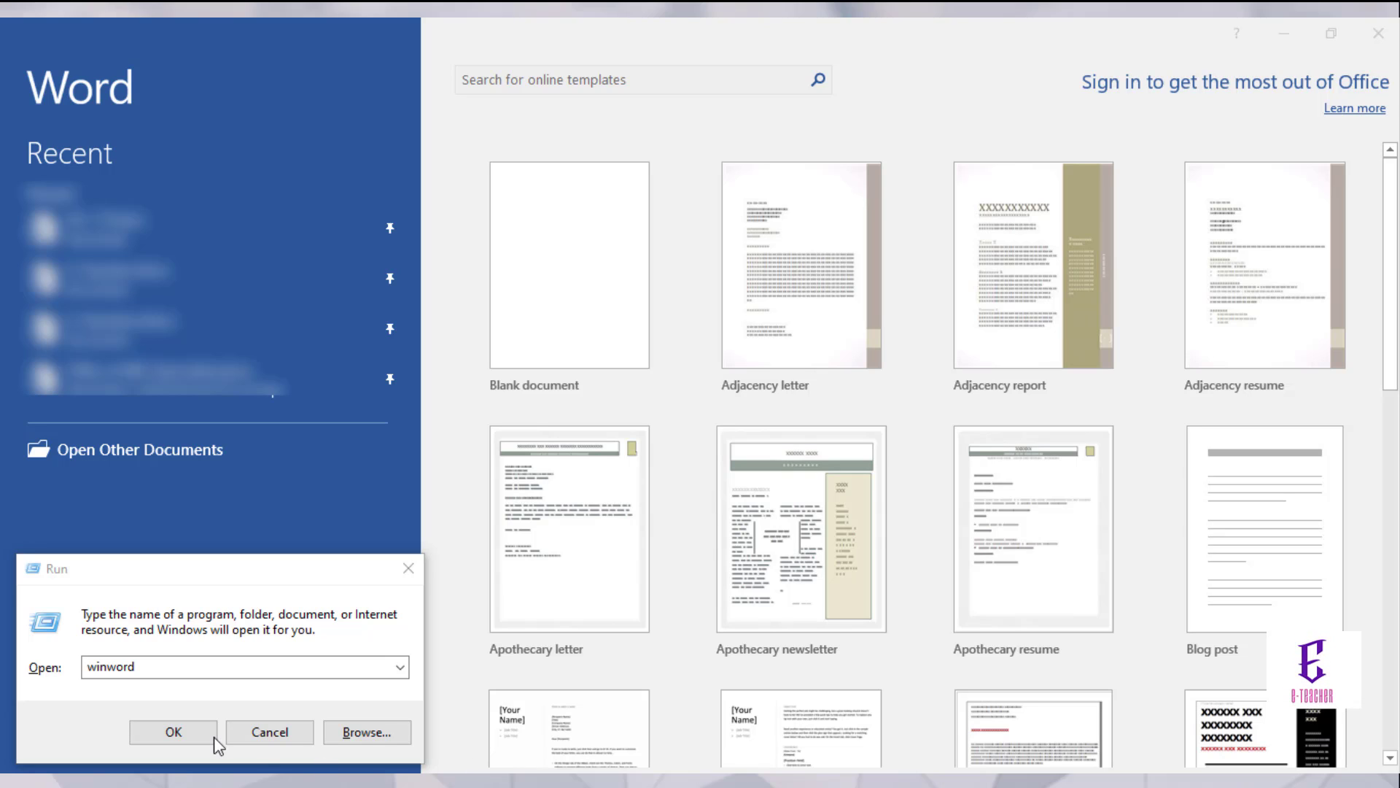
Step: Launch Word, create a new blank document and bring up its Save As page
click(228, 668)
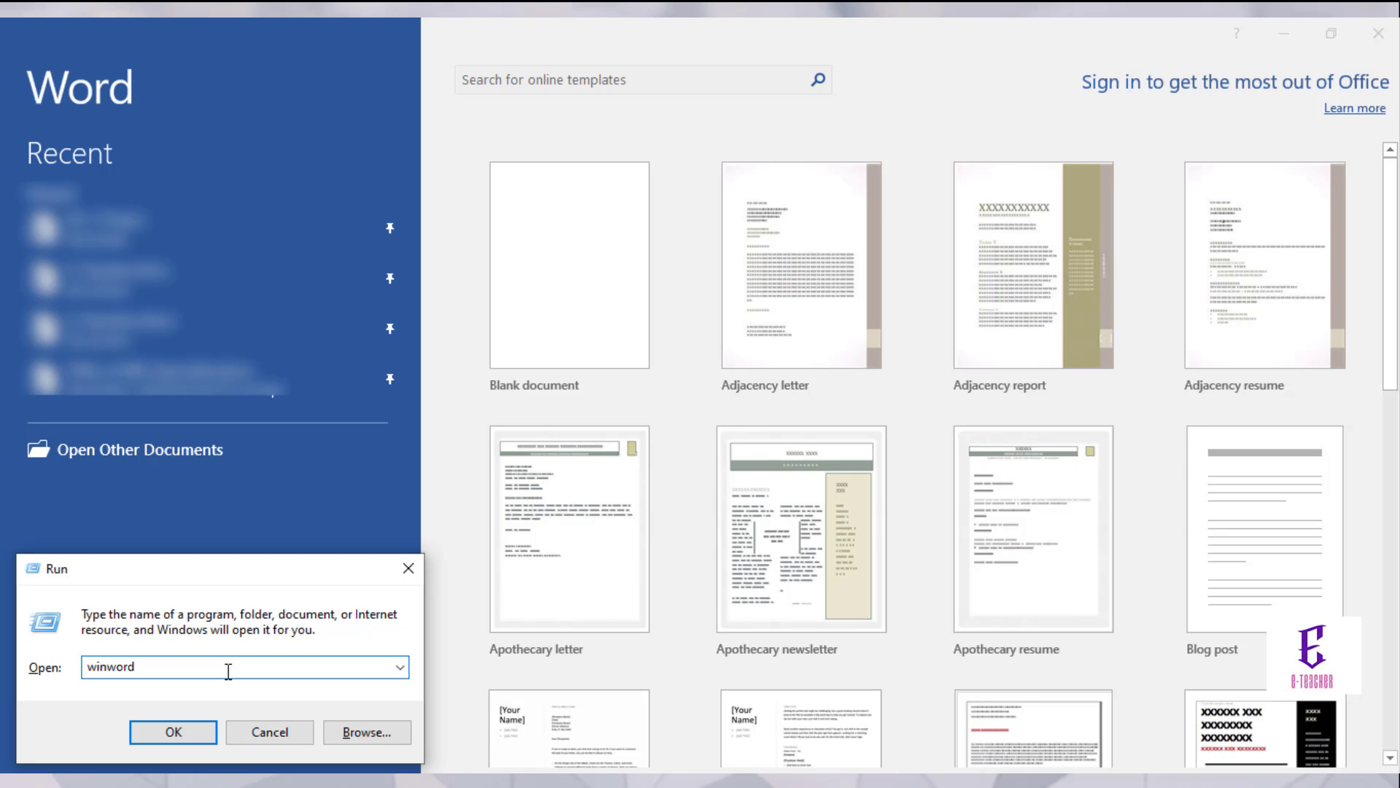
key(Return)
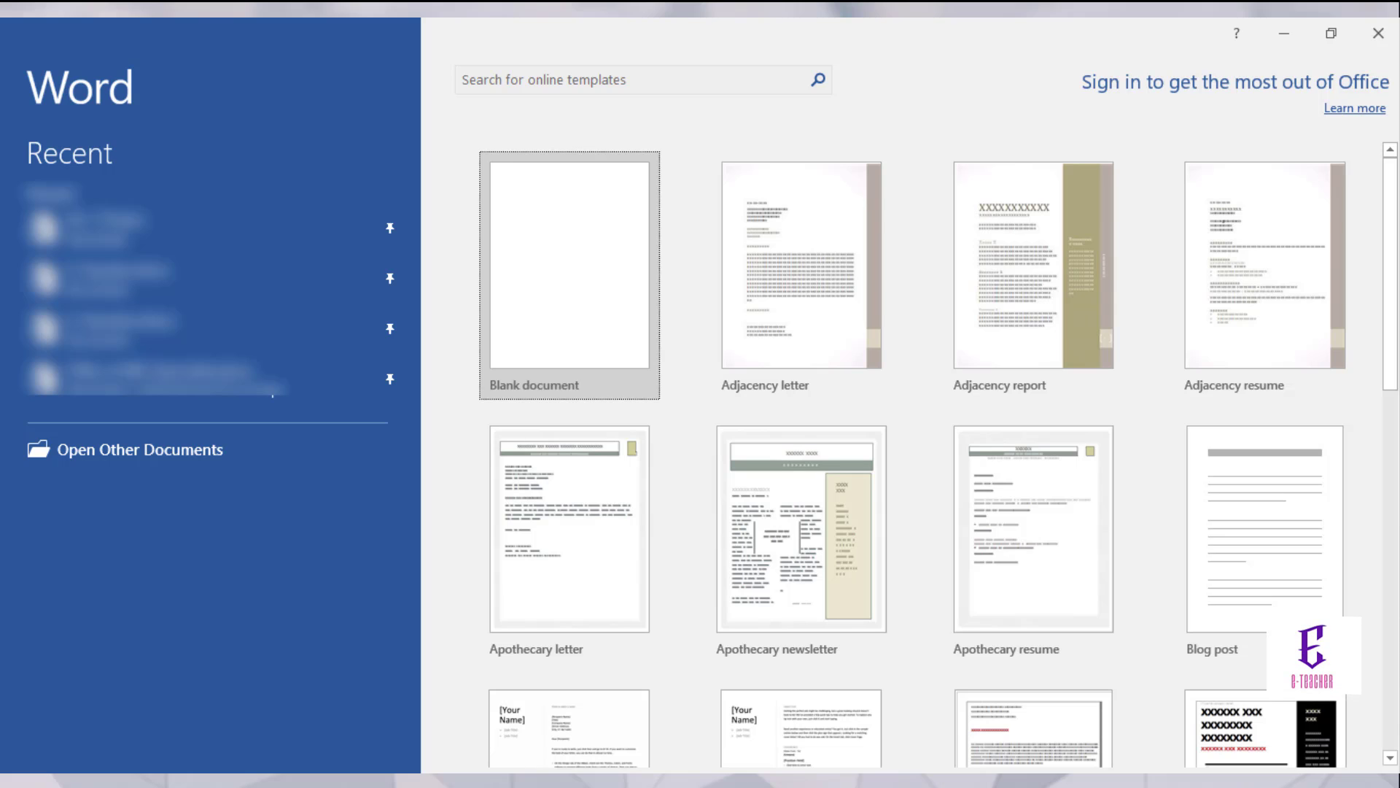
key(Return)
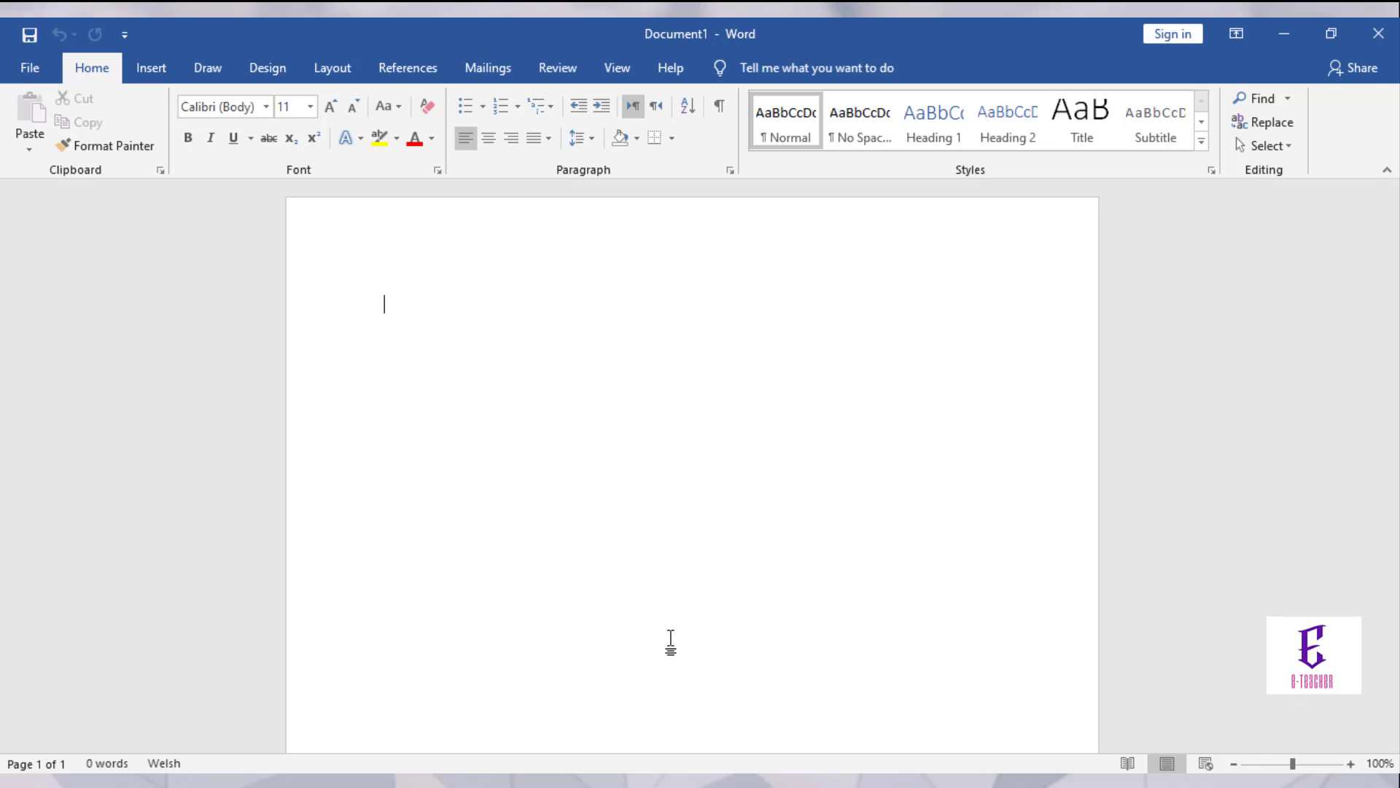
key(ctrl+s)
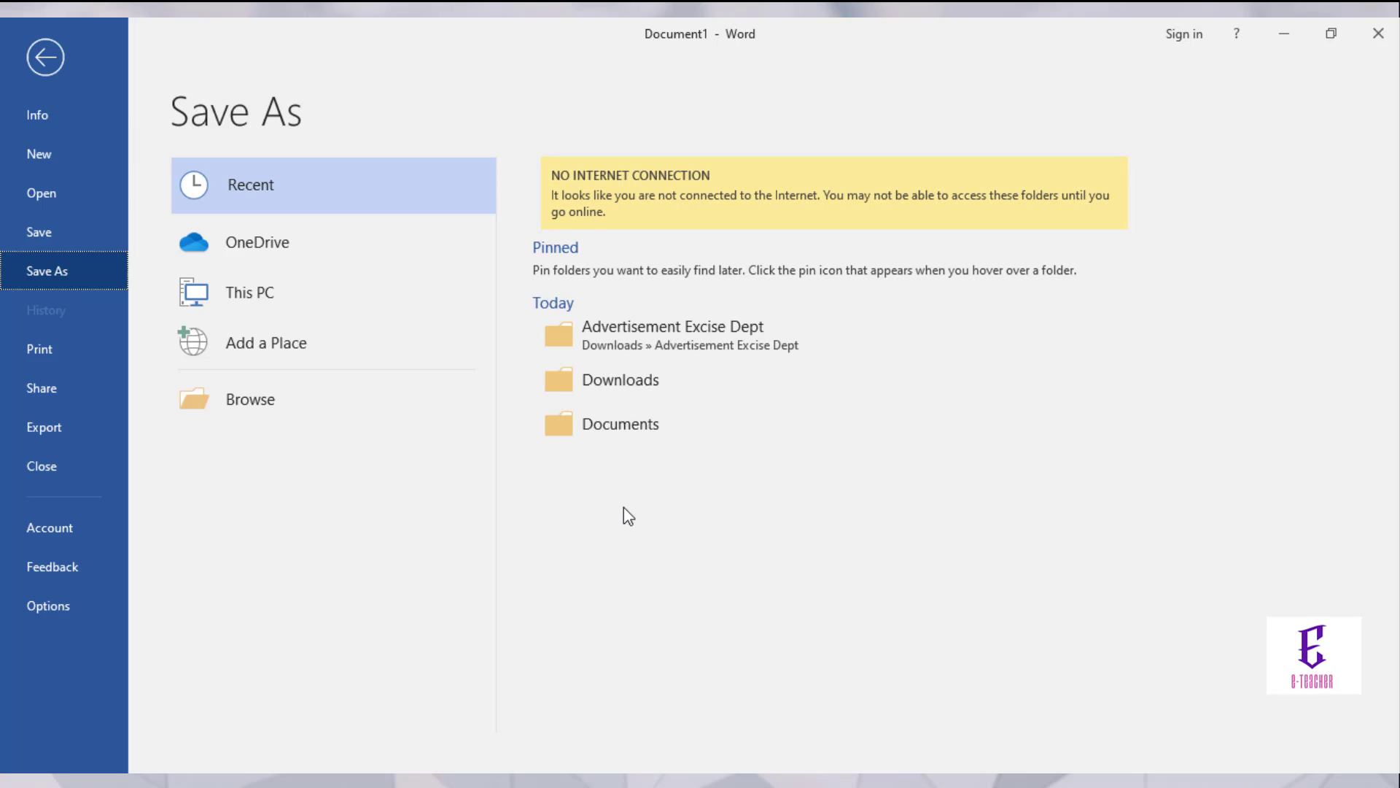
Step: Choose Documents as the save location to get the Save As dialog
click(630, 430)
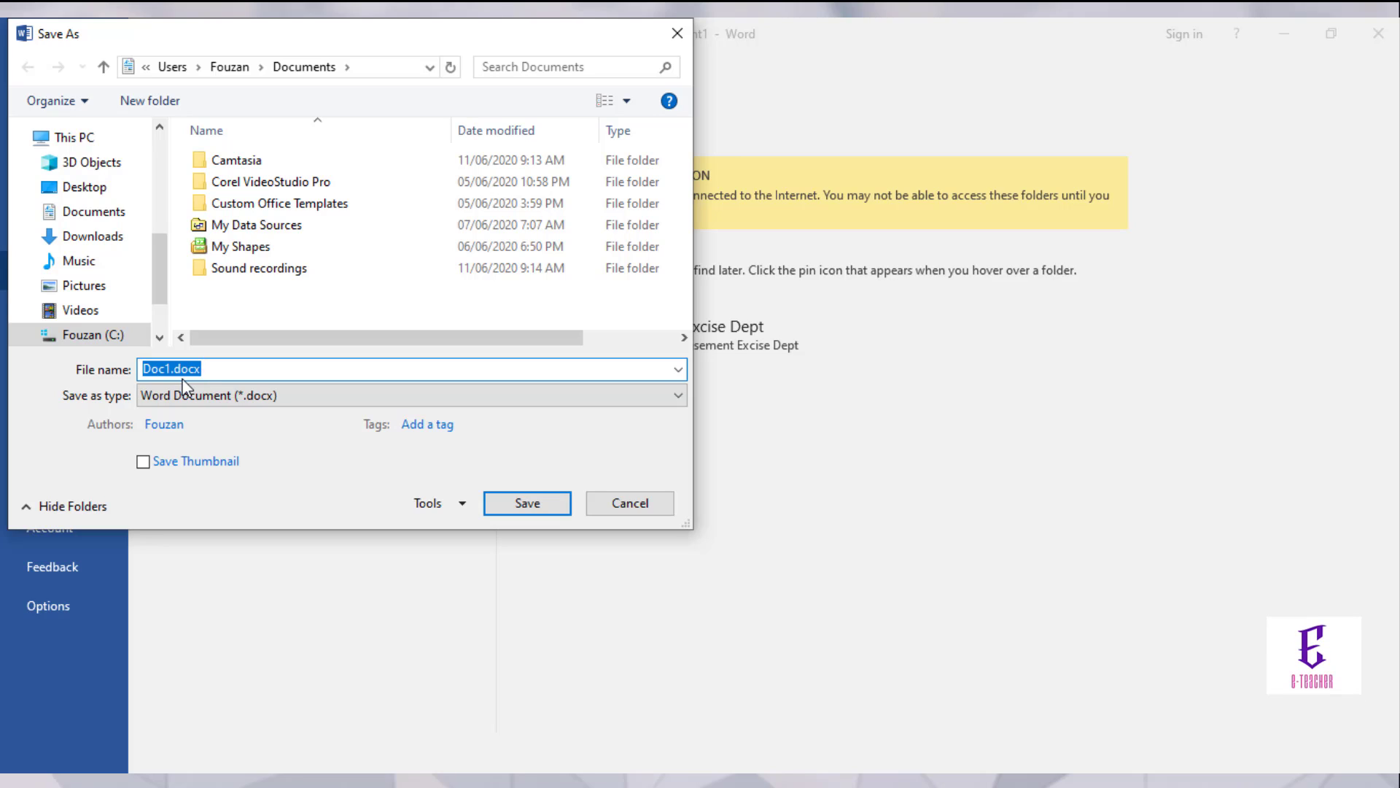
Step: Rename the file from Doc1 to E-Teacher and go to Tools > General Options
click(223, 371)
key(Left)
key(Left)
key(Left)
key(Left)
key(Left)
key(Left)
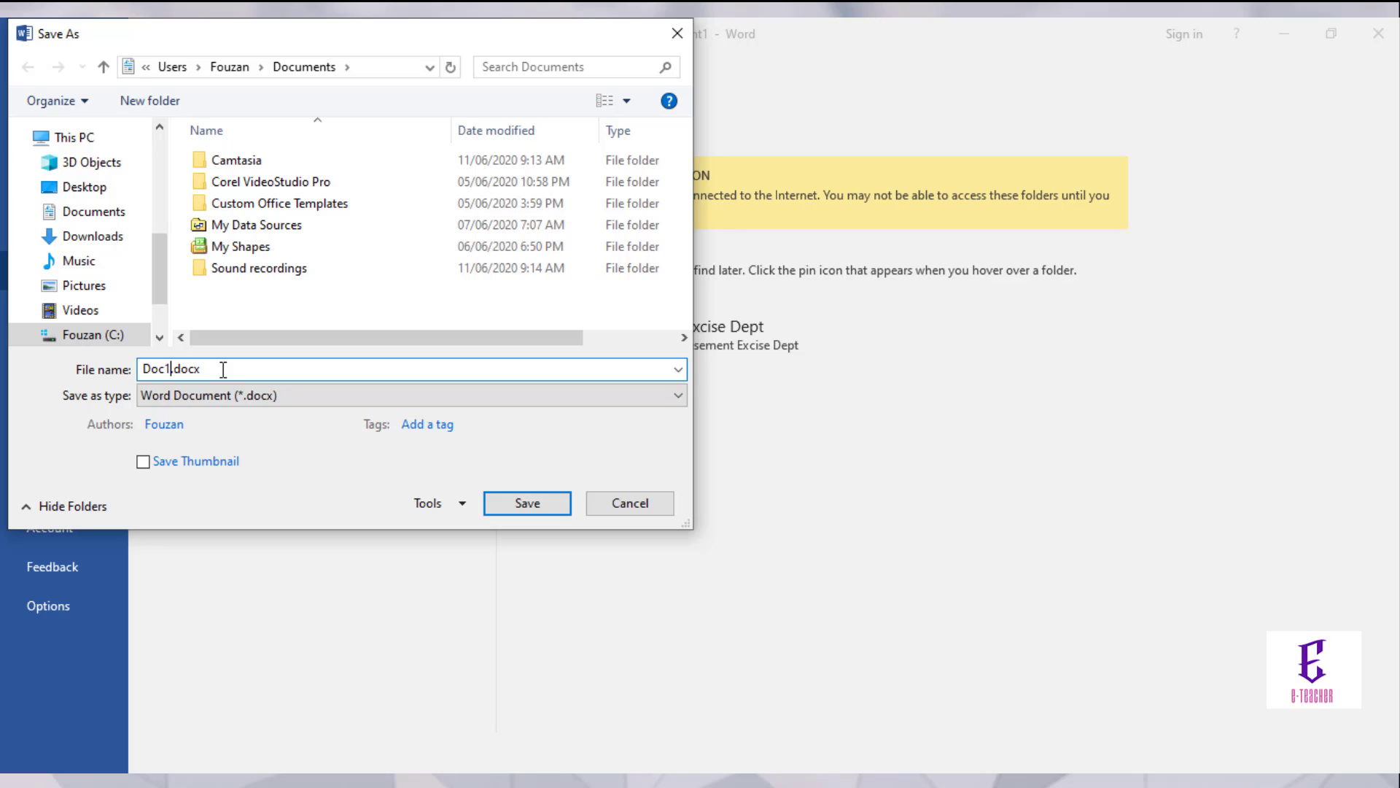
key(BackSpace)
key(BackSpace)
key(BackSpace)
key(BackSpace)
text(E-Teac)
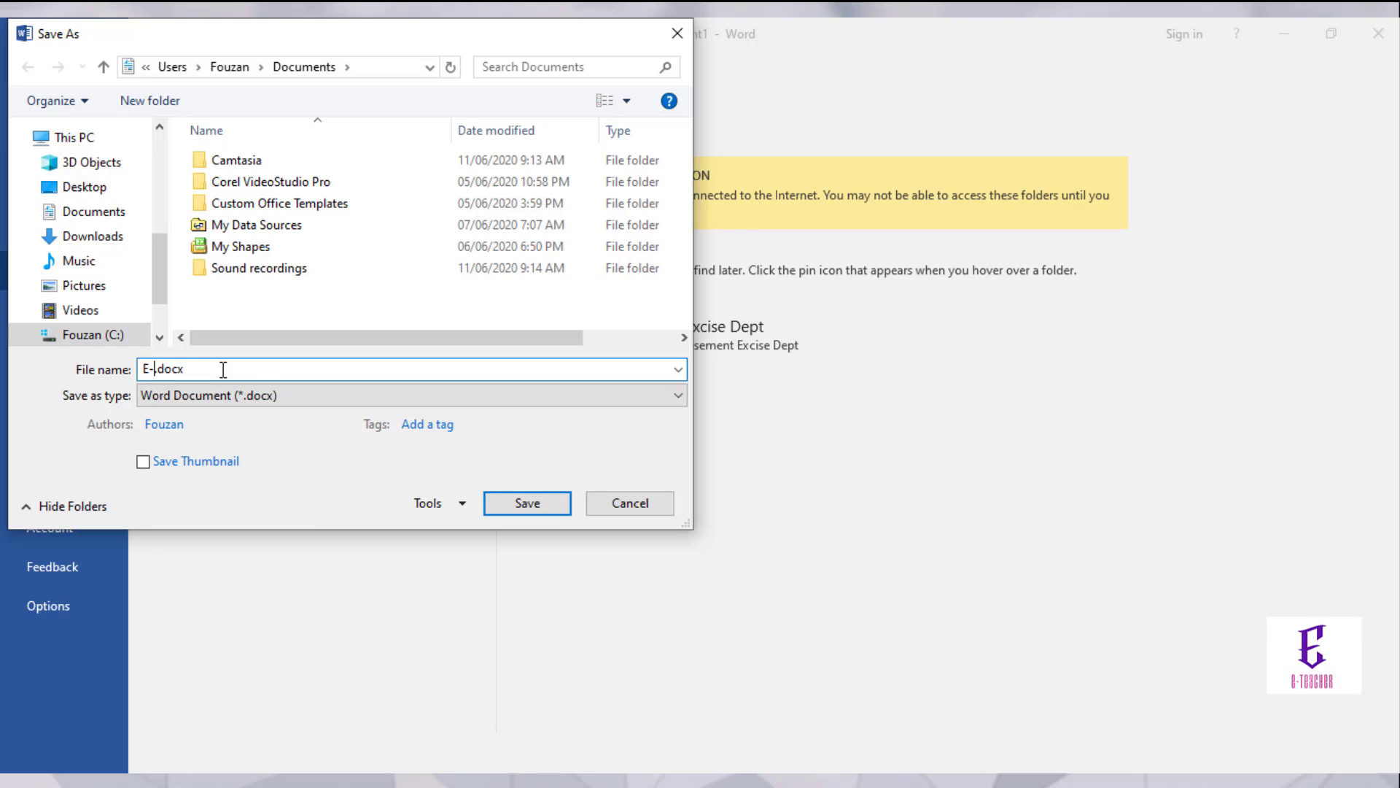
text(her)
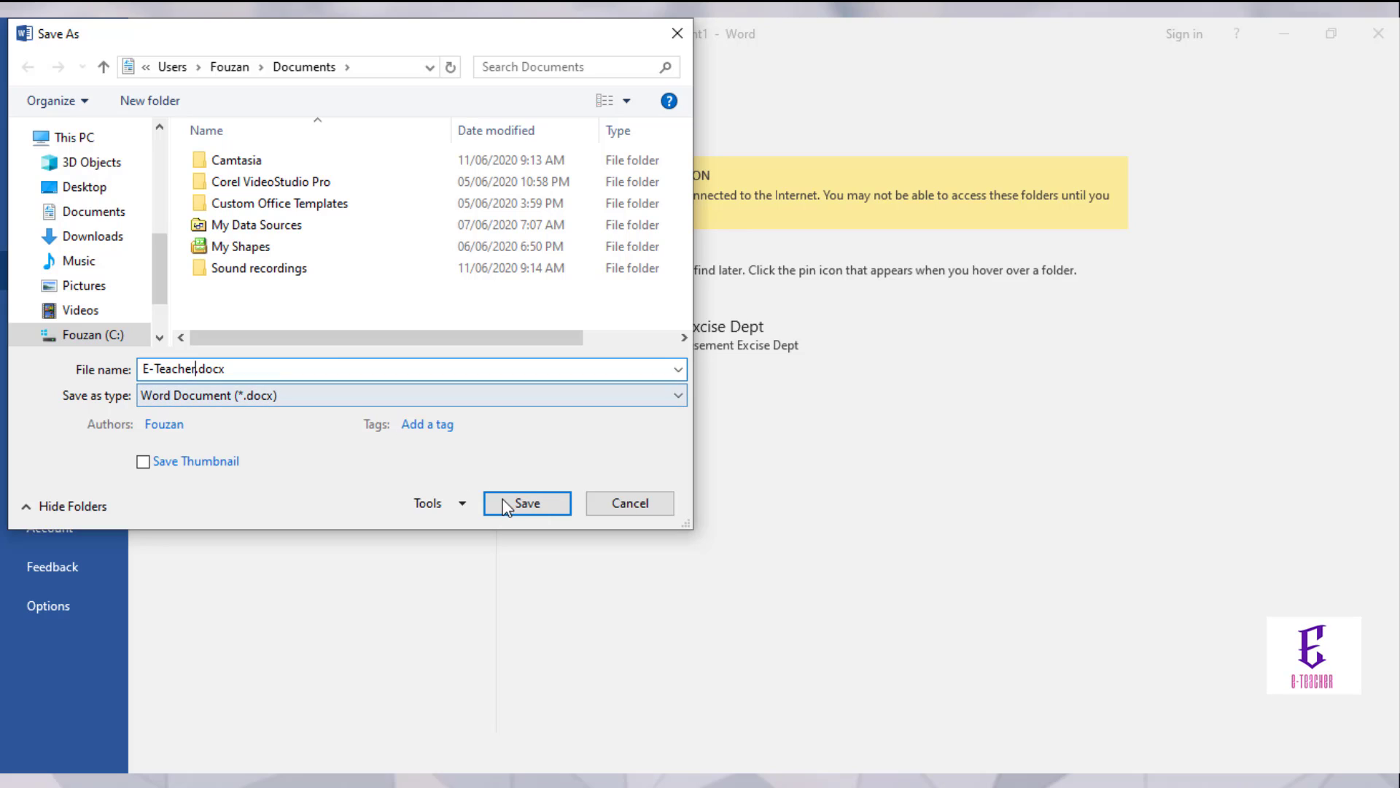
click(462, 504)
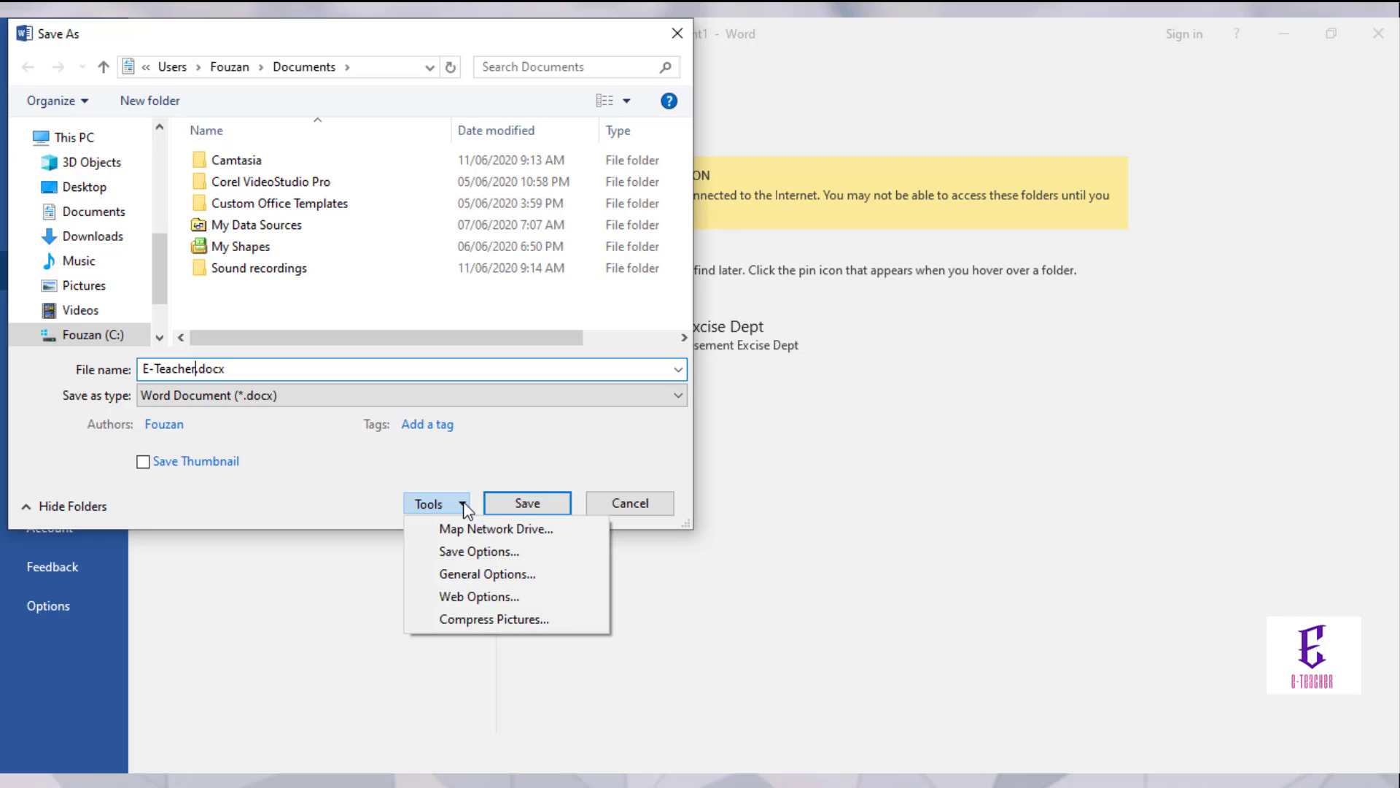
click(470, 575)
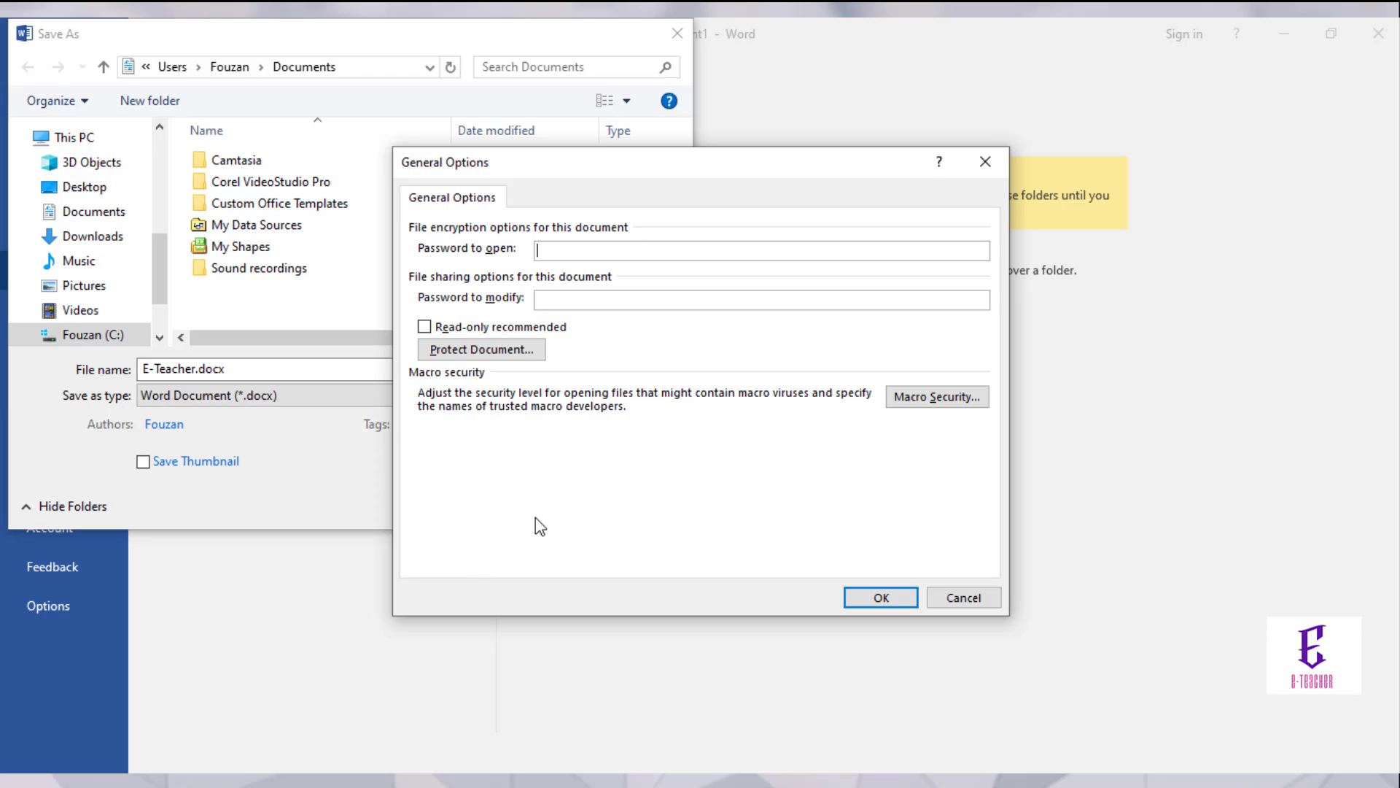
Step: Enter a password to open and a password to modify in General Options
text(12345678)
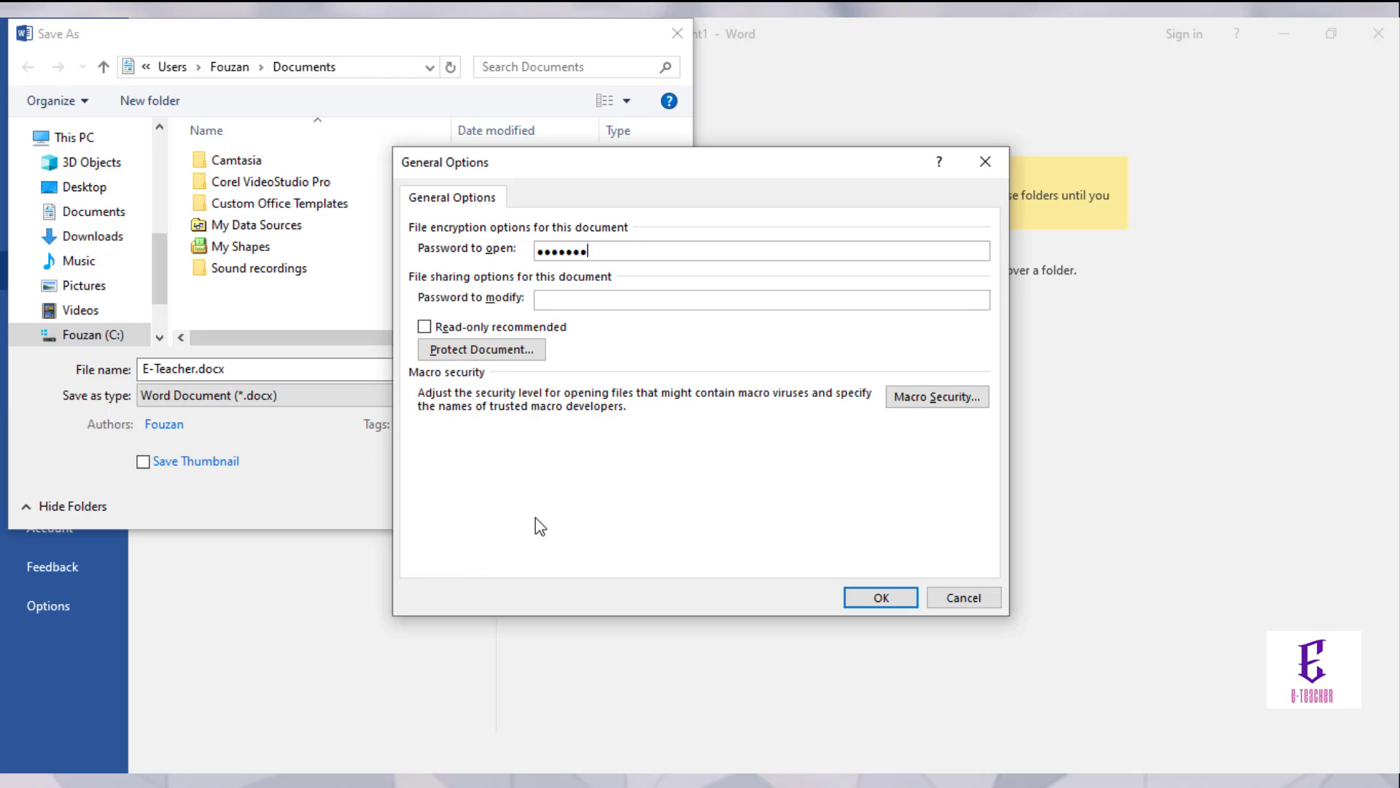
click(577, 299)
text(12345678)
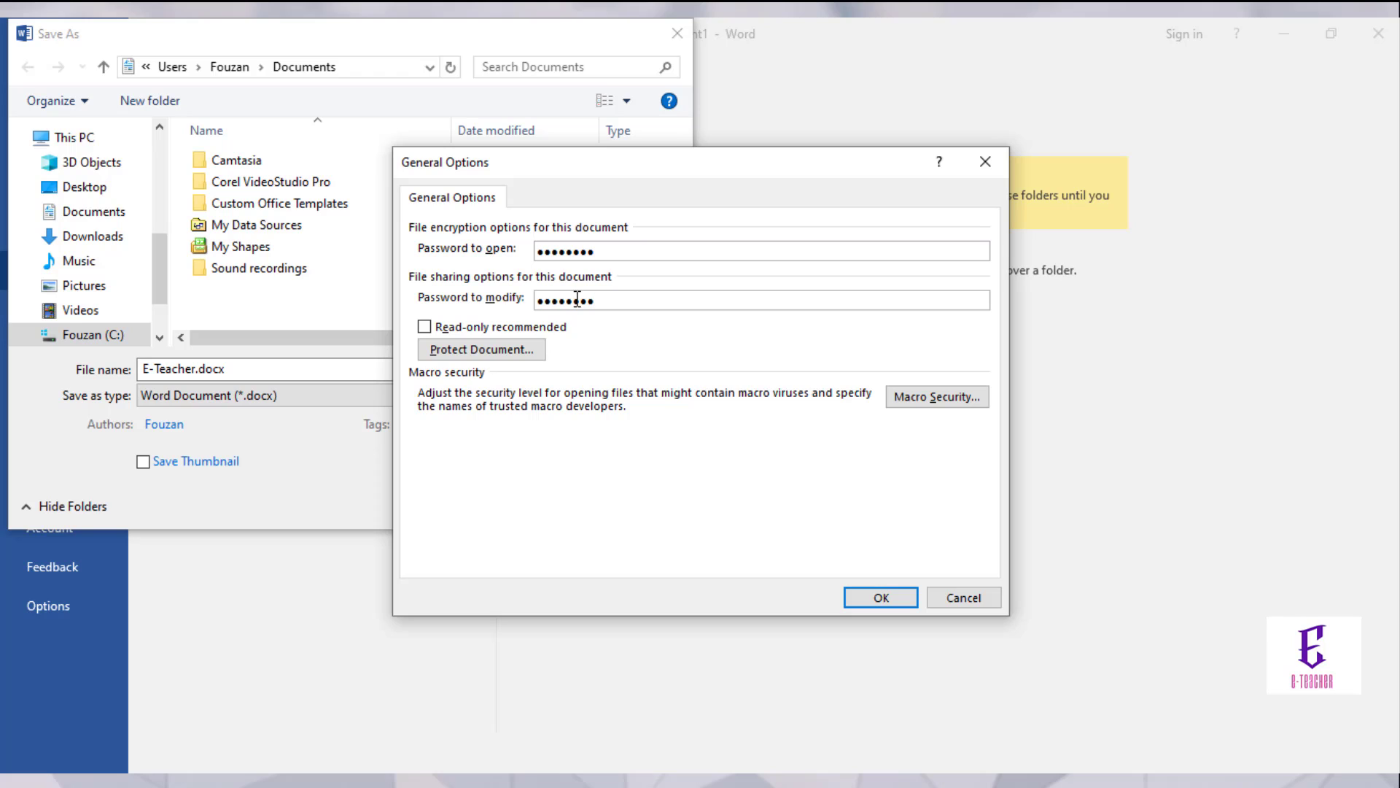
click(878, 598)
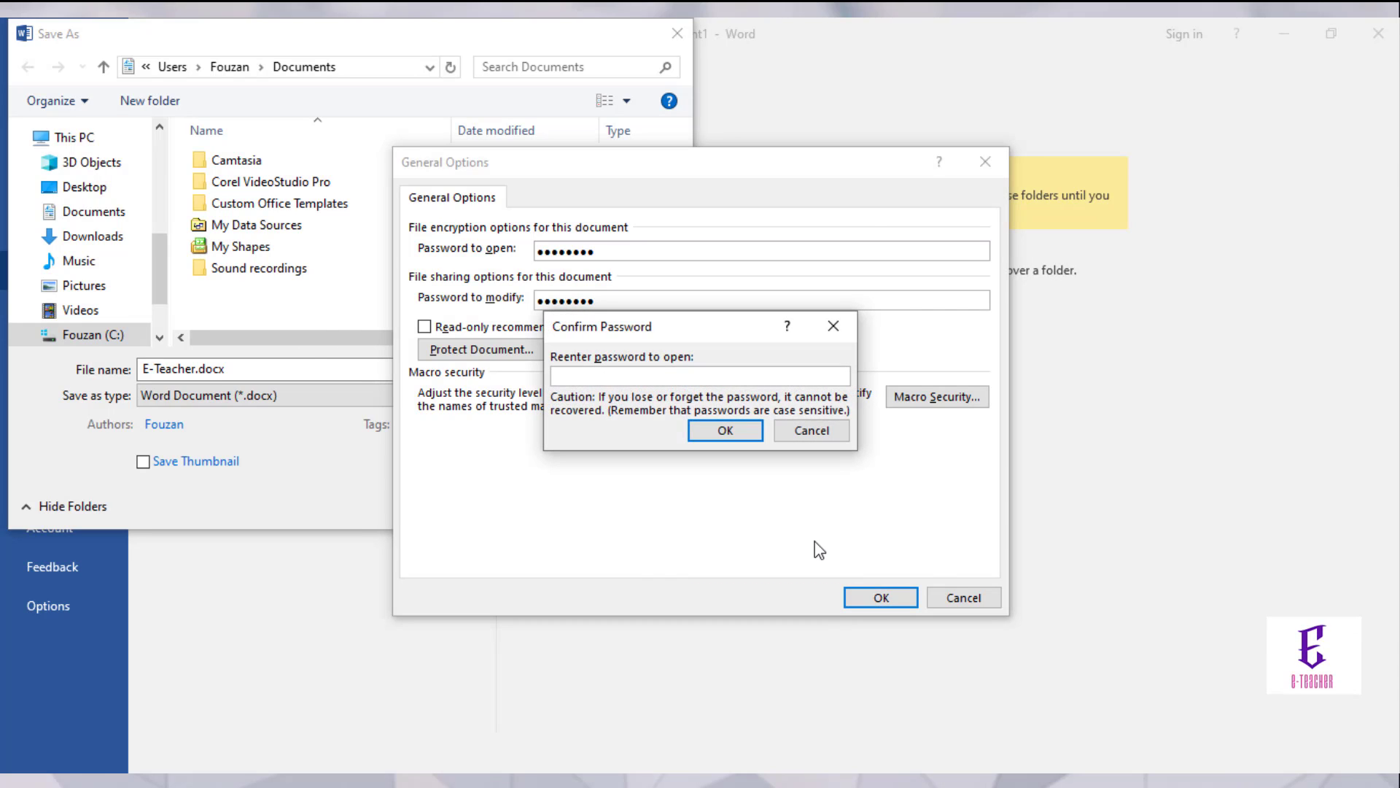
Step: Re-enter both passwords to confirm them, retrying after a mismatch warning
text(123)
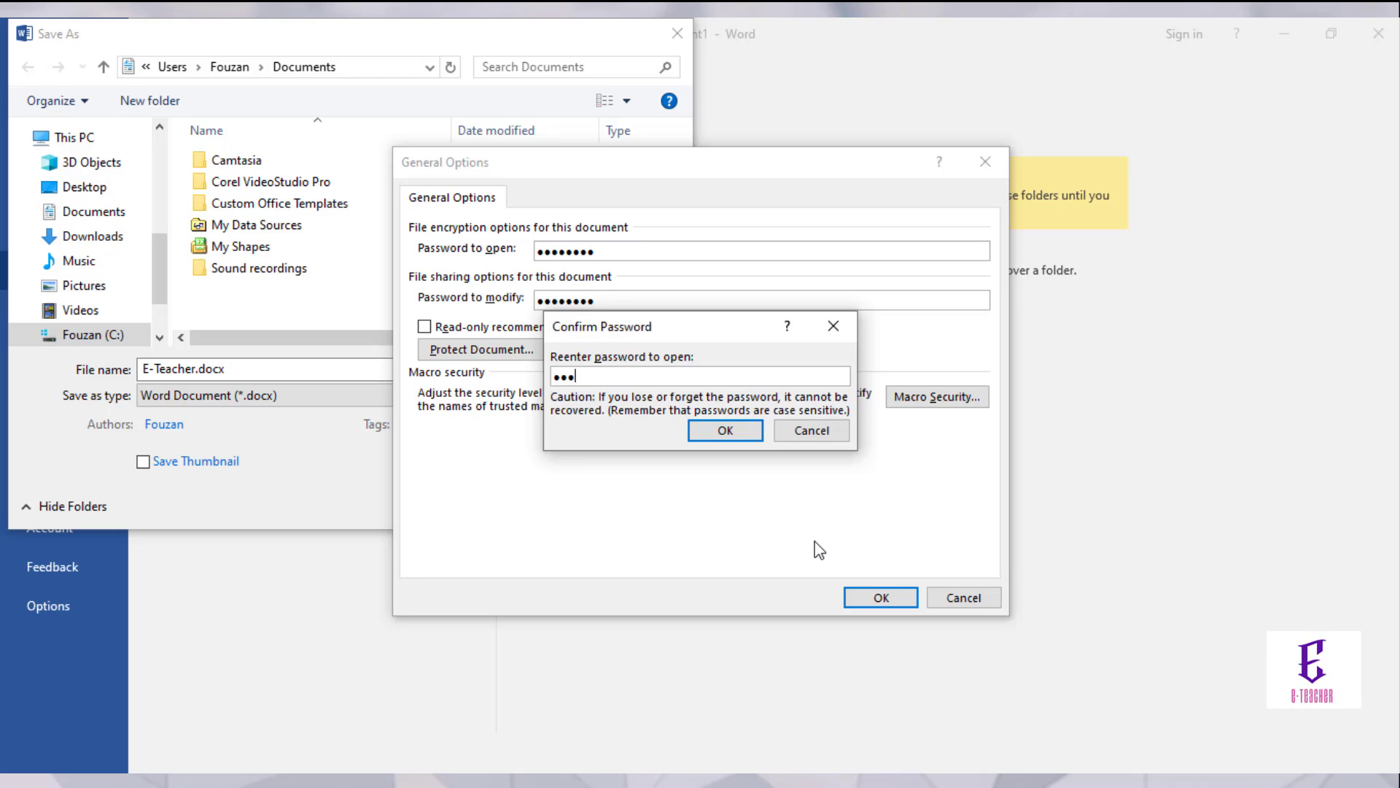
text(4567)
click(717, 430)
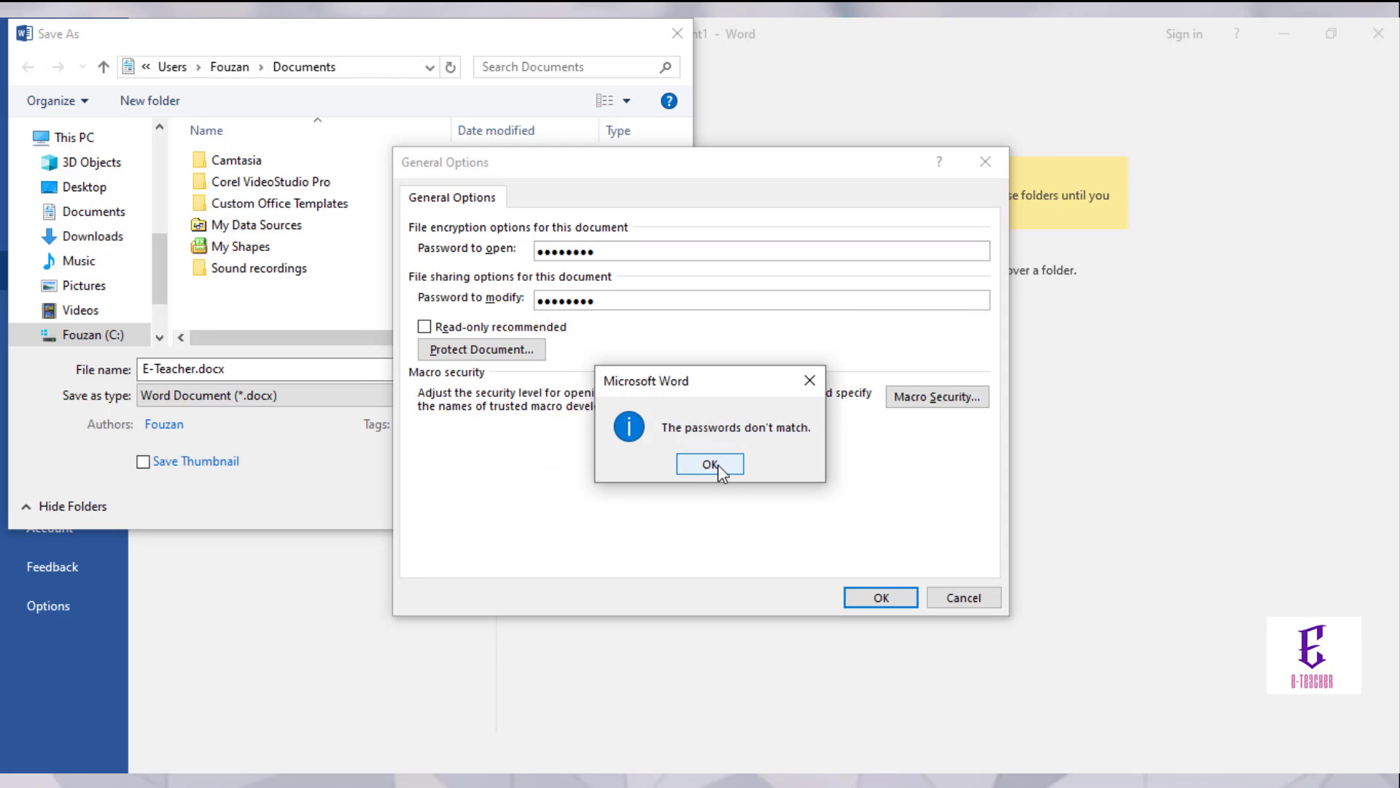
click(709, 465)
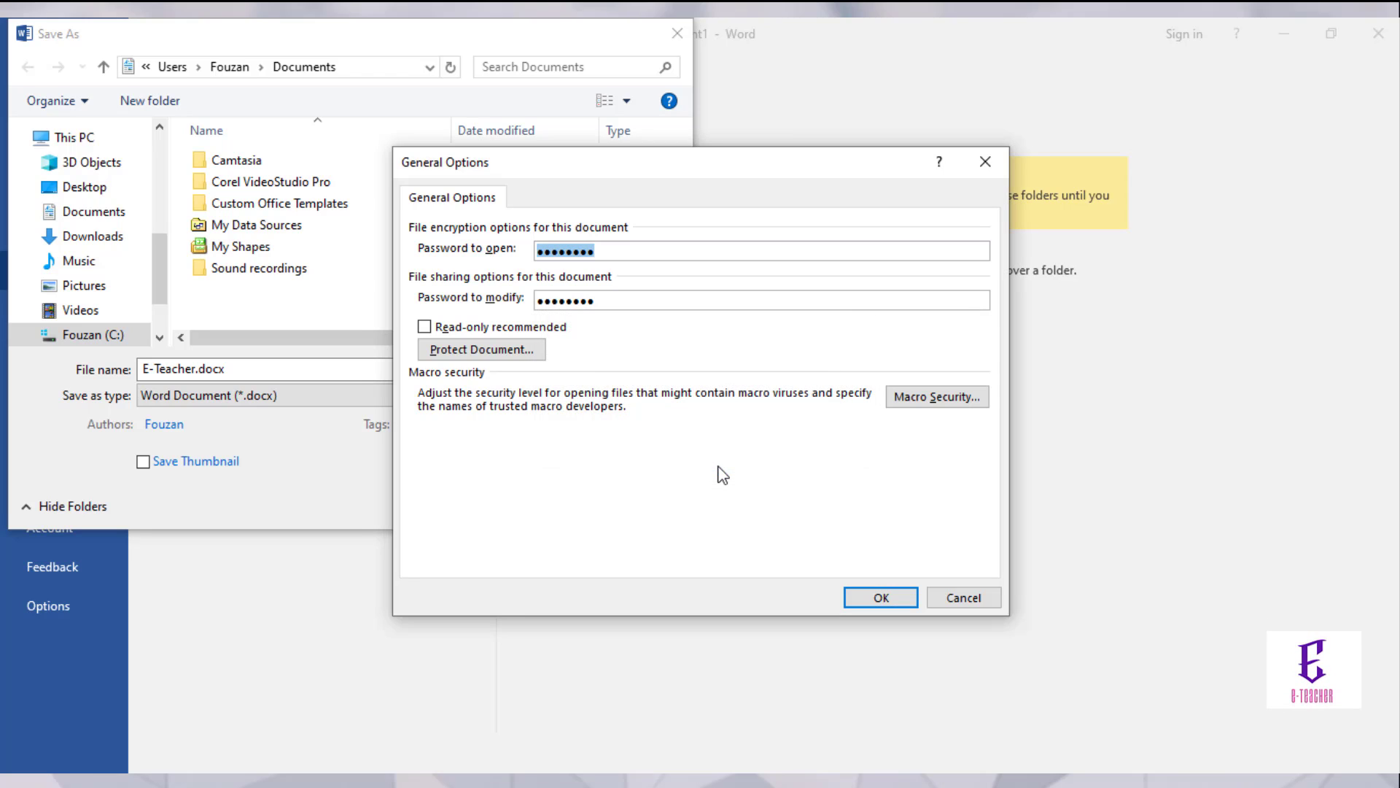
click(882, 600)
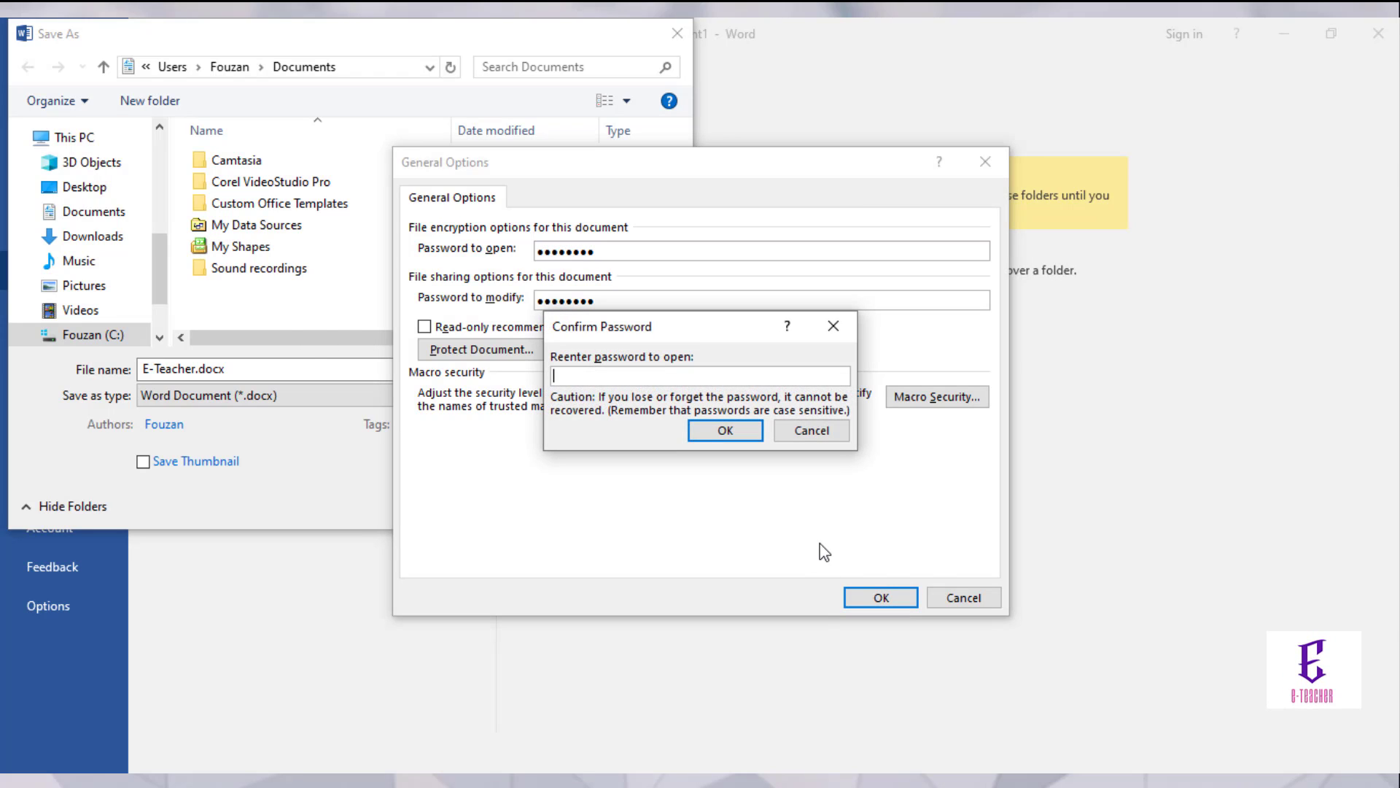
text(aaa)
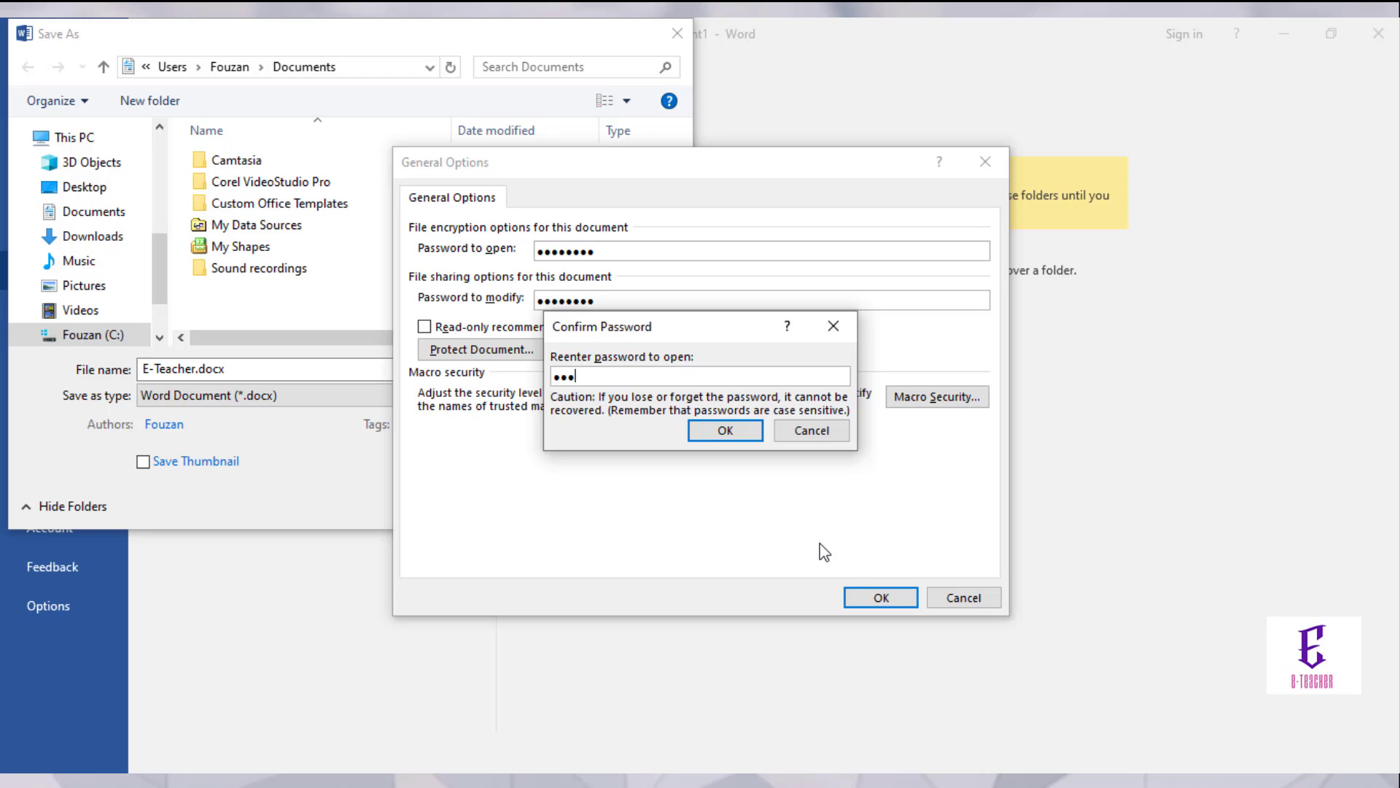
text(aaaaa)
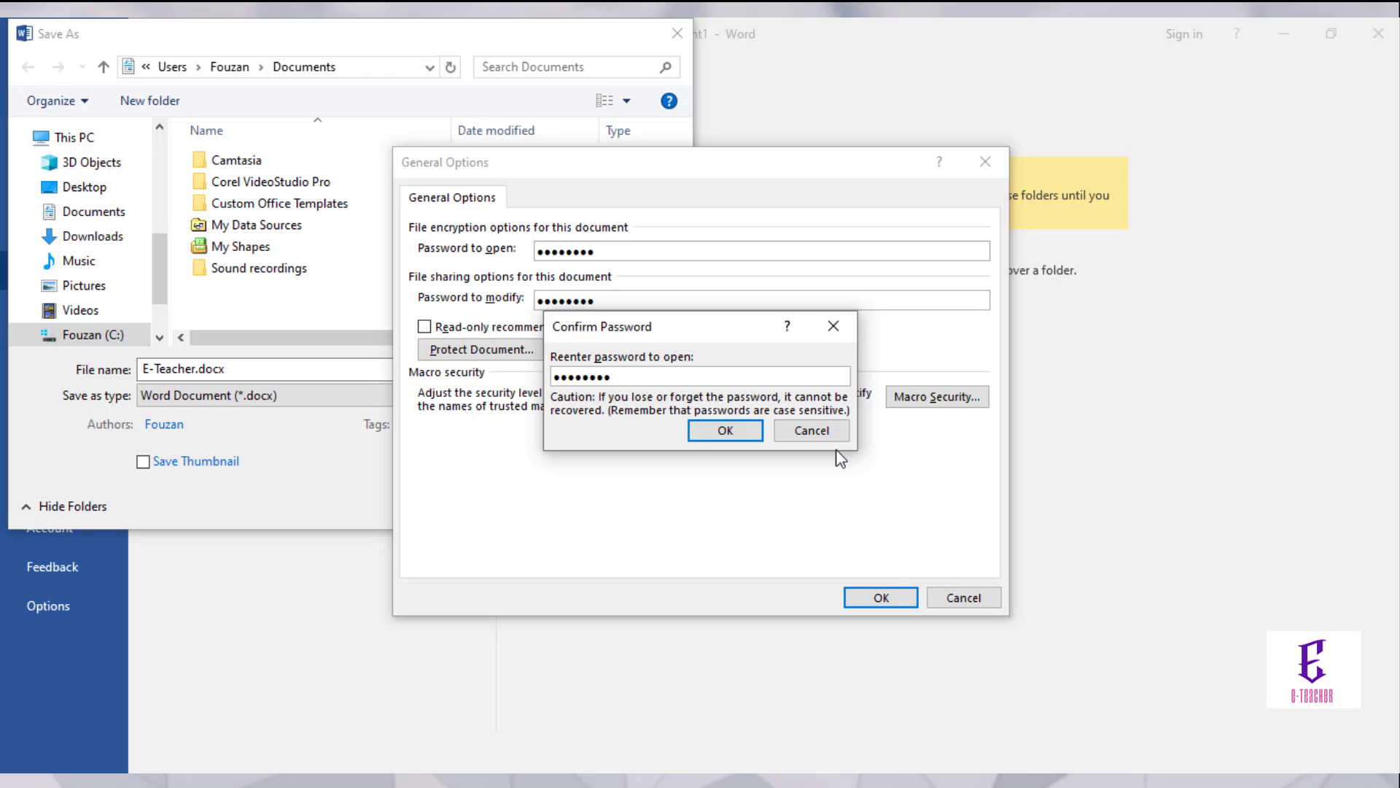
click(744, 430)
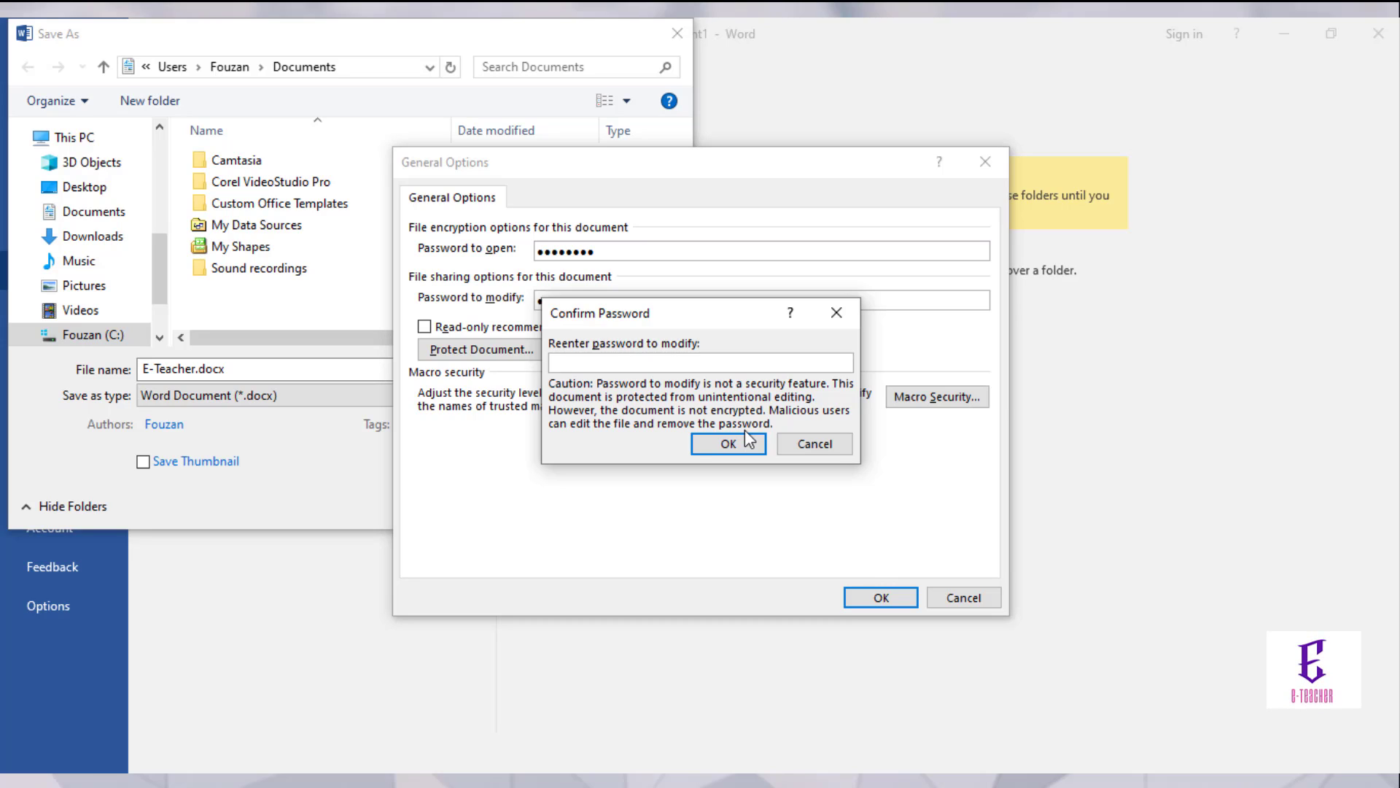
text(12345678)
click(742, 444)
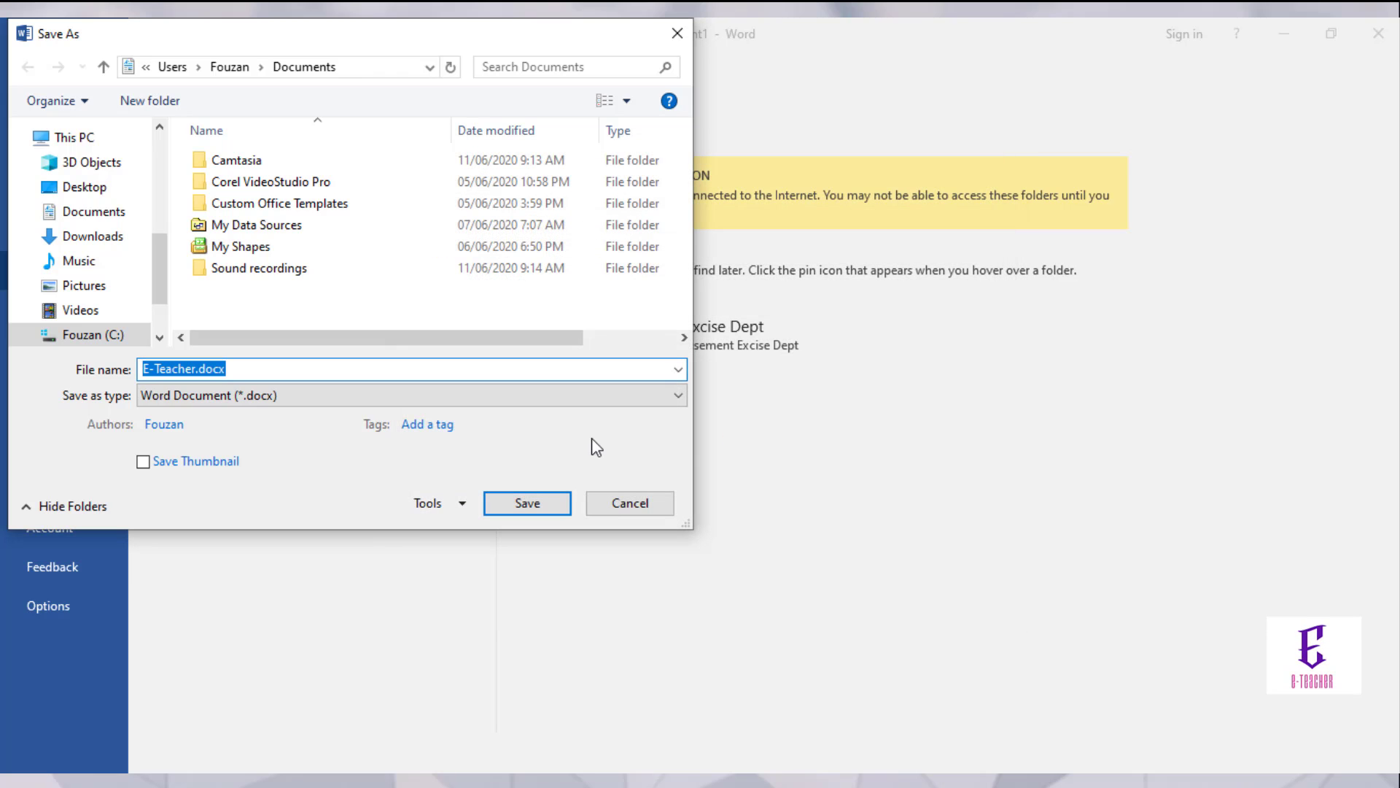
Step: Save the password-protected document as E-Teacher.docx in Documents
click(528, 505)
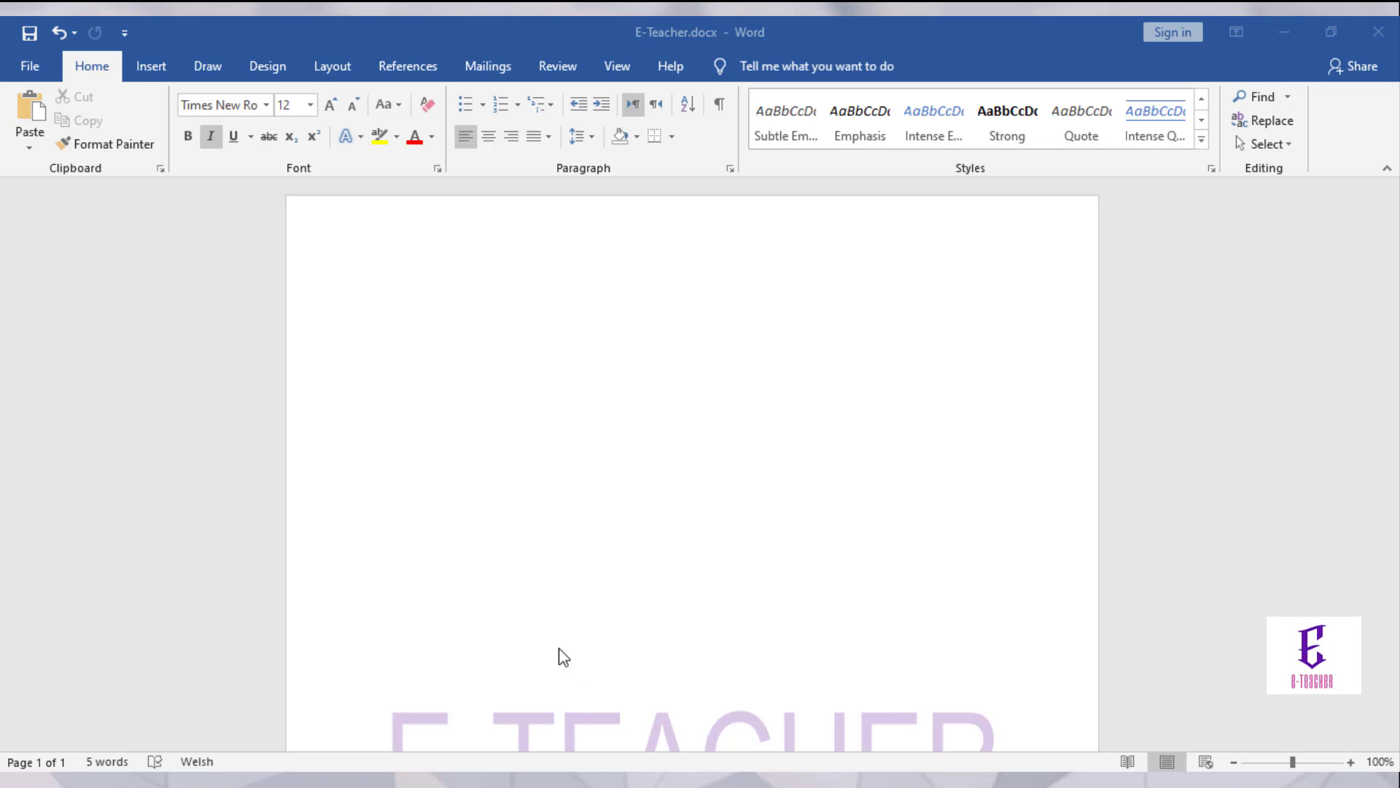
Step: Type 'Welcome in E-Teacher Tutorial Series.' at the top and select it from the end
click(440, 330)
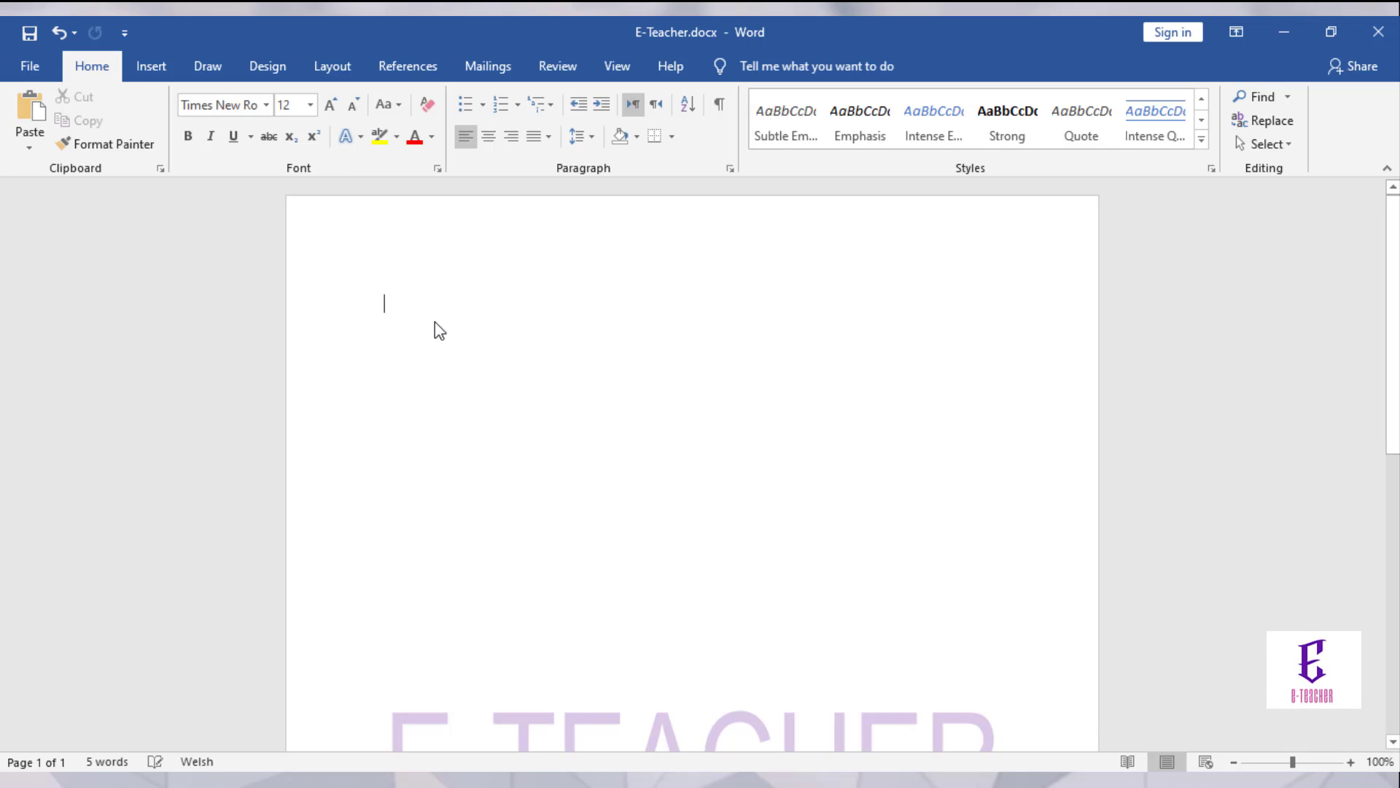
text(Wel)
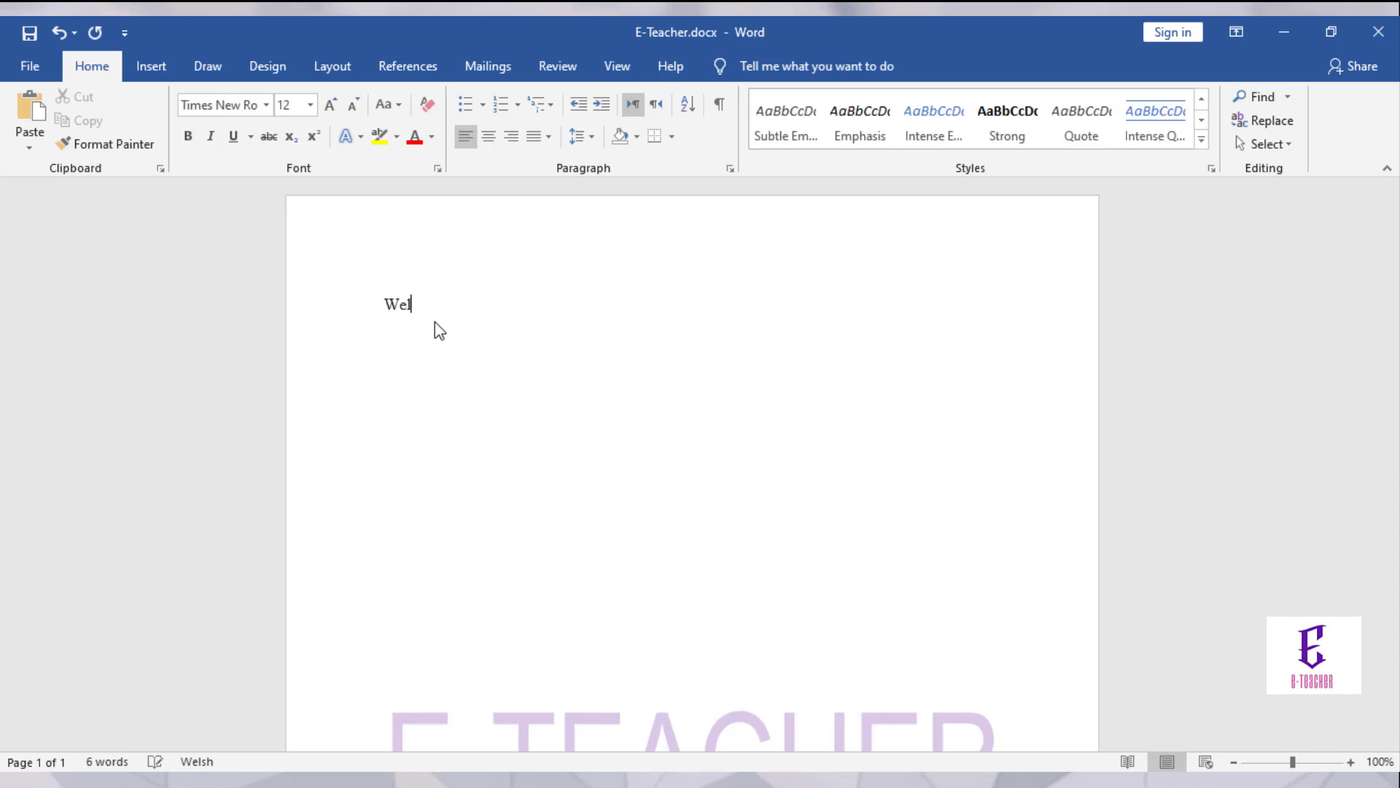
text(come in)
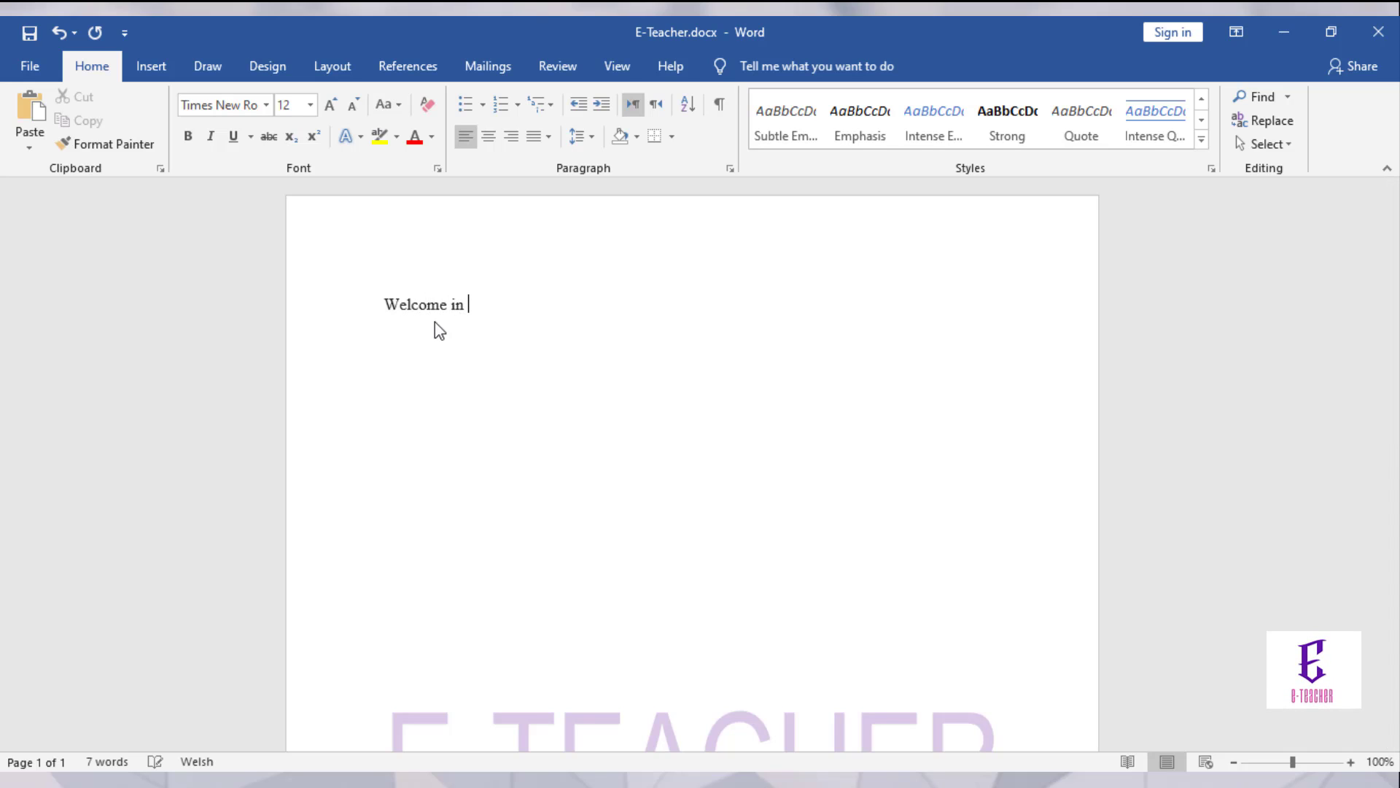
text( E-T)
text(ea)
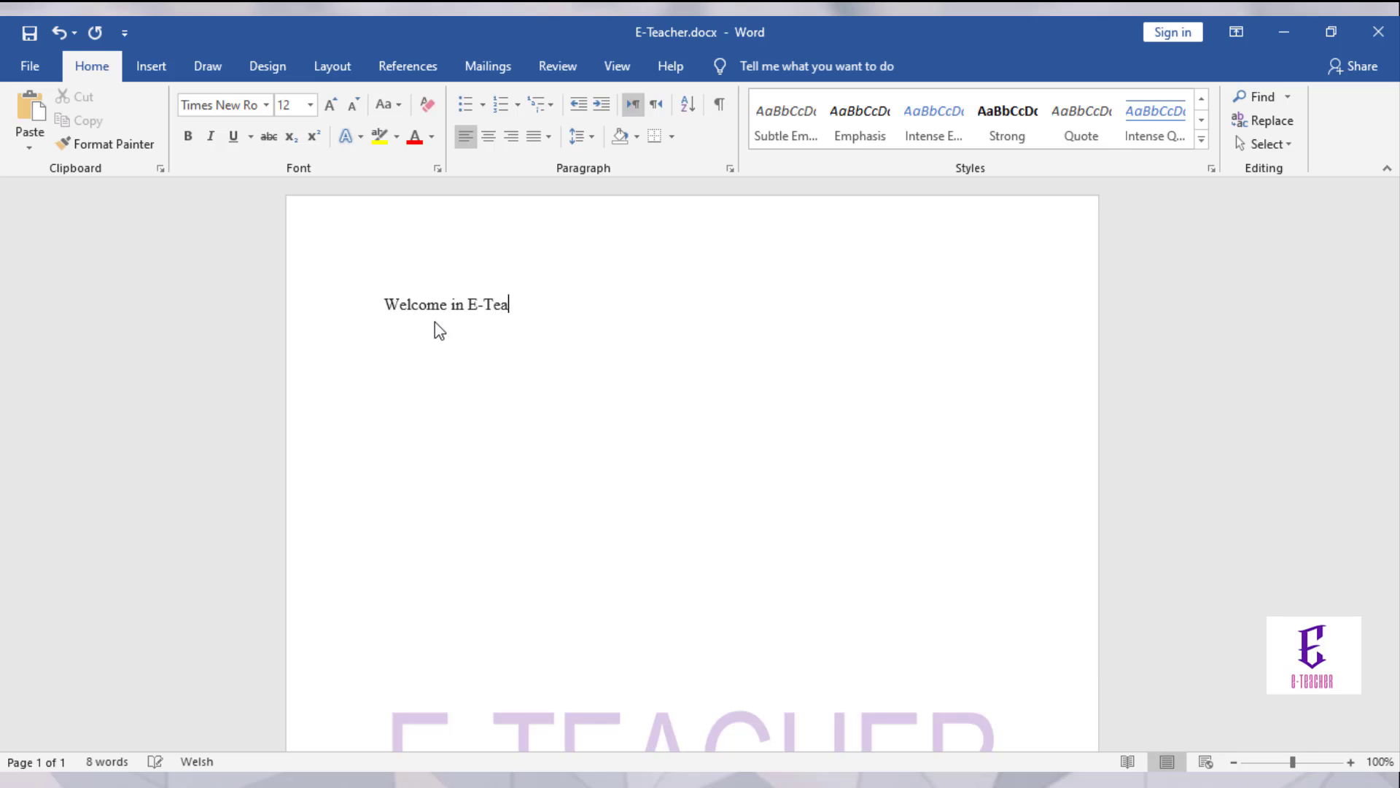
text(cher Tu)
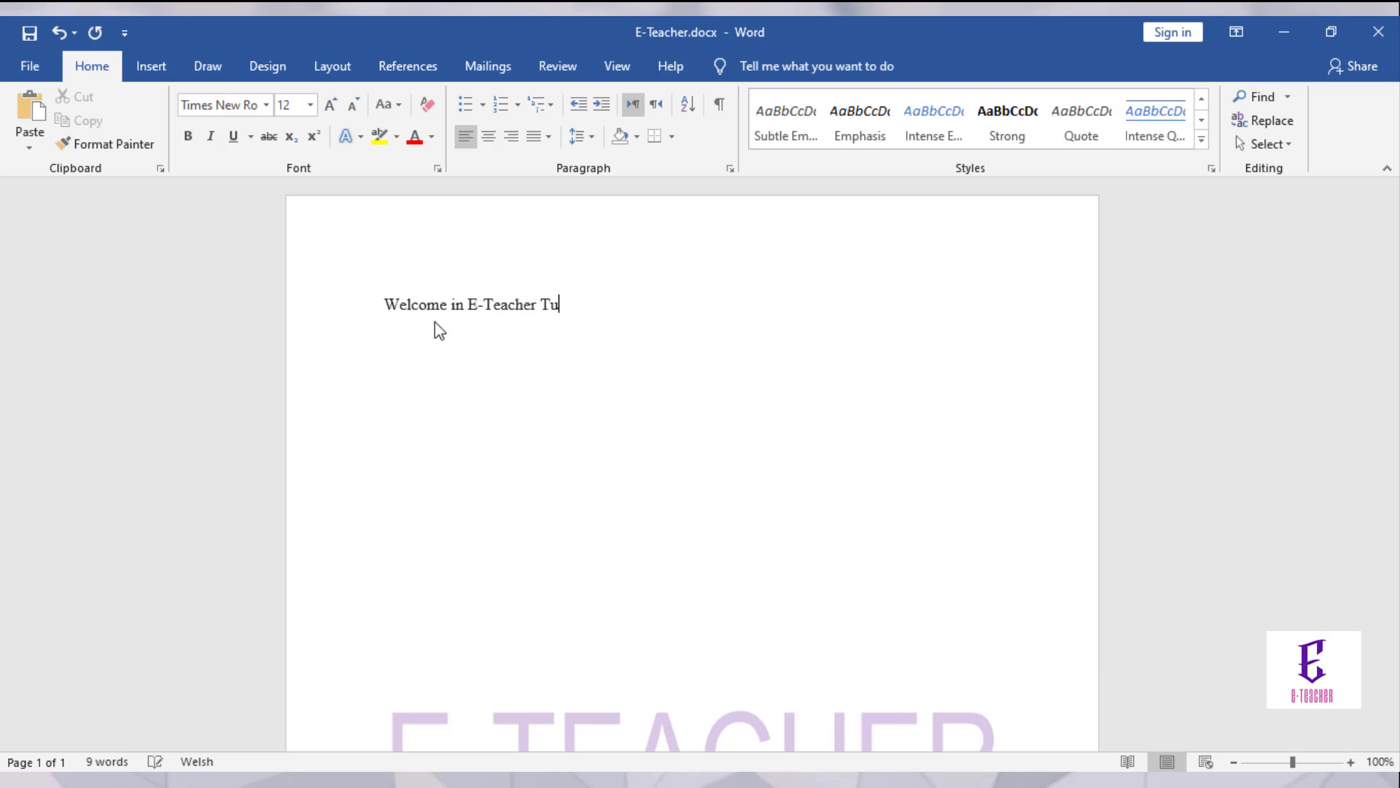
text(torial )
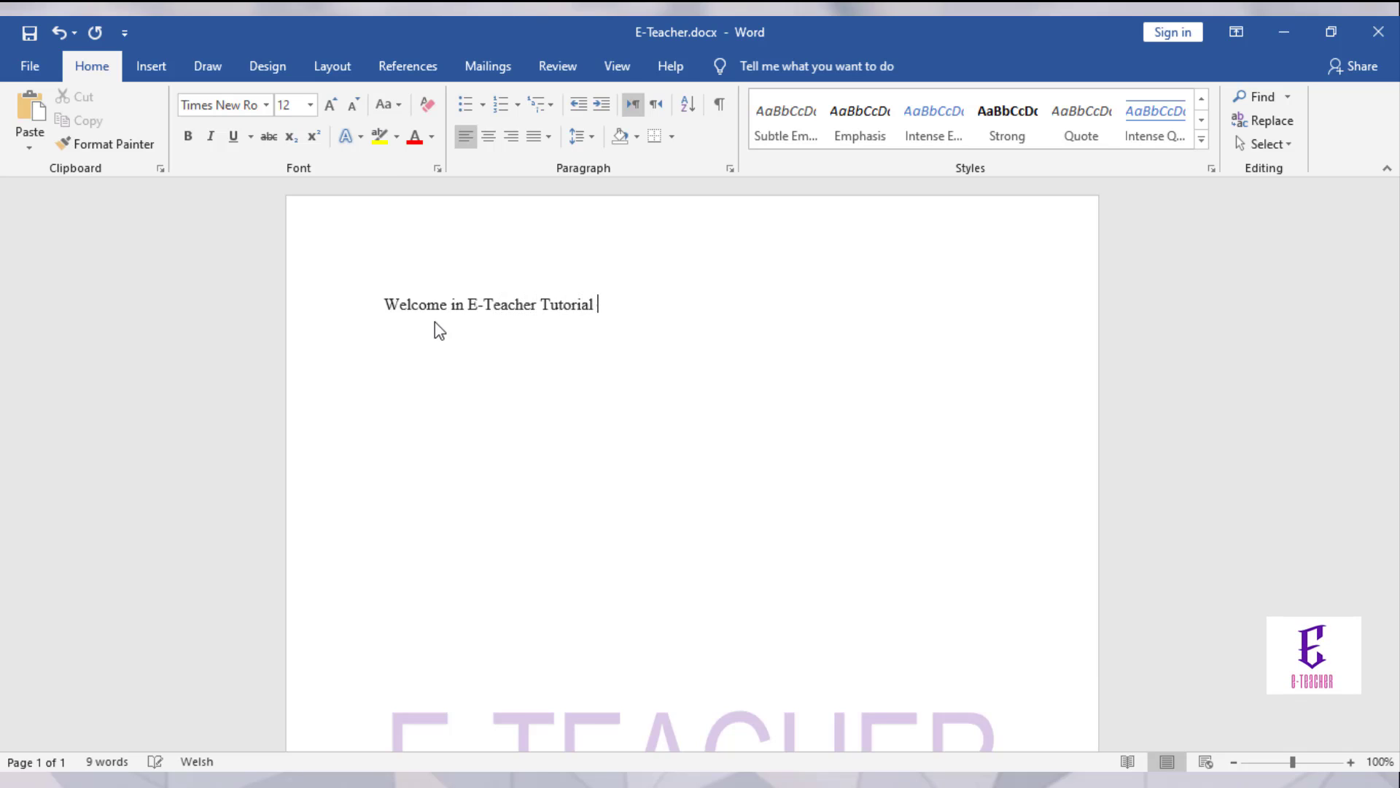
text(Series.)
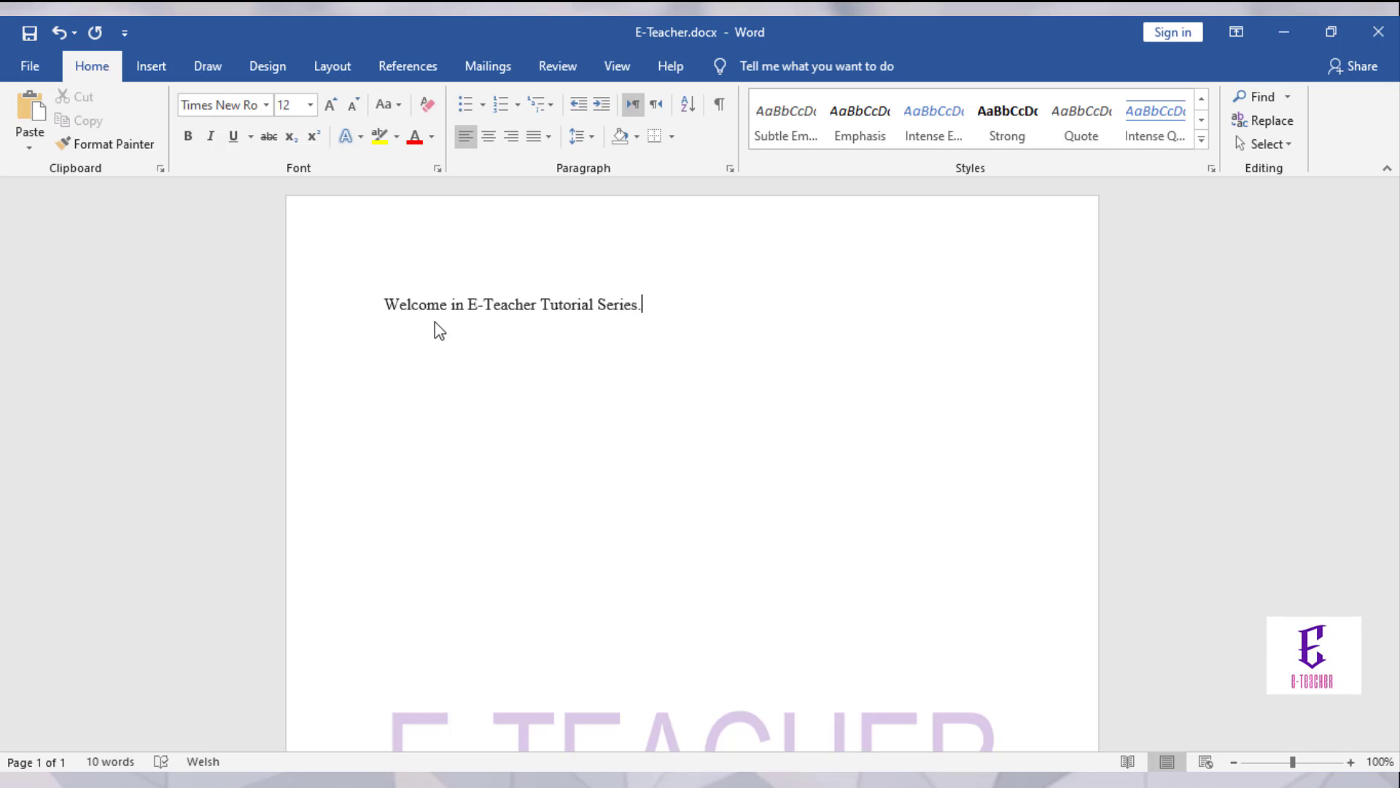
key(shift+Left)
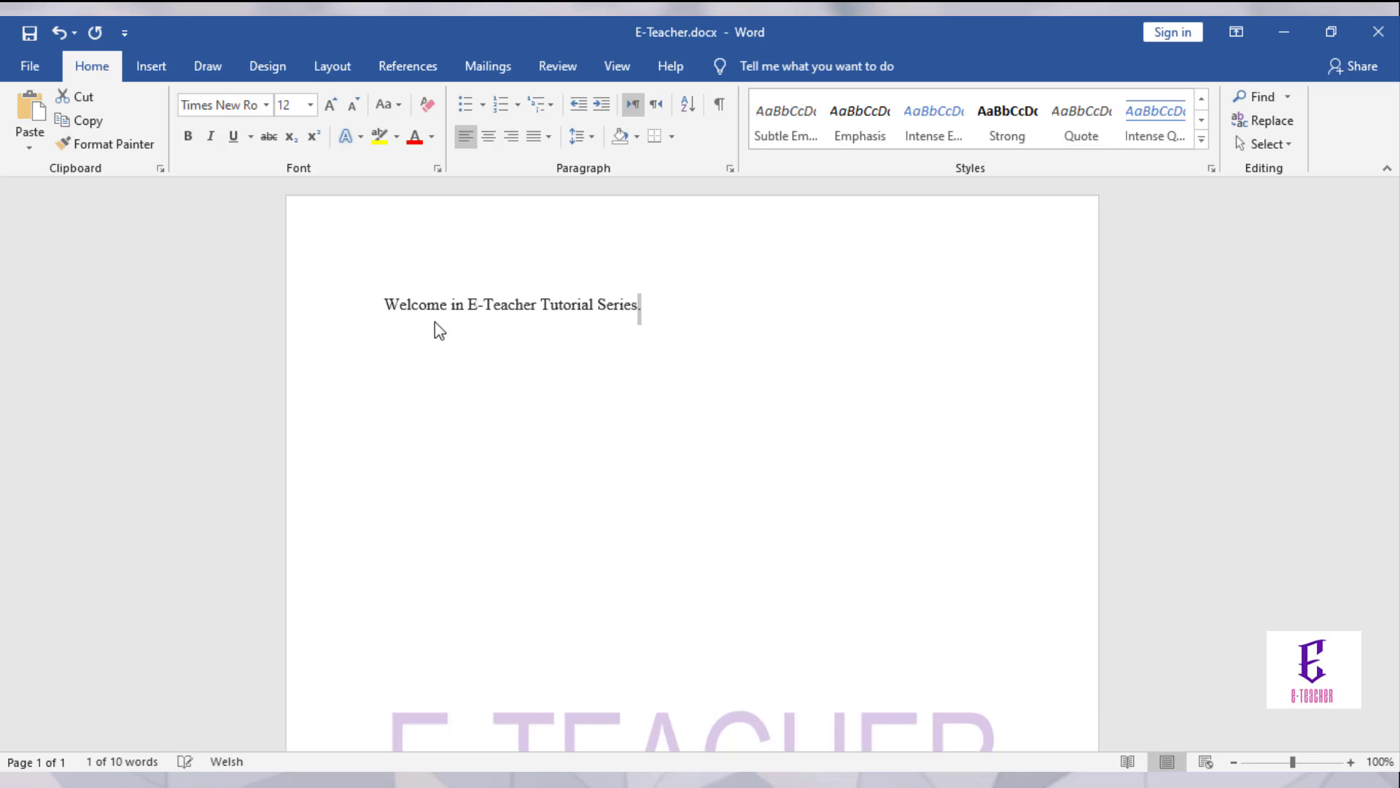
key(shift+Left)
key(shift+Left)
key(shift+Left)
key(shift+Left)
key(shift+Left)
key(shift+Left)
key(shift+Left)
key(shift+Left)
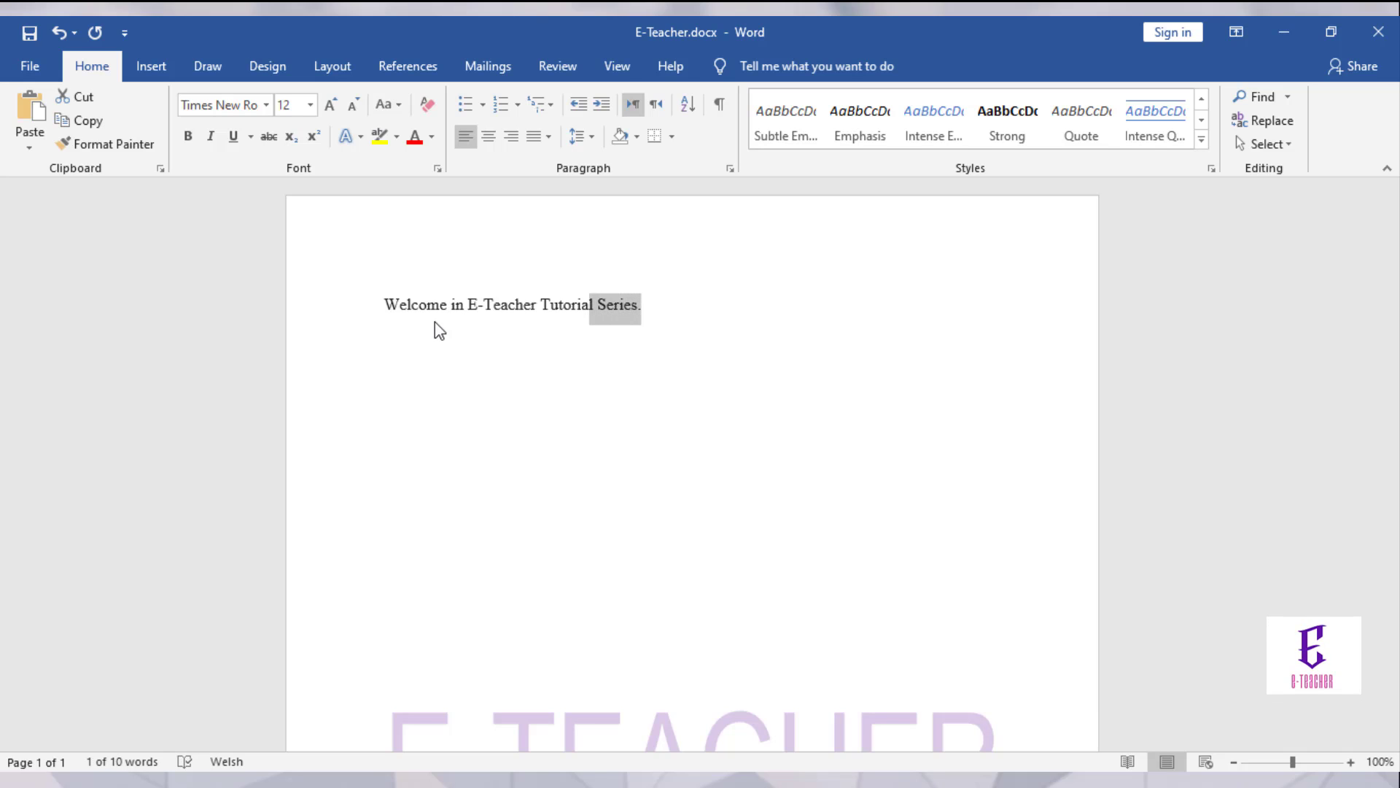
key(shift+Left)
key(shift+Left)
key(shift+Left)
key(shift+Left)
key(shift+Left)
key(shift+Left)
key(shift+Left)
key(shift+Left)
key(shift+Left)
key(shift+Left)
key(shift+Left)
key(shift+Left)
key(shift+Left)
key(shift+Left)
key(shift+Left)
key(shift+Left)
key(shift+Left)
key(shift+Left)
key(shift+Left)
key(shift+Left)
key(ctrl+c)
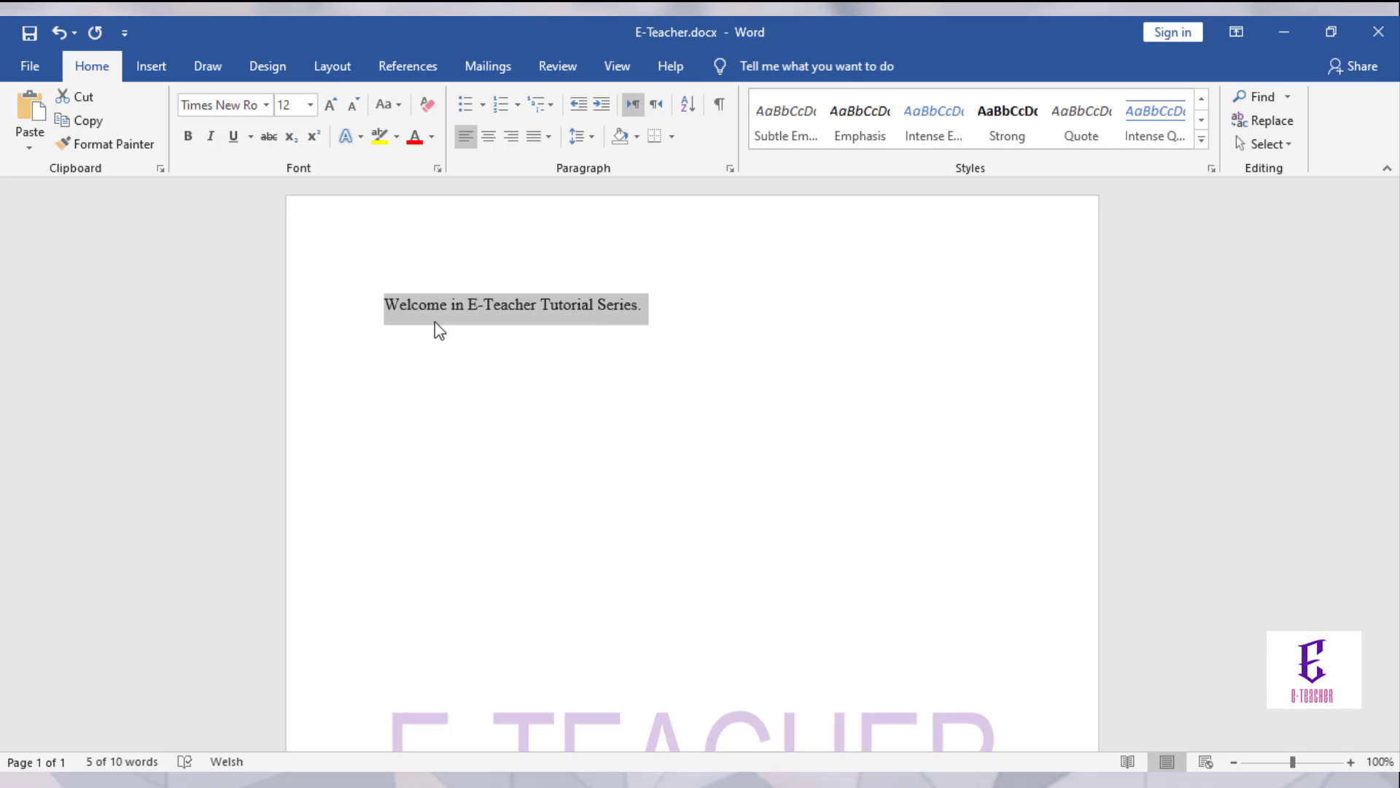
Step: Paste the welcome line below, delete that copy, then paste it again lower down
click(435, 331)
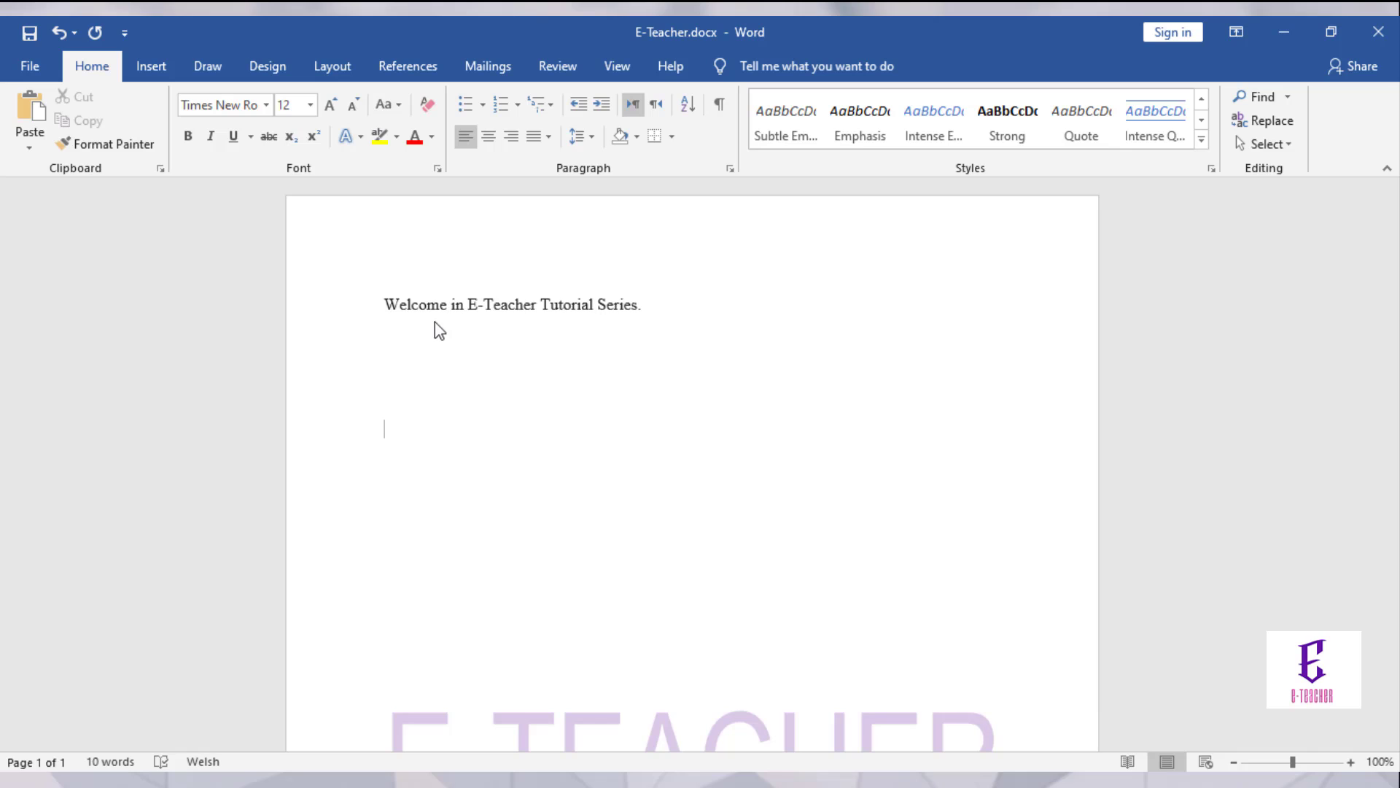
key(ctrl+v)
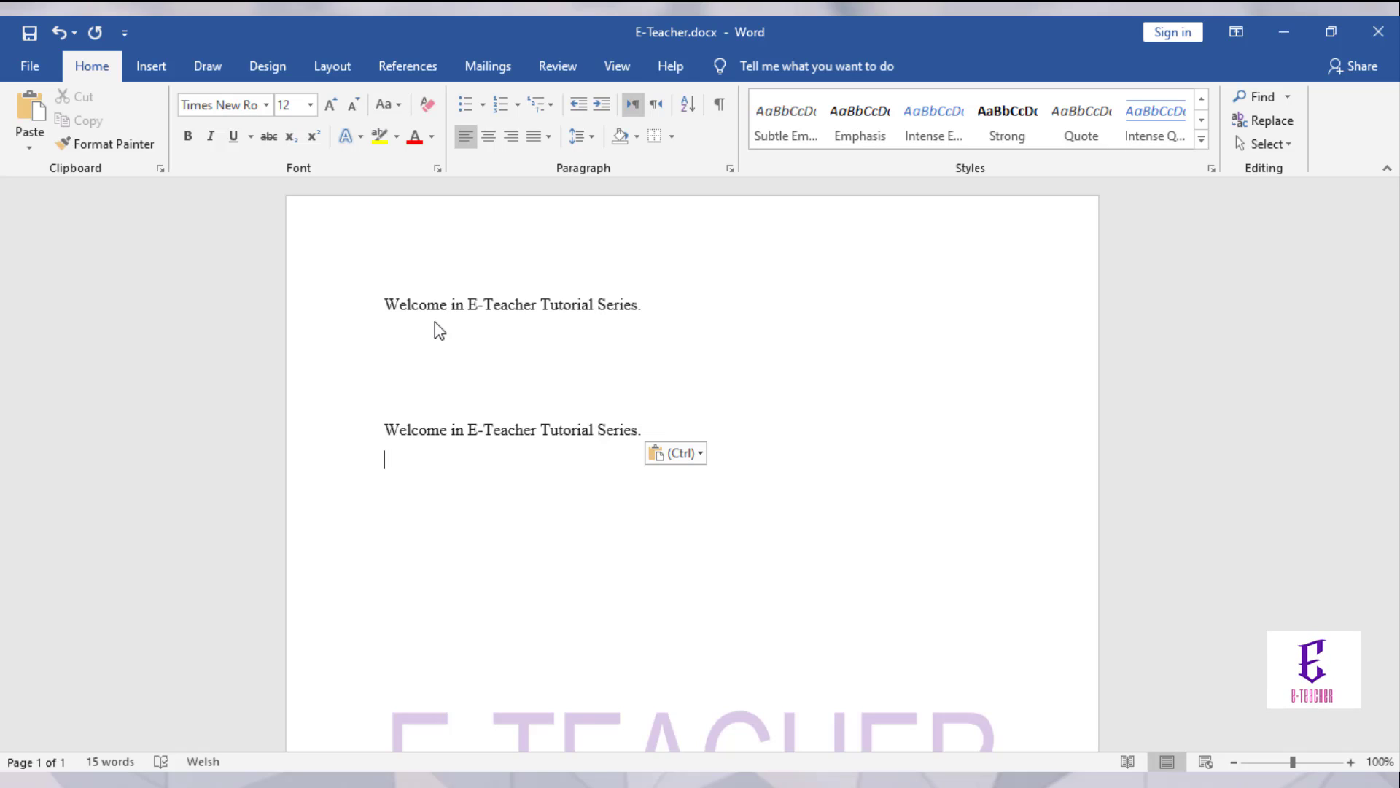
key(Return)
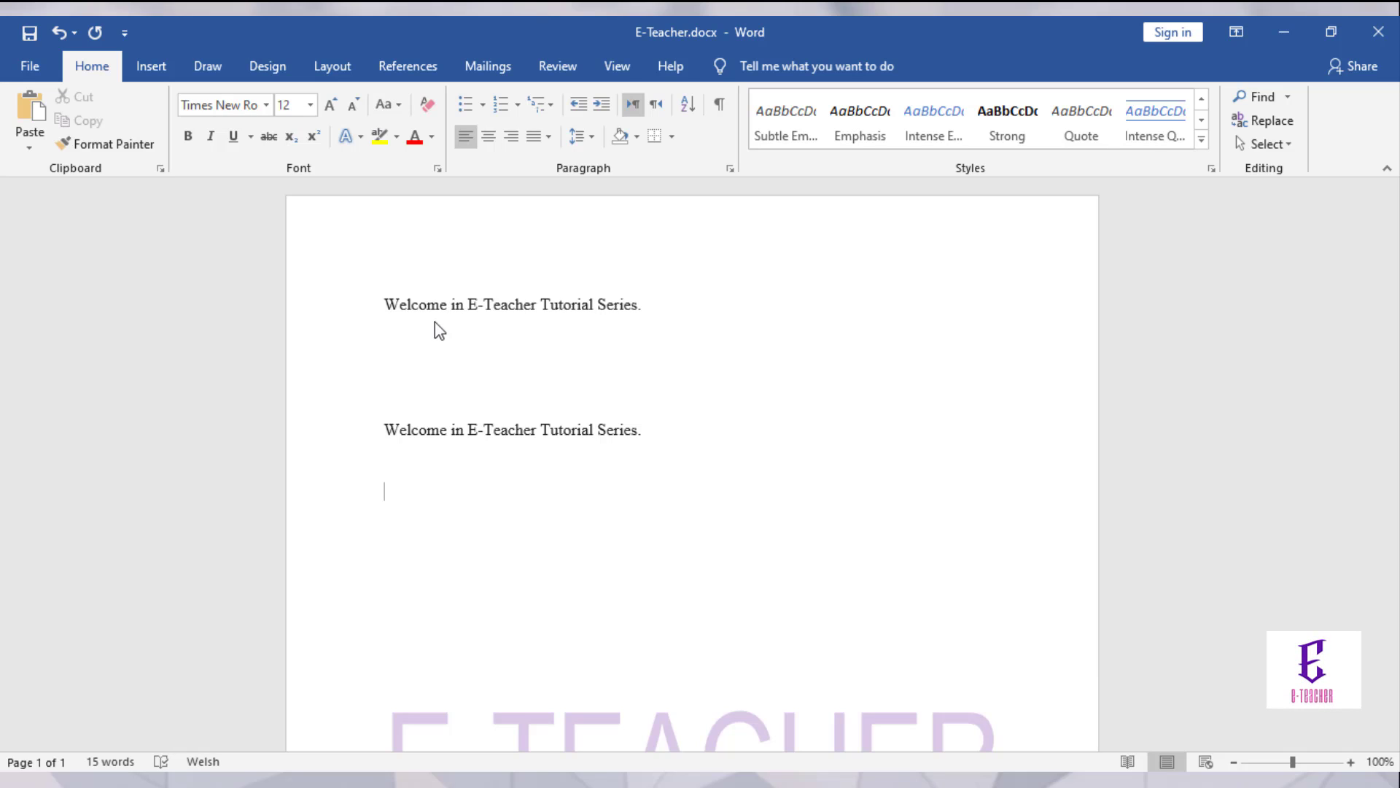
key(BackSpace)
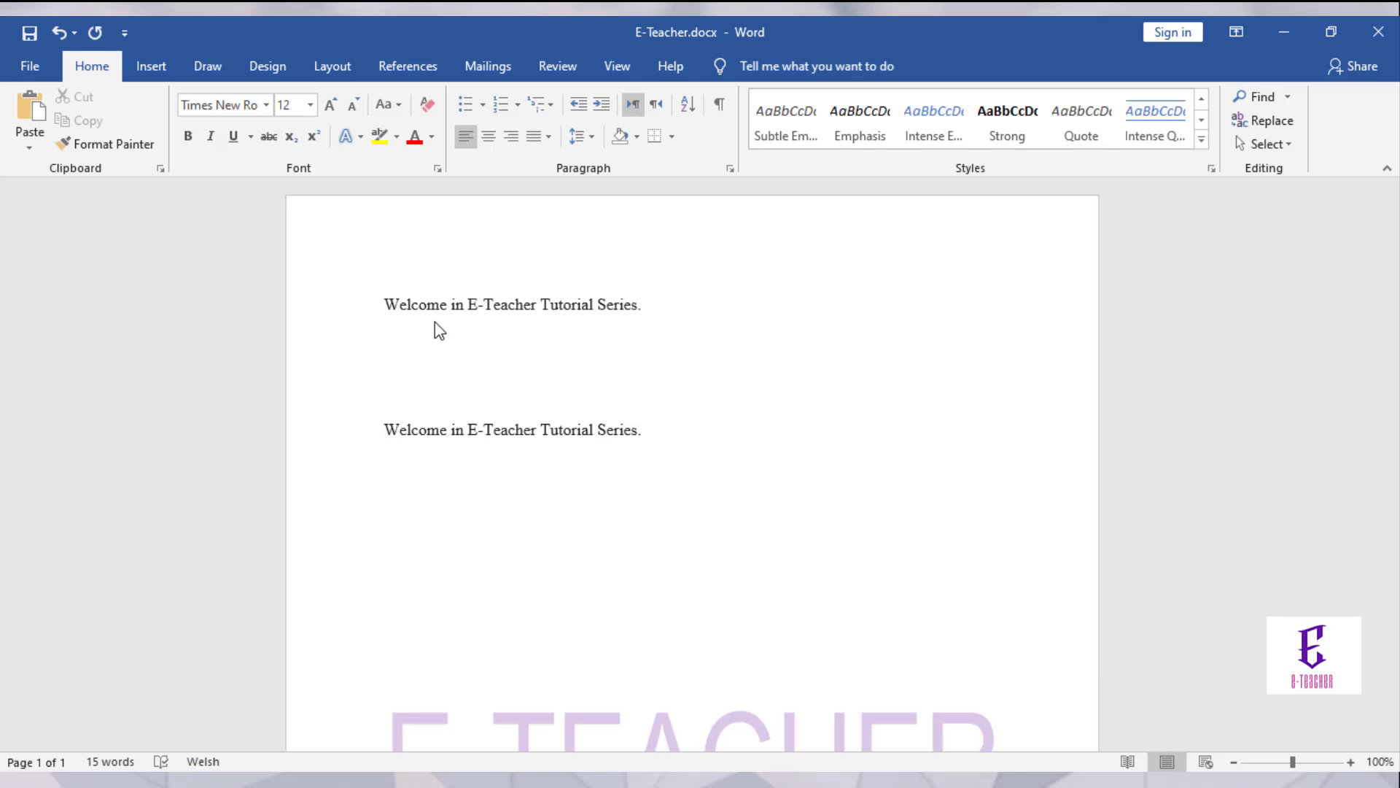
key(shift+Up)
key(ctrl+c)
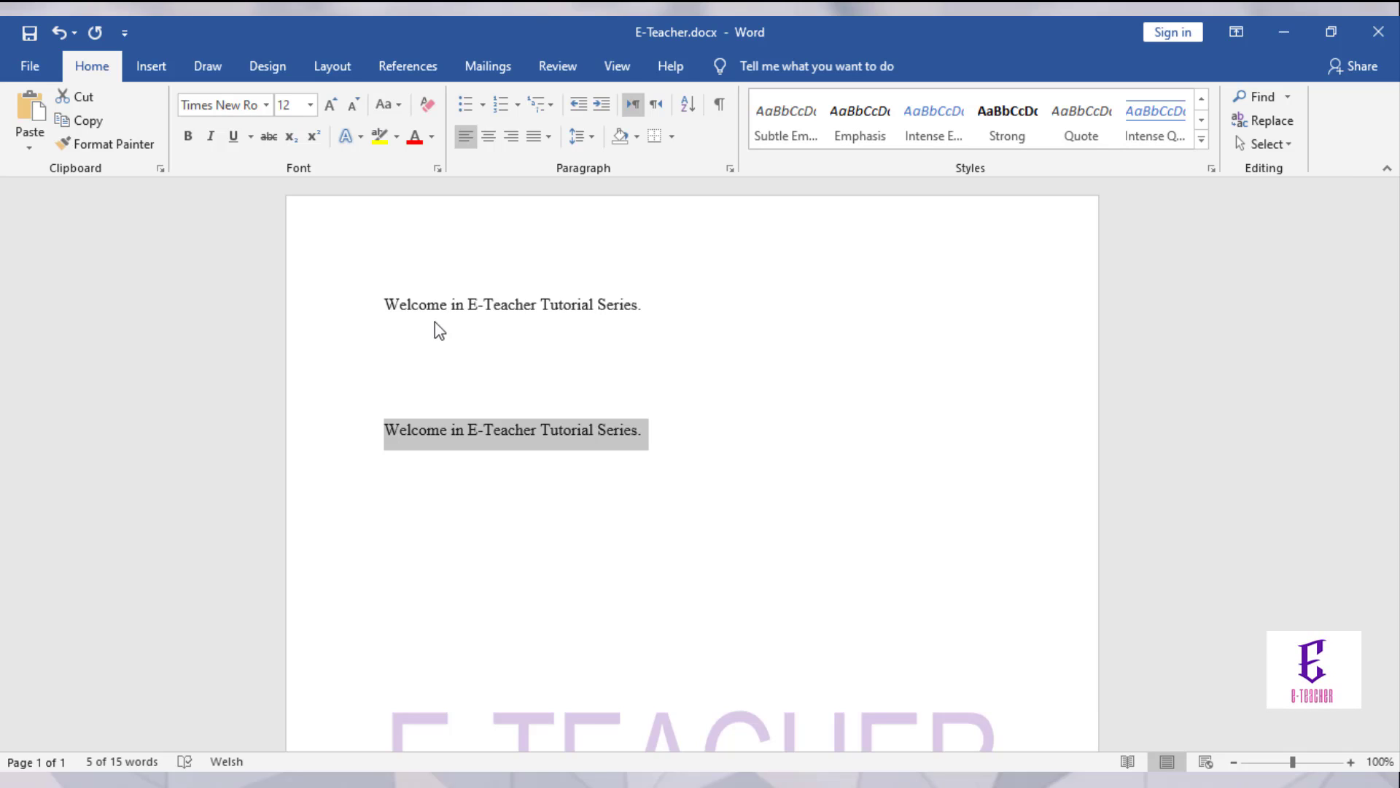
key(Delete)
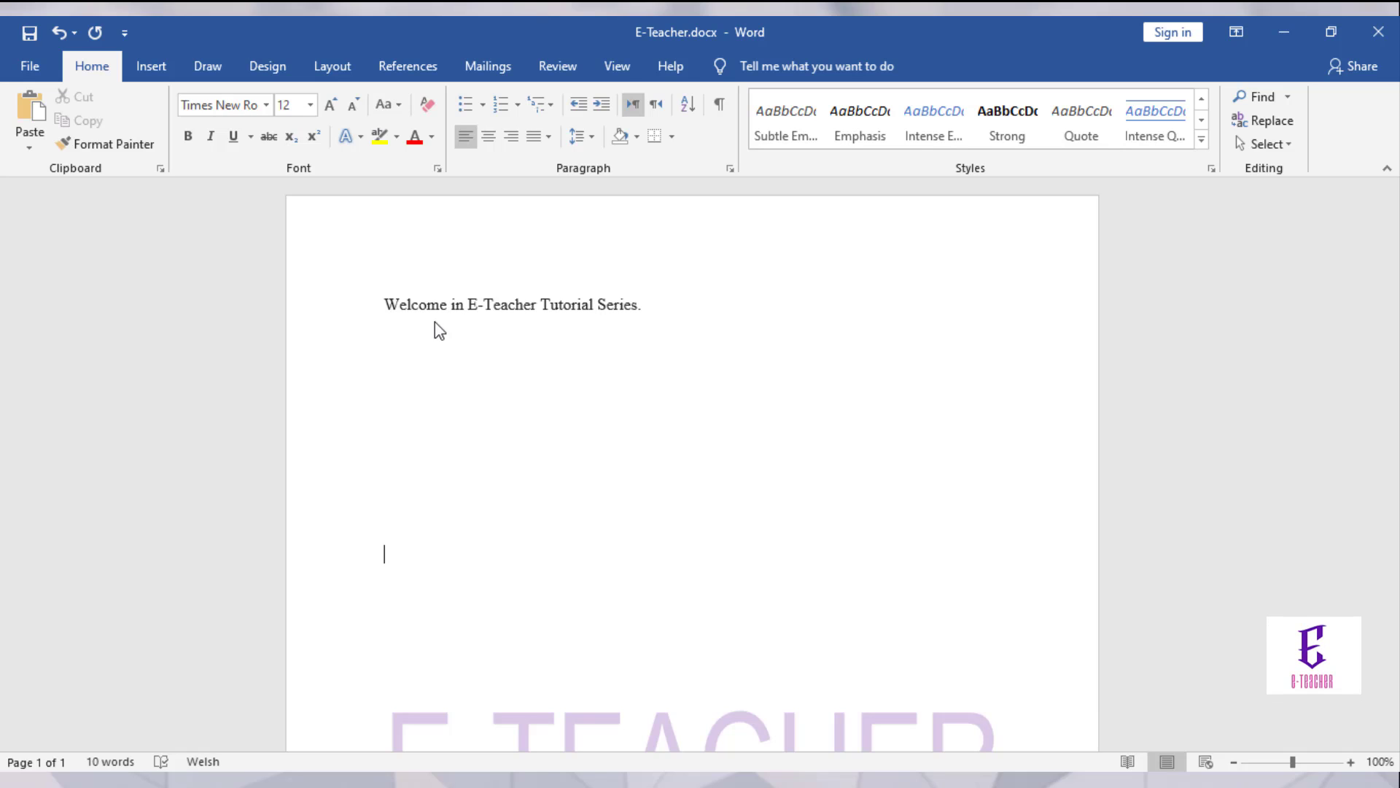
key(ctrl+v)
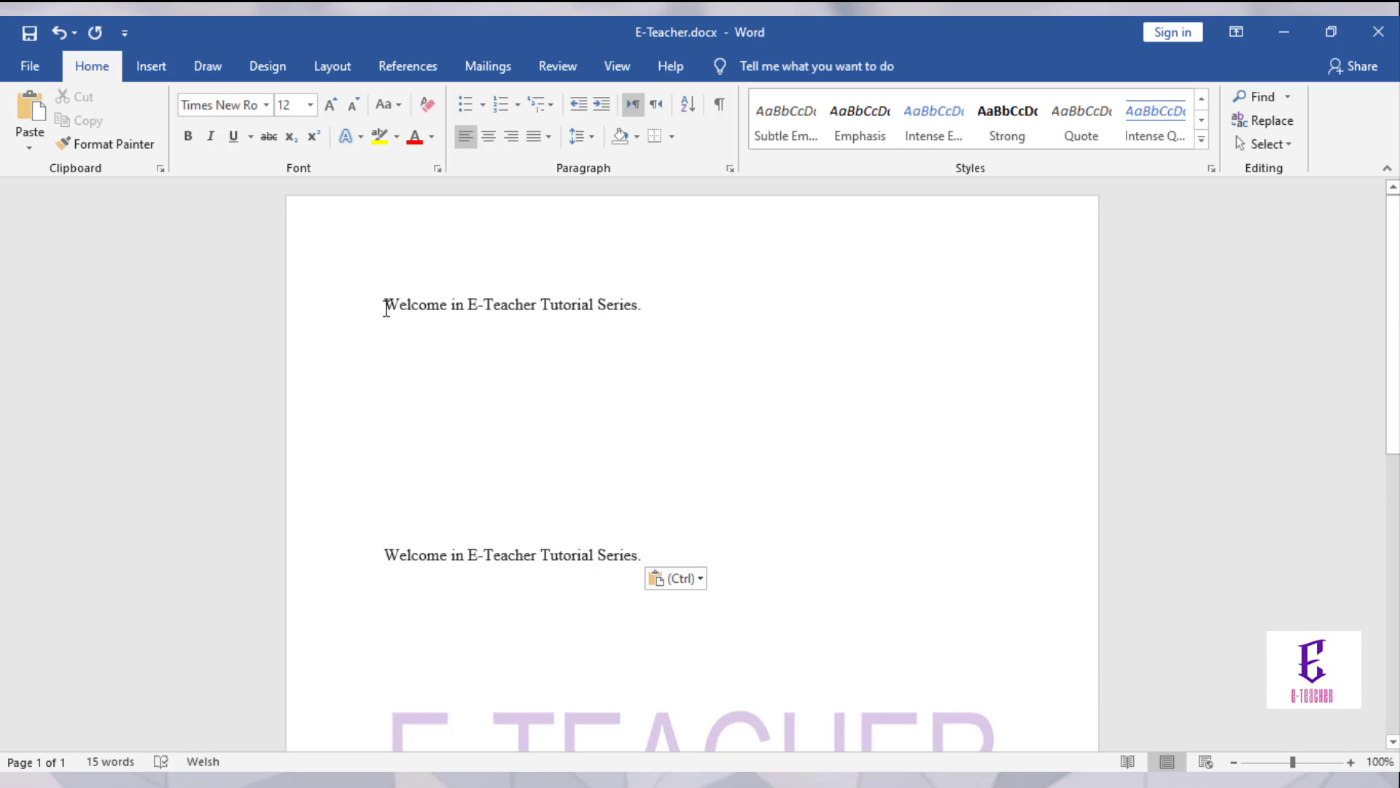
Step: Style the first welcome line as Intense Emphasis and pick up its formatting with Format Painter
drag(386, 308, 644, 302)
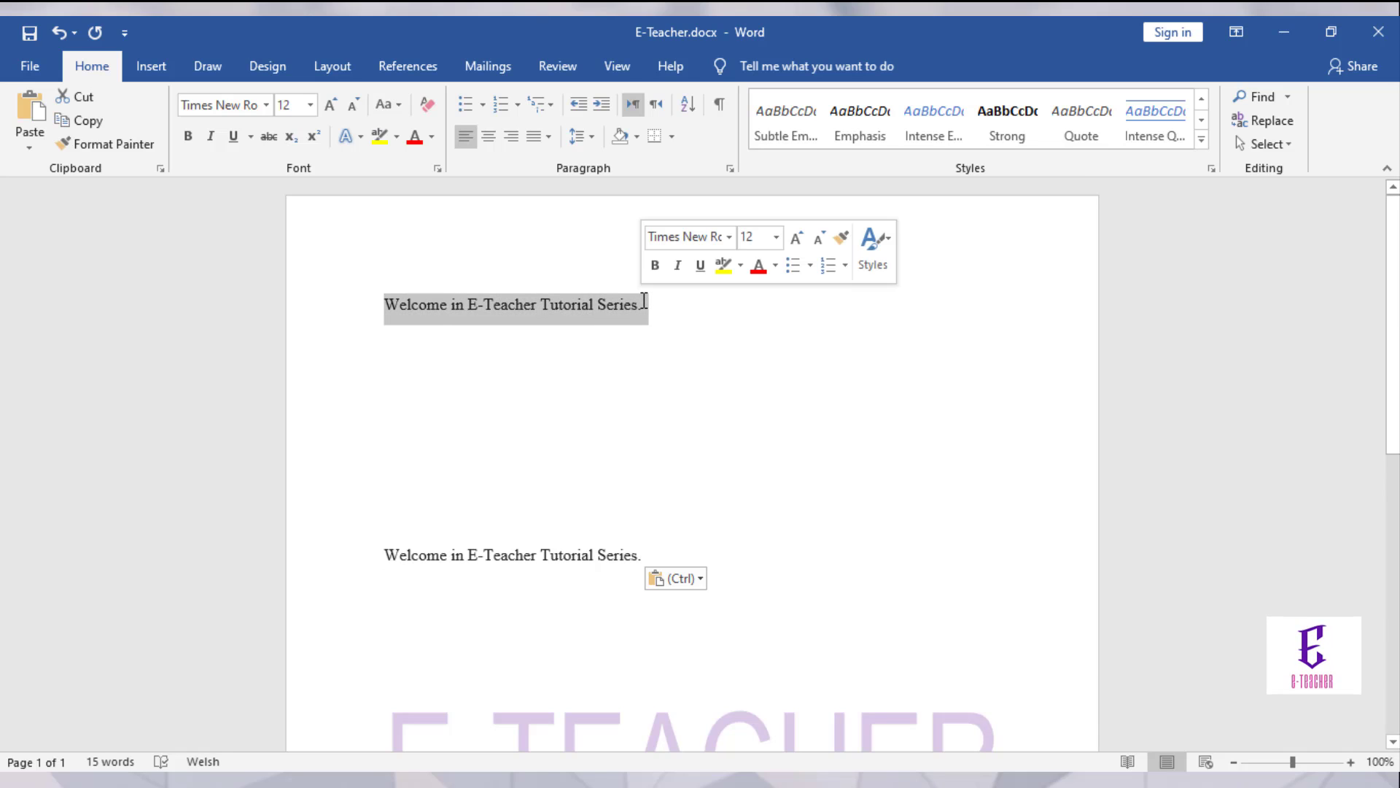
click(935, 125)
click(762, 417)
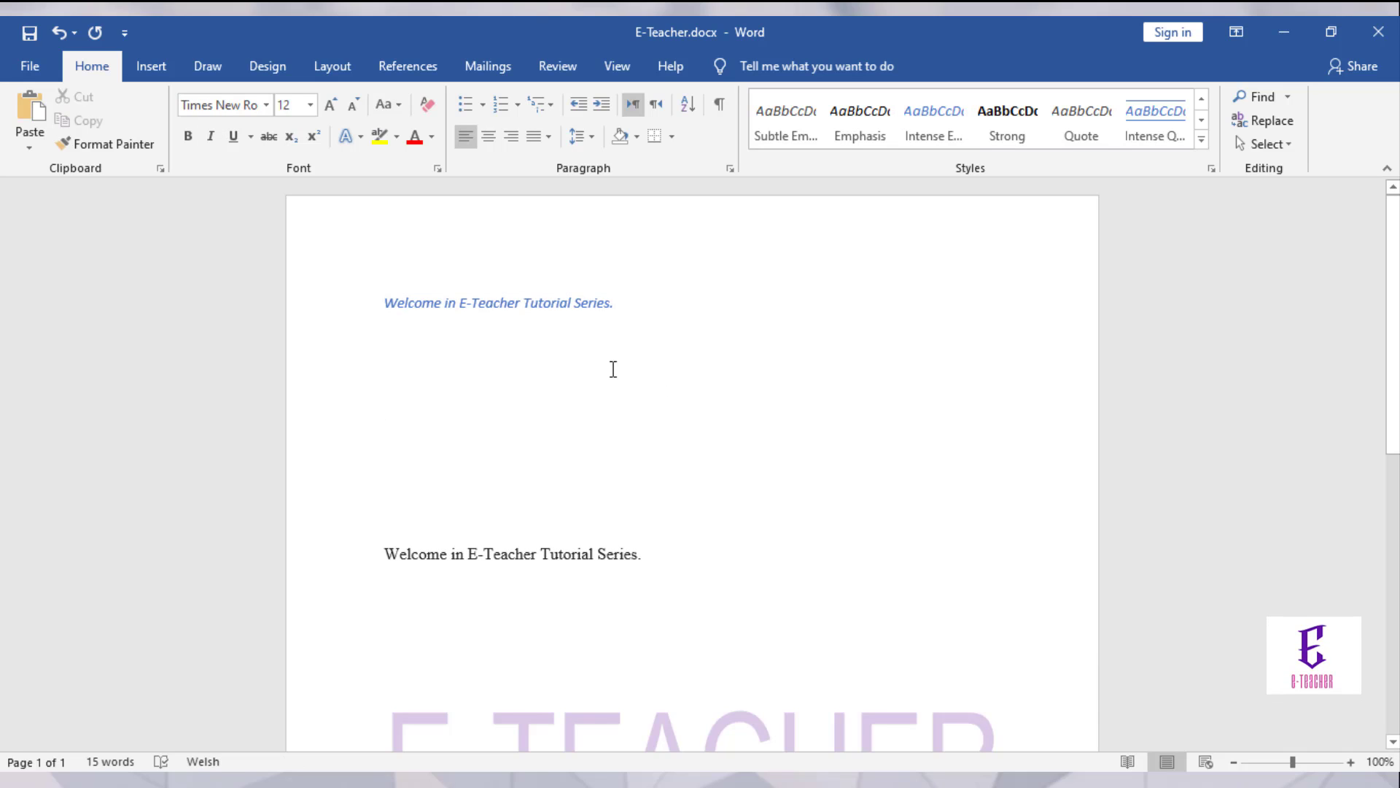
click(124, 144)
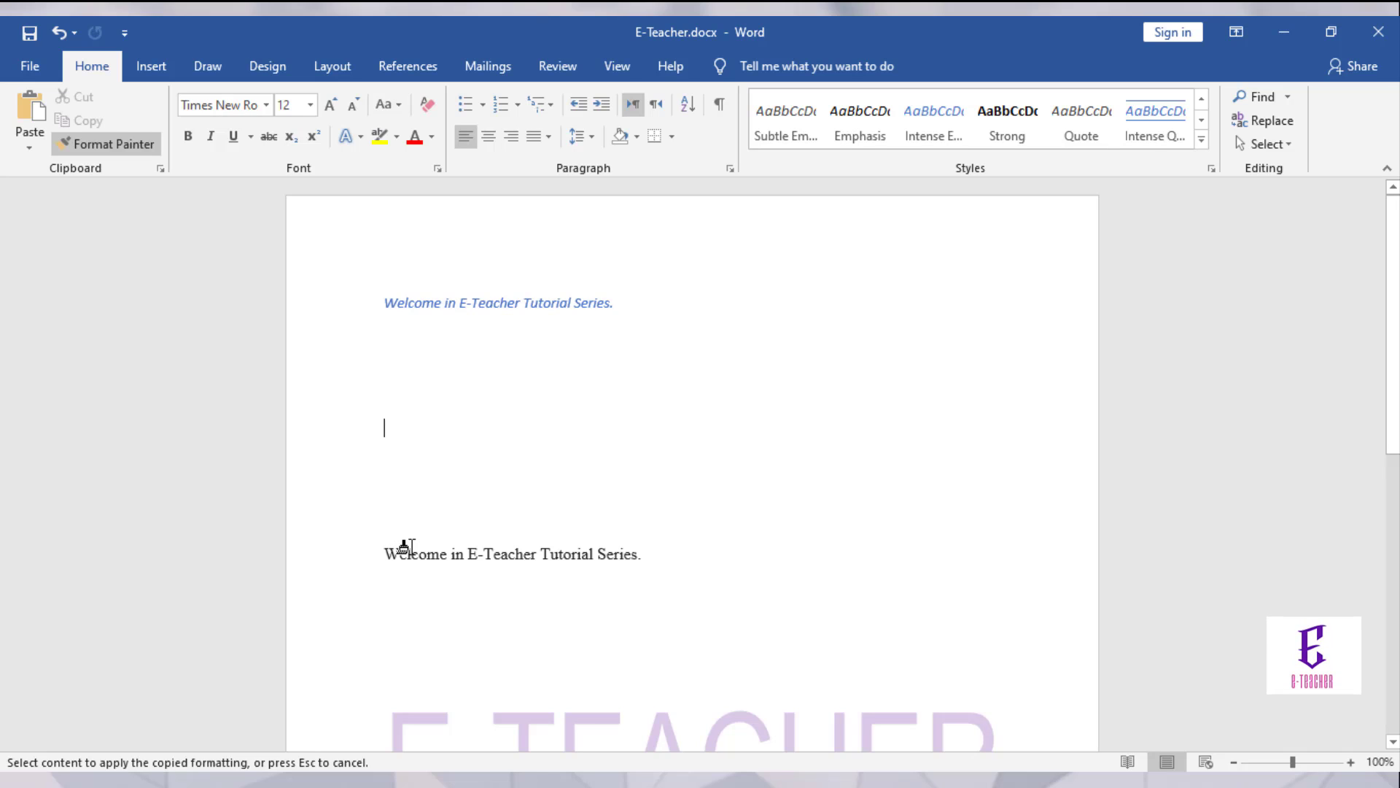
Step: Paint the copied formatting onto both welcome lines, then undo those changes with Ctrl+Z
click(413, 552)
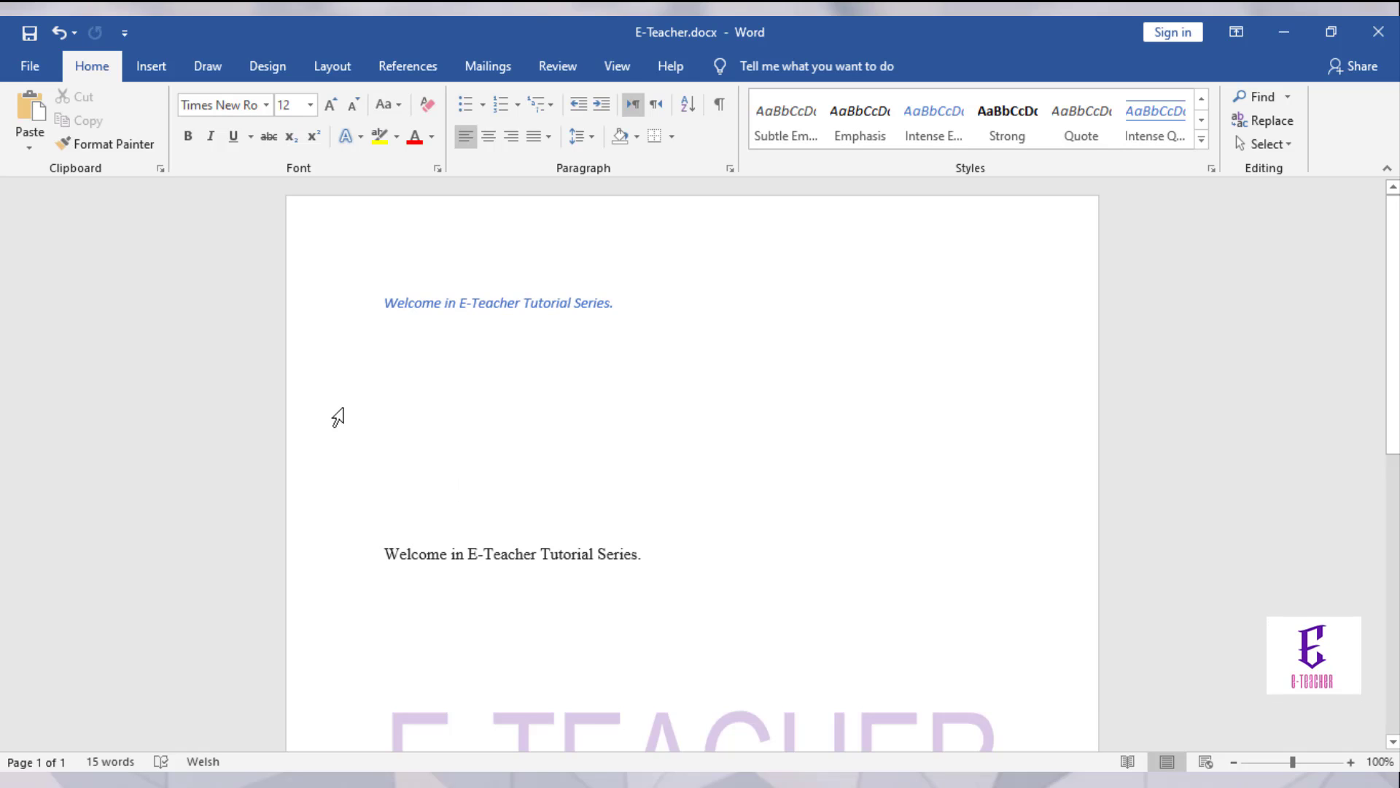
click(132, 143)
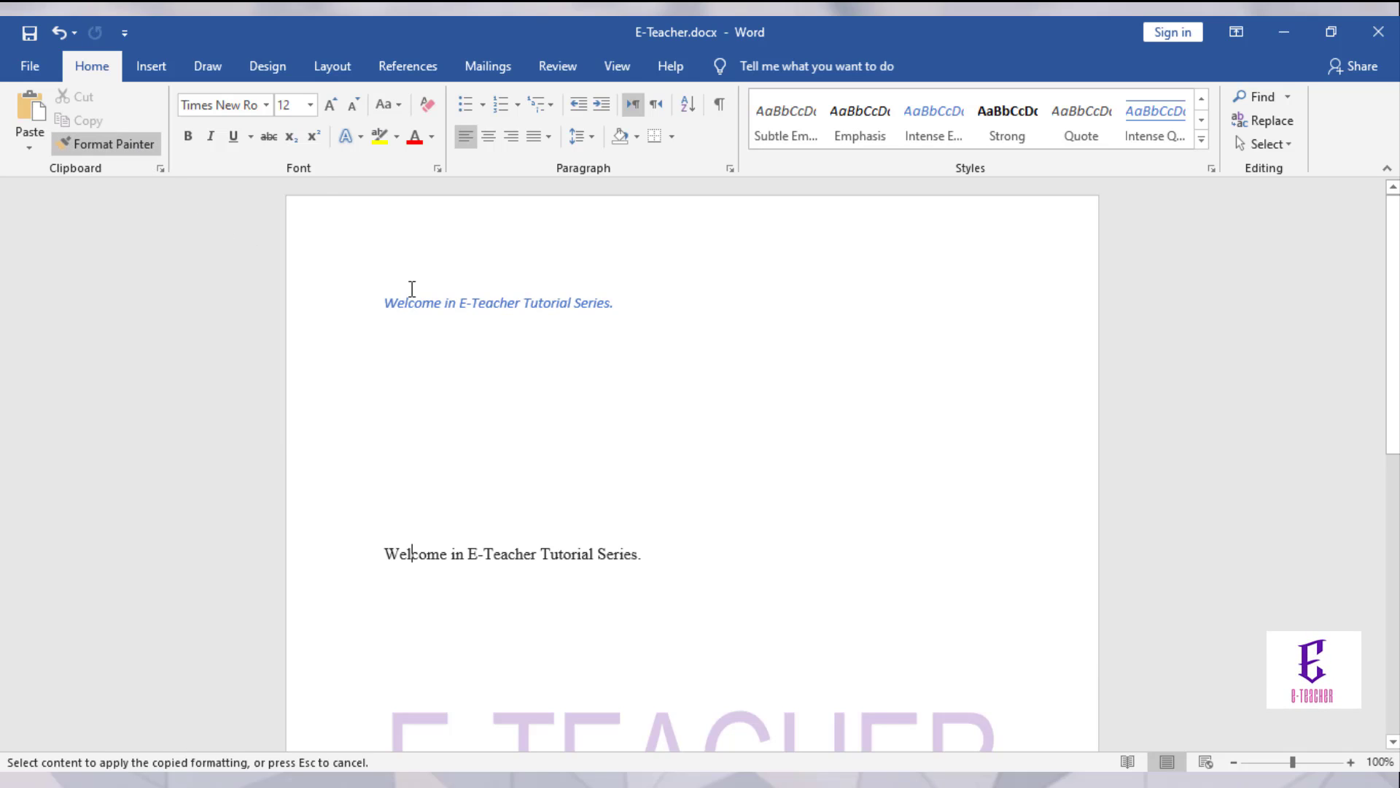
drag(386, 299, 623, 303)
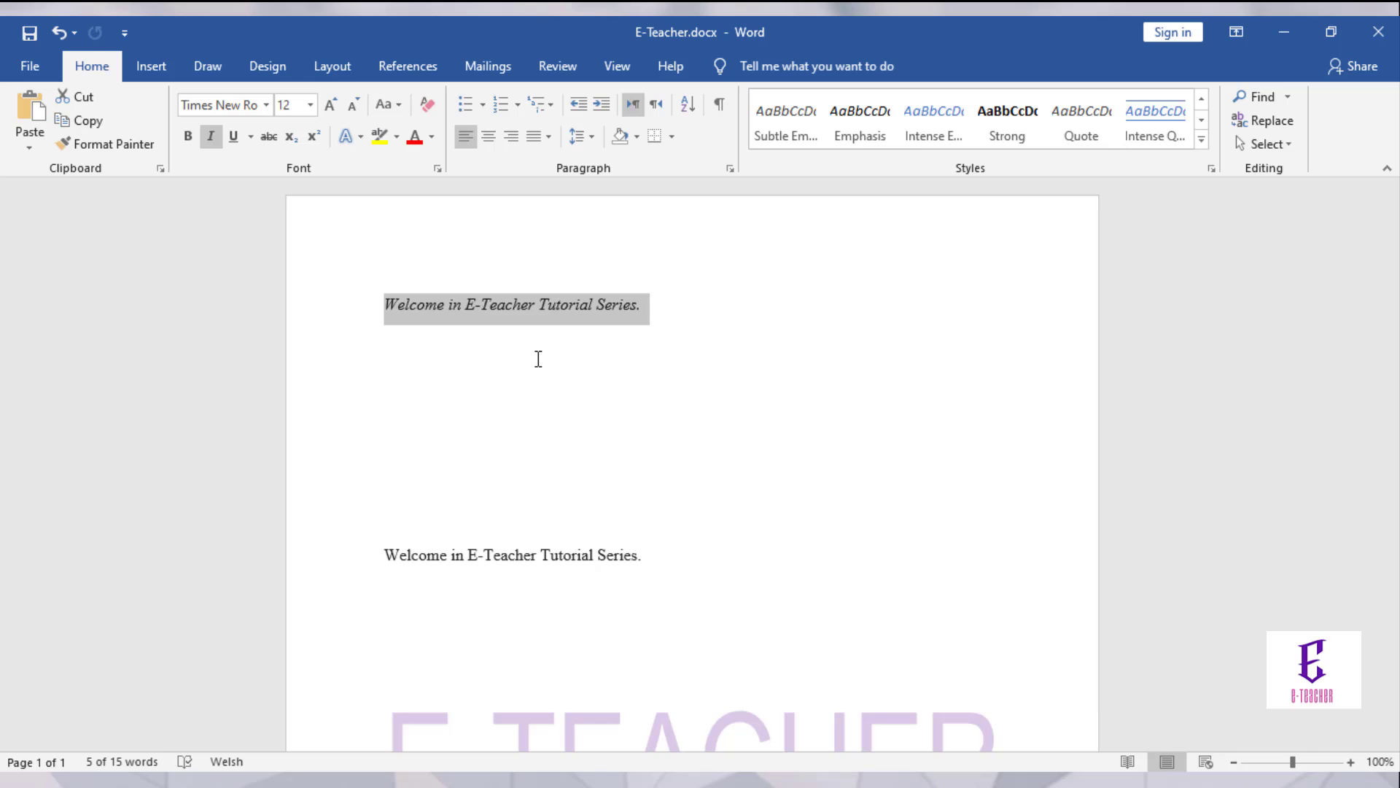
key(ctrl+z)
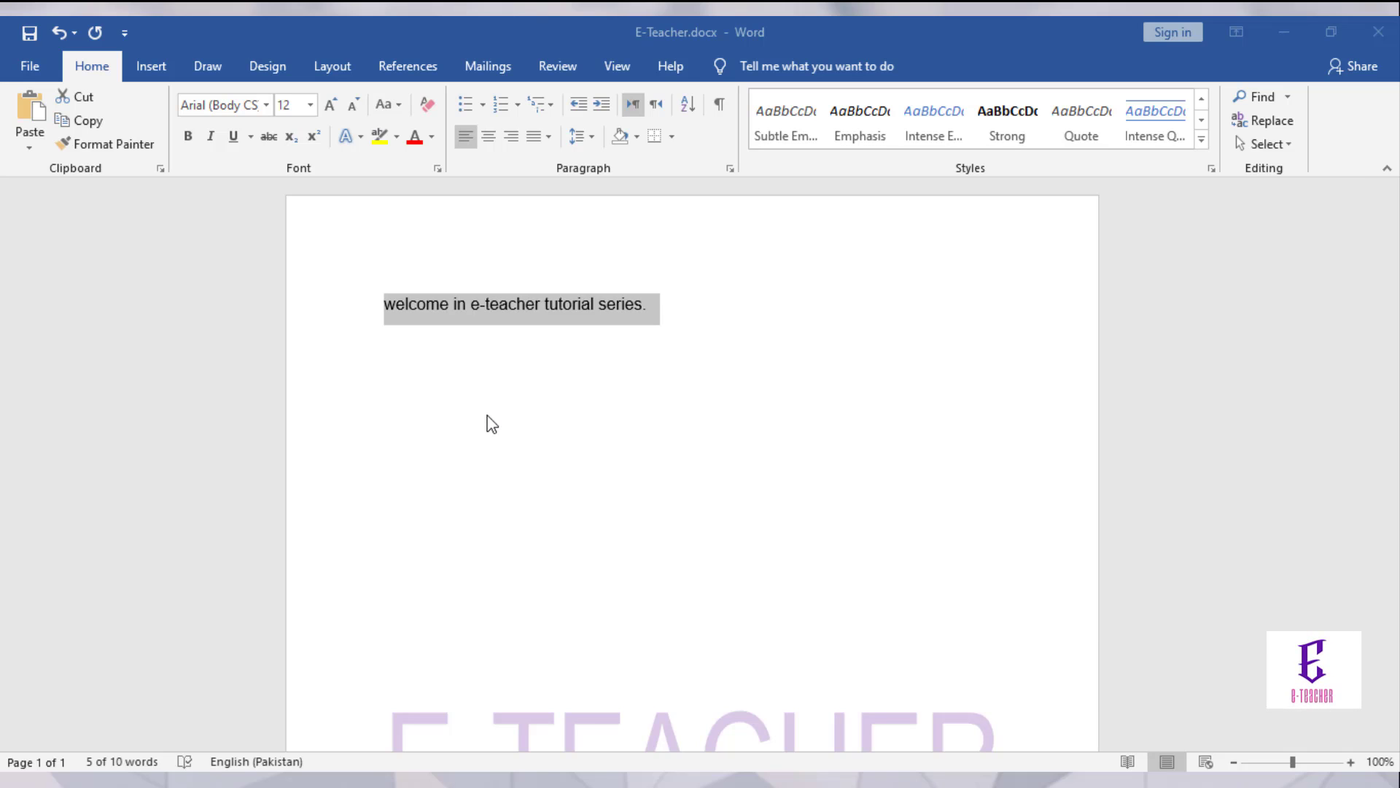
Step: Set the welcome line to Times New Roman 18 pt, grow it to 20, then shrink to 14
click(267, 106)
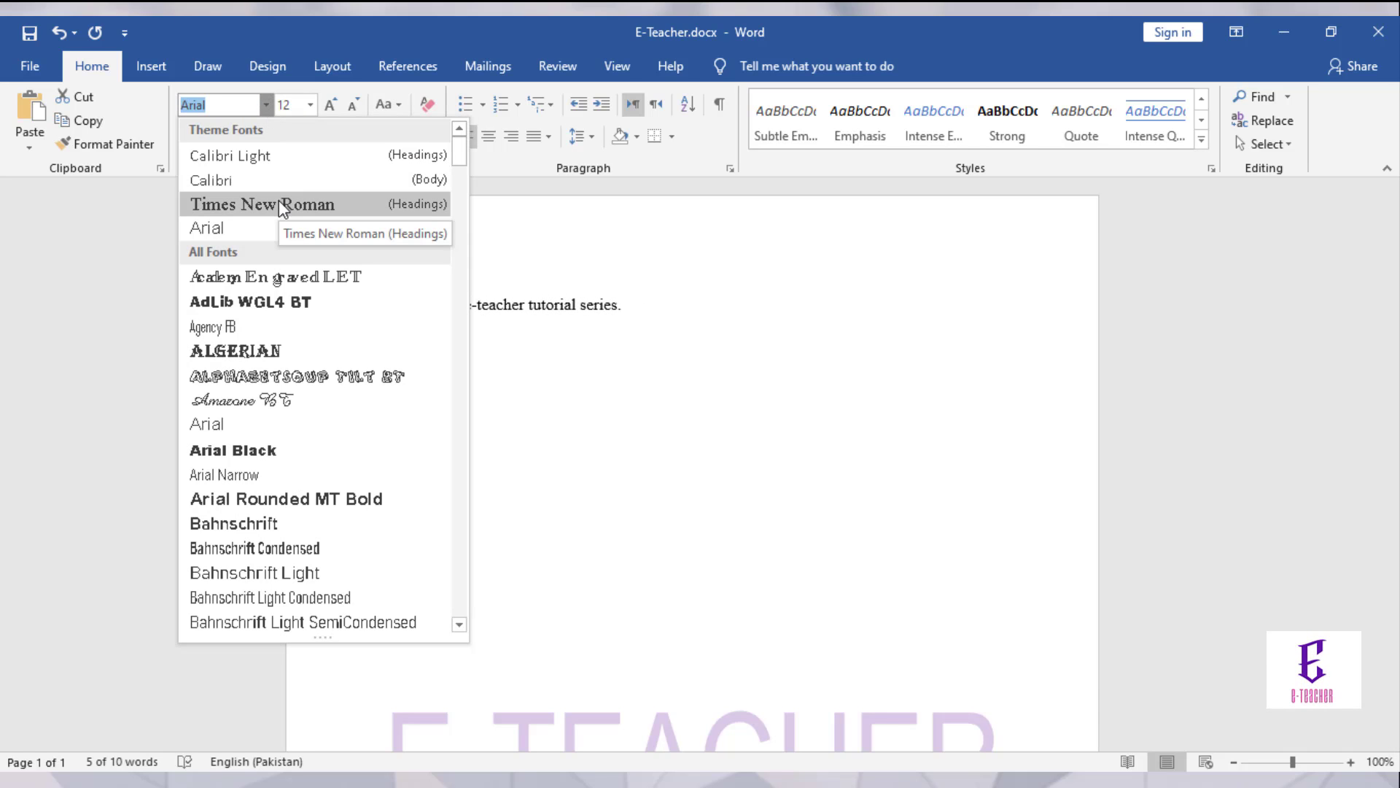
click(278, 203)
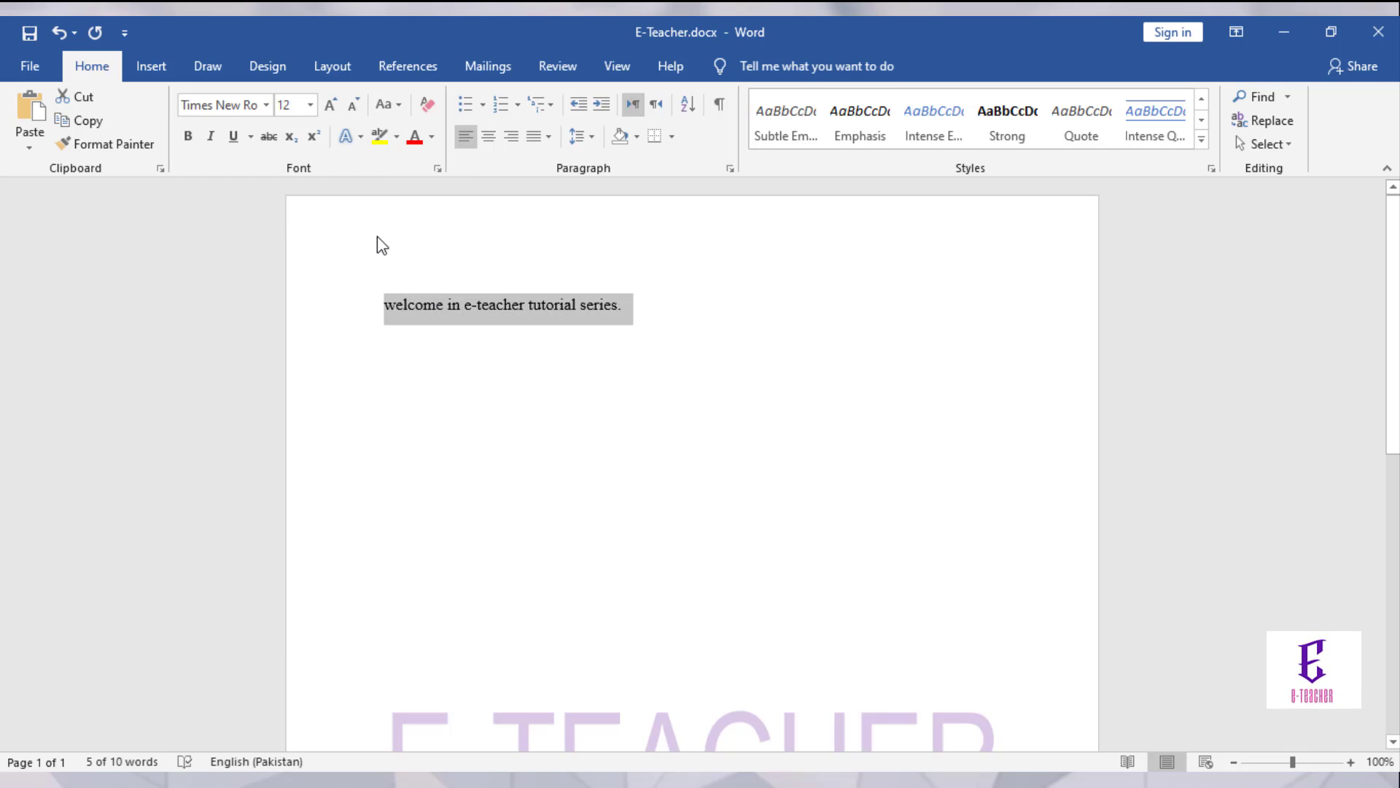
click(310, 105)
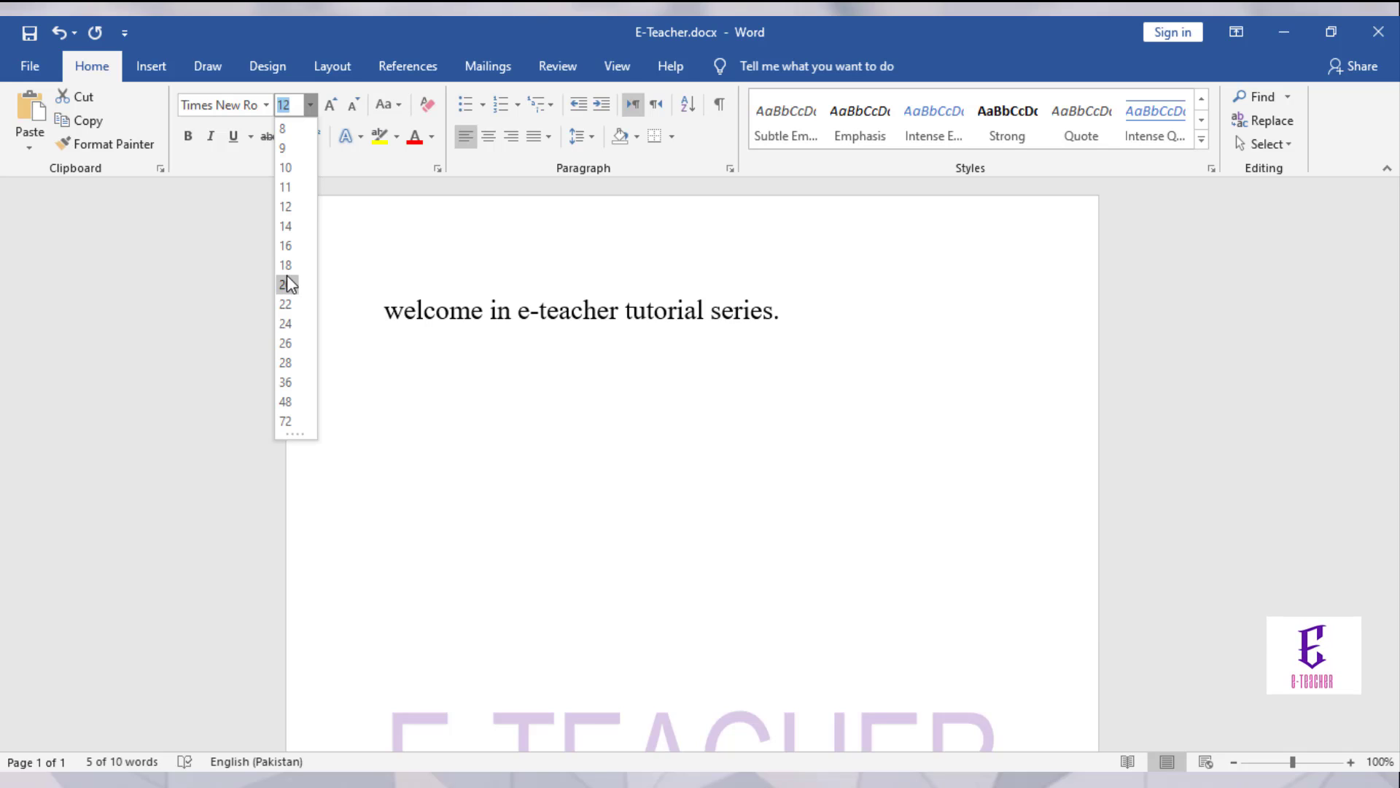
click(287, 266)
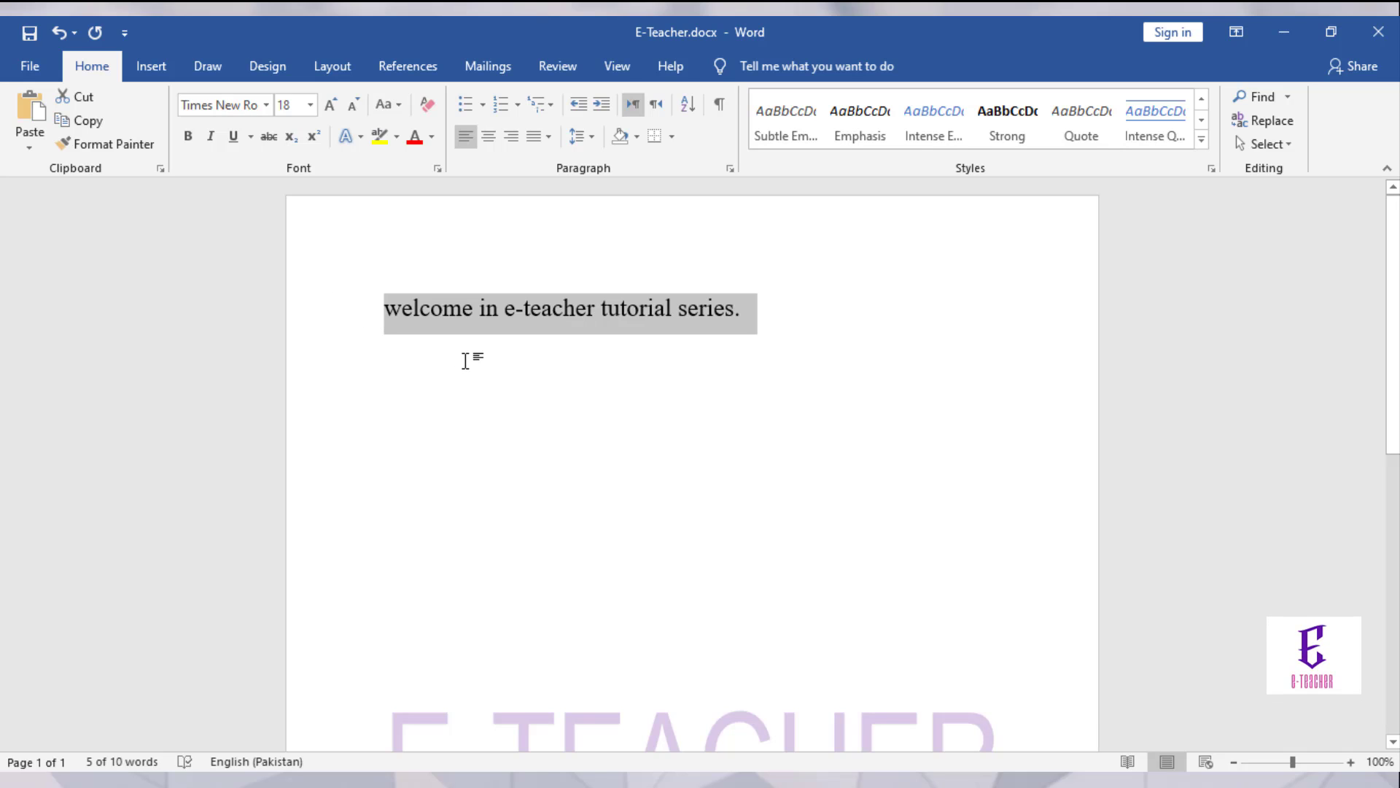
click(328, 107)
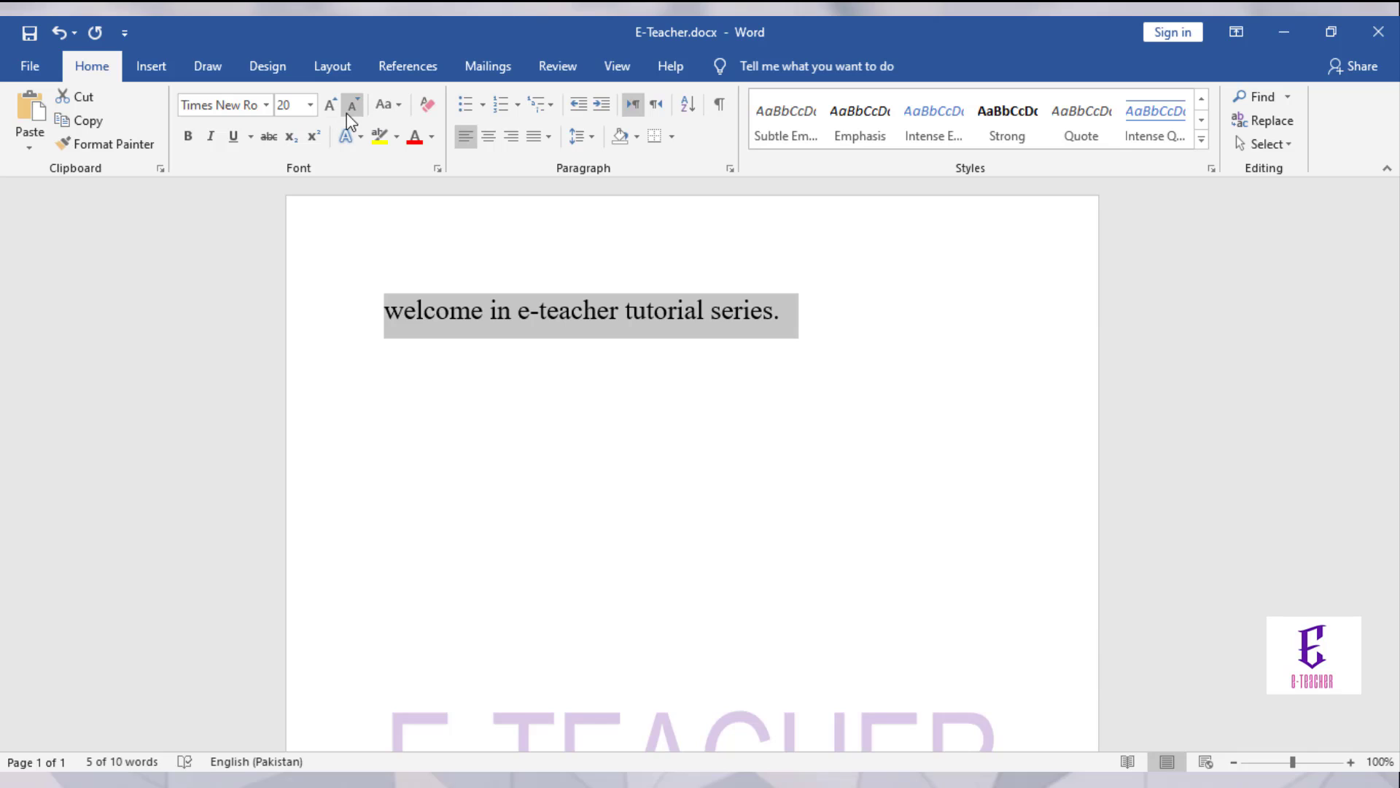
click(348, 112)
click(347, 112)
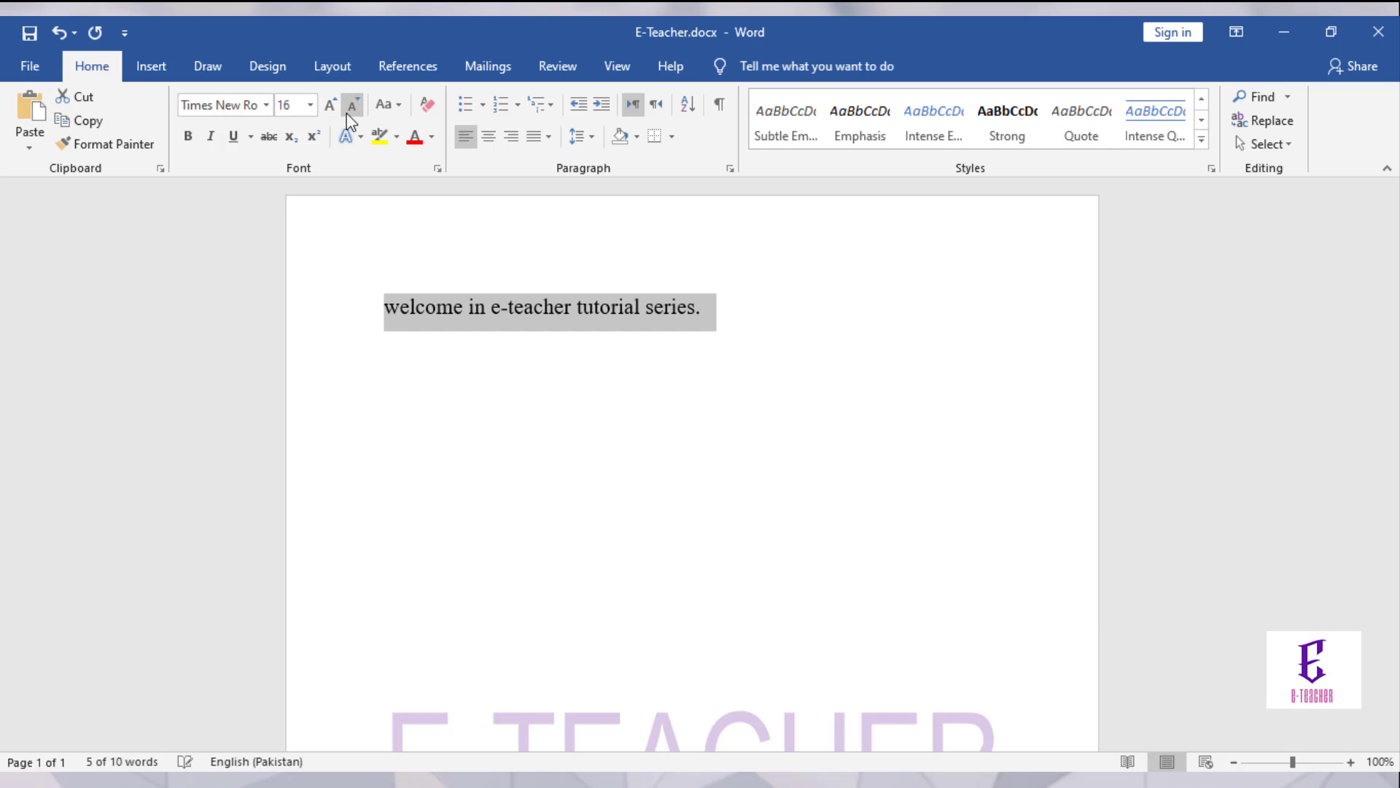
click(347, 113)
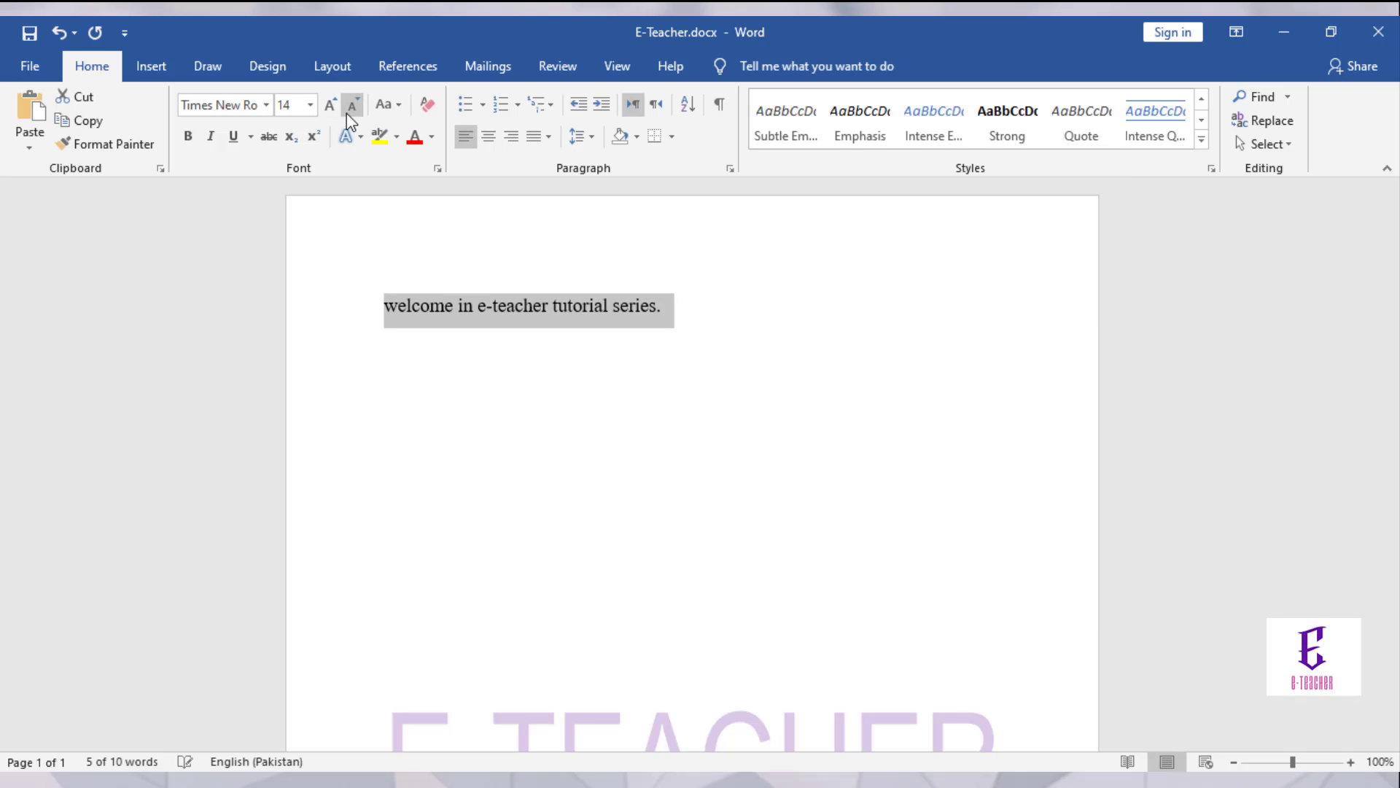
Step: Try the welcome line in sentence case, lowercase, UPPERCASE, Capitalize Each Word and tOGGLE cASE
click(397, 108)
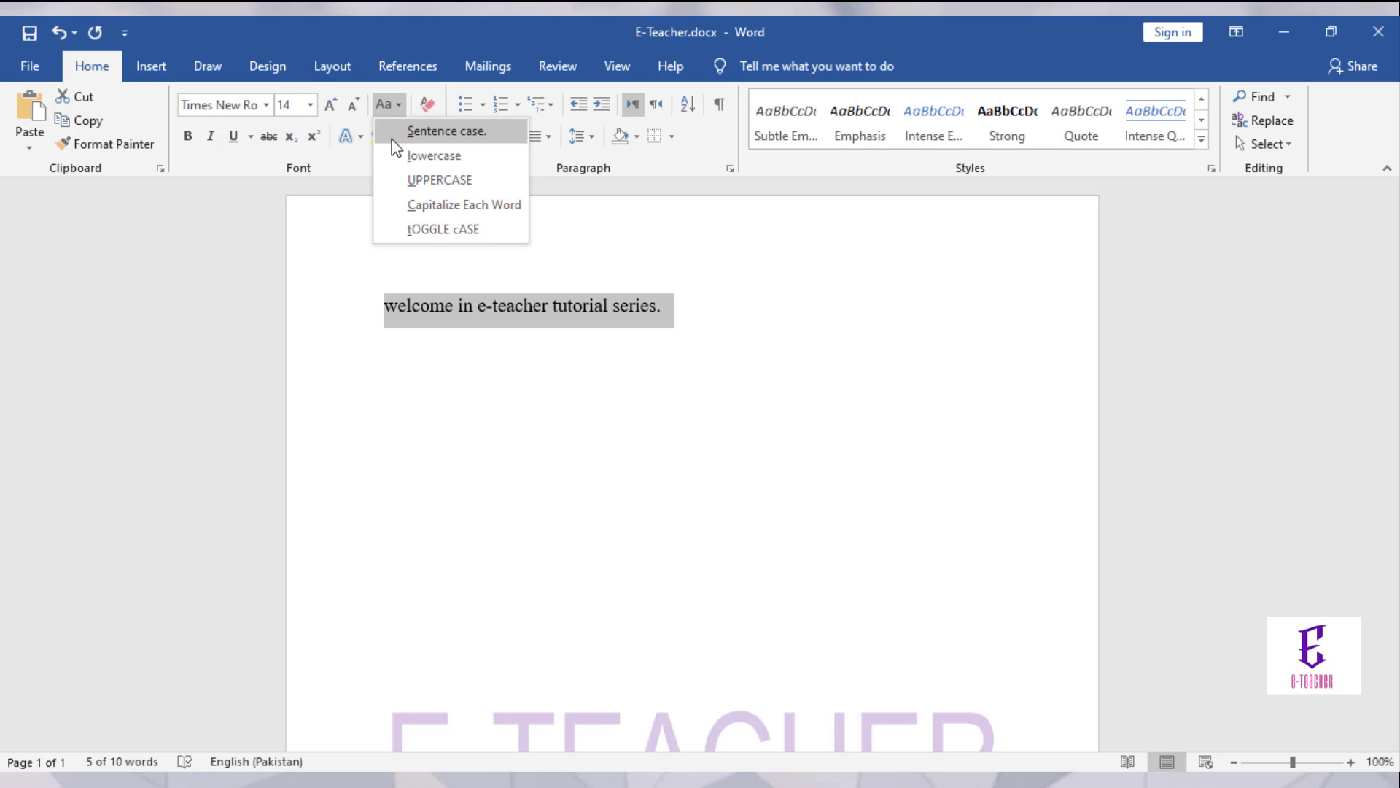
click(392, 133)
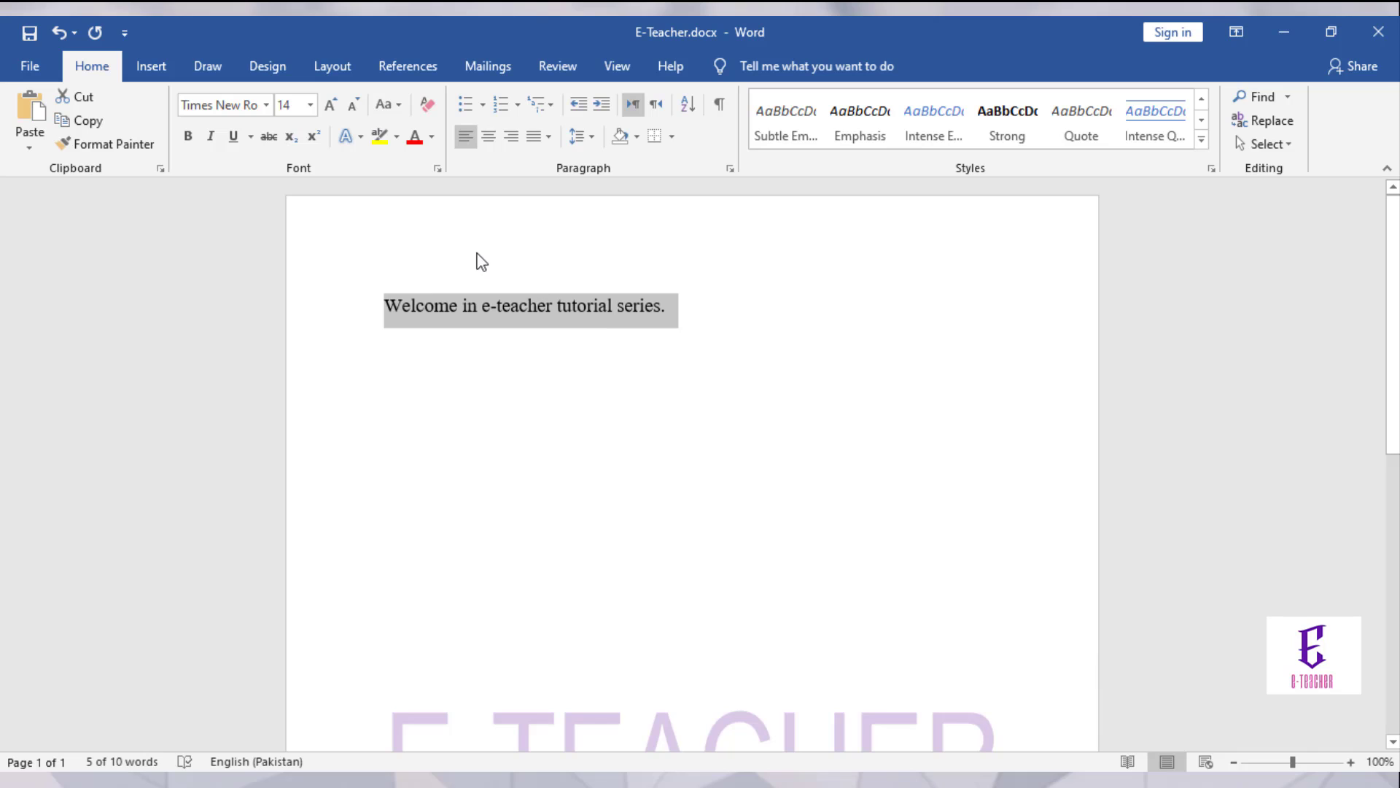
click(400, 104)
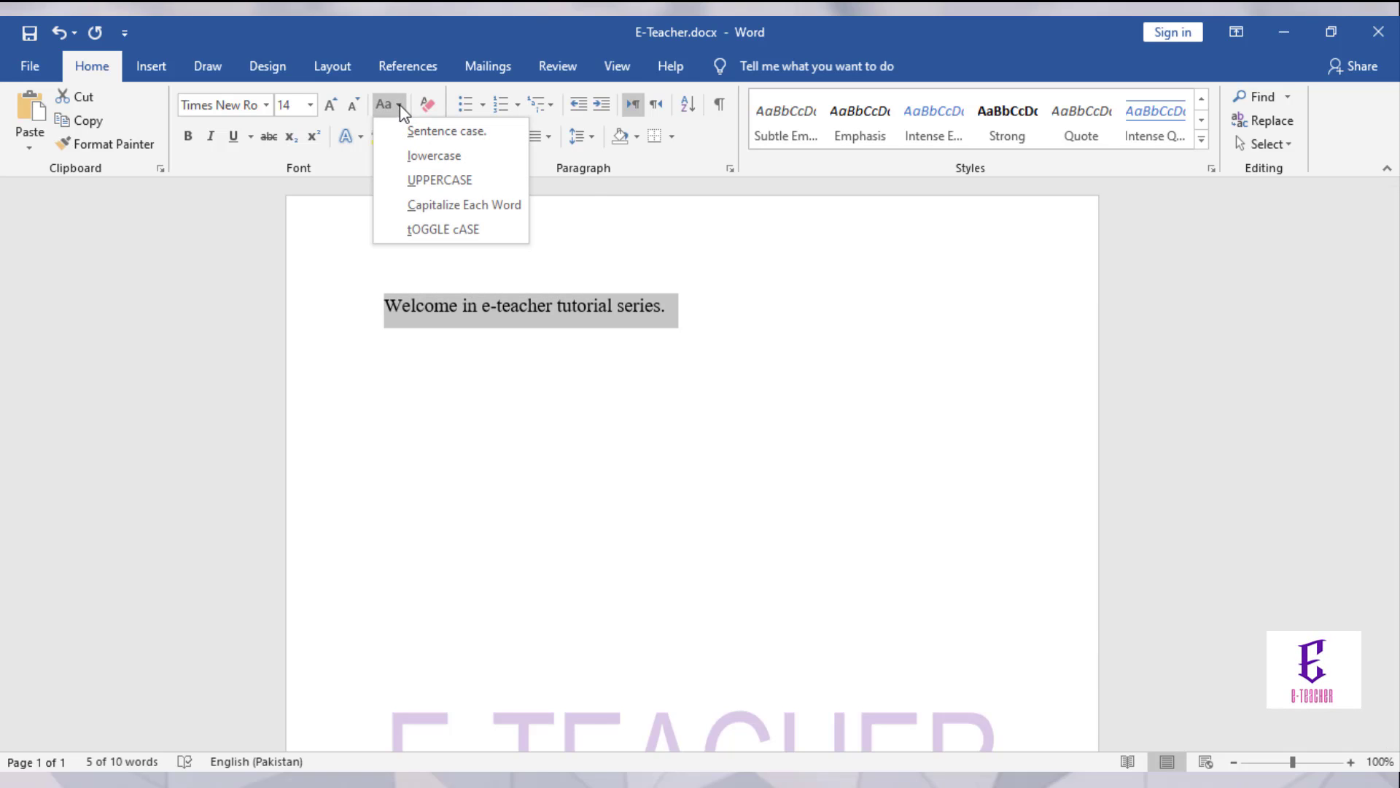
click(396, 153)
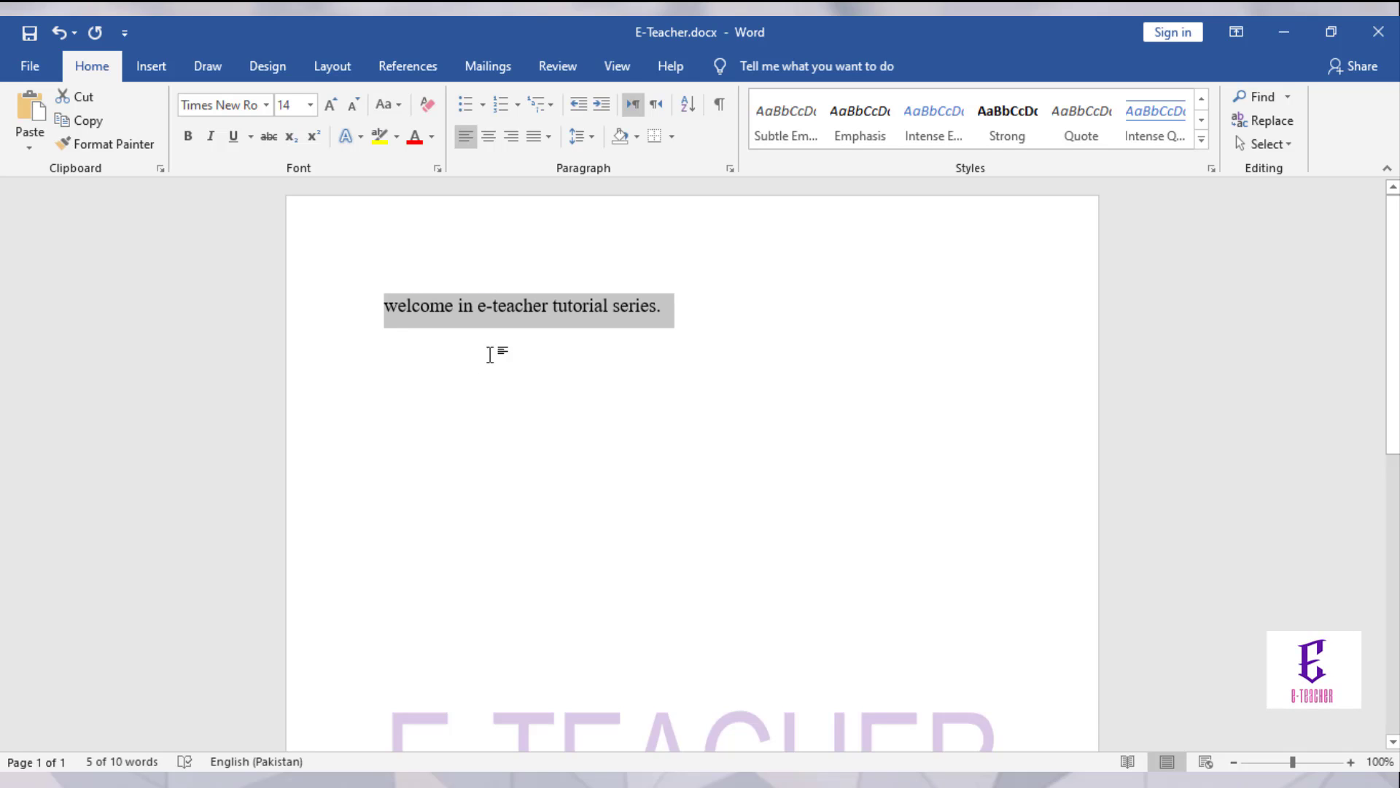
click(389, 114)
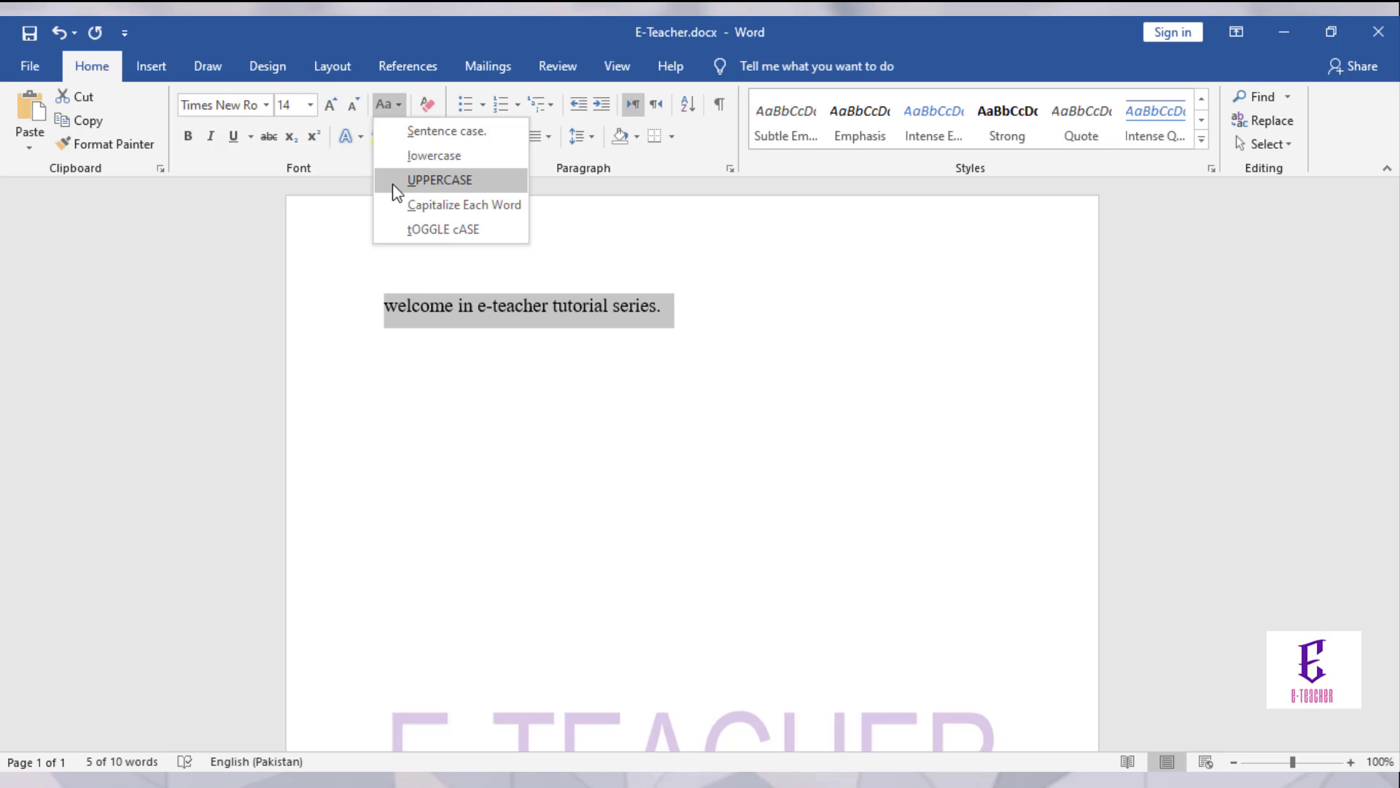
click(438, 181)
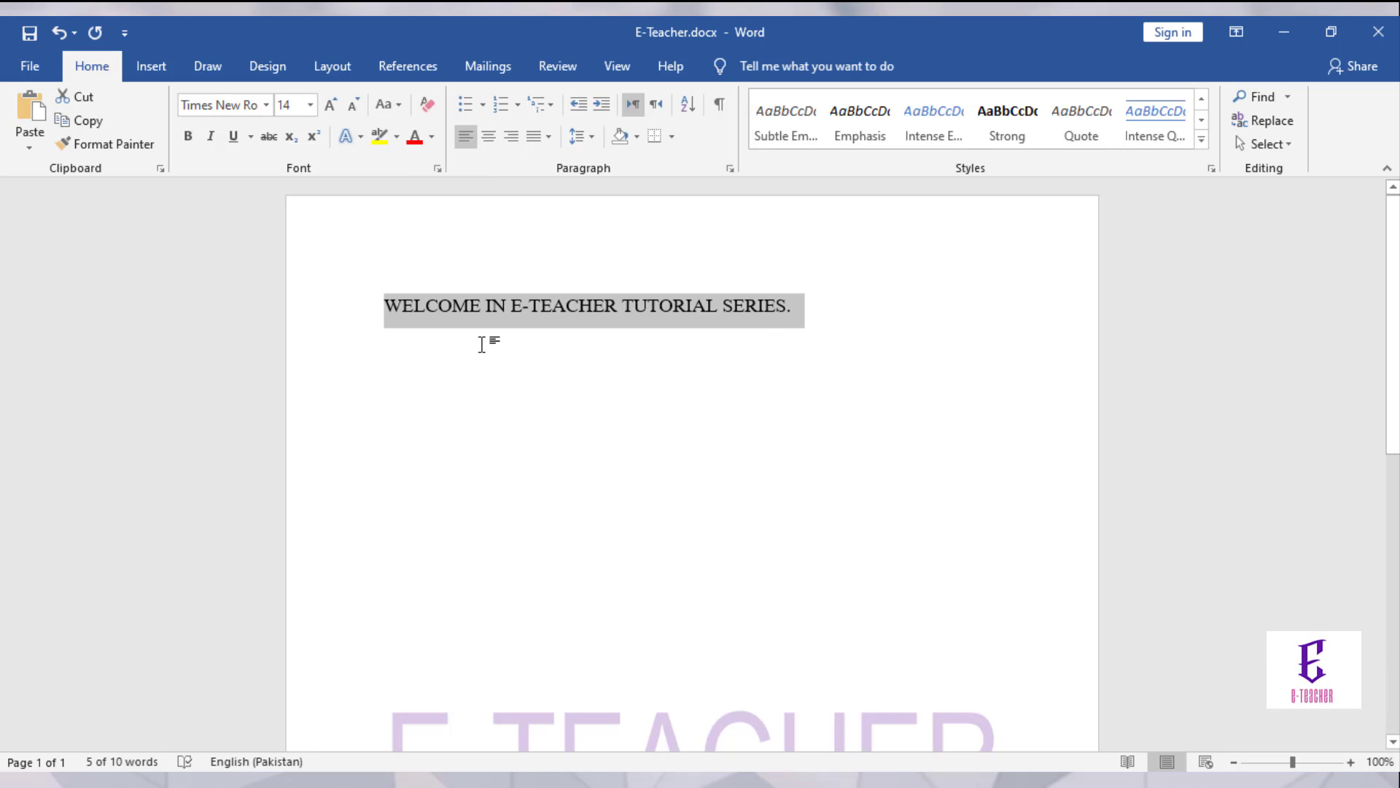
click(398, 106)
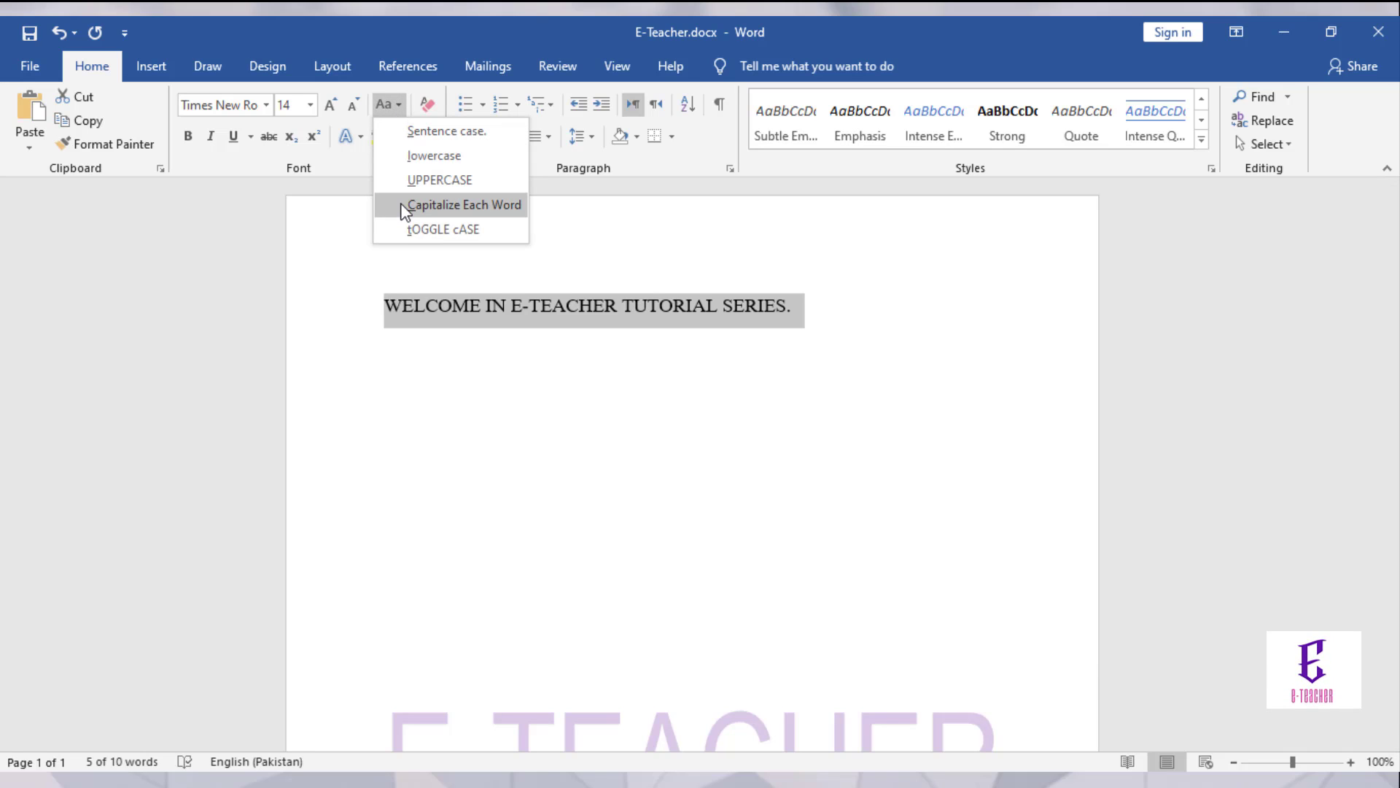
click(438, 205)
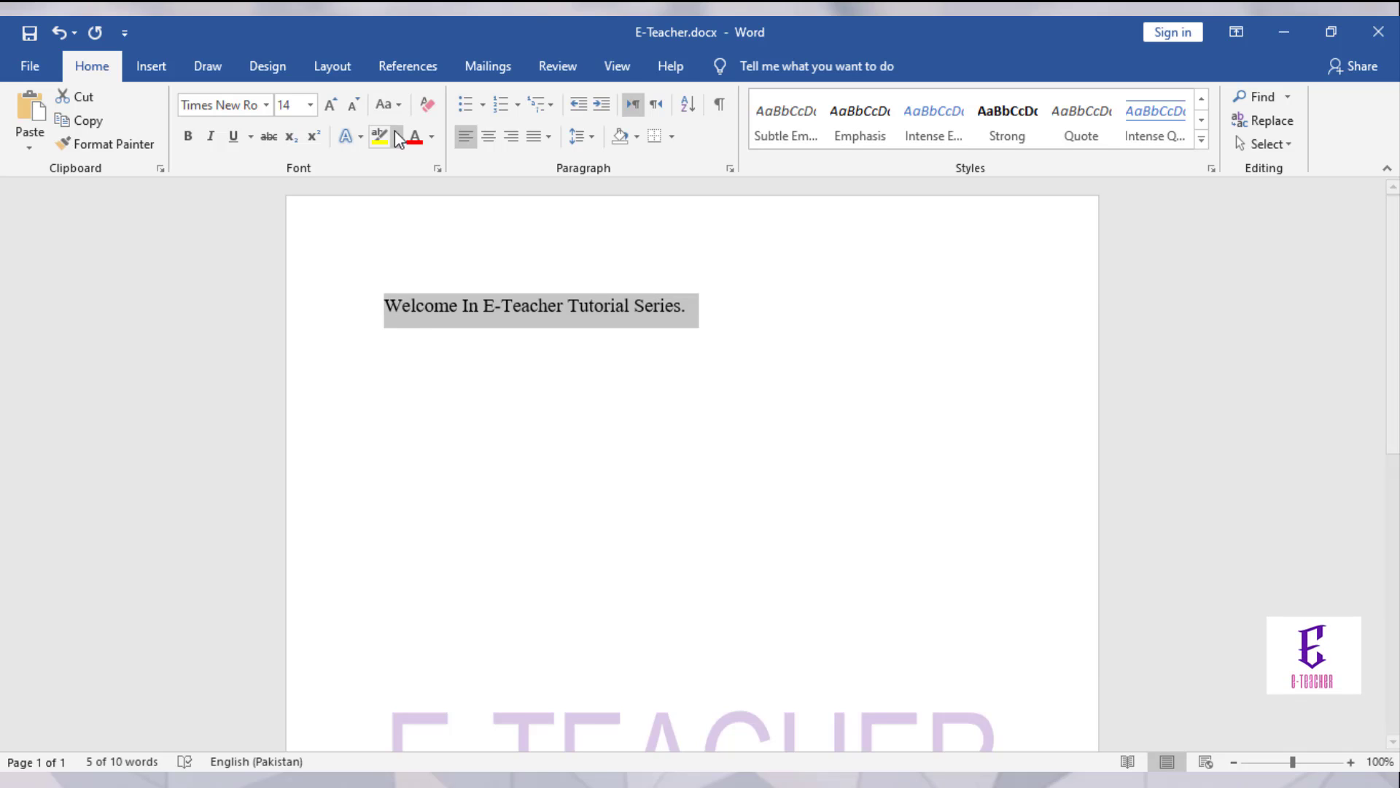
click(392, 105)
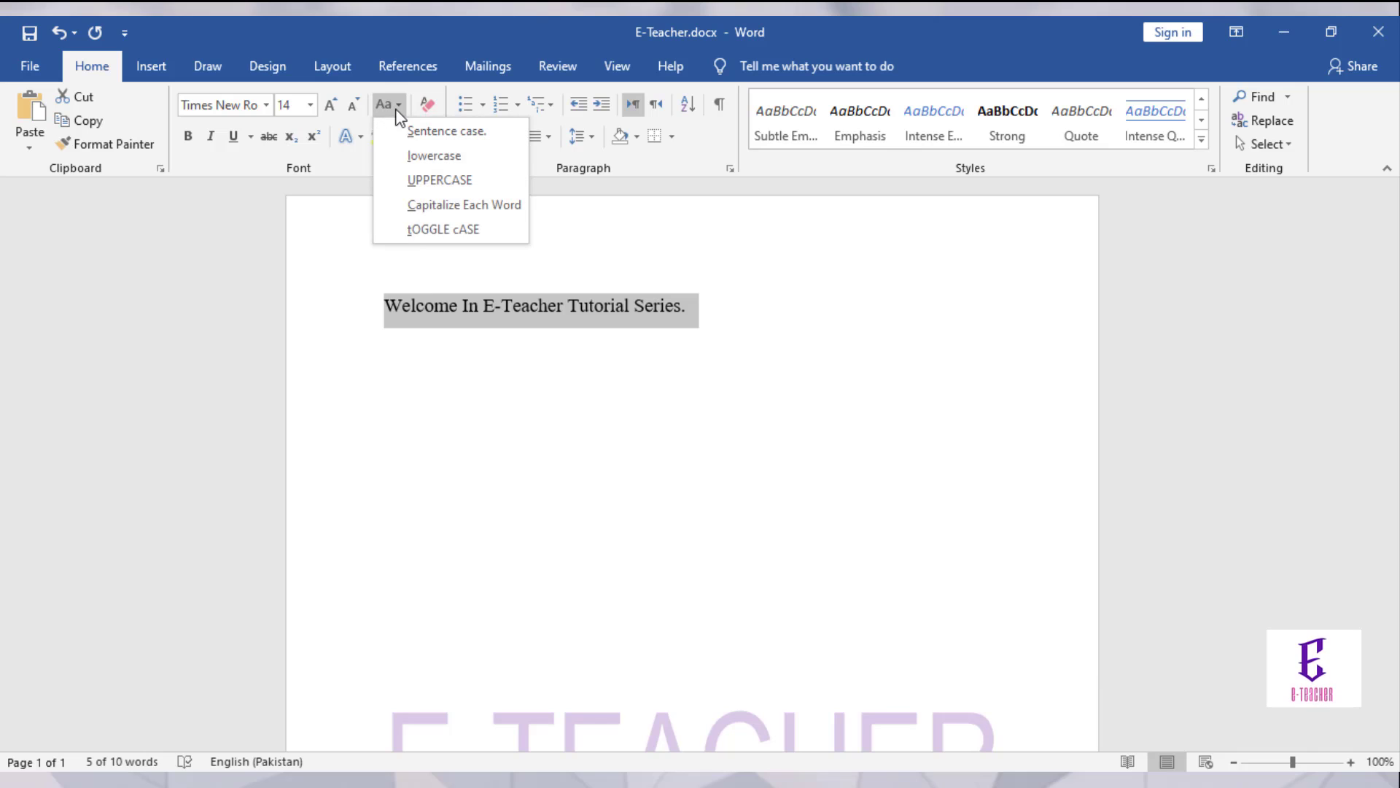
click(413, 228)
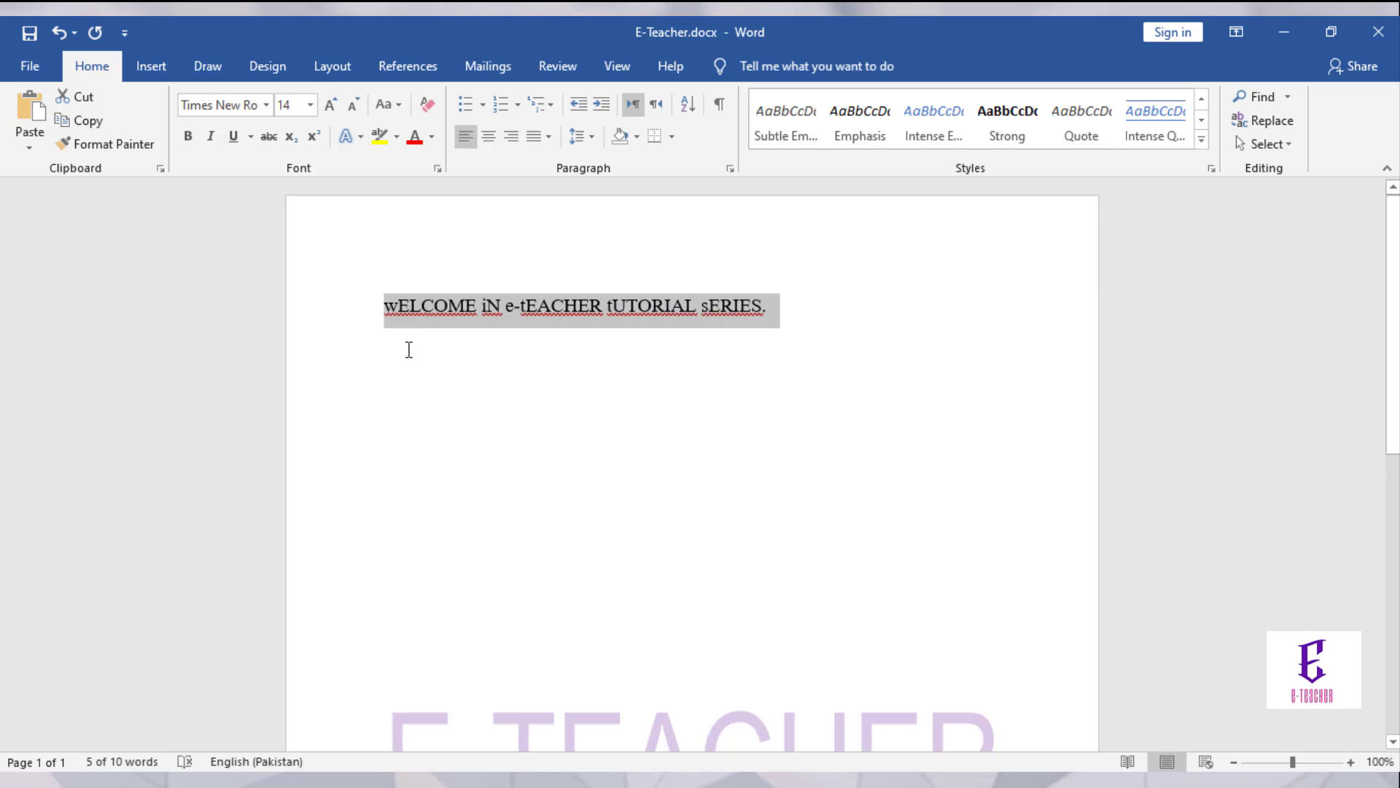
Step: Clear all formatting from the welcome line and set it to sentence case
click(426, 104)
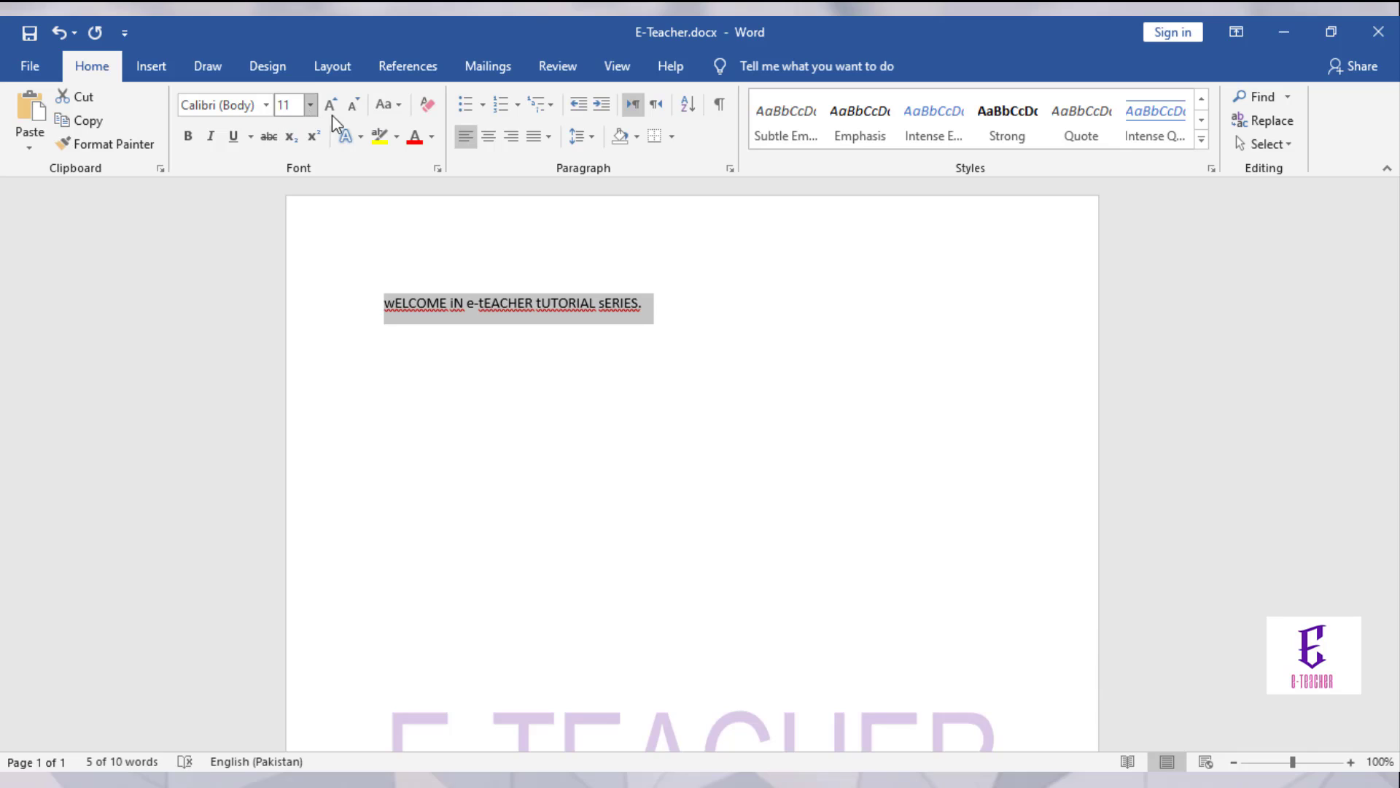
click(387, 106)
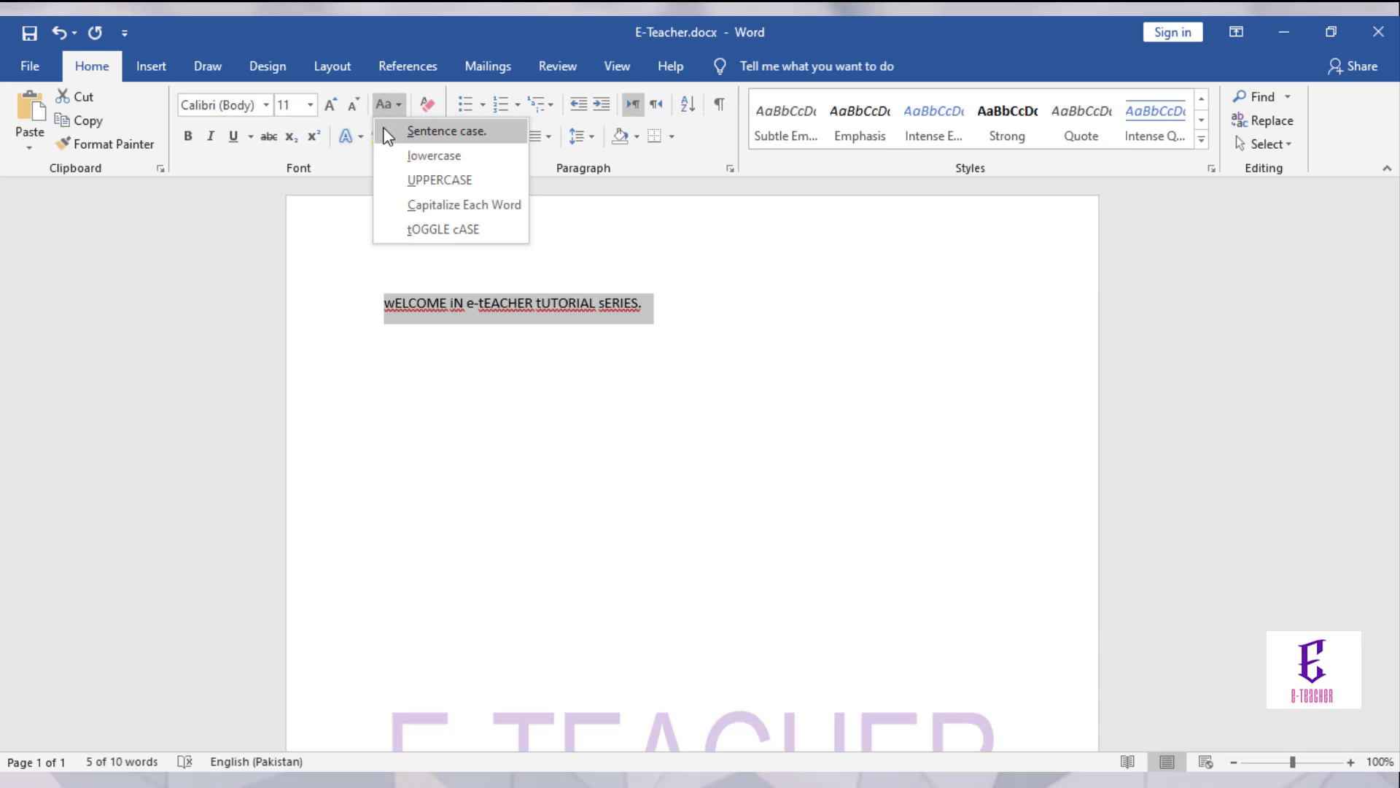
click(387, 135)
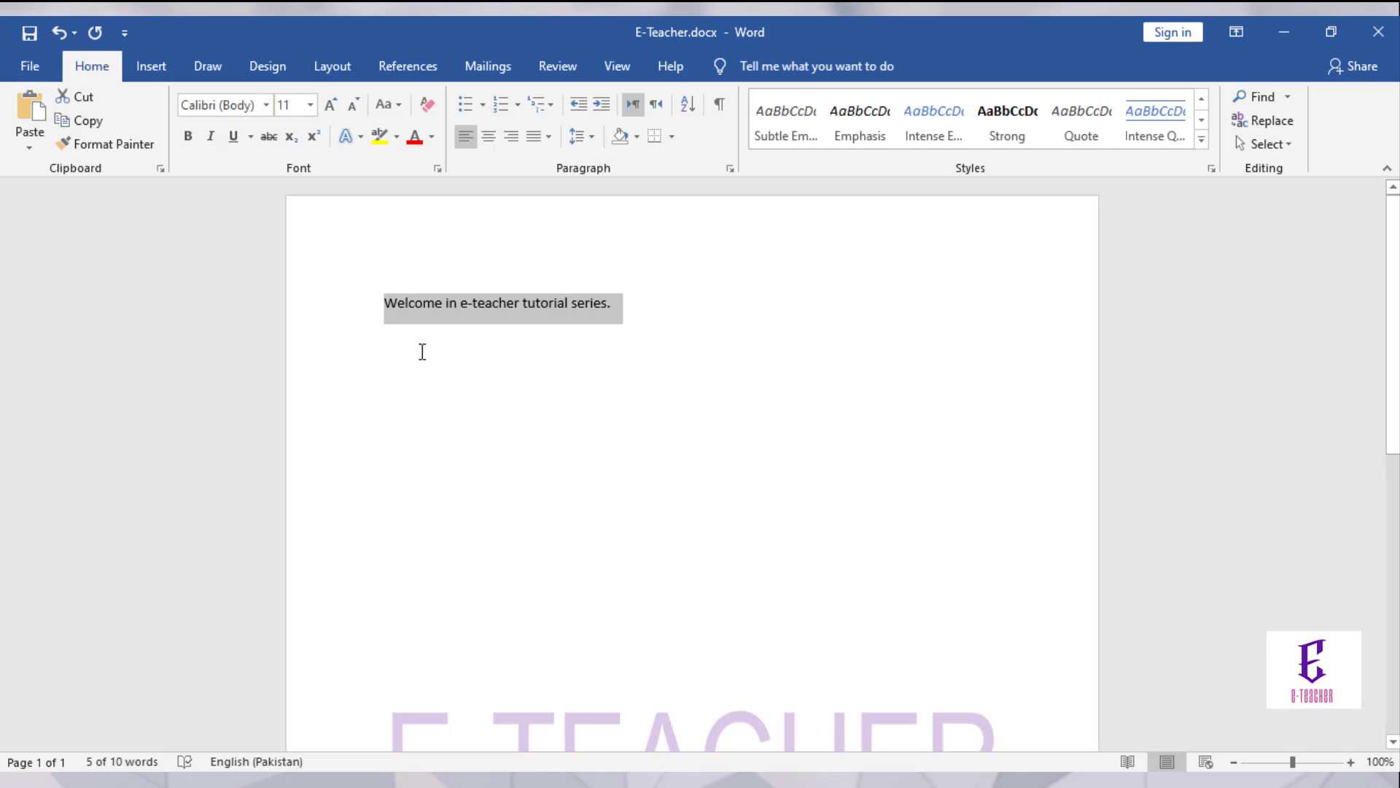
key(ctrl+b)
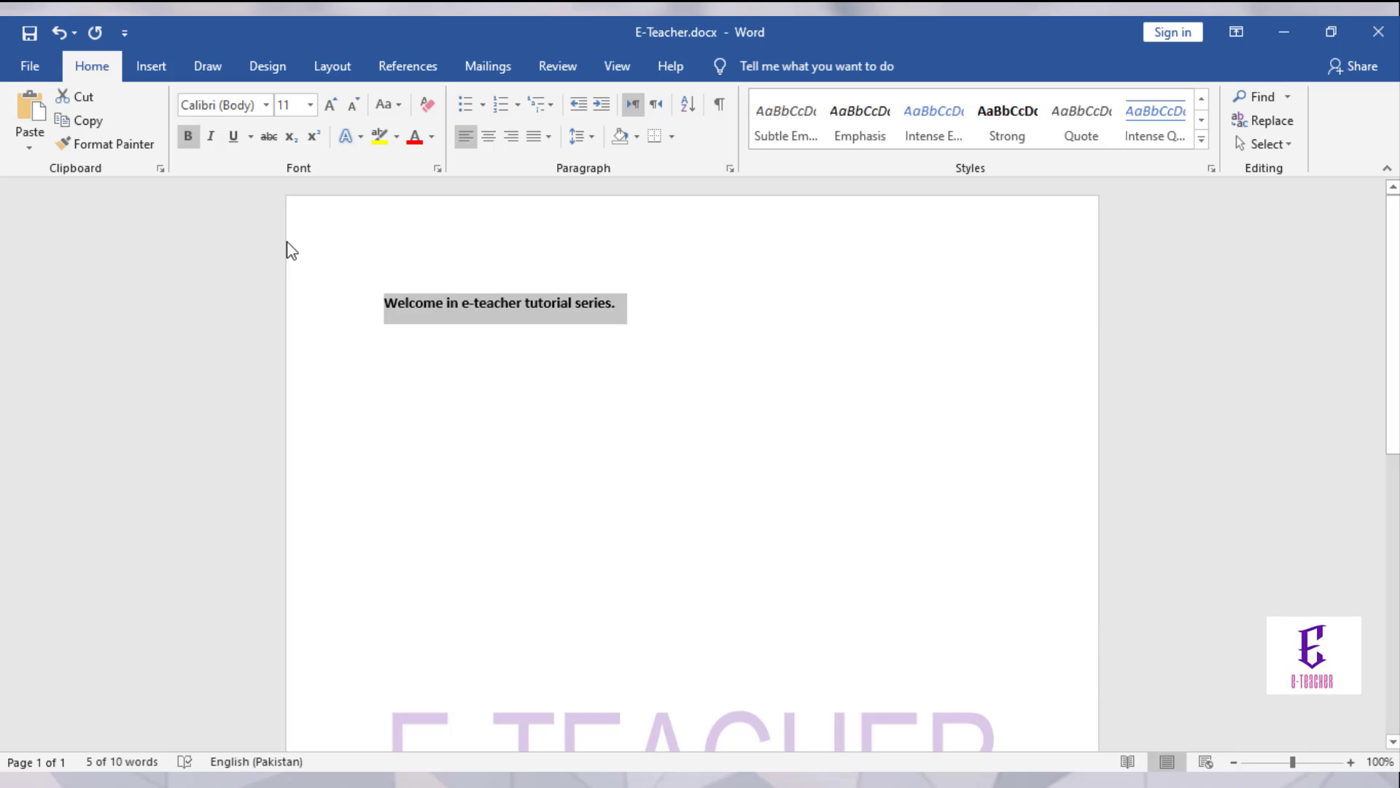
key(ctrl+i)
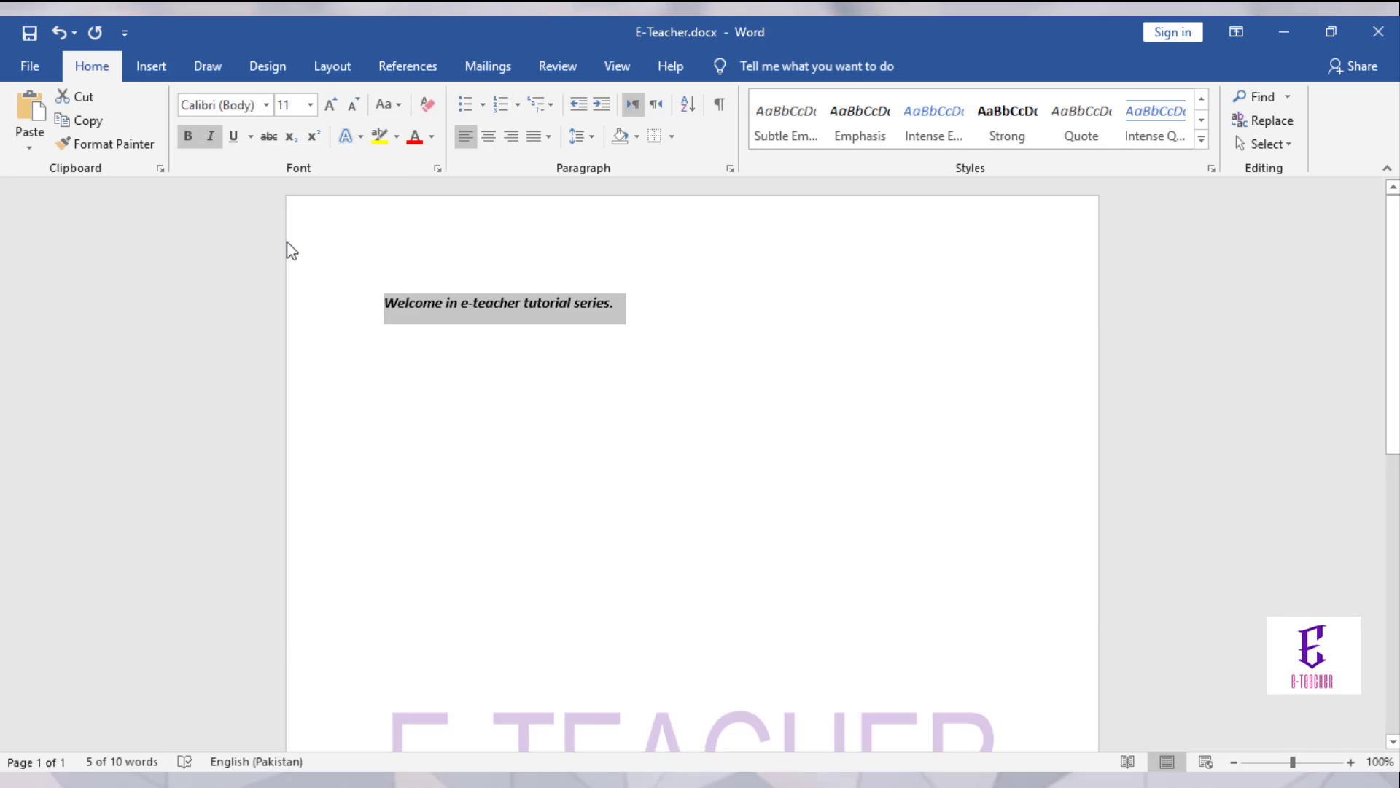
key(ctrl+u)
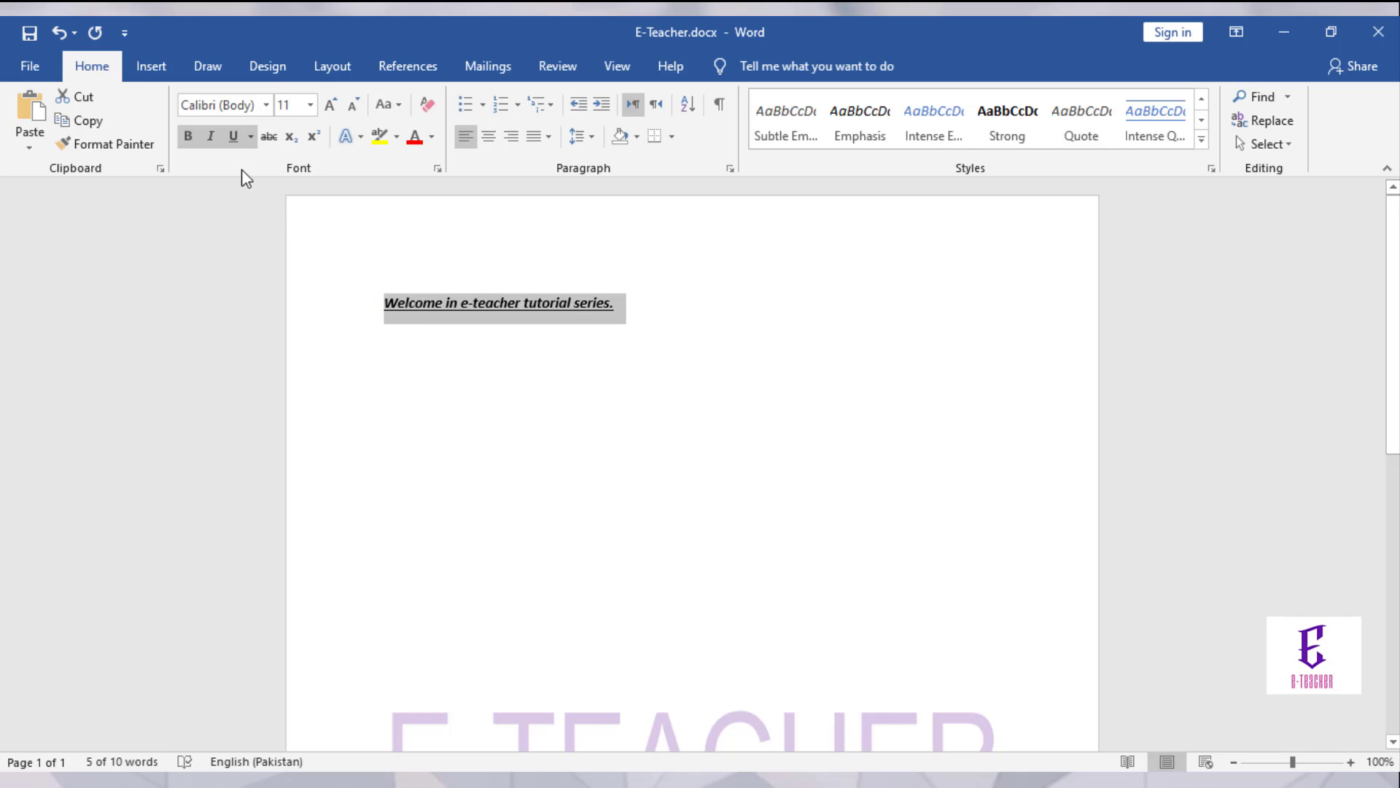
click(232, 138)
click(212, 137)
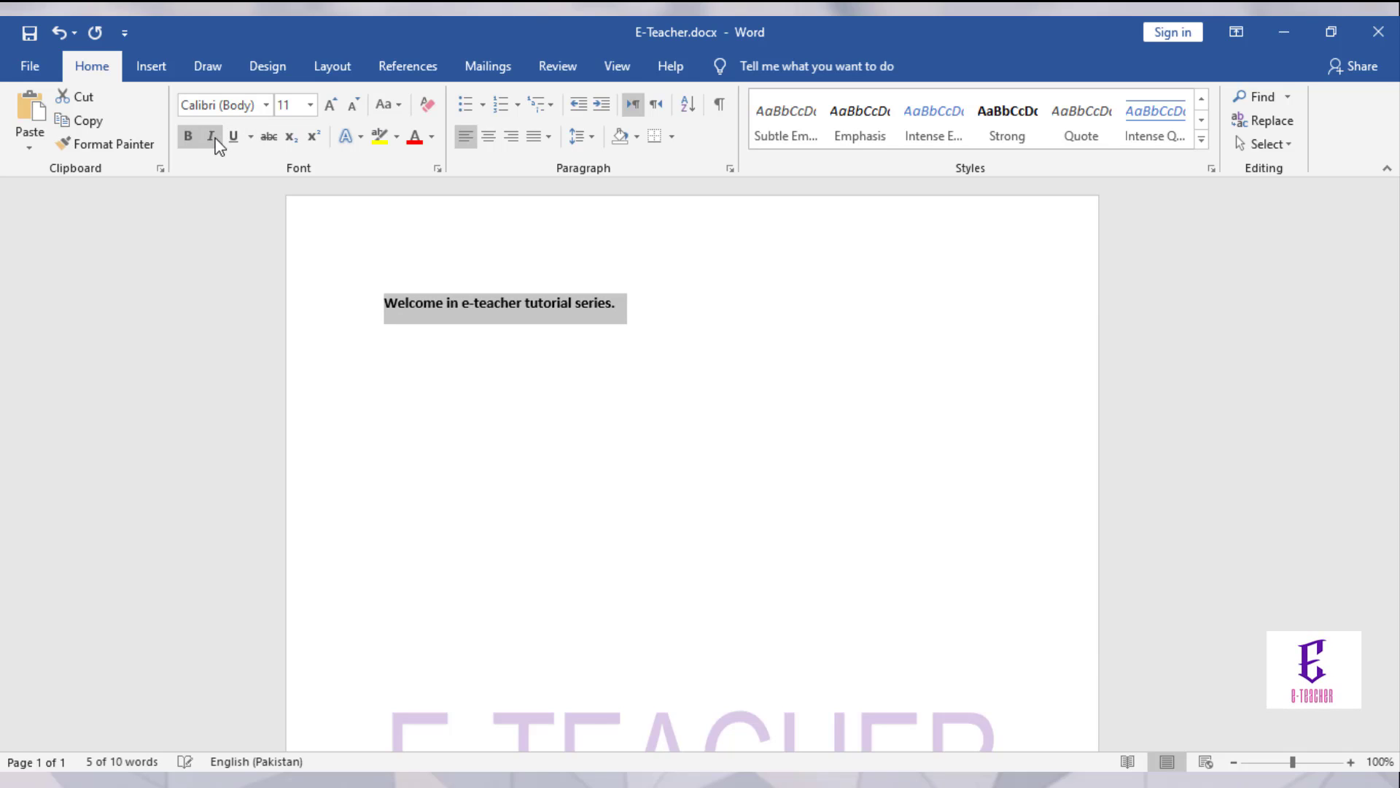
click(187, 137)
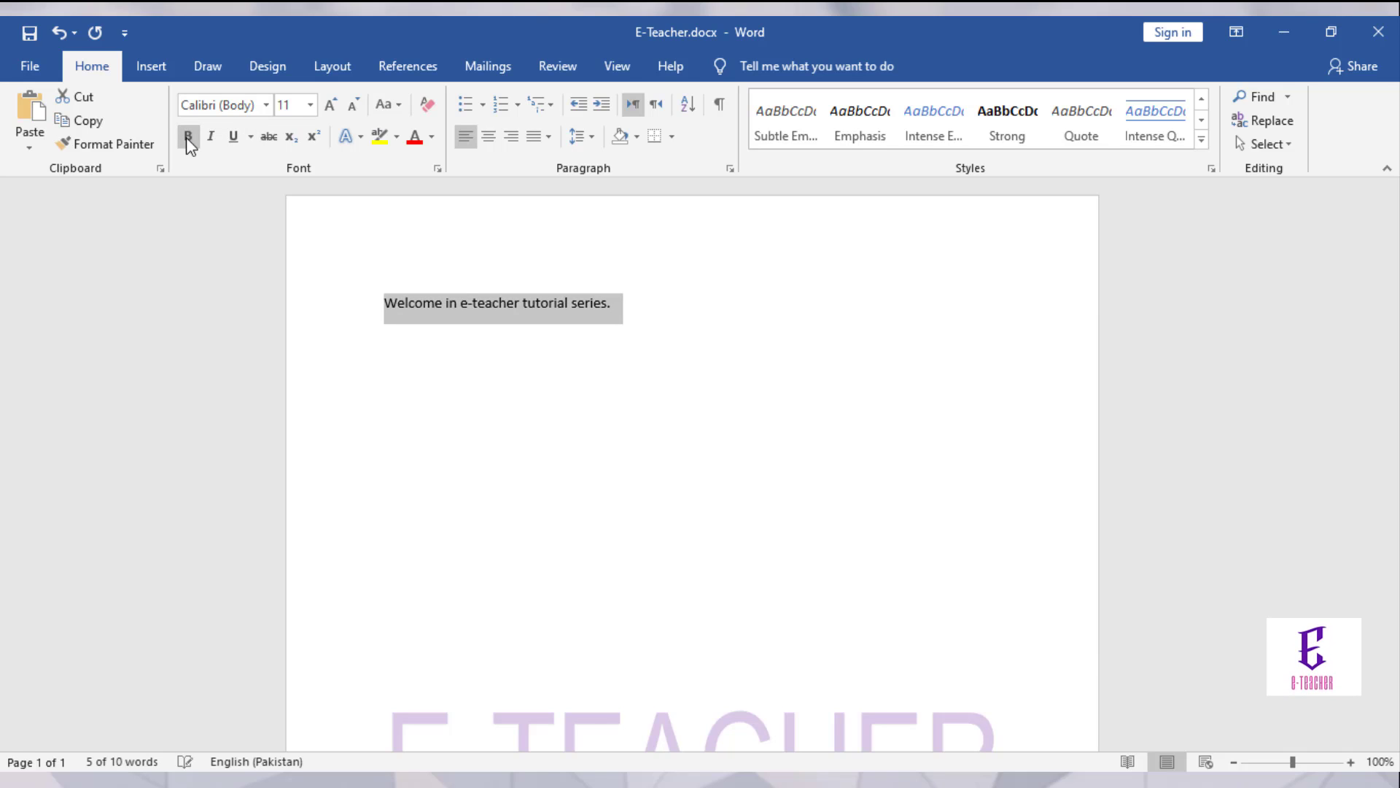
click(250, 137)
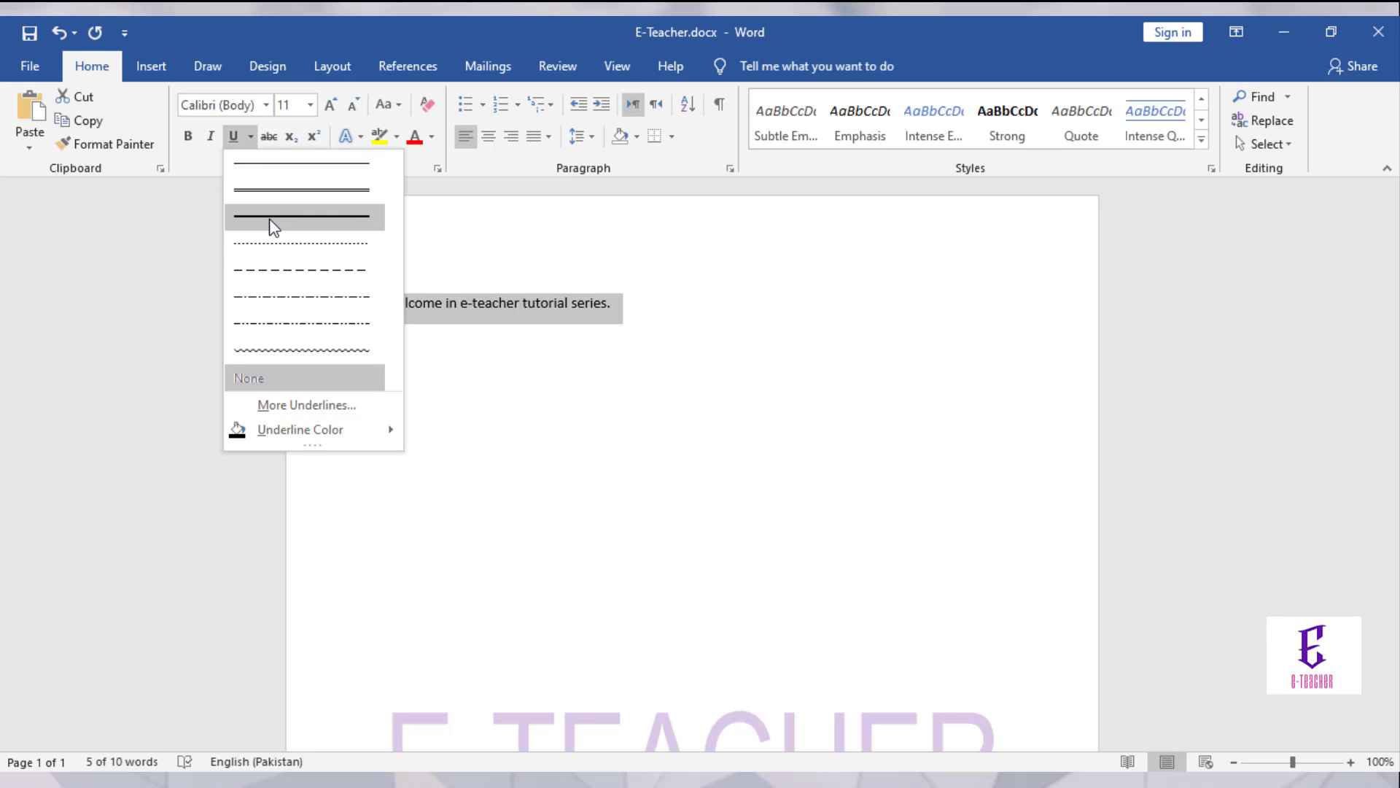
click(272, 250)
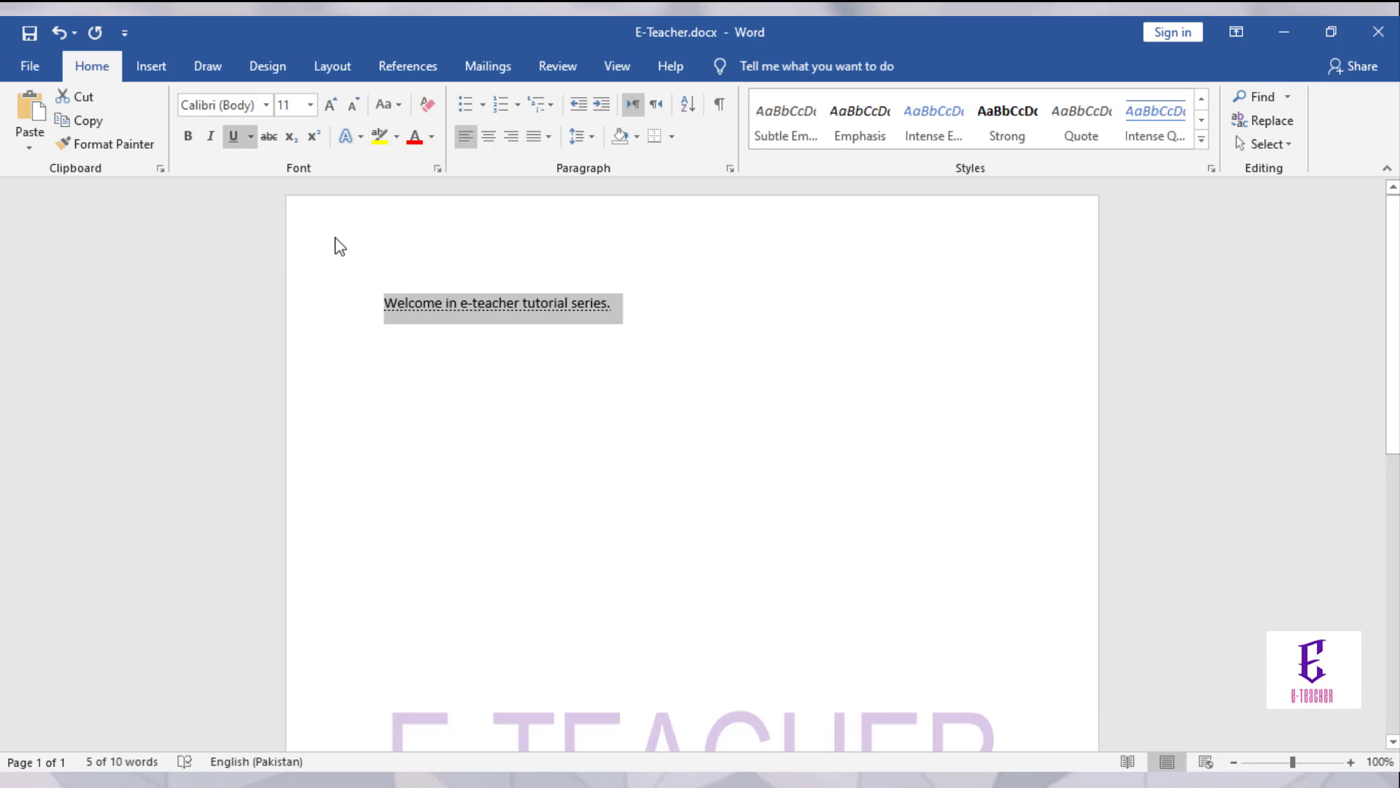
key(ctrl+z)
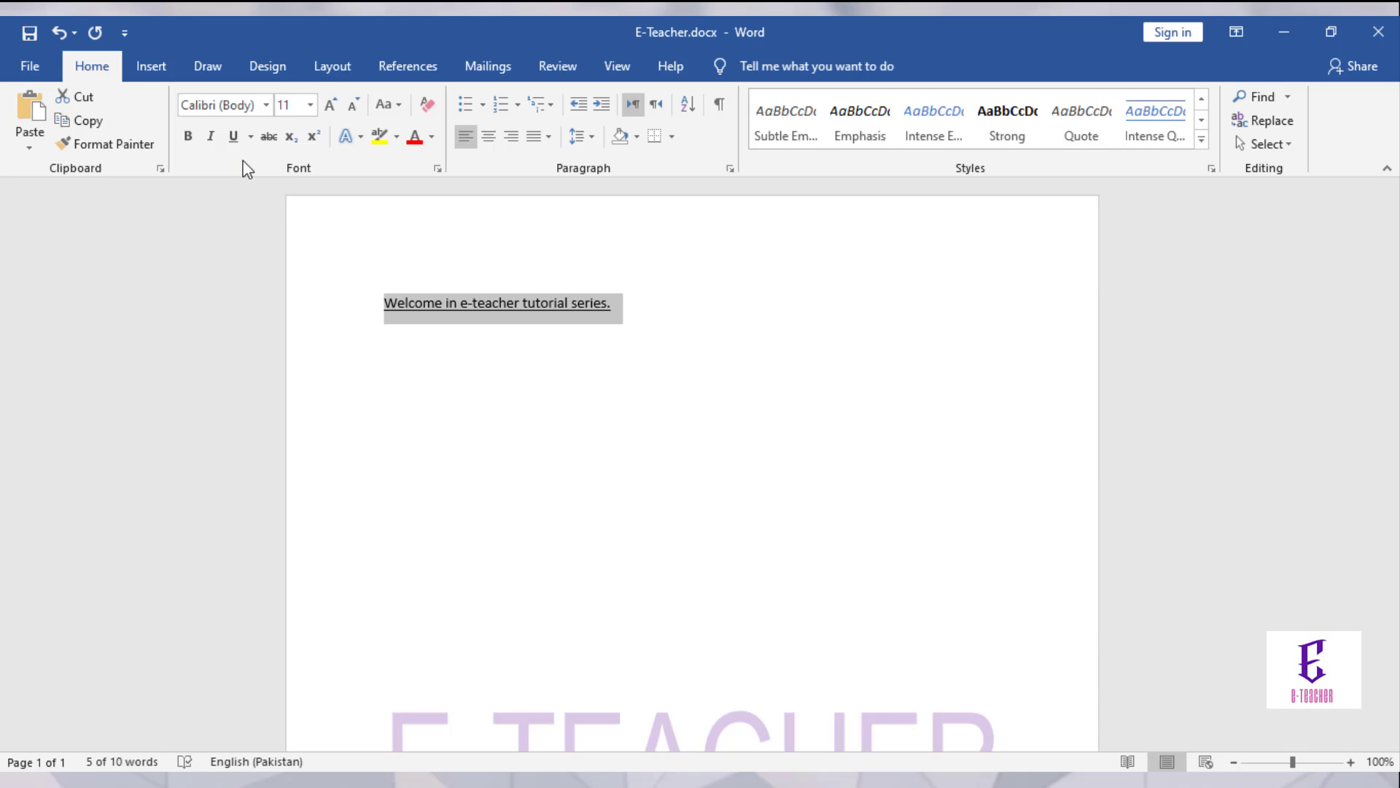
click(562, 332)
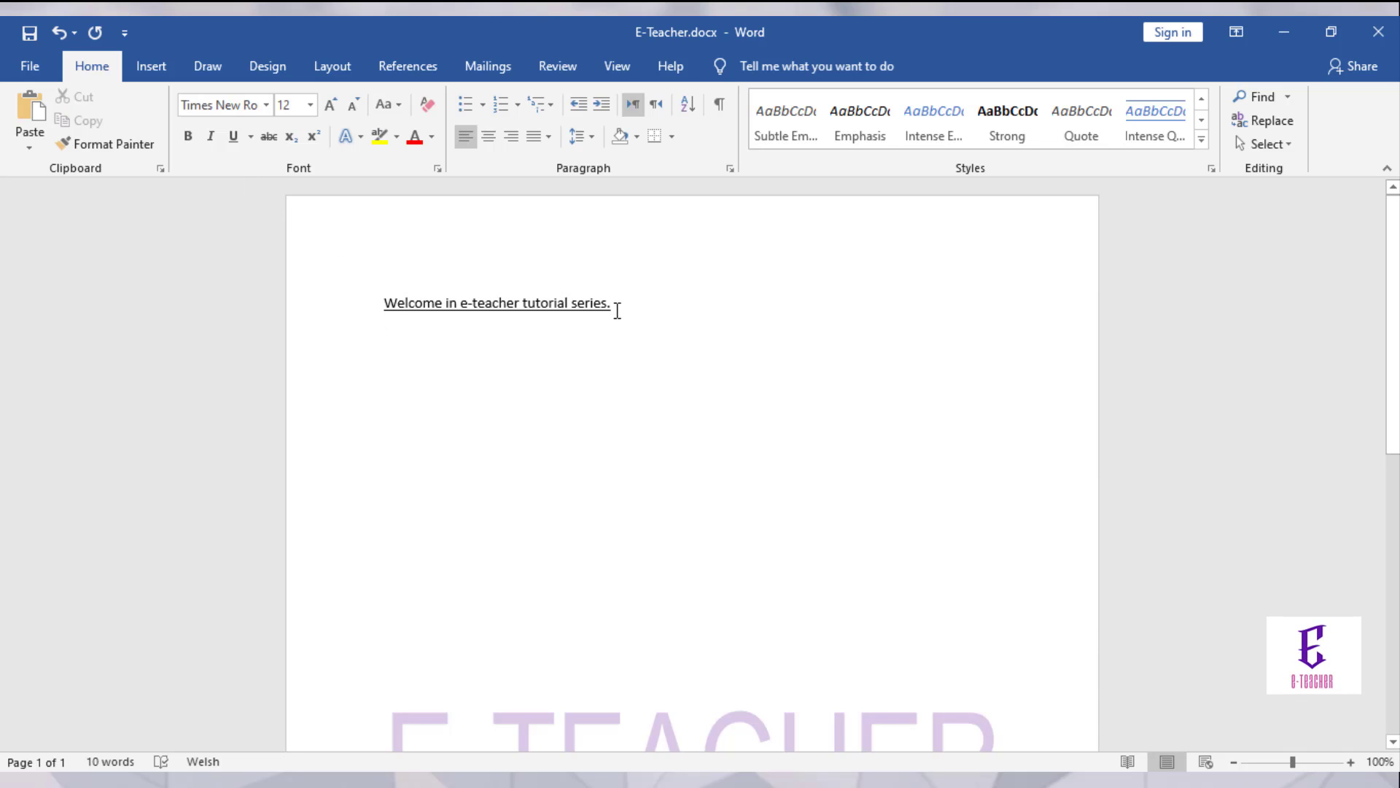
drag(617, 310, 375, 288)
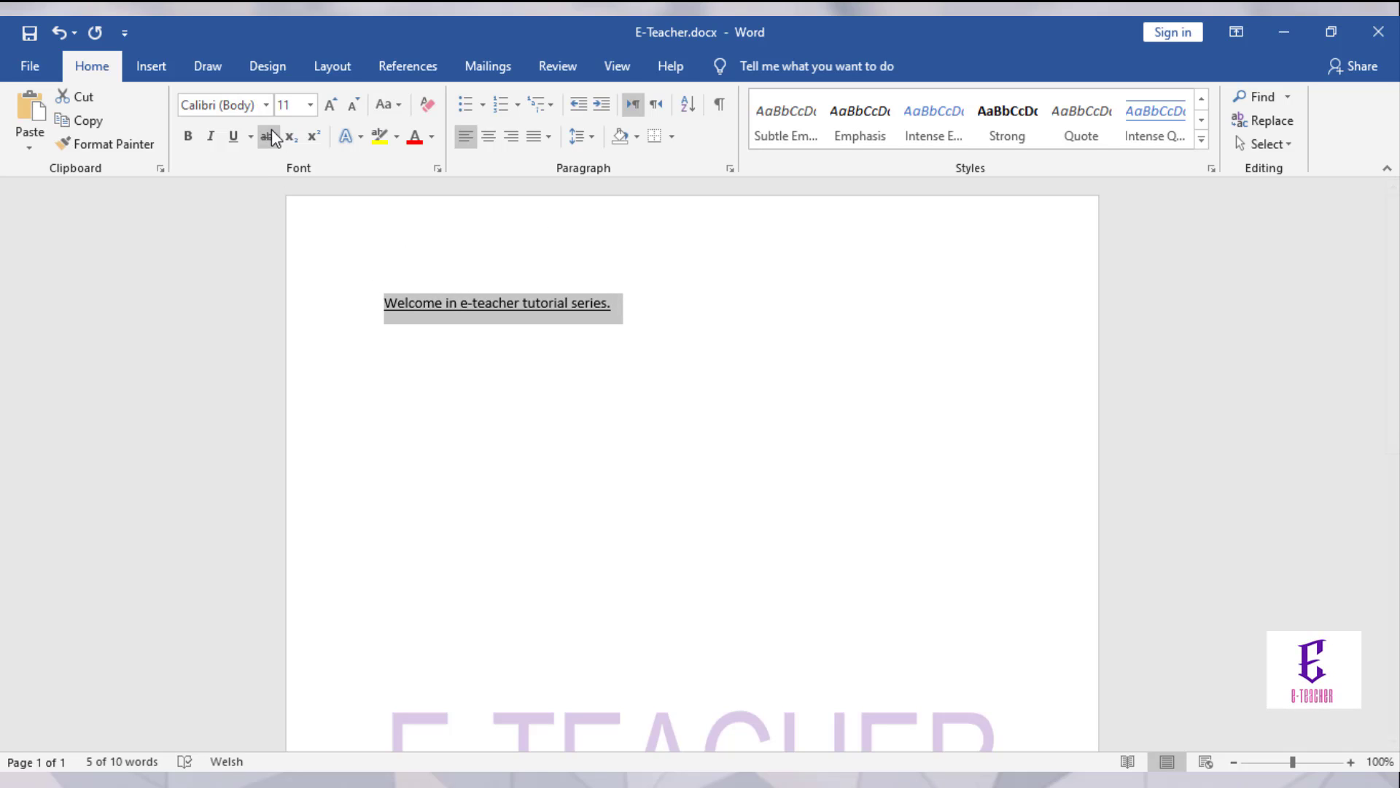
click(251, 135)
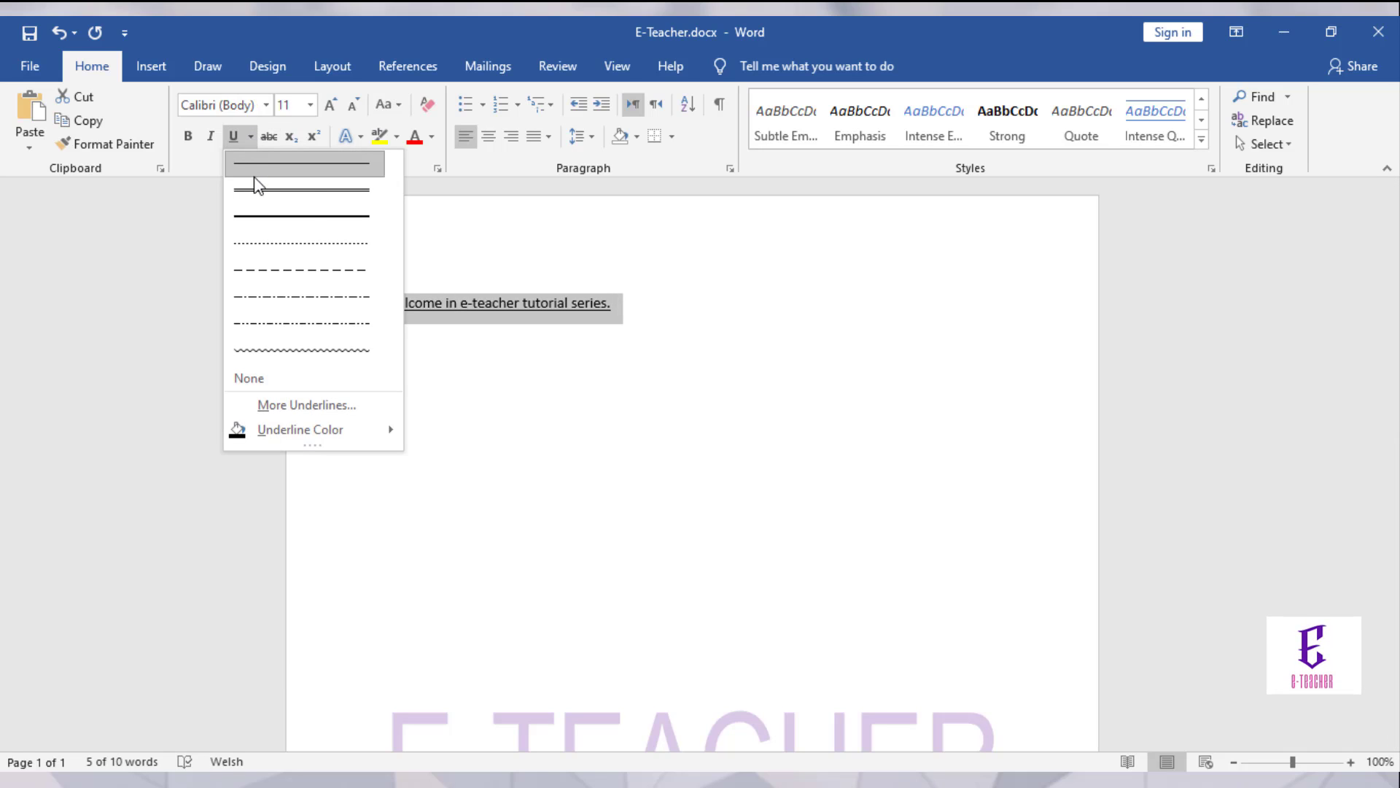
click(251, 163)
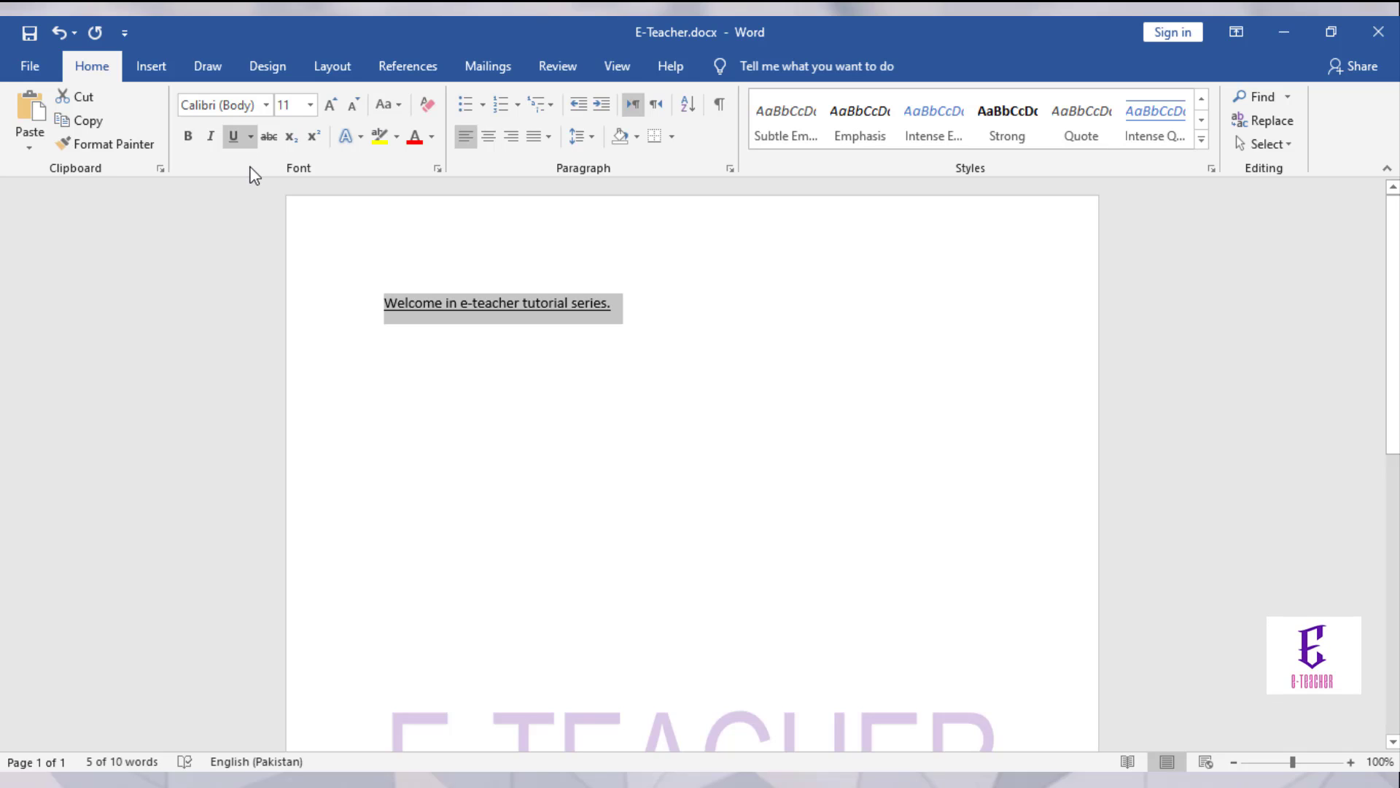
key(ctrl+u)
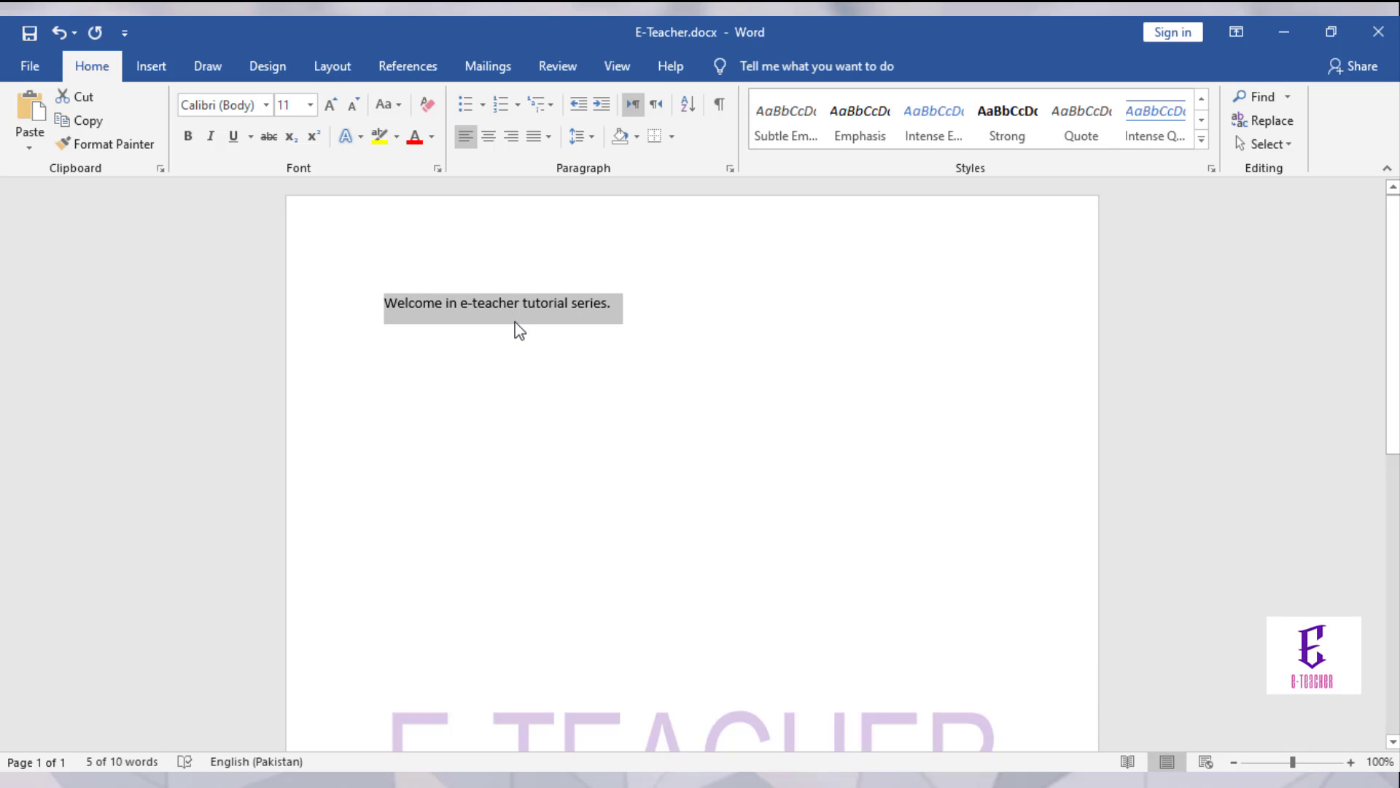
Step: Type 25 after 'series.' and strike it through
click(515, 323)
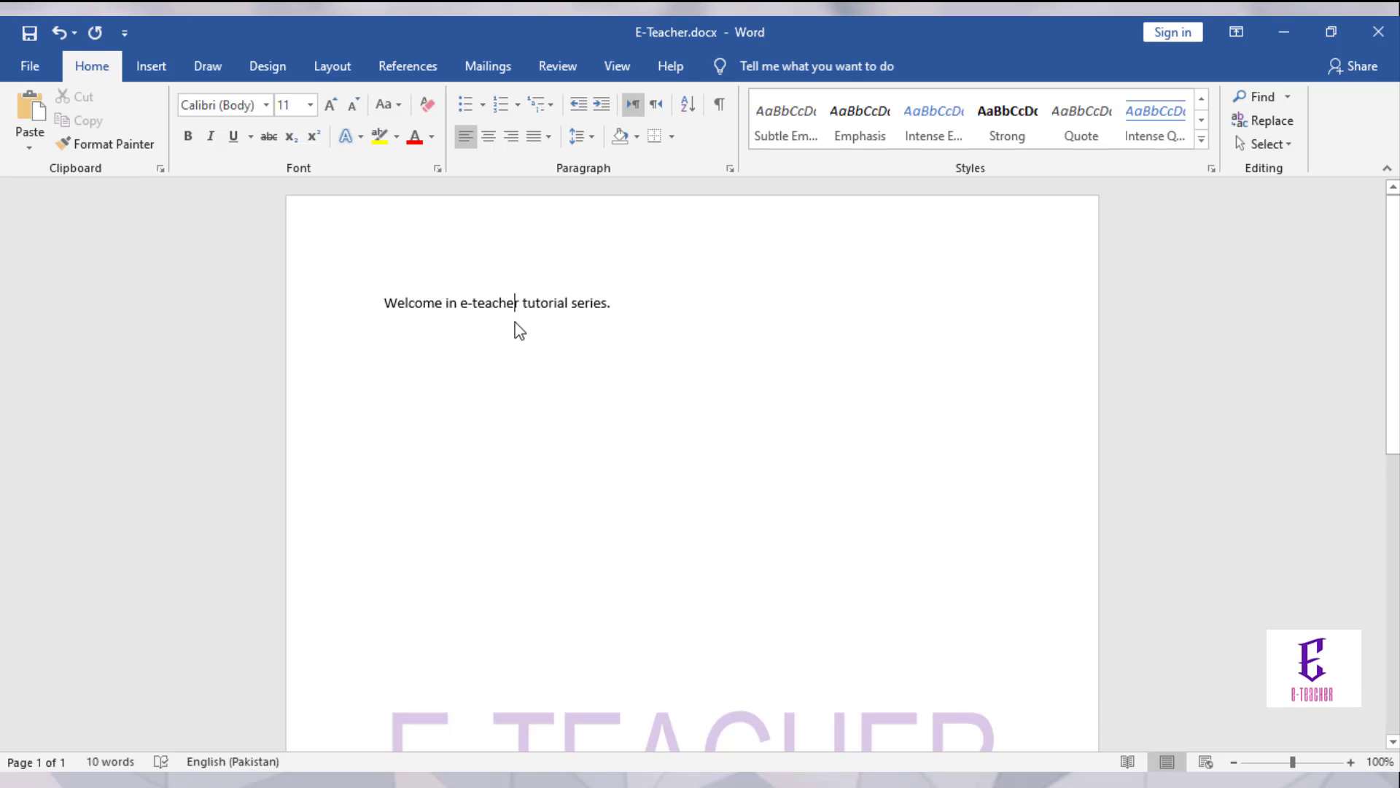
click(615, 314)
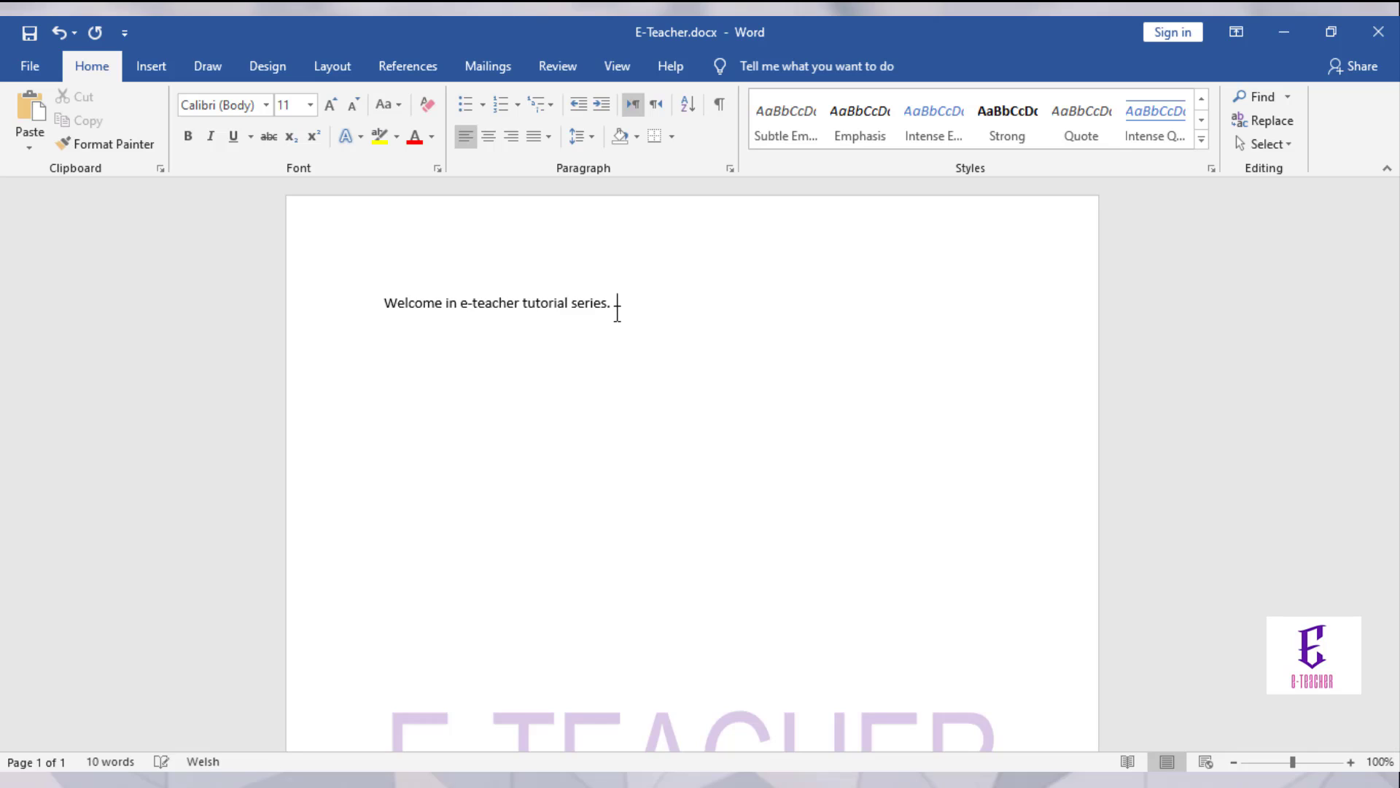
text(25)
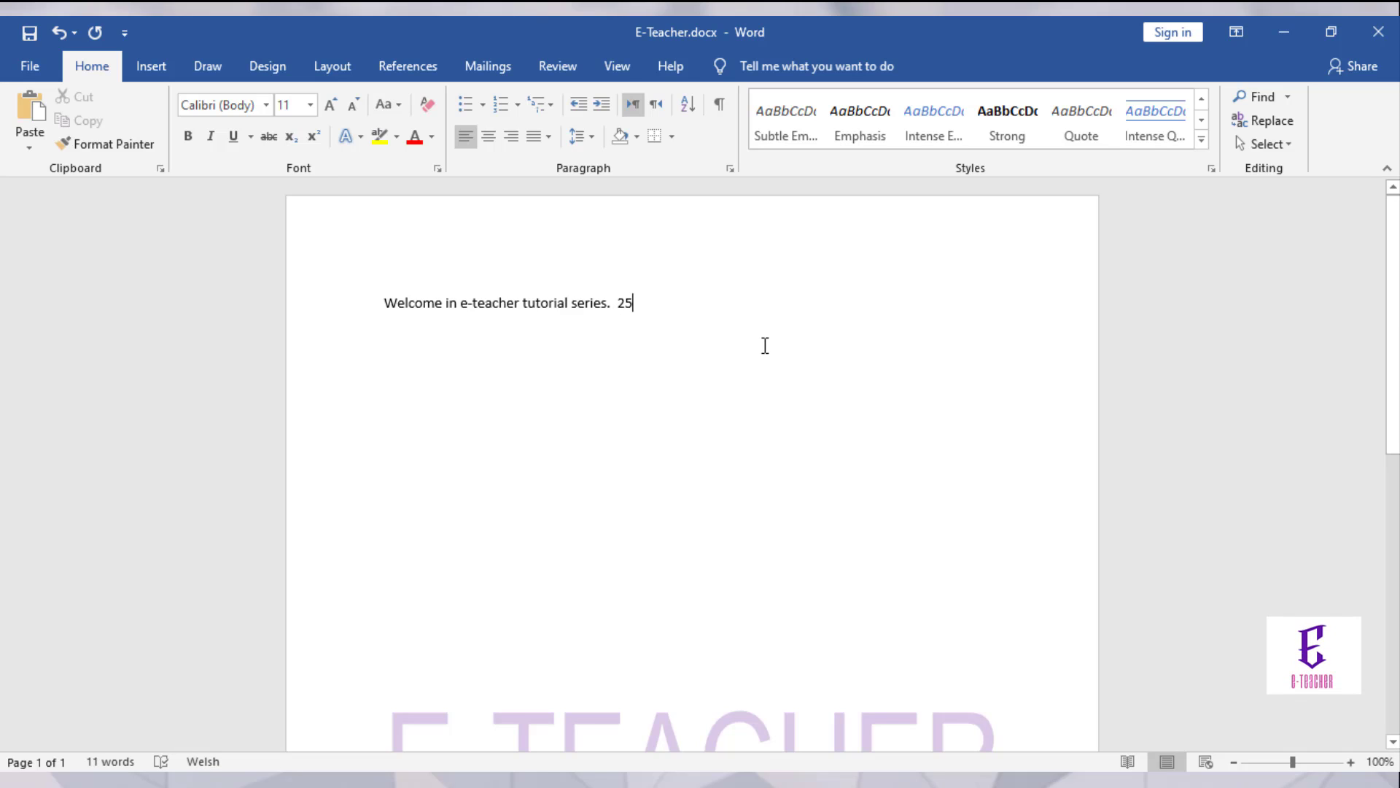
drag(635, 303, 616, 303)
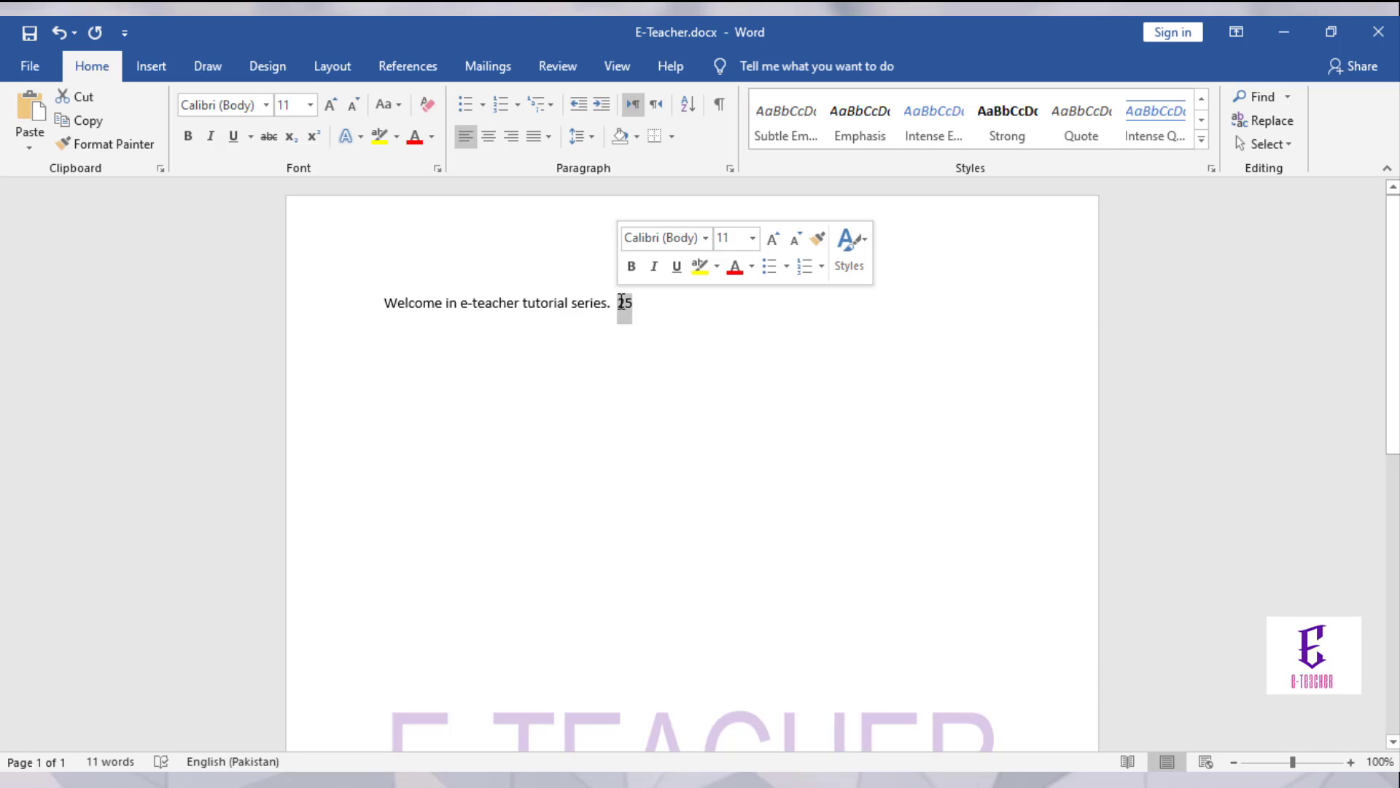
click(269, 137)
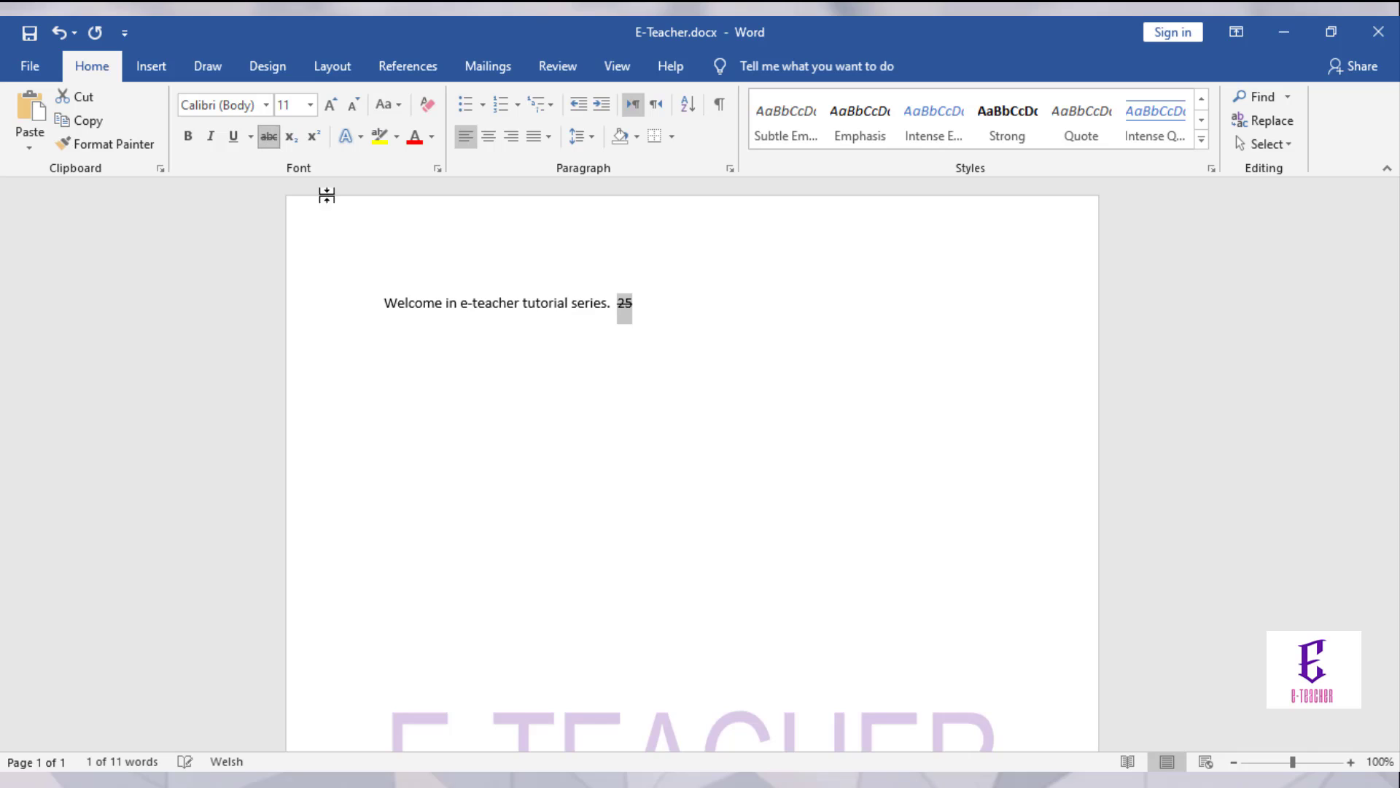
Step: Add 'Now 20' after the 25 without strikethrough
click(639, 310)
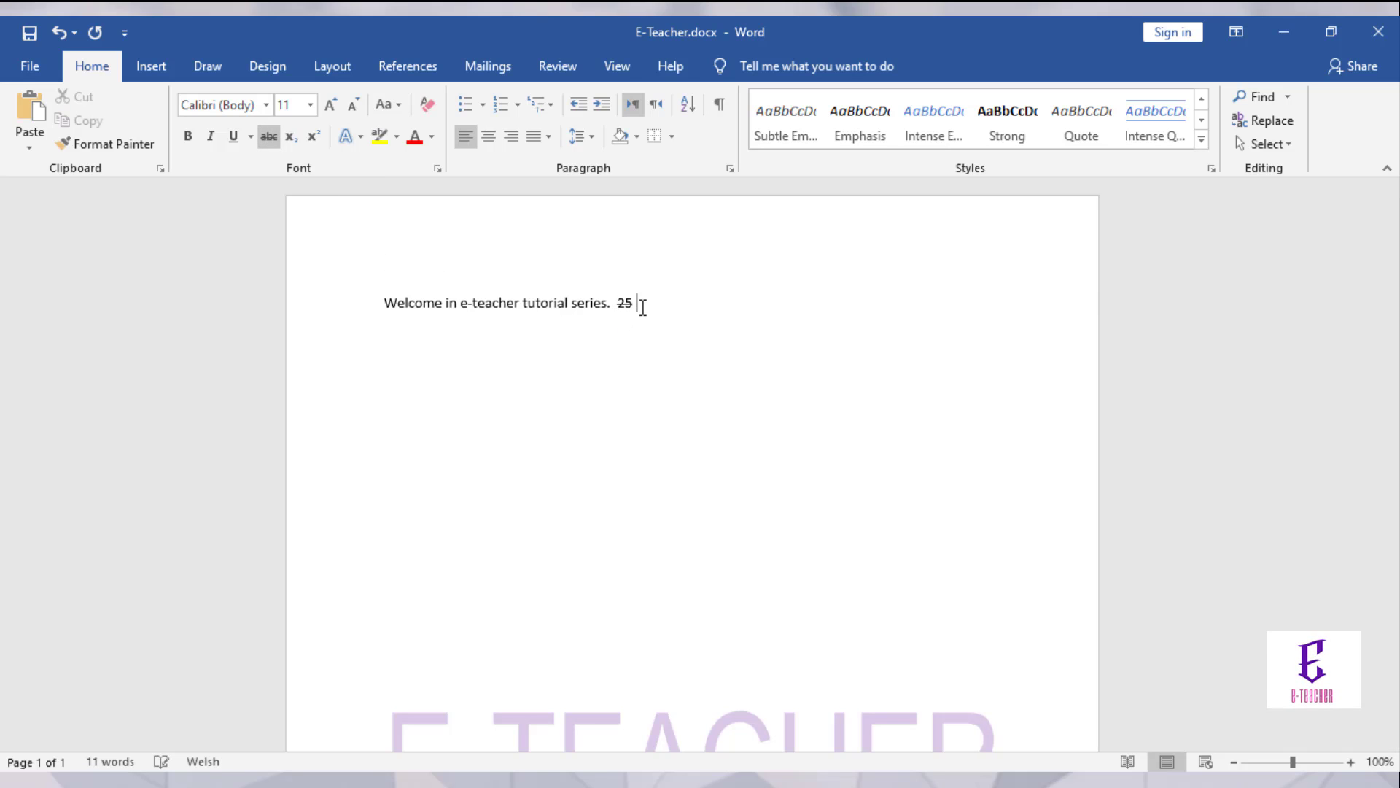
text(Now)
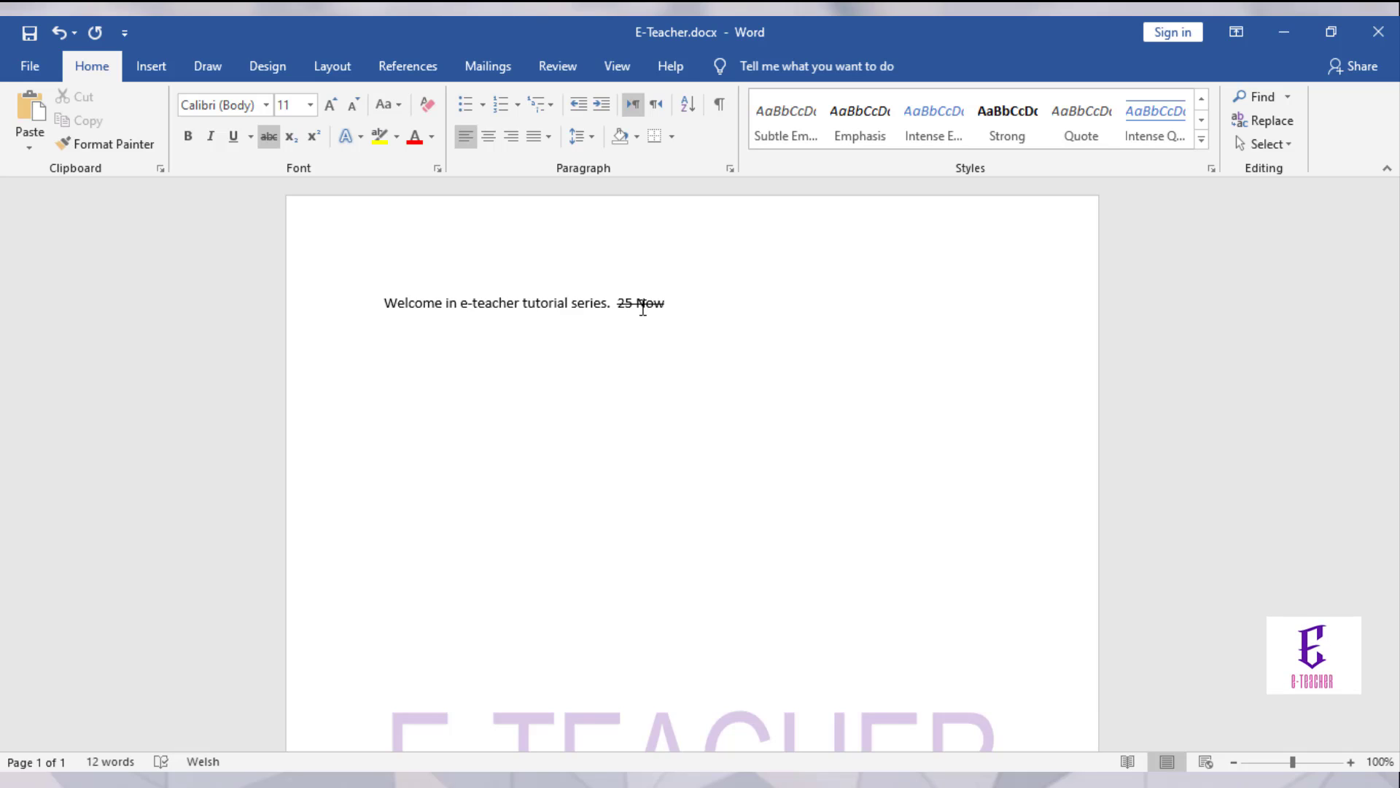
text( 20)
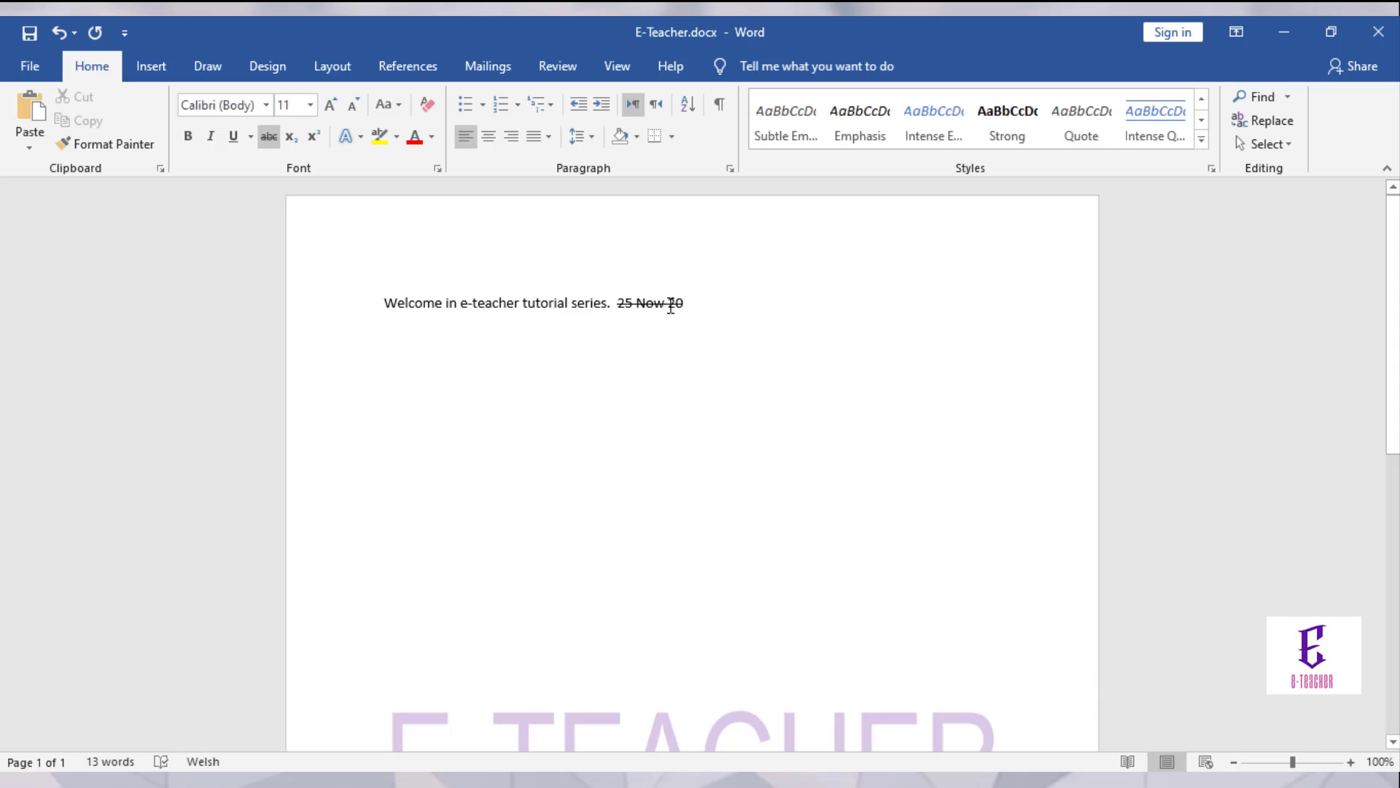
drag(683, 304, 638, 299)
click(268, 138)
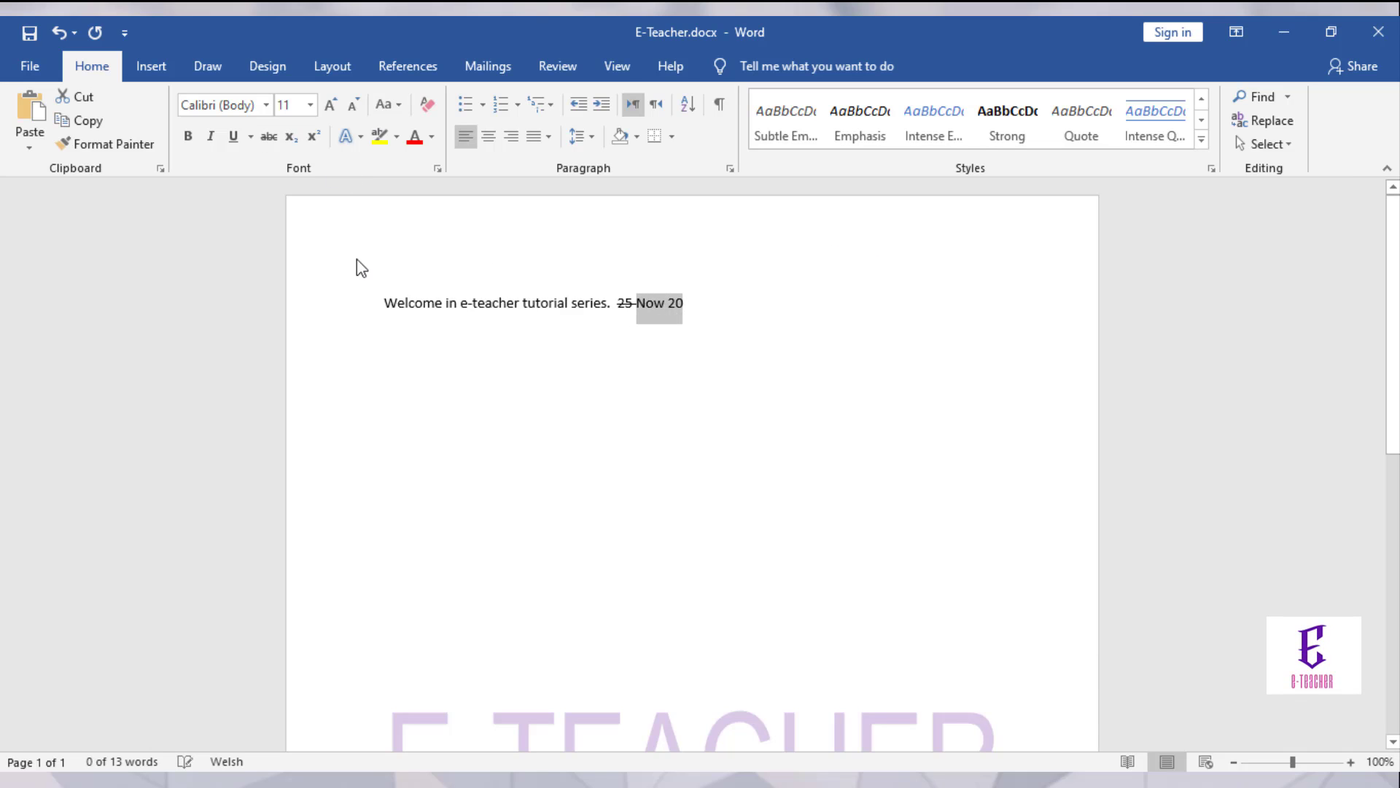
click(537, 391)
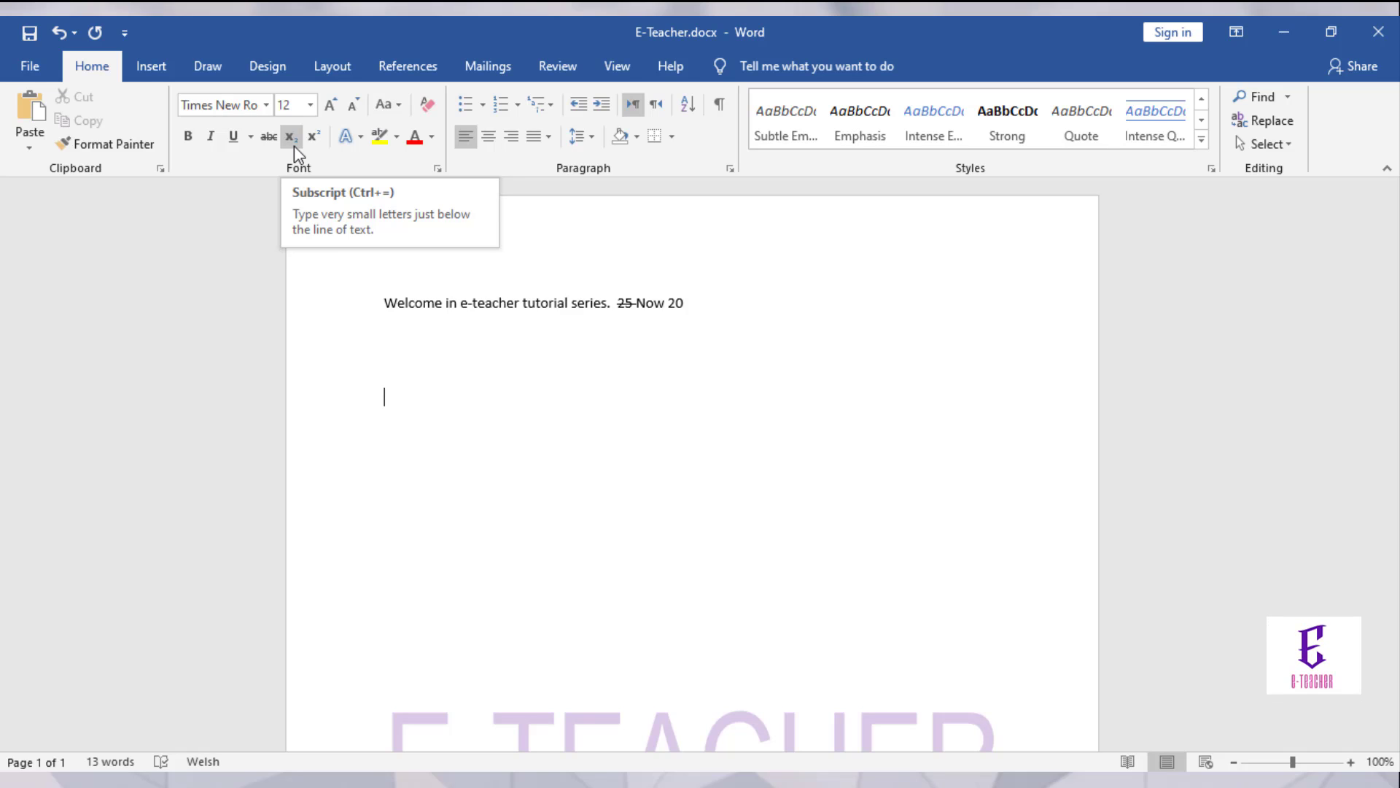
Step: On a new line below the welcome line, type H2O with the 2 as subscript
click(695, 304)
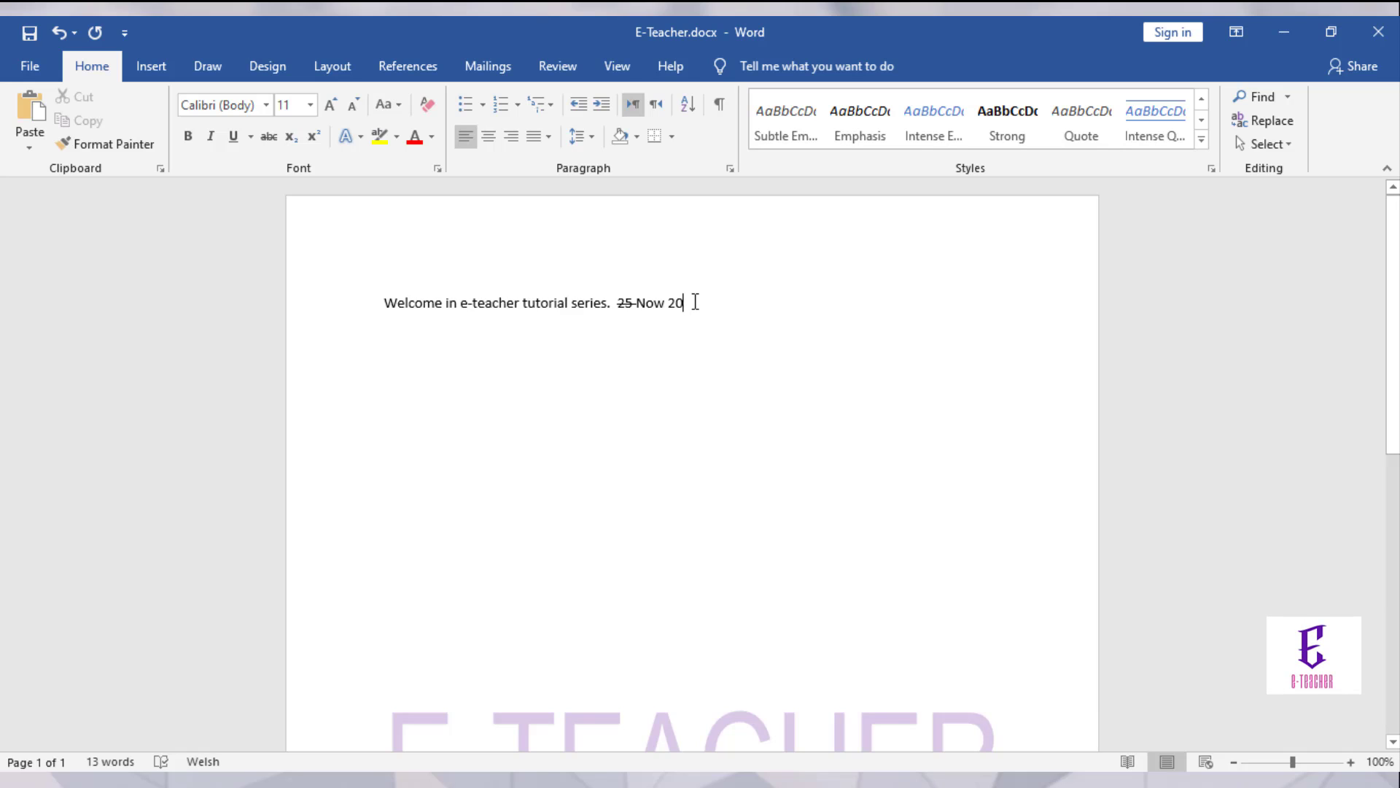
key(Return)
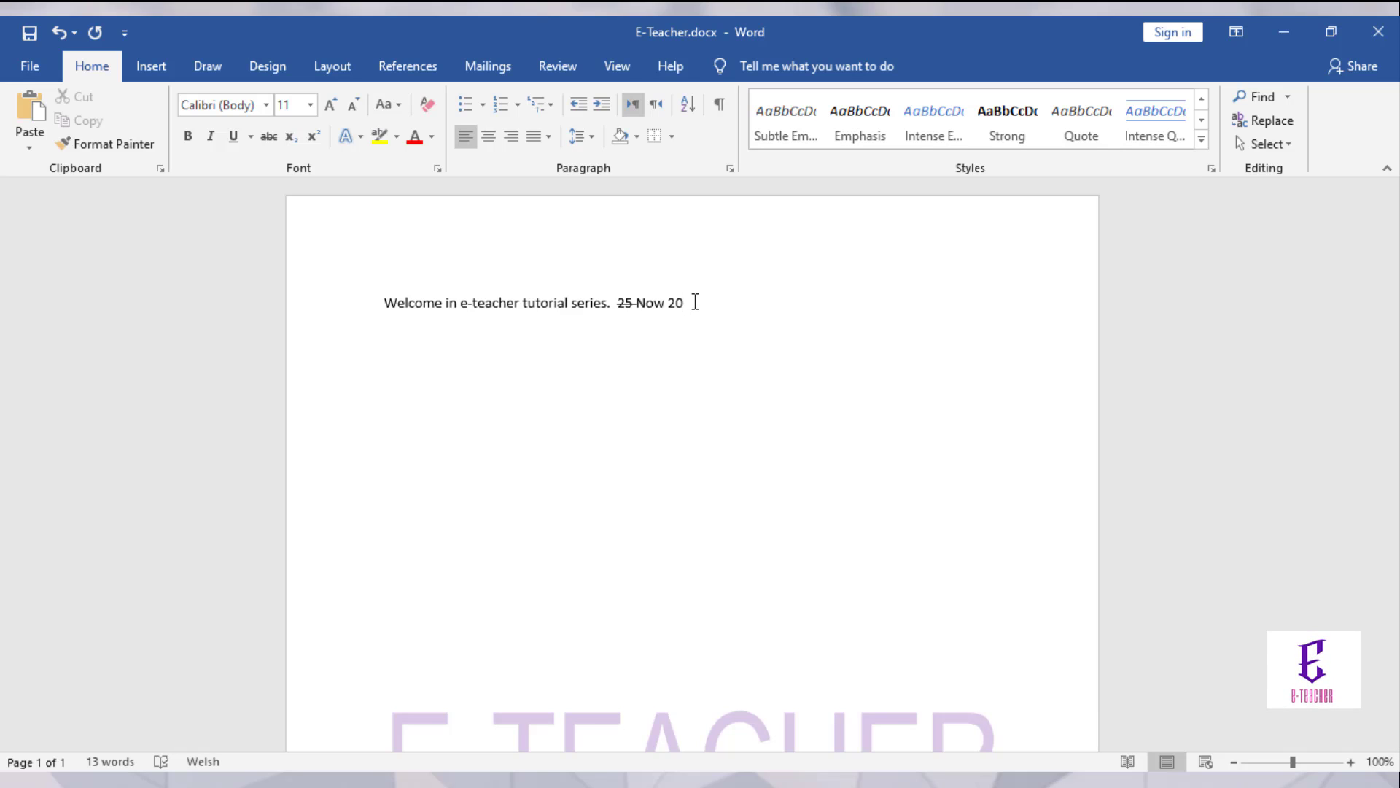
text(H)
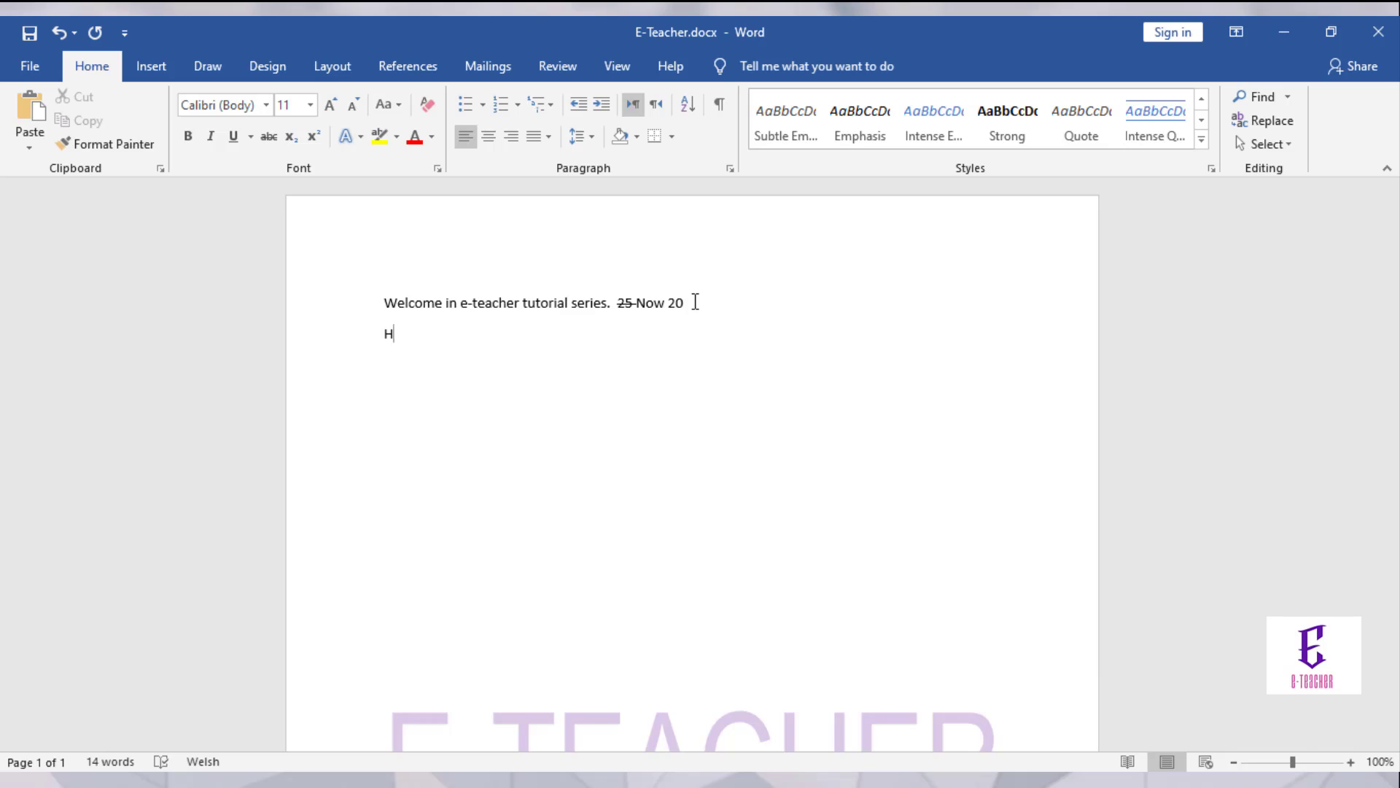
text(2O)
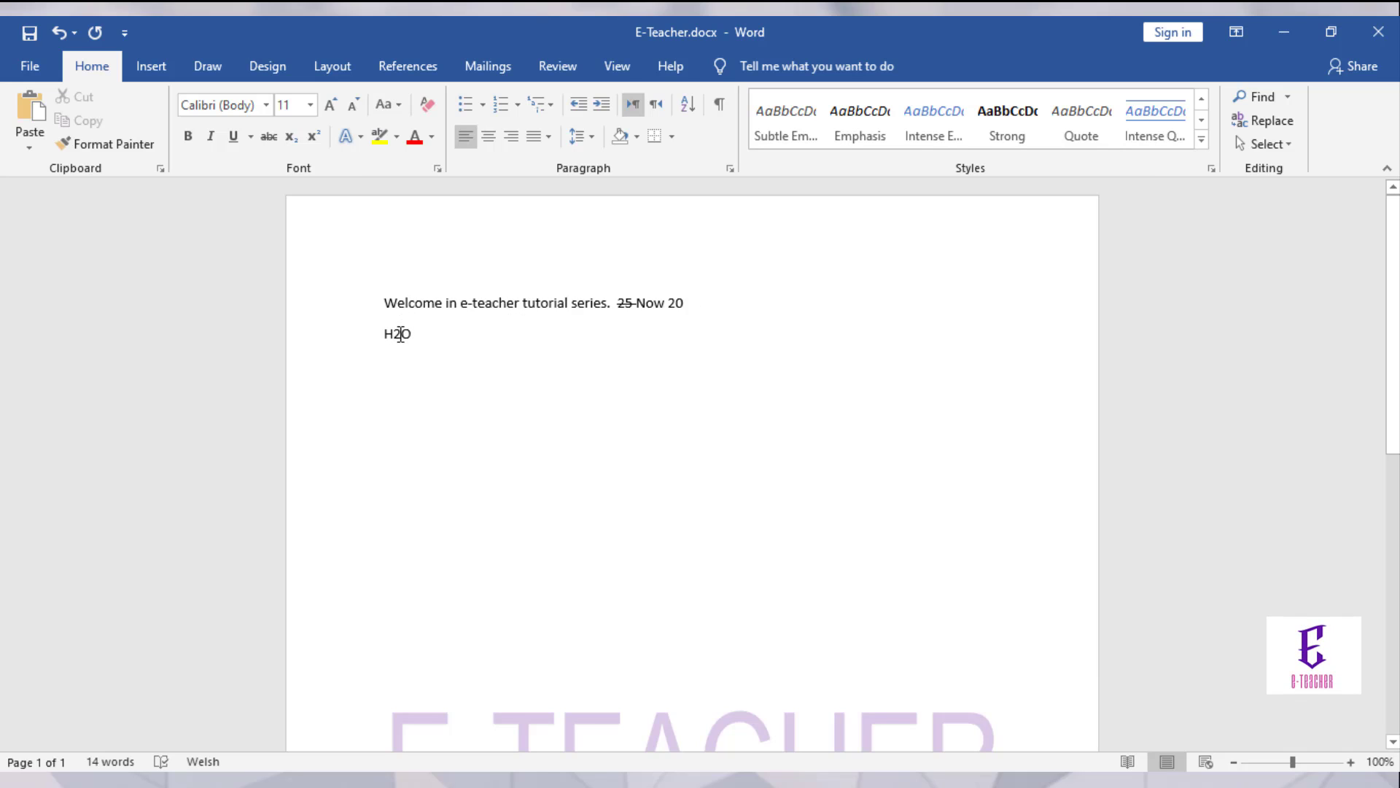
drag(400, 335, 393, 334)
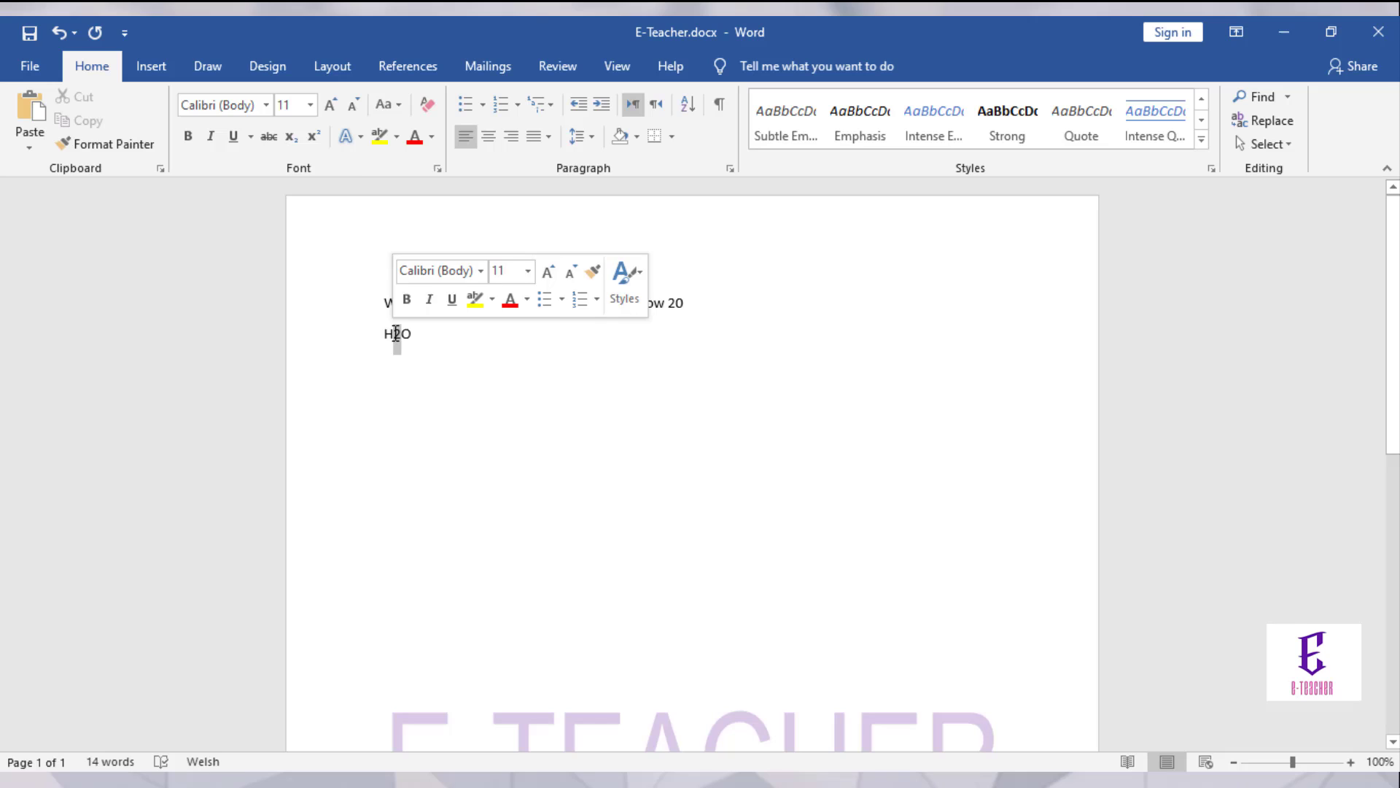
click(291, 138)
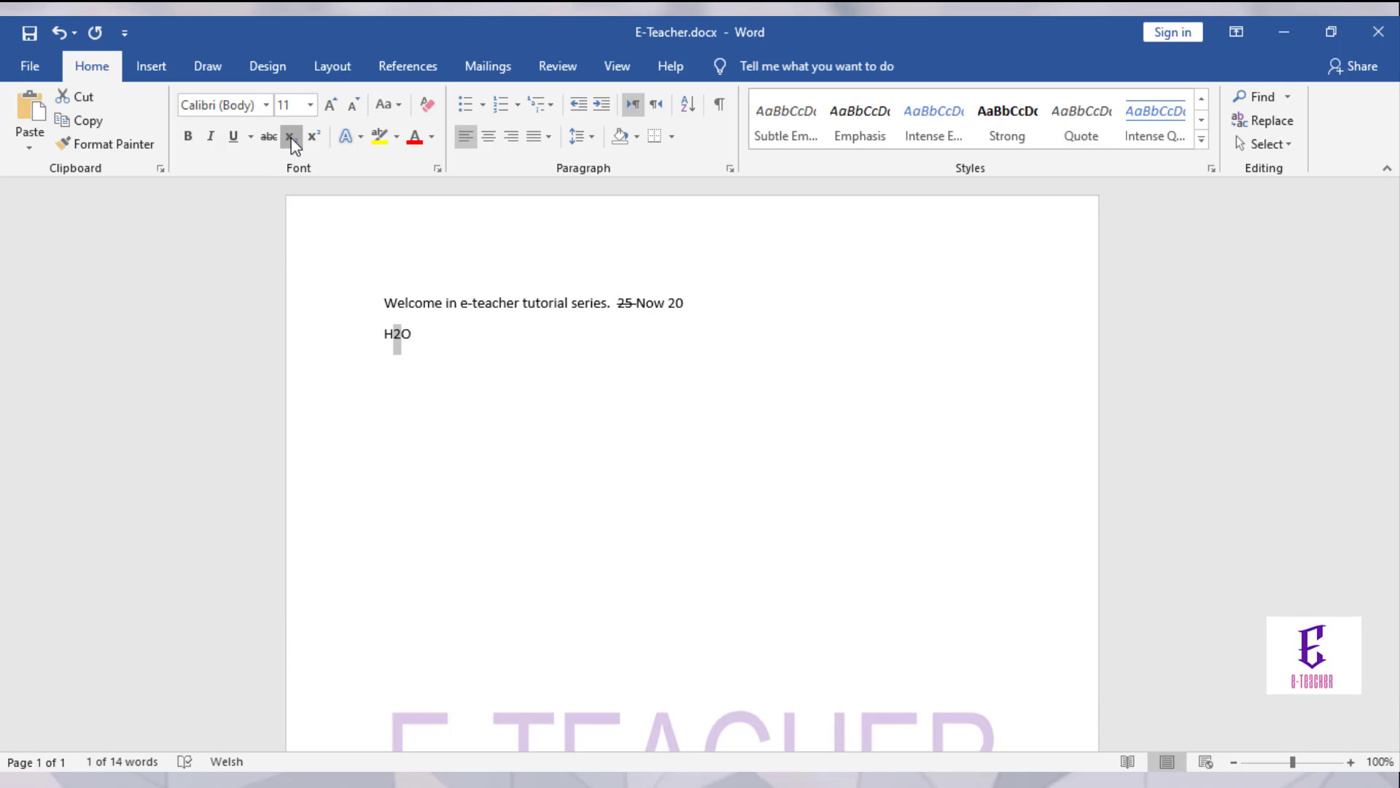
Step: Add 2⁵ after H₂O with the 5 superscript, then turn superscript off
click(421, 333)
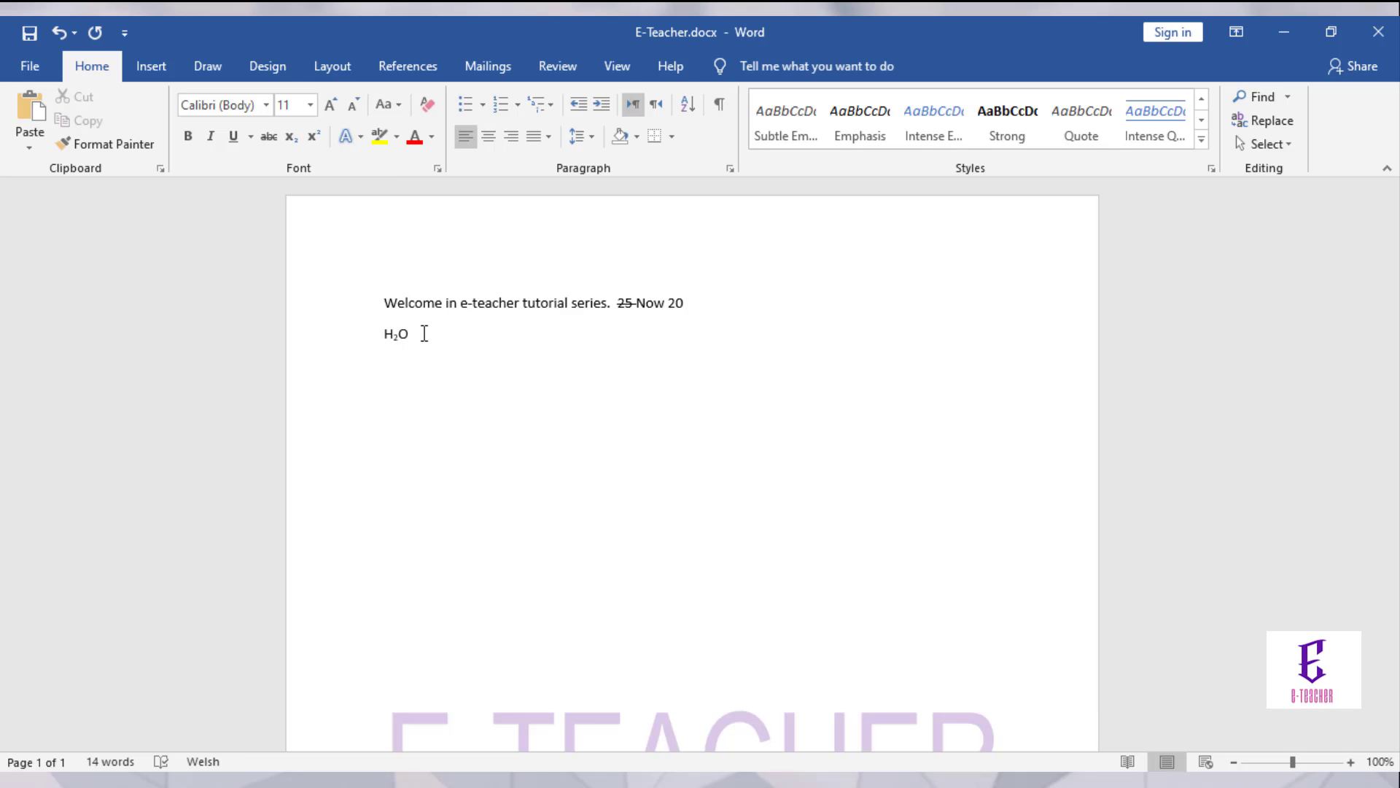
text(25)
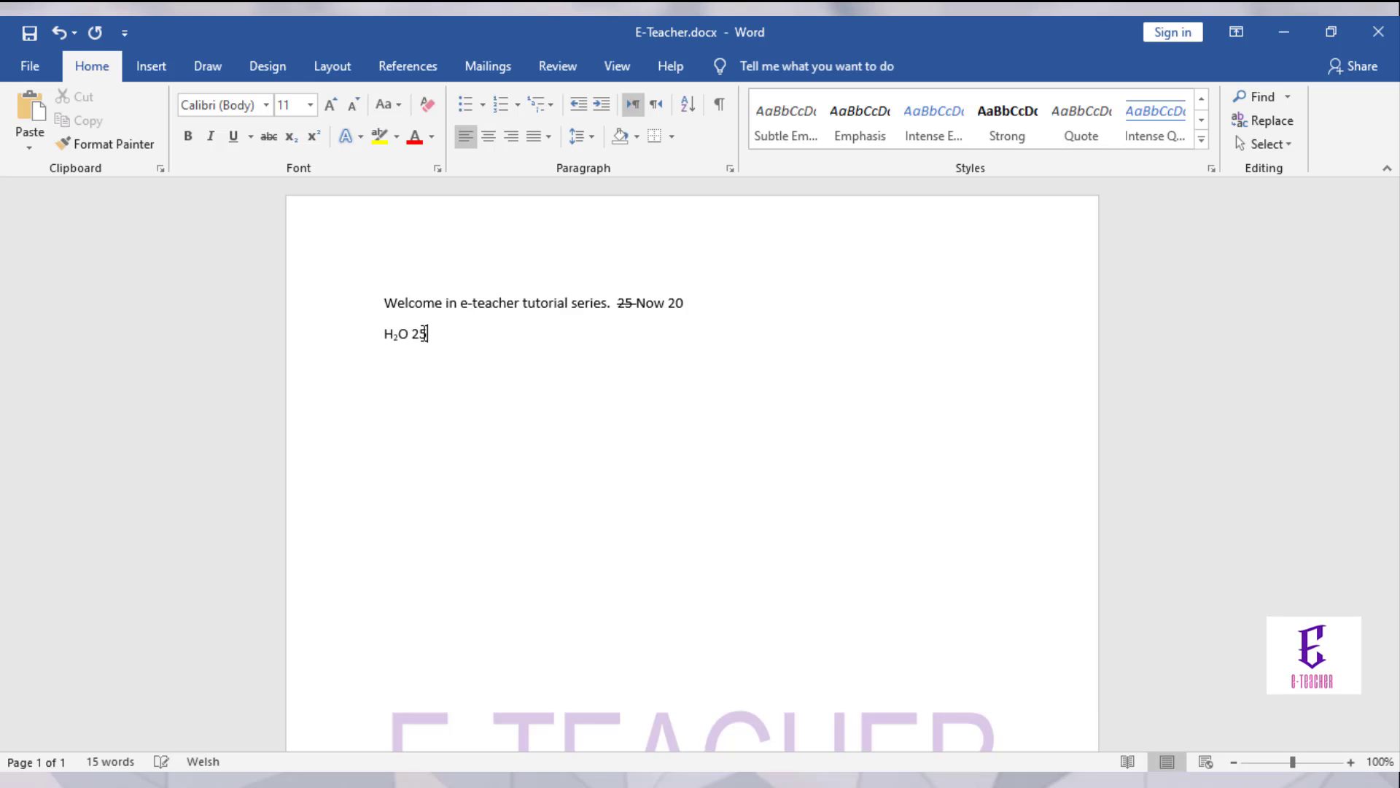
drag(424, 333, 419, 333)
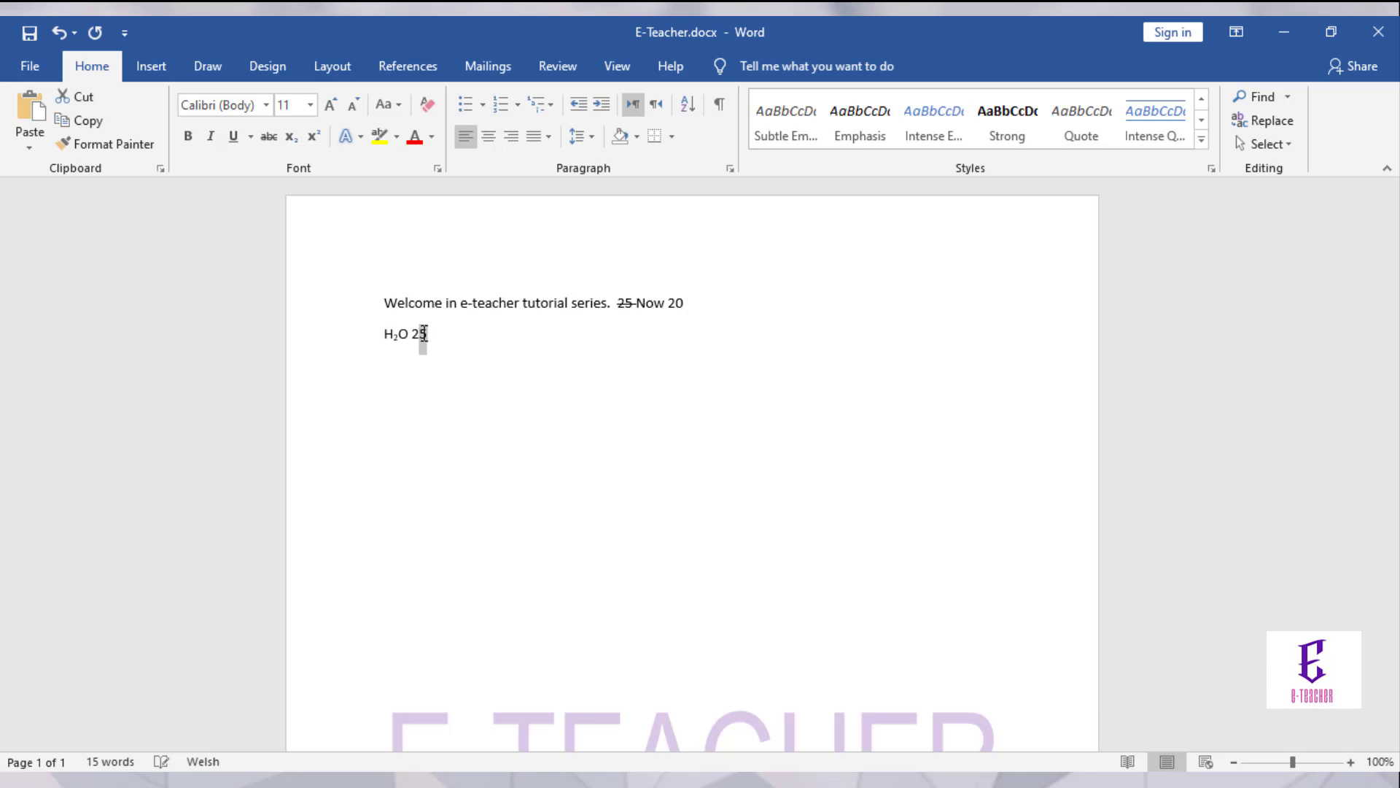
click(314, 136)
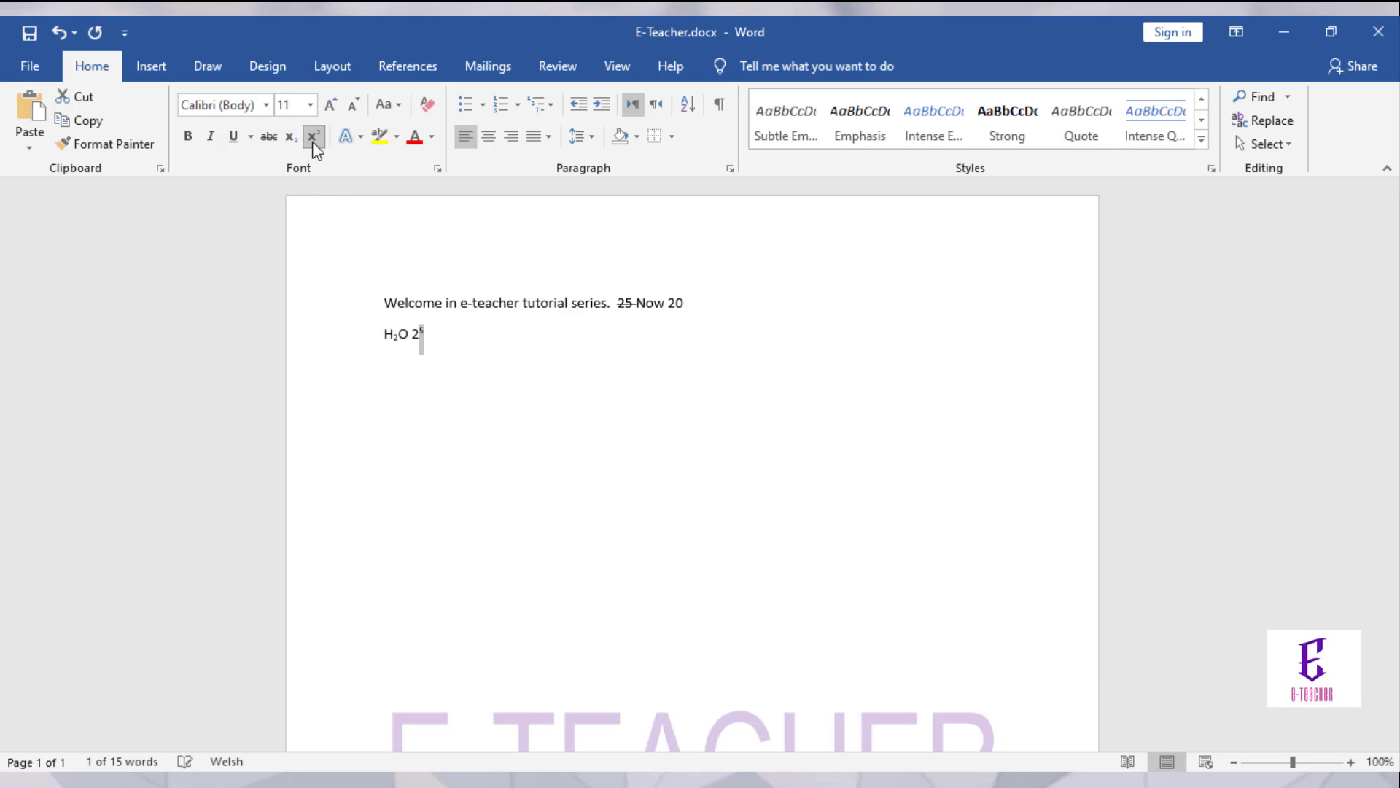
click(440, 339)
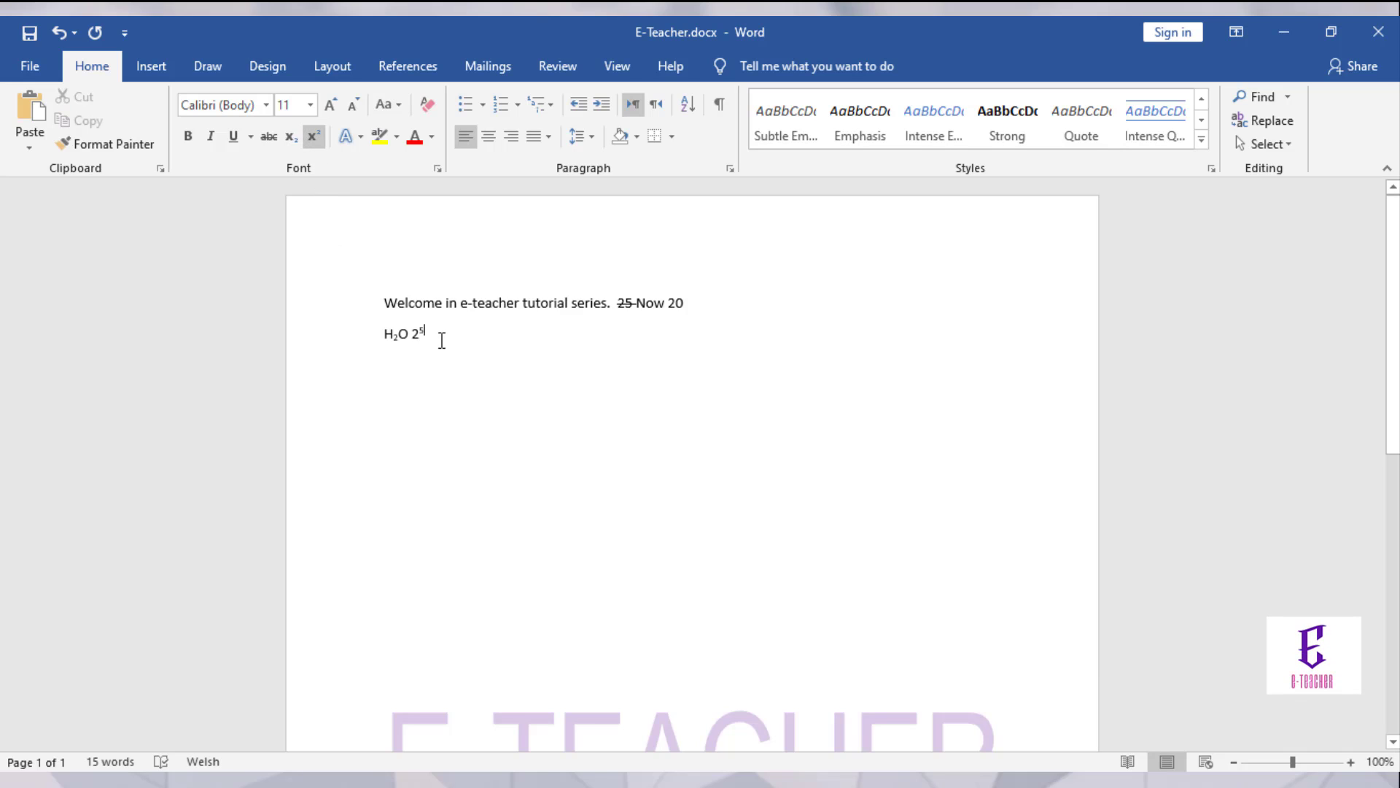
click(311, 138)
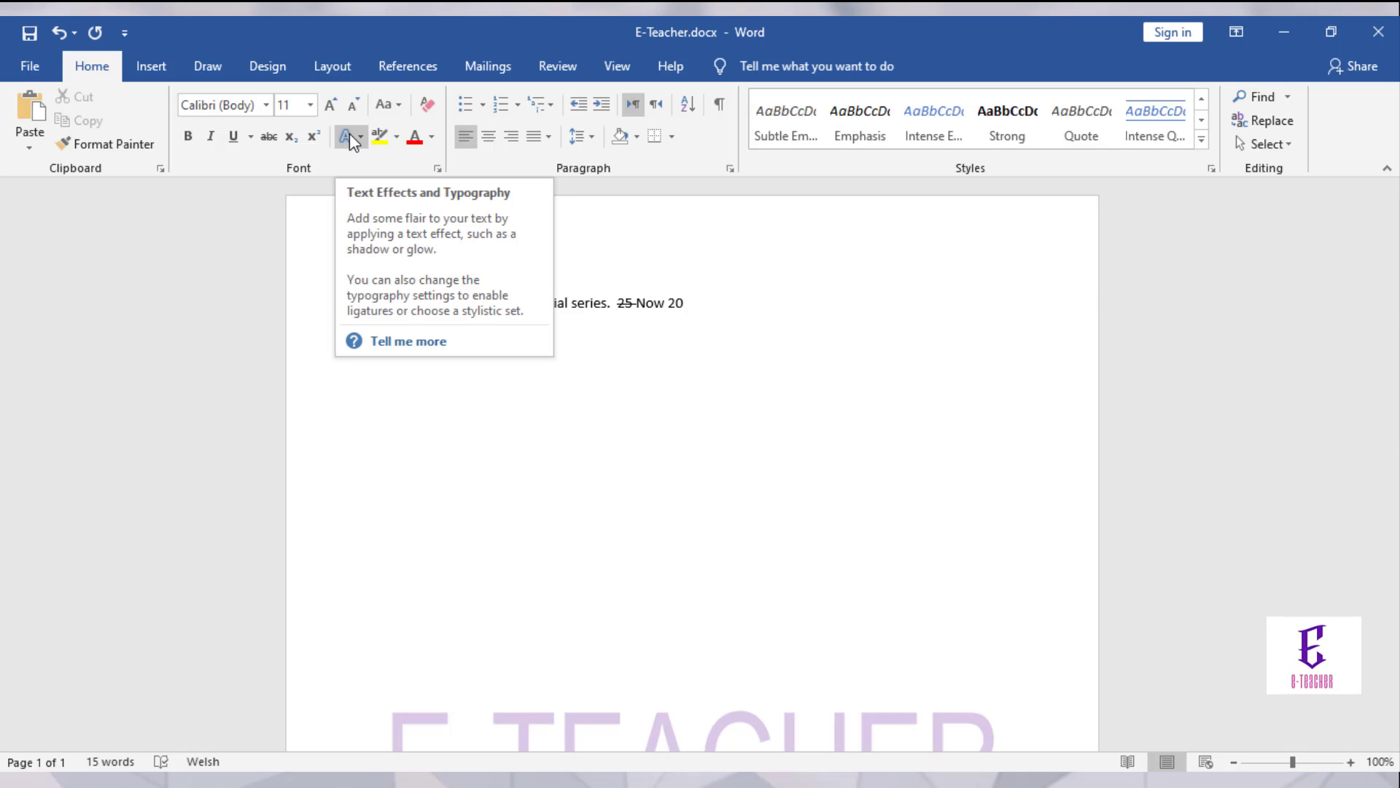
Step: Give the welcome sentence the orange outline text effect and yellow highlight, then select '25 Now 20'
click(629, 470)
drag(609, 308, 409, 272)
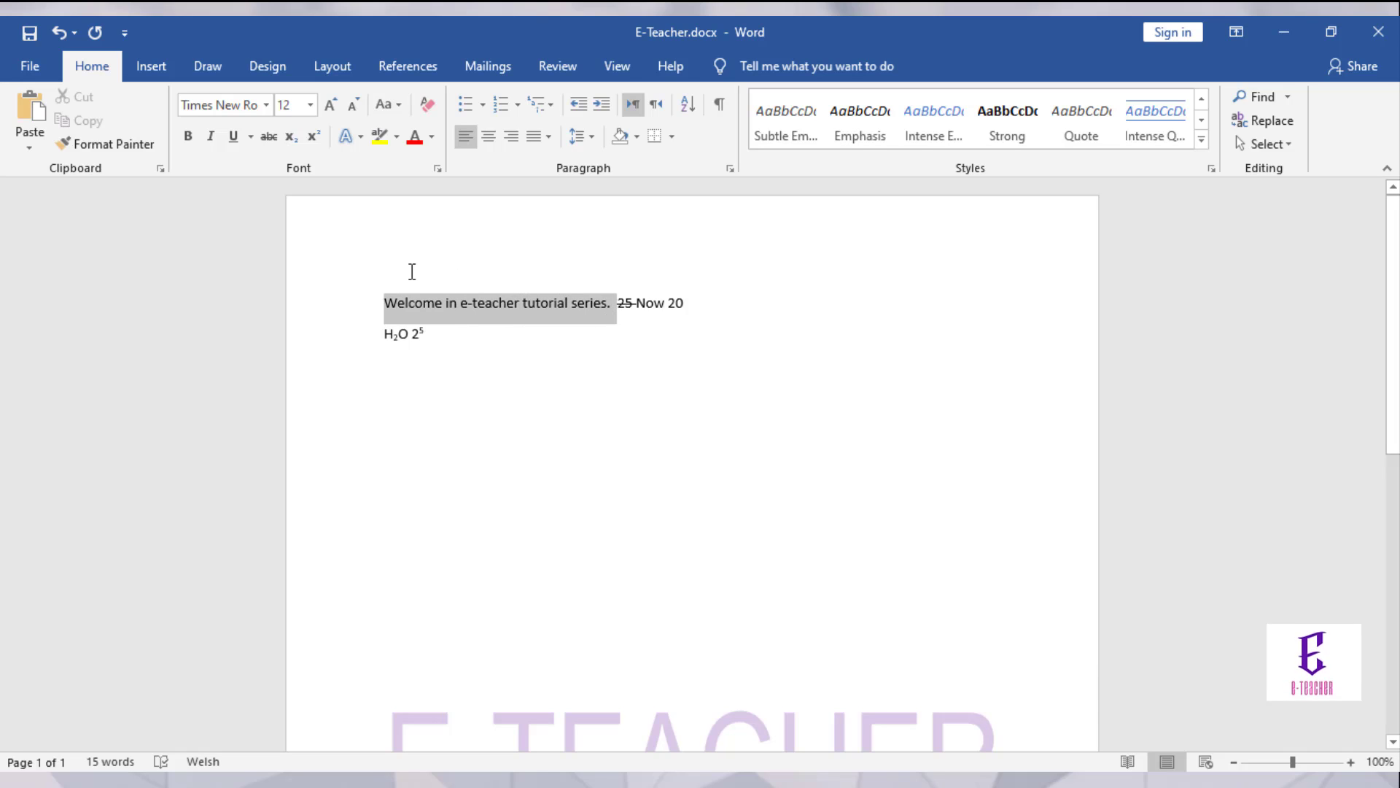
click(357, 137)
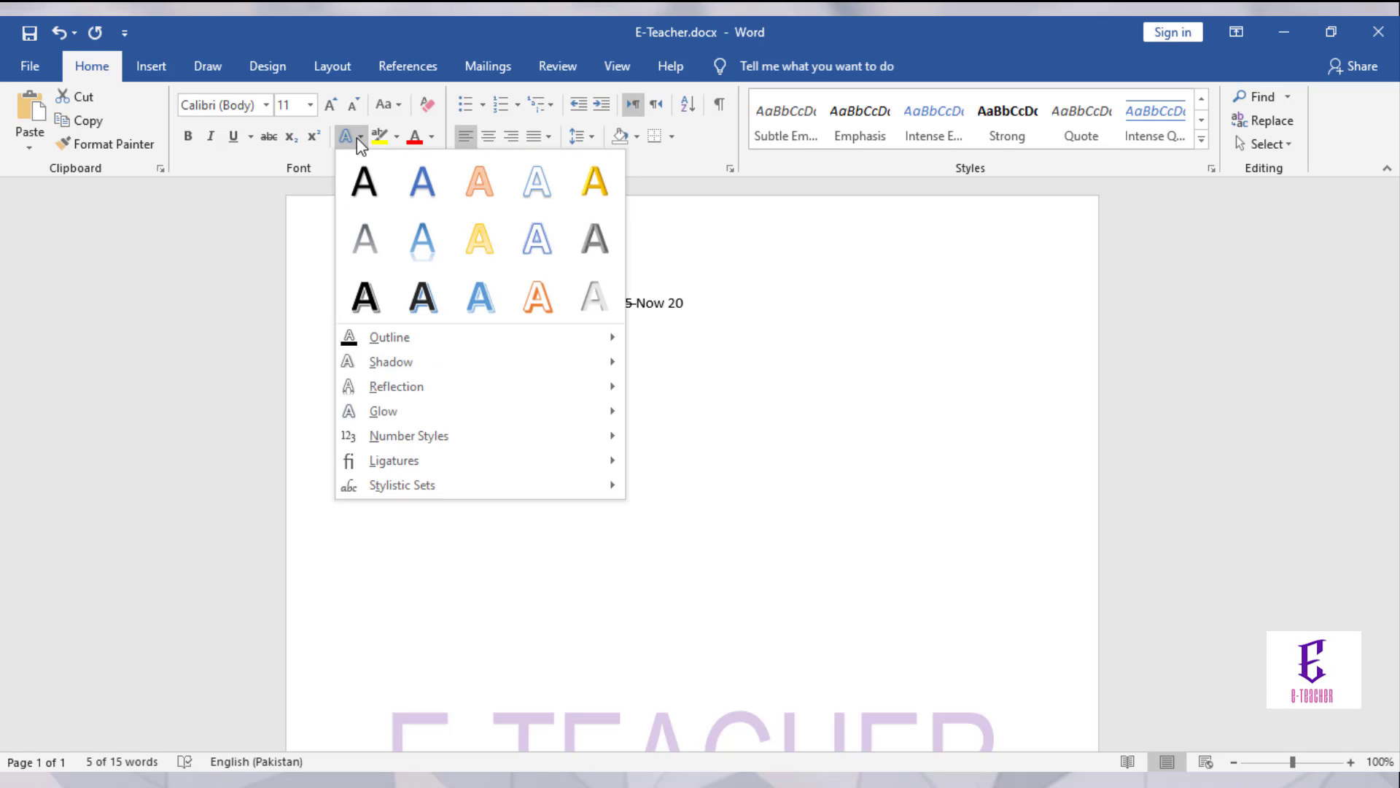
click(480, 183)
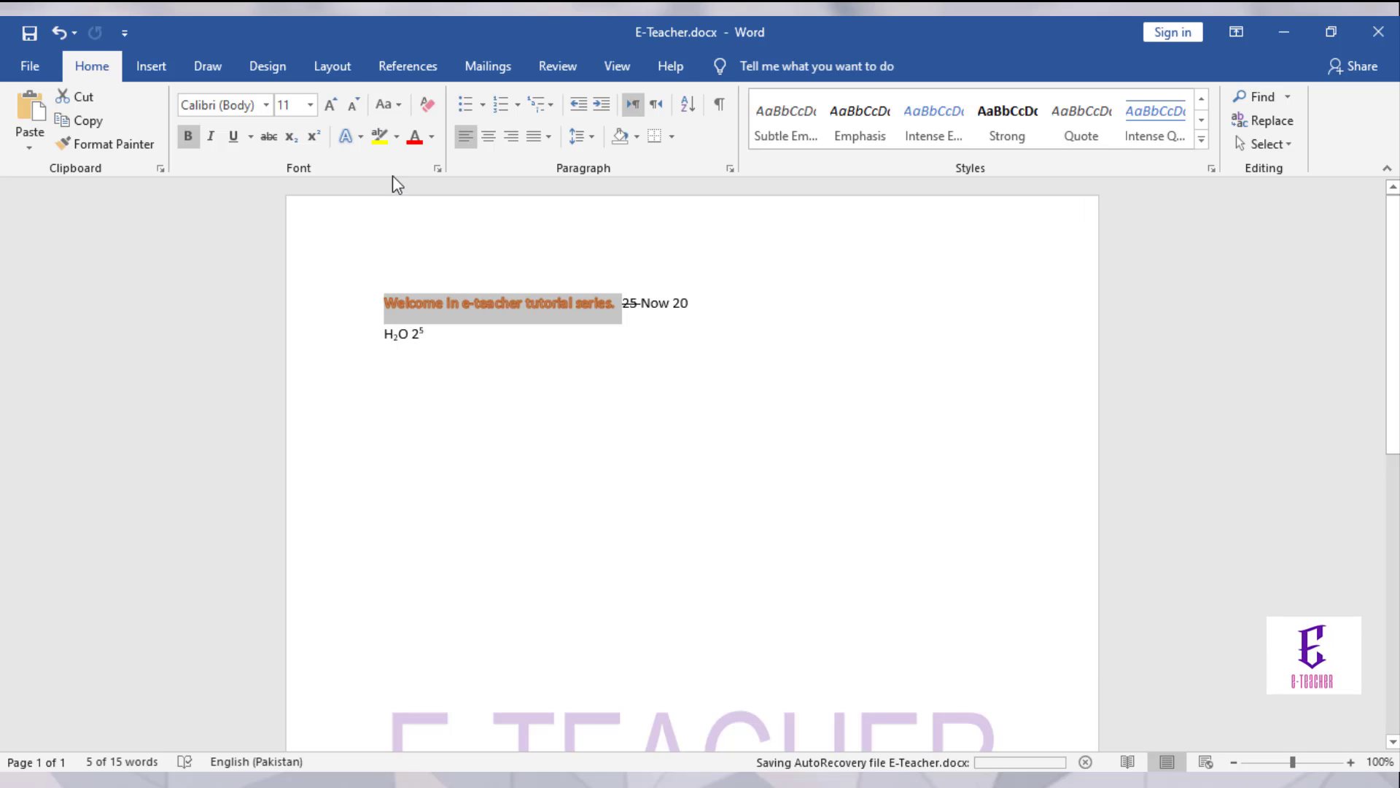
click(381, 138)
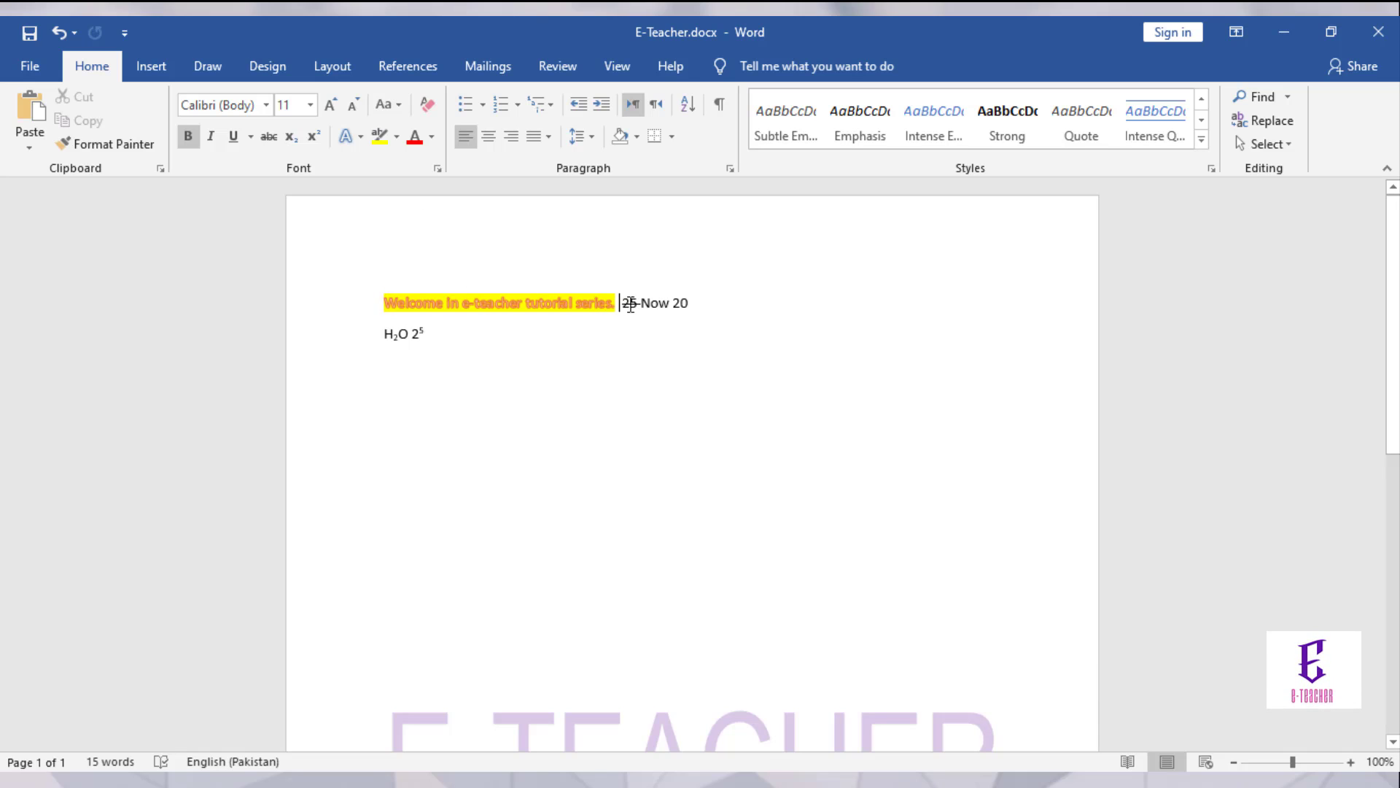
drag(630, 305, 684, 310)
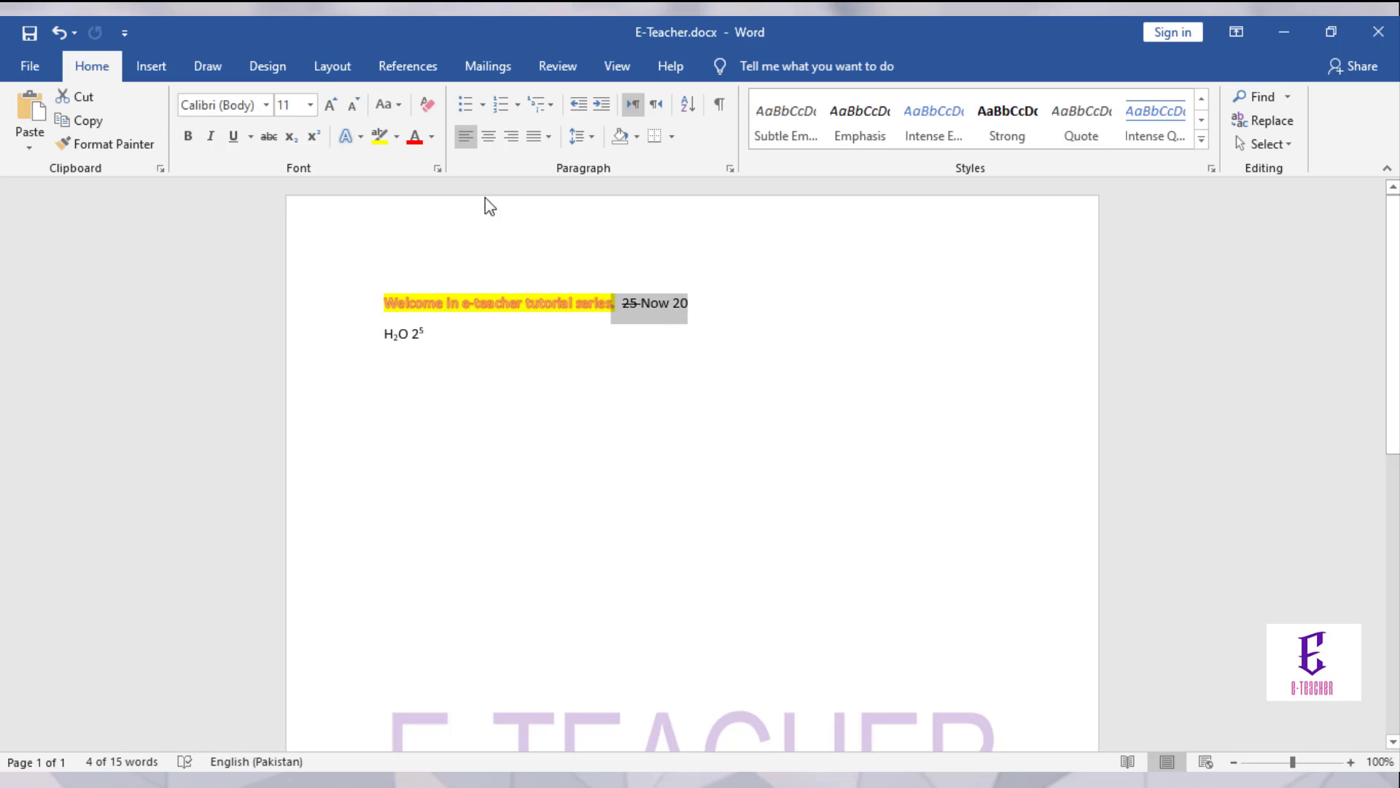
Step: Colour '25 Now 20' red from the Standard Colors palette
click(414, 145)
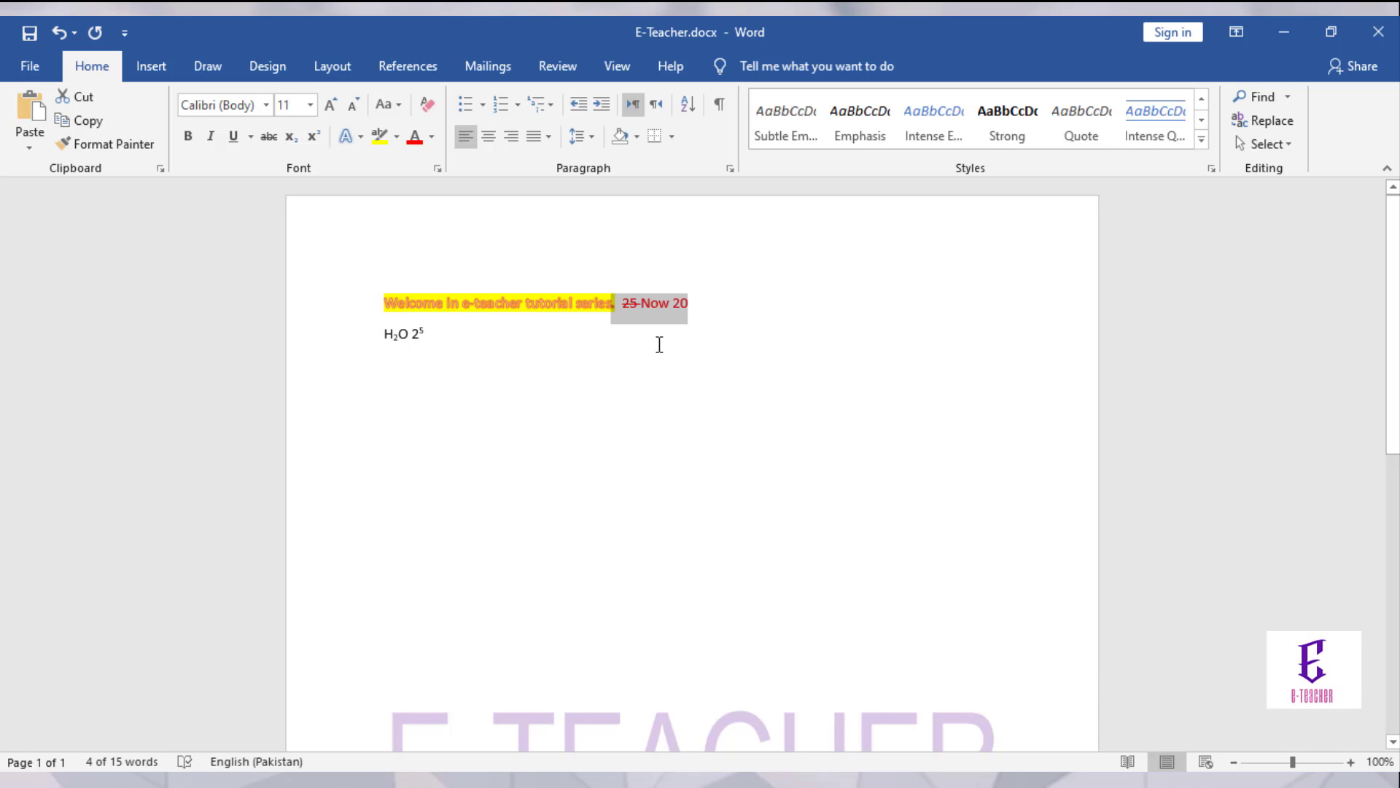
click(432, 139)
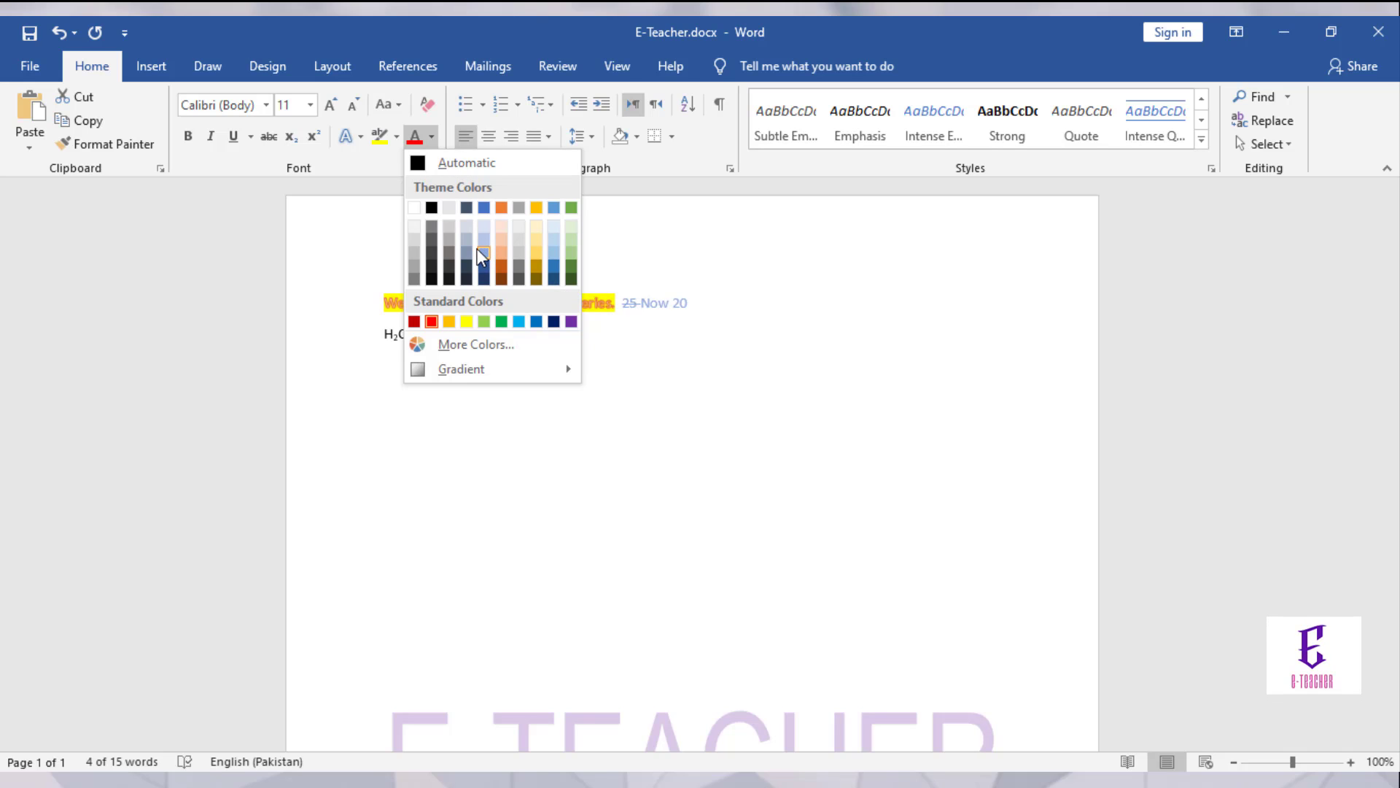
click(431, 322)
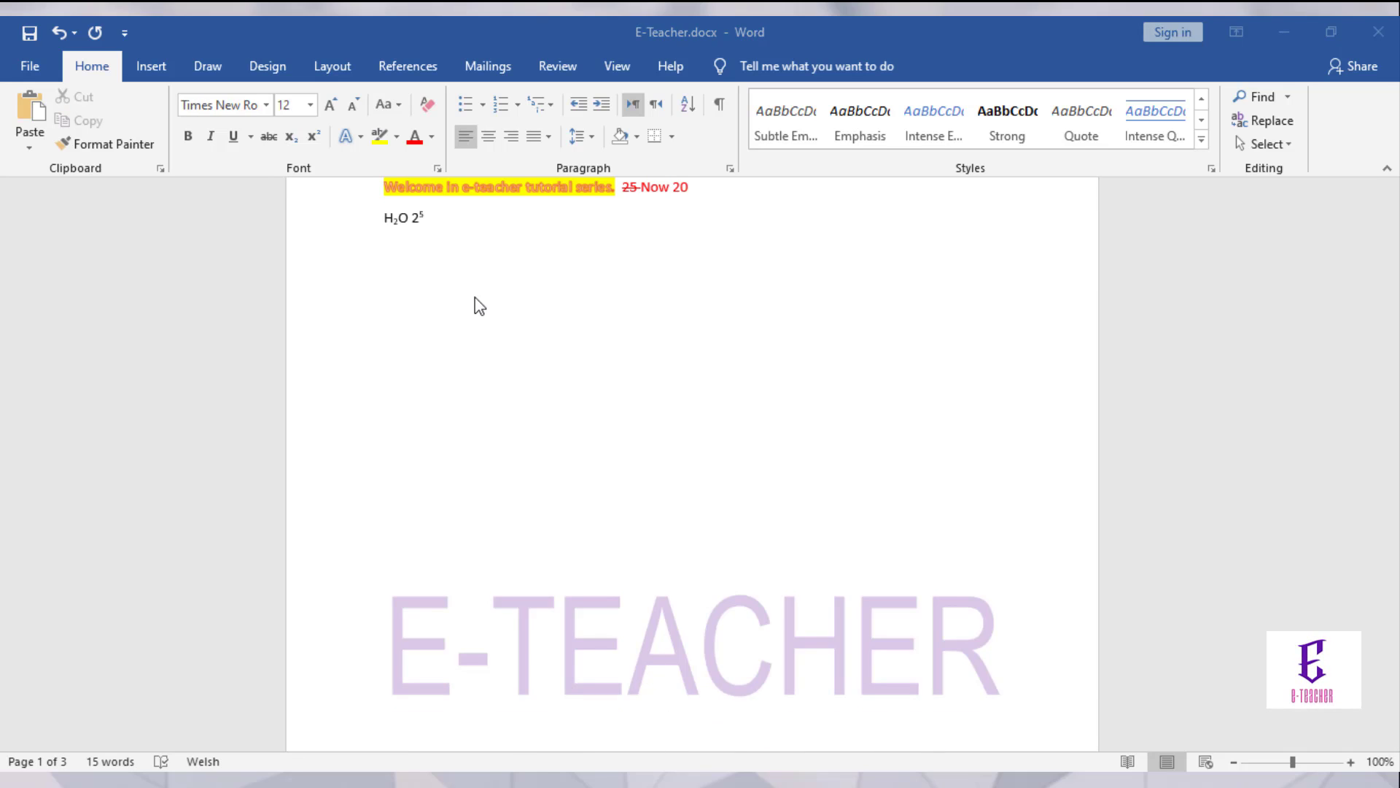
click(395, 268)
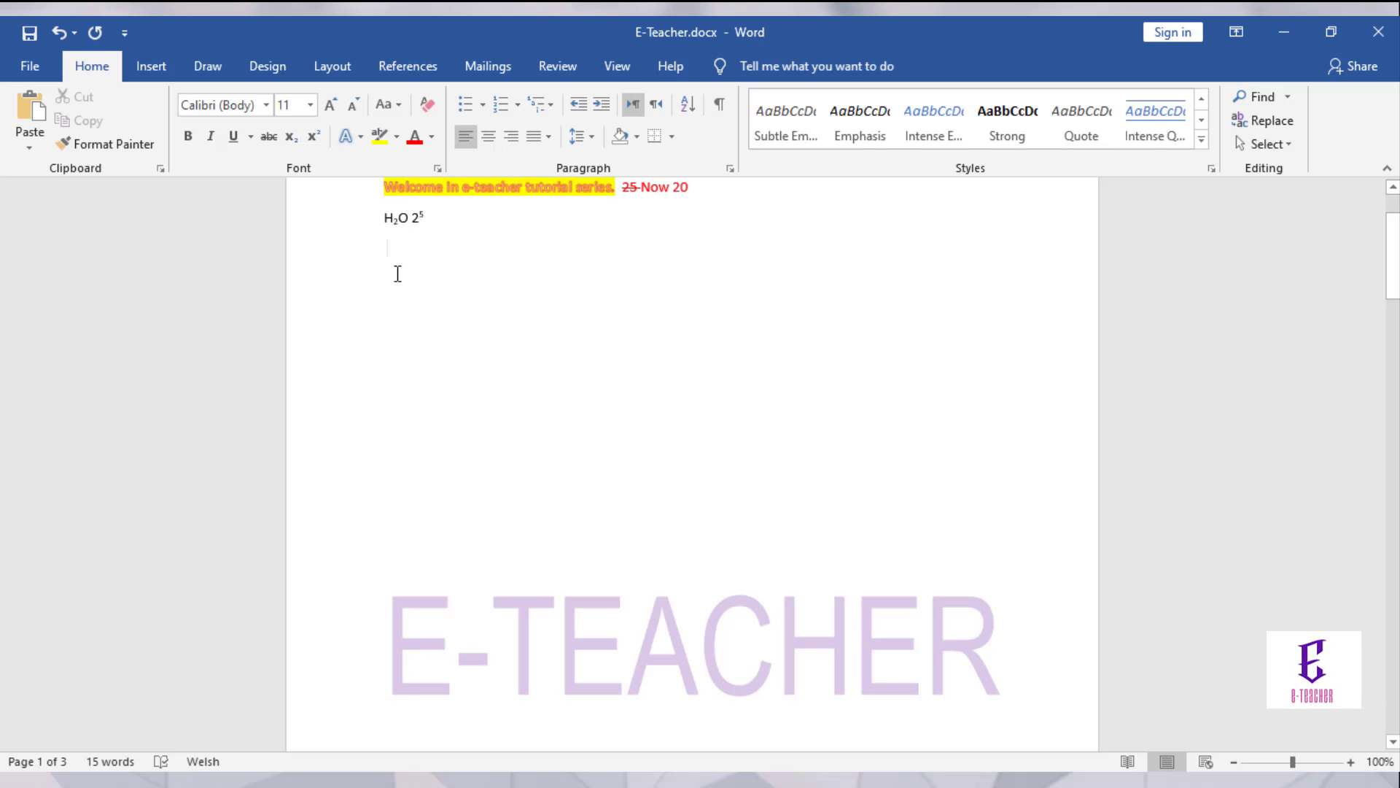
Step: Insert five sample paragraphs with =rand(5,2), add a blank line above, and select them
text(=rand()
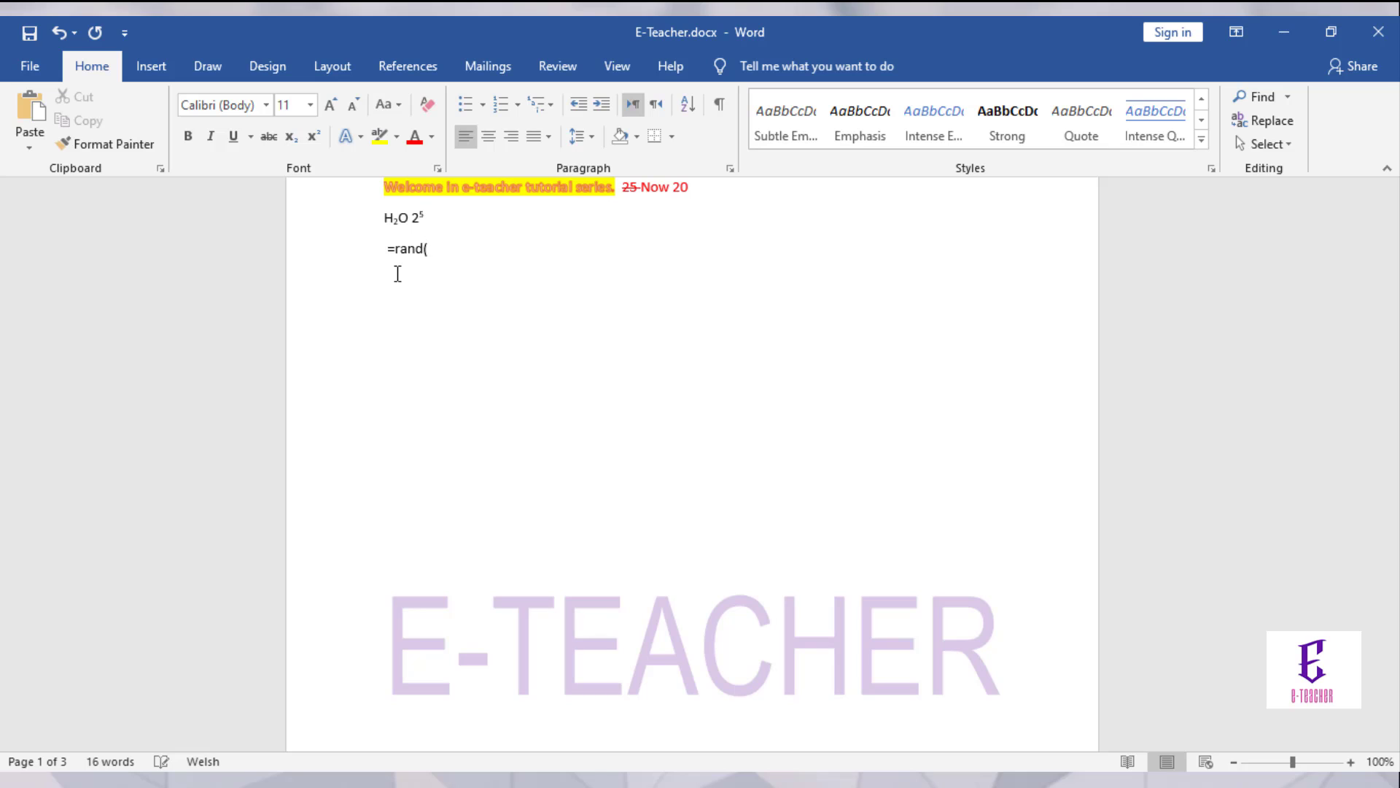
text(5)
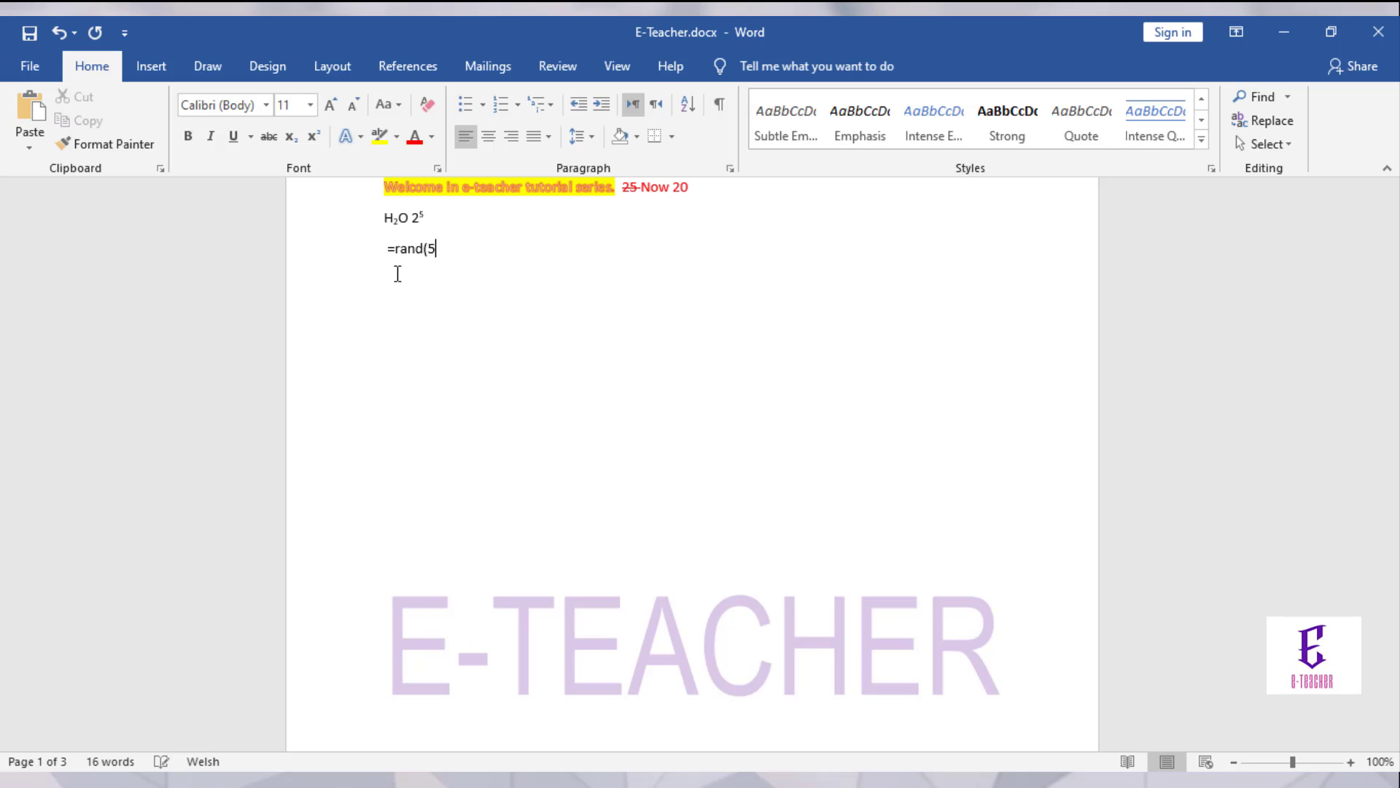
text(,2)
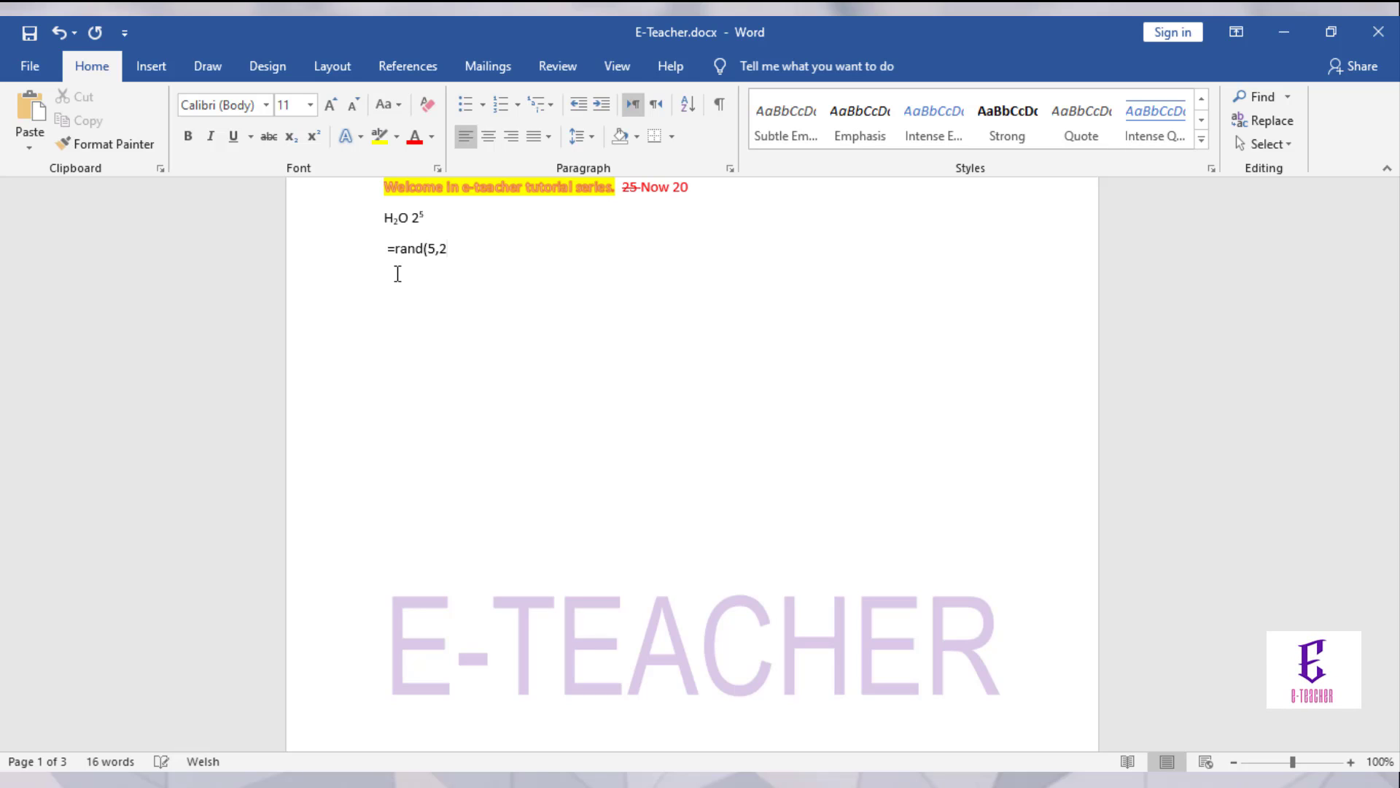
text())
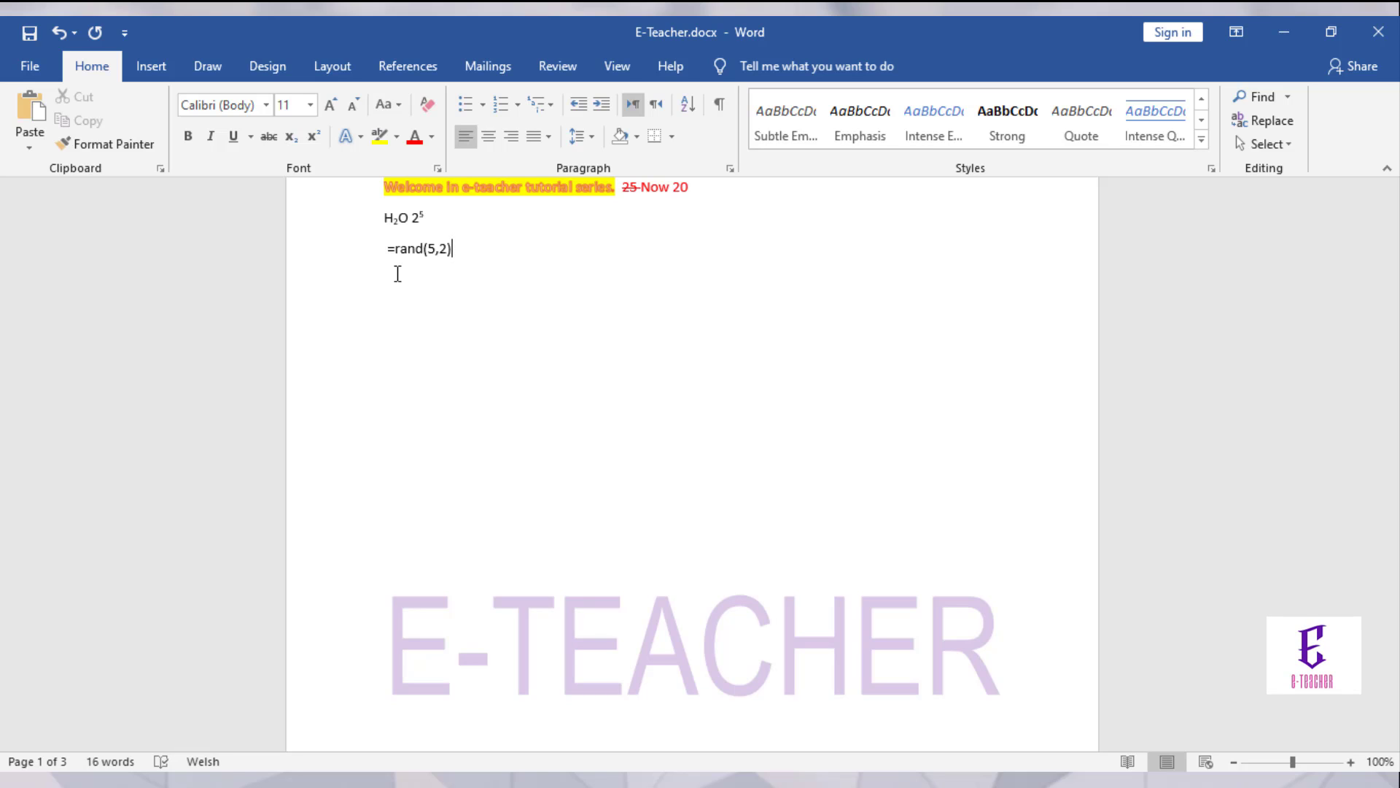
key(Return)
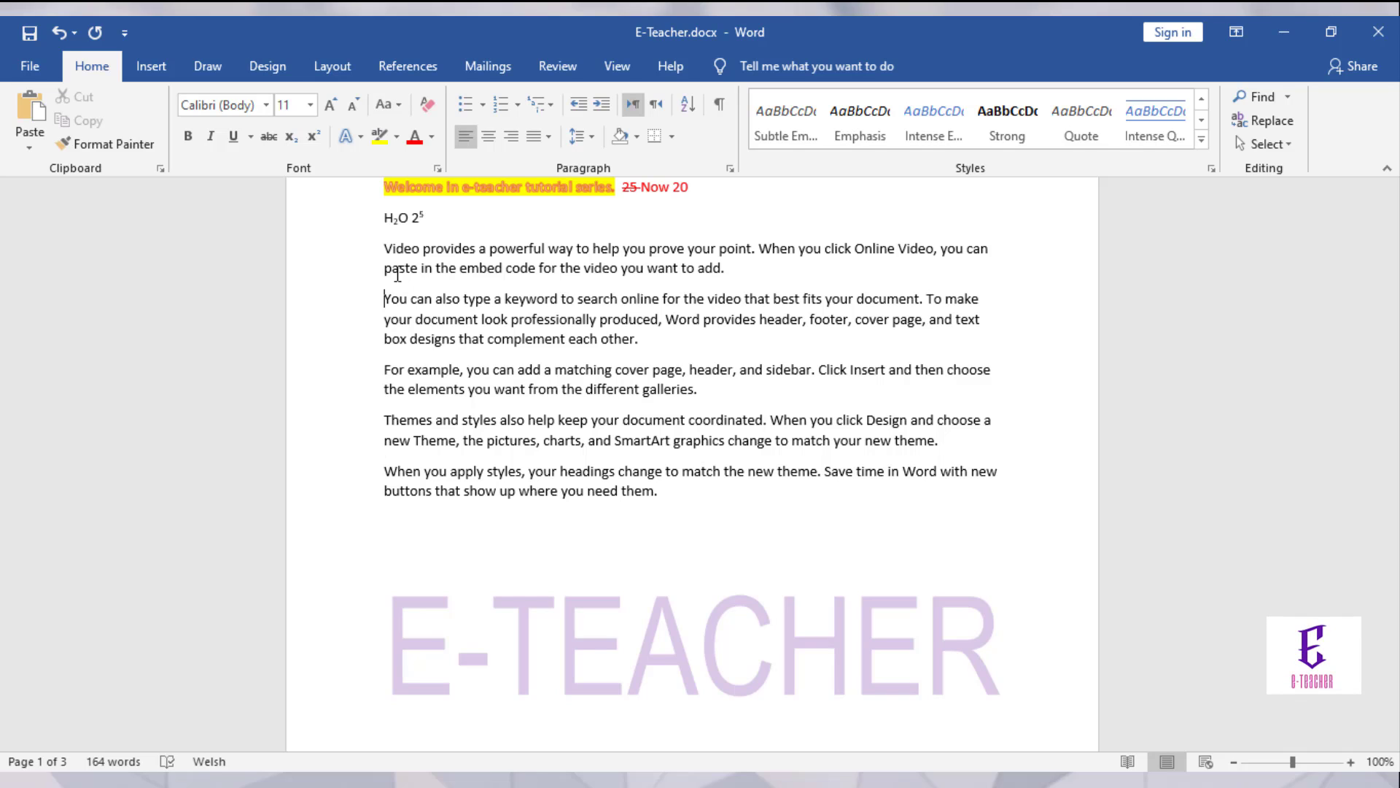
key(Up)
key(Up)
key(Return)
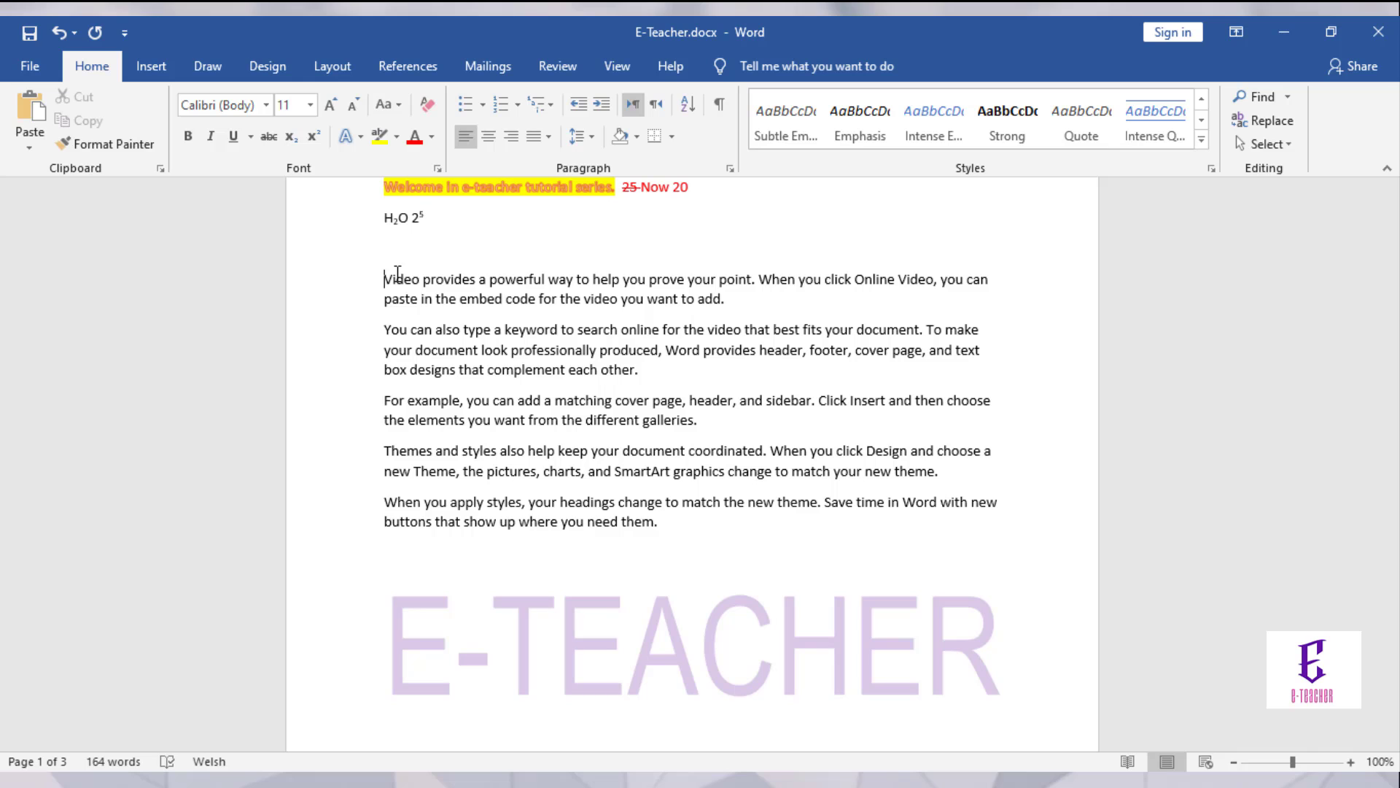
key(shift+Down)
key(shift+Down)
key(shift+Down)
key(shift+Down)
key(shift+Down)
key(shift+Down)
key(shift+Down)
key(shift+Down)
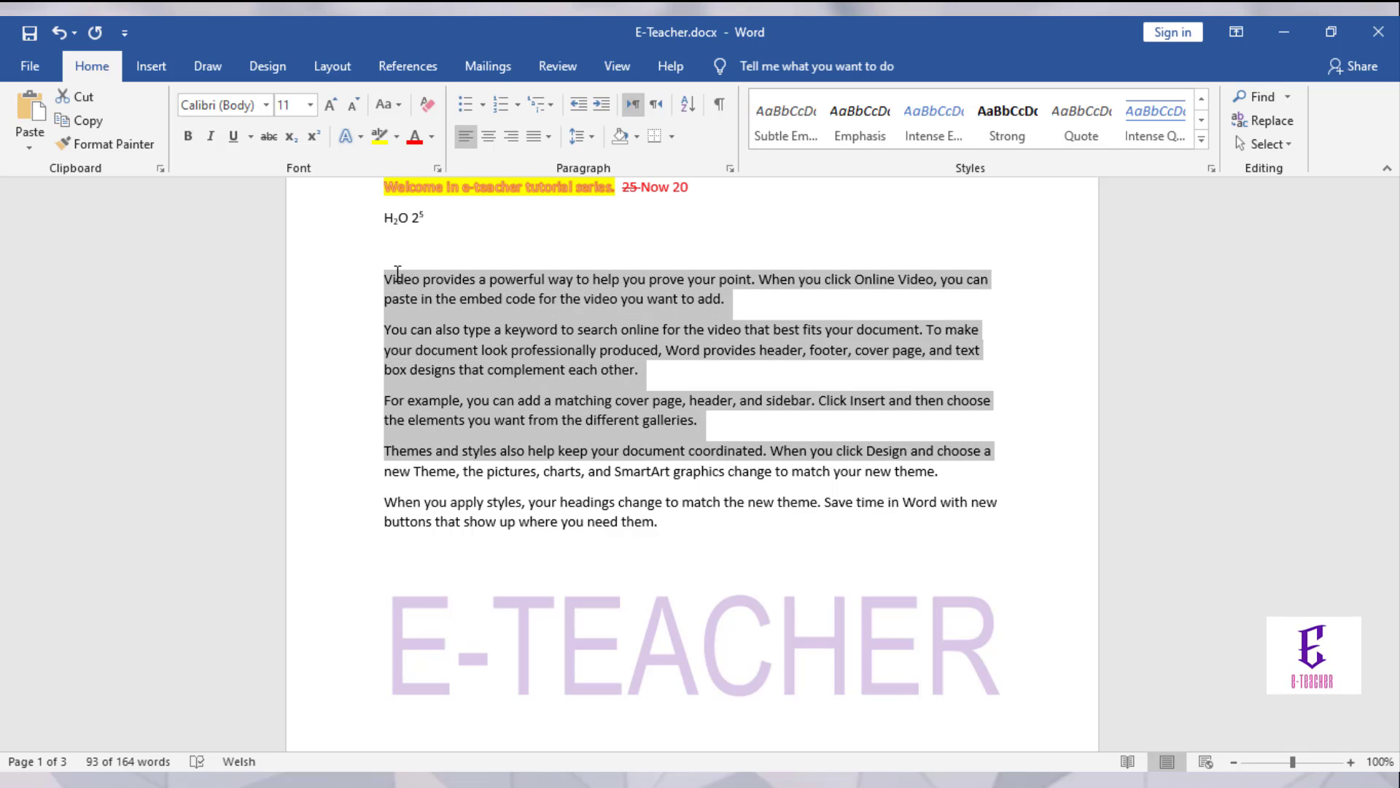
key(shift+Down)
key(shift+Down)
key(shift+Down)
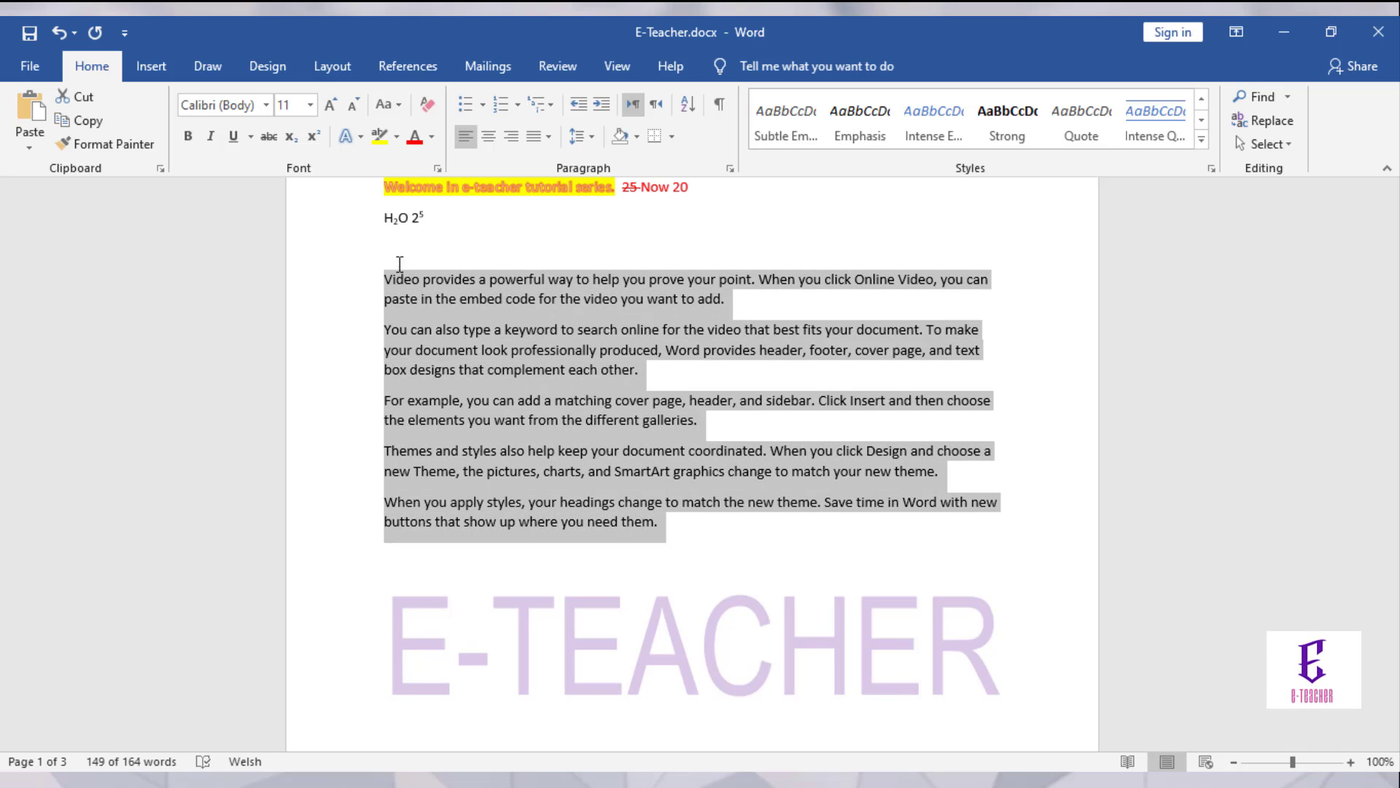
click(484, 108)
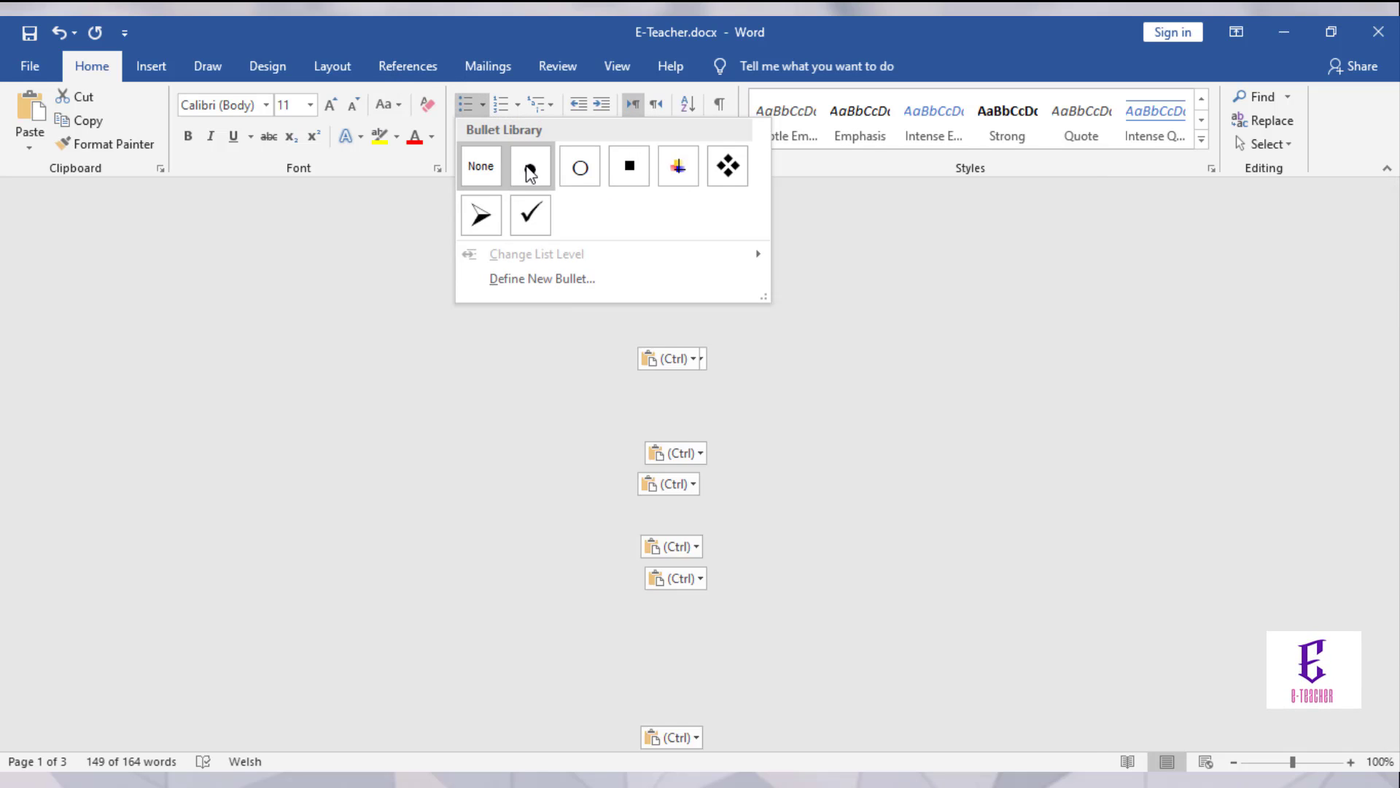
click(530, 172)
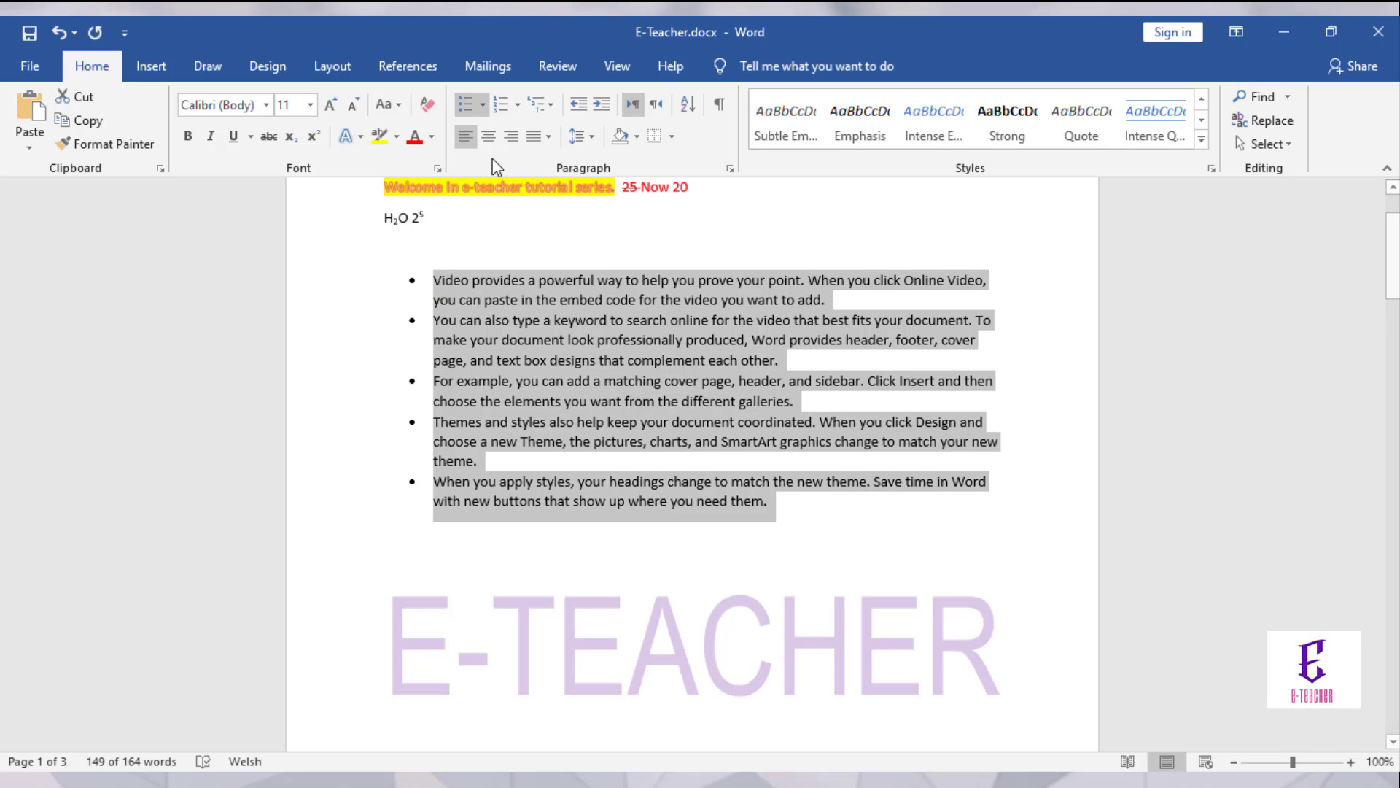
click(517, 103)
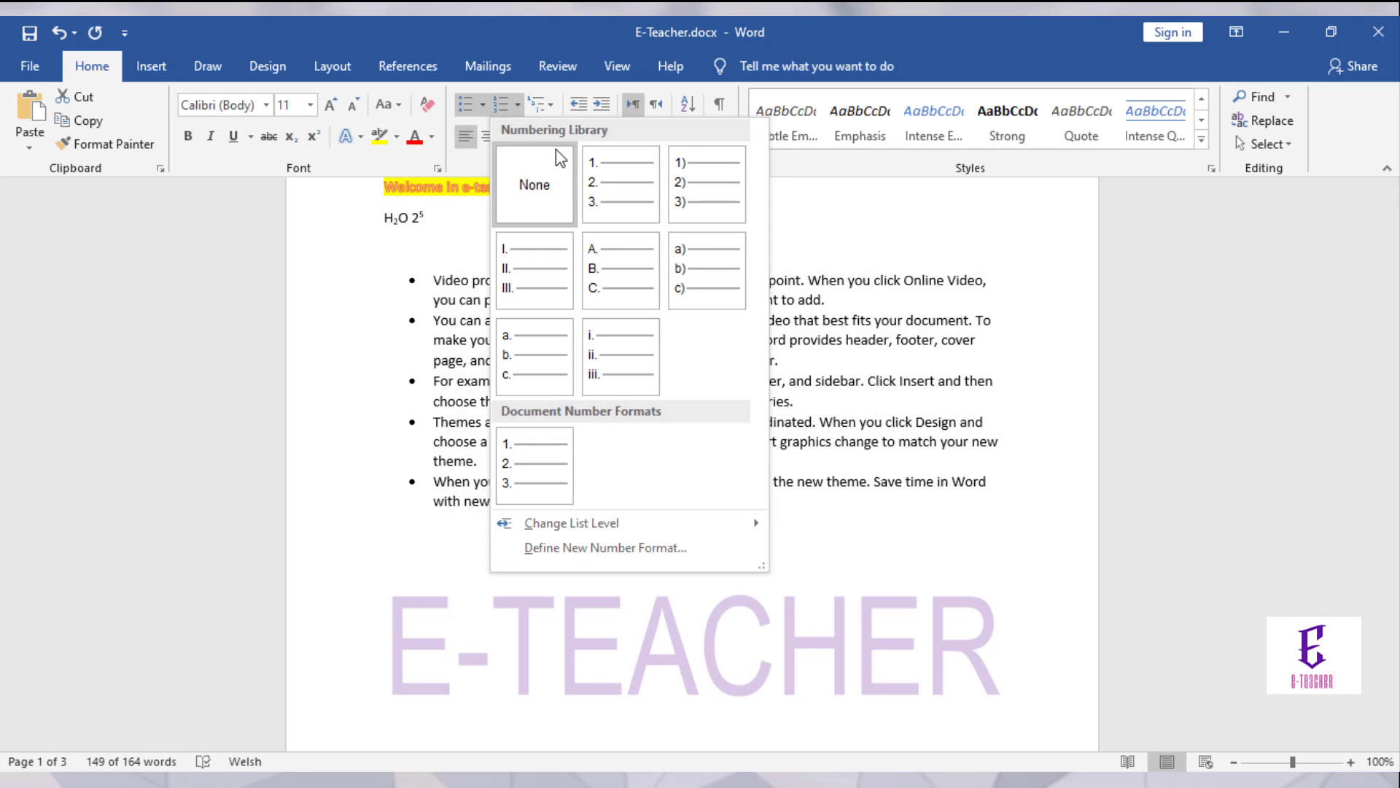
click(620, 180)
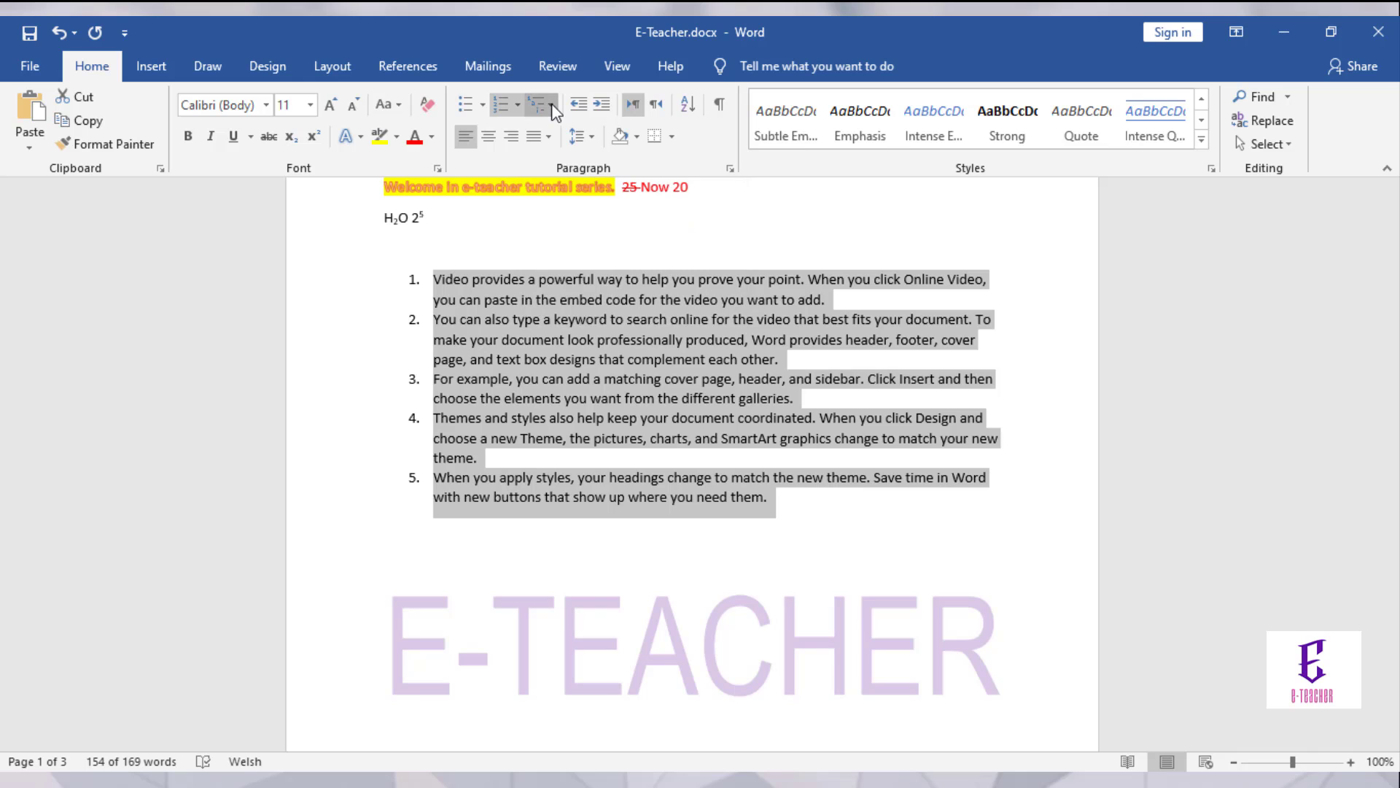
click(553, 109)
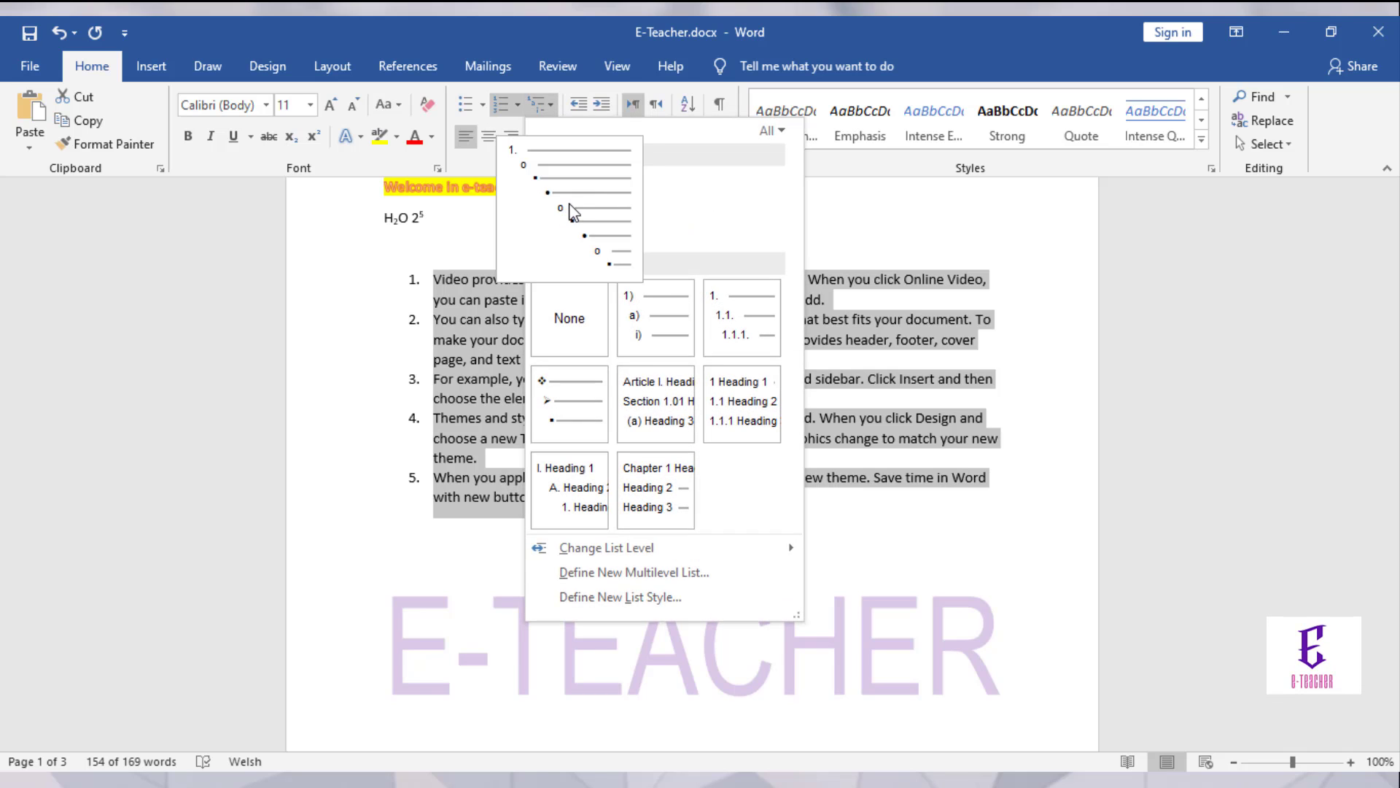
click(653, 322)
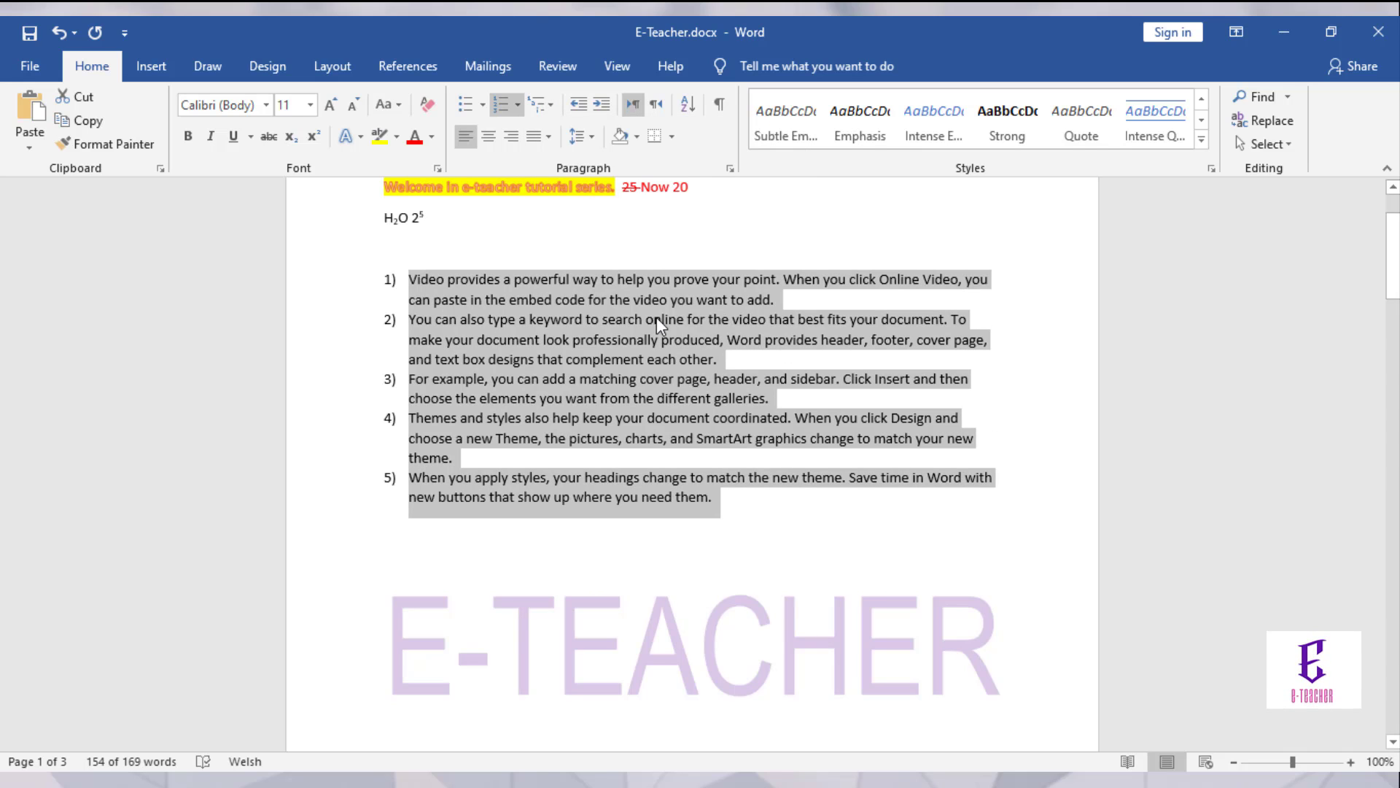
click(505, 107)
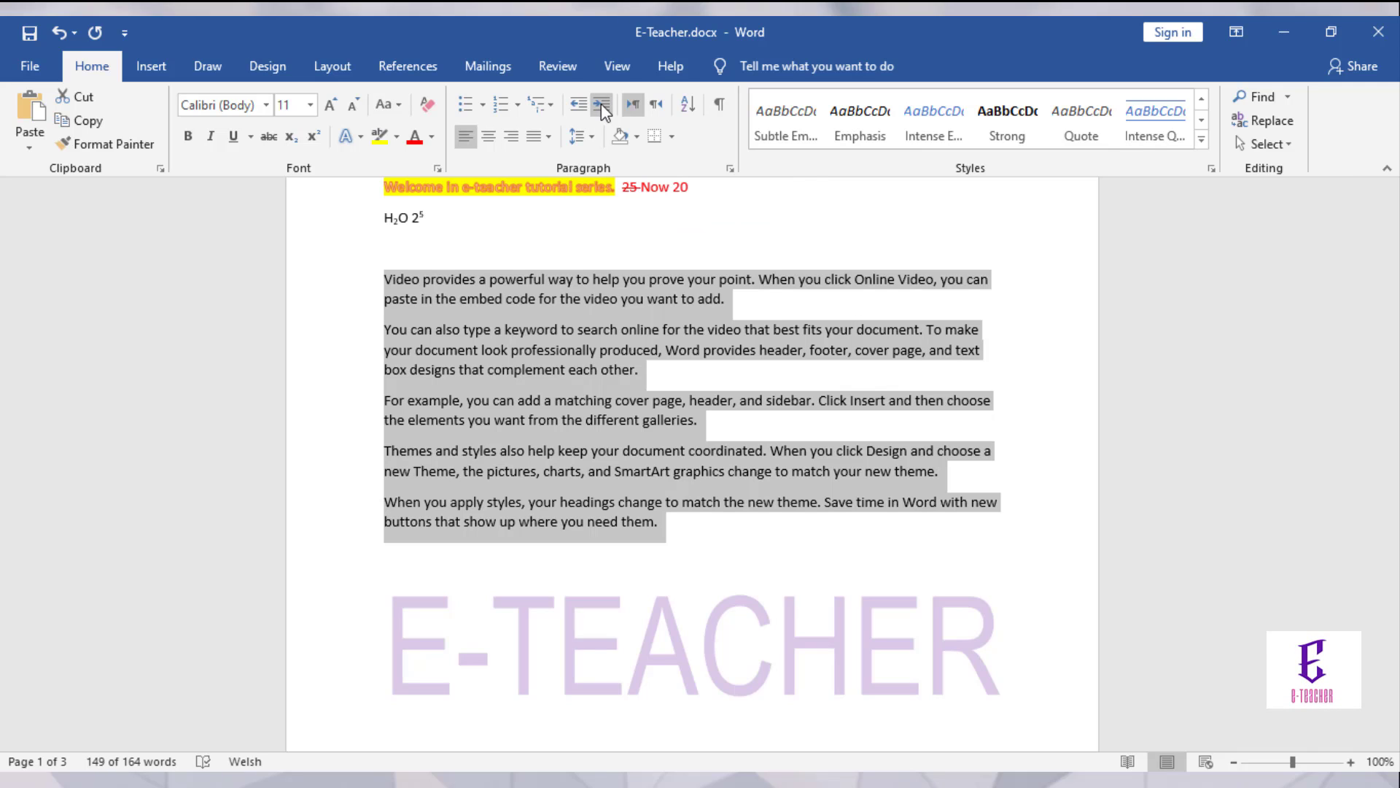
Step: Indent the paragraphs three steps and back, then switch right-to-left and back to left-to-right
click(601, 103)
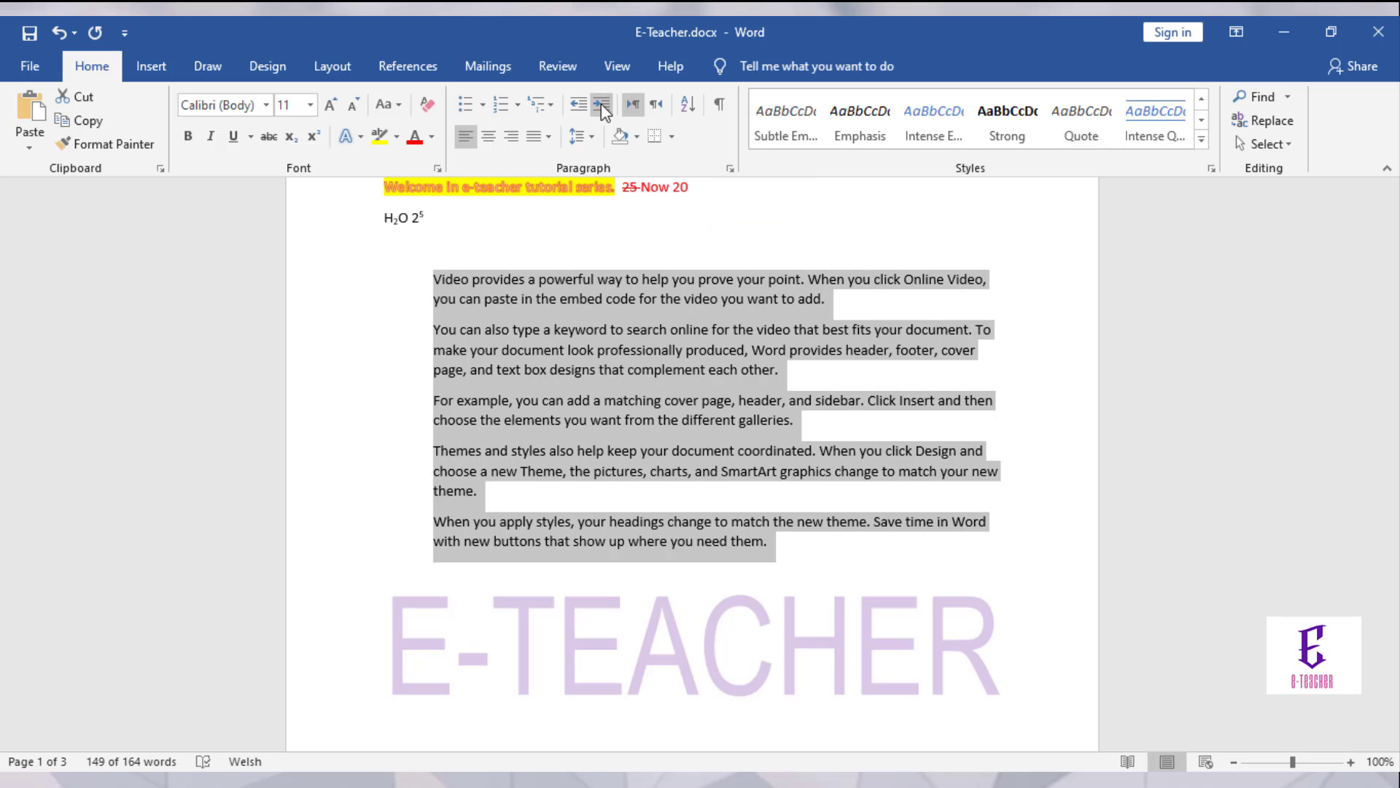
click(601, 104)
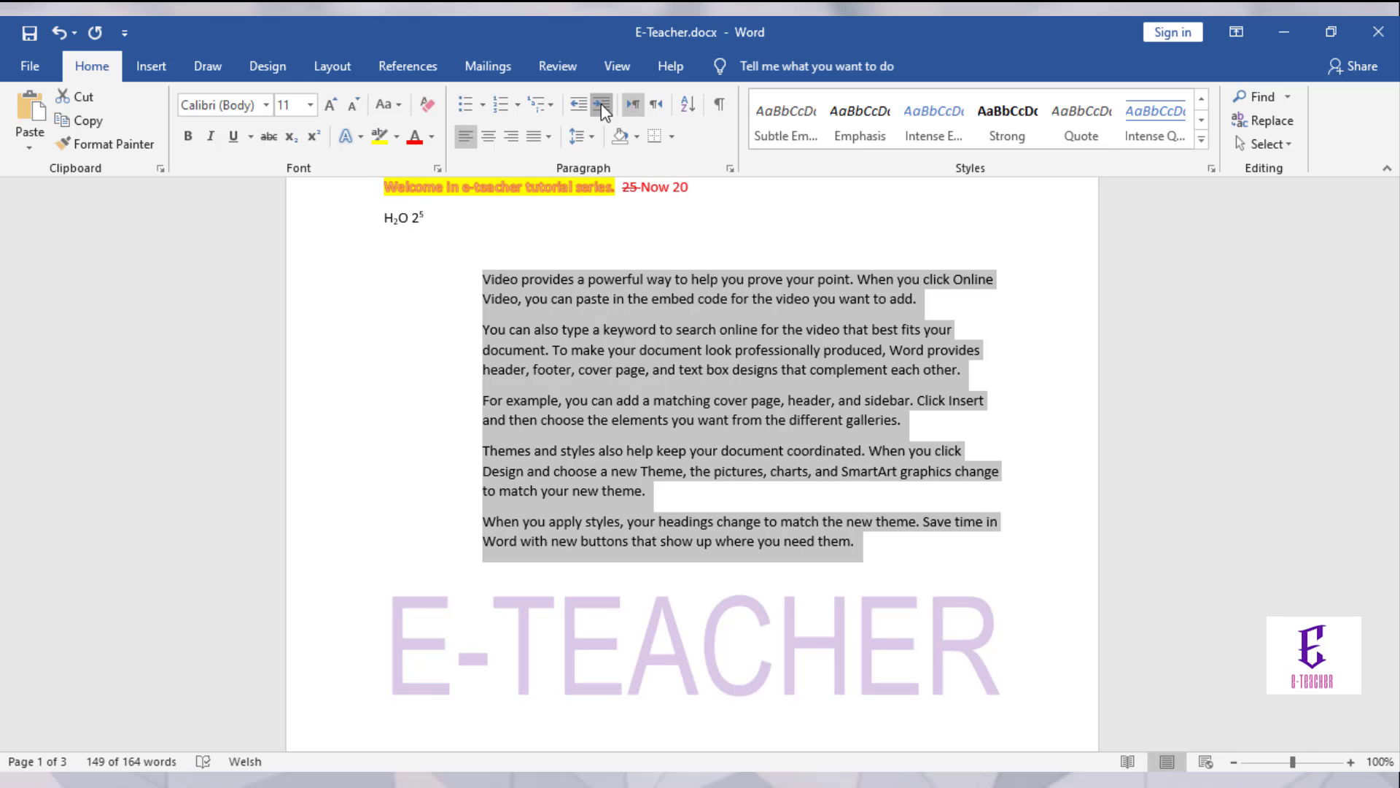
click(601, 104)
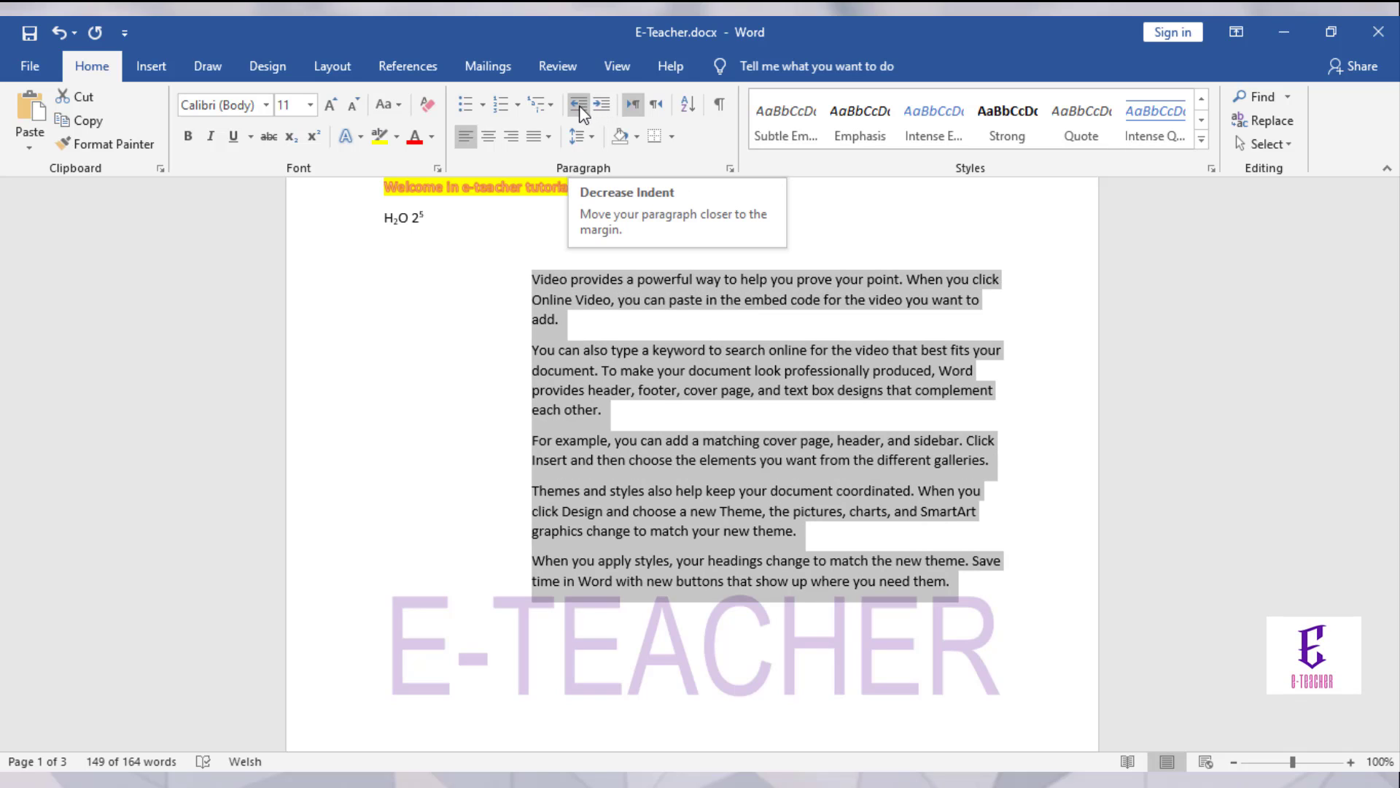
click(580, 109)
click(579, 109)
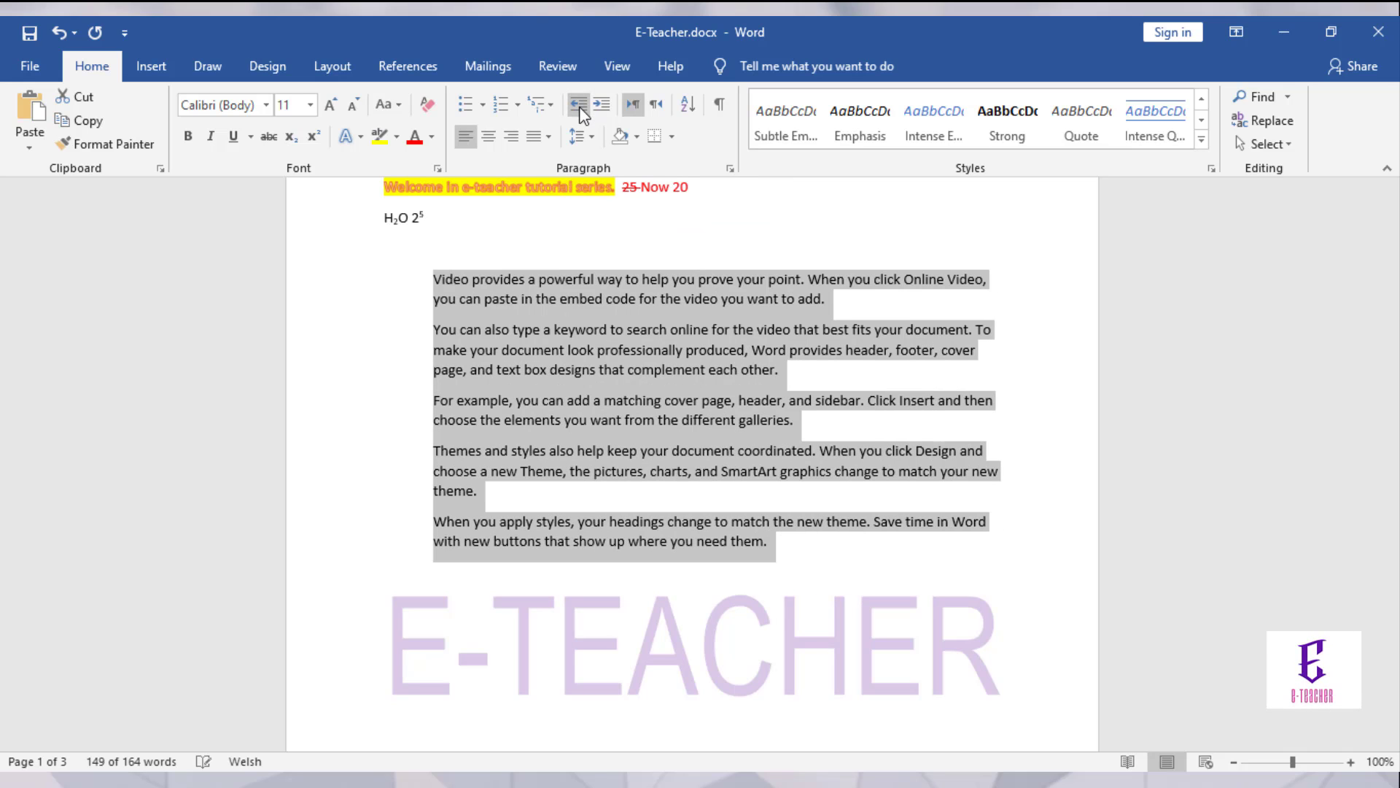
click(580, 109)
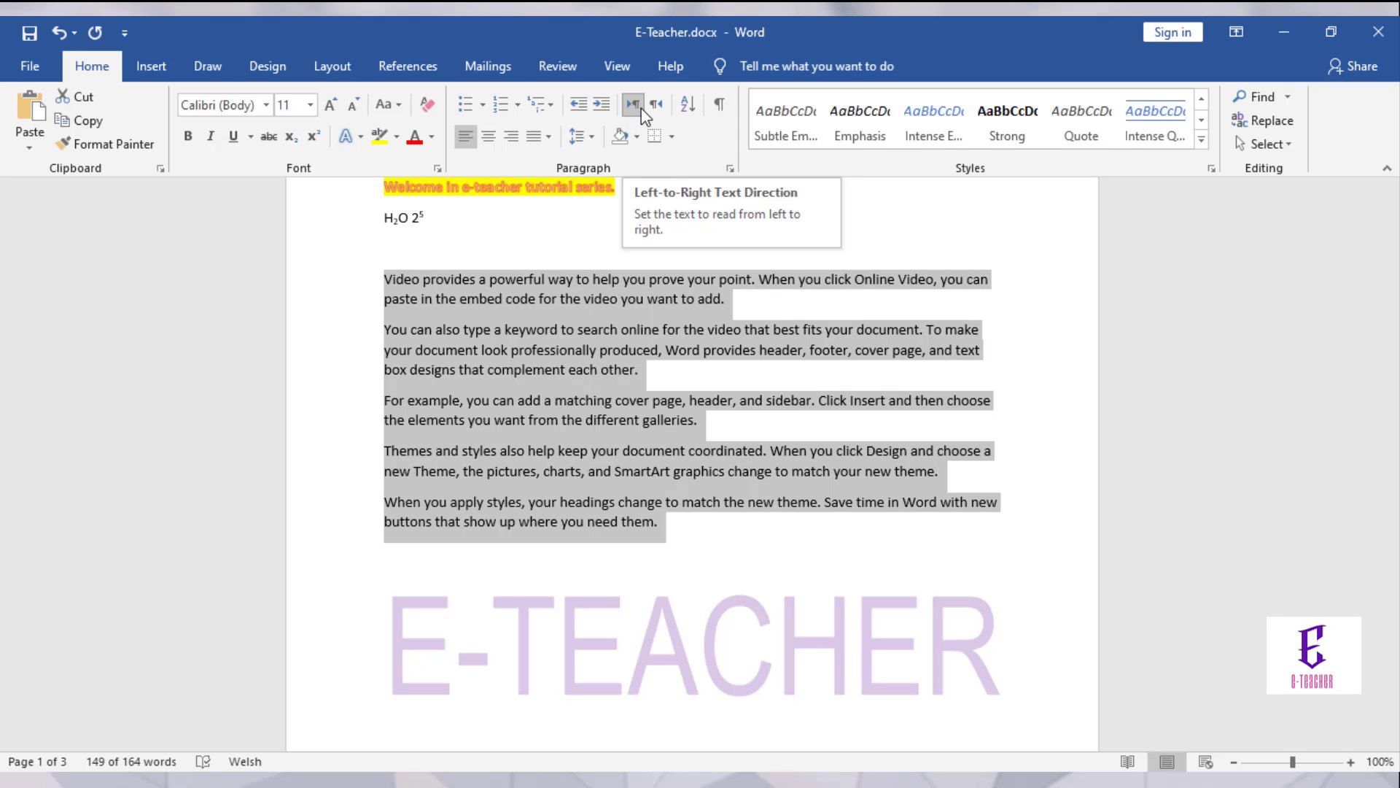
click(657, 106)
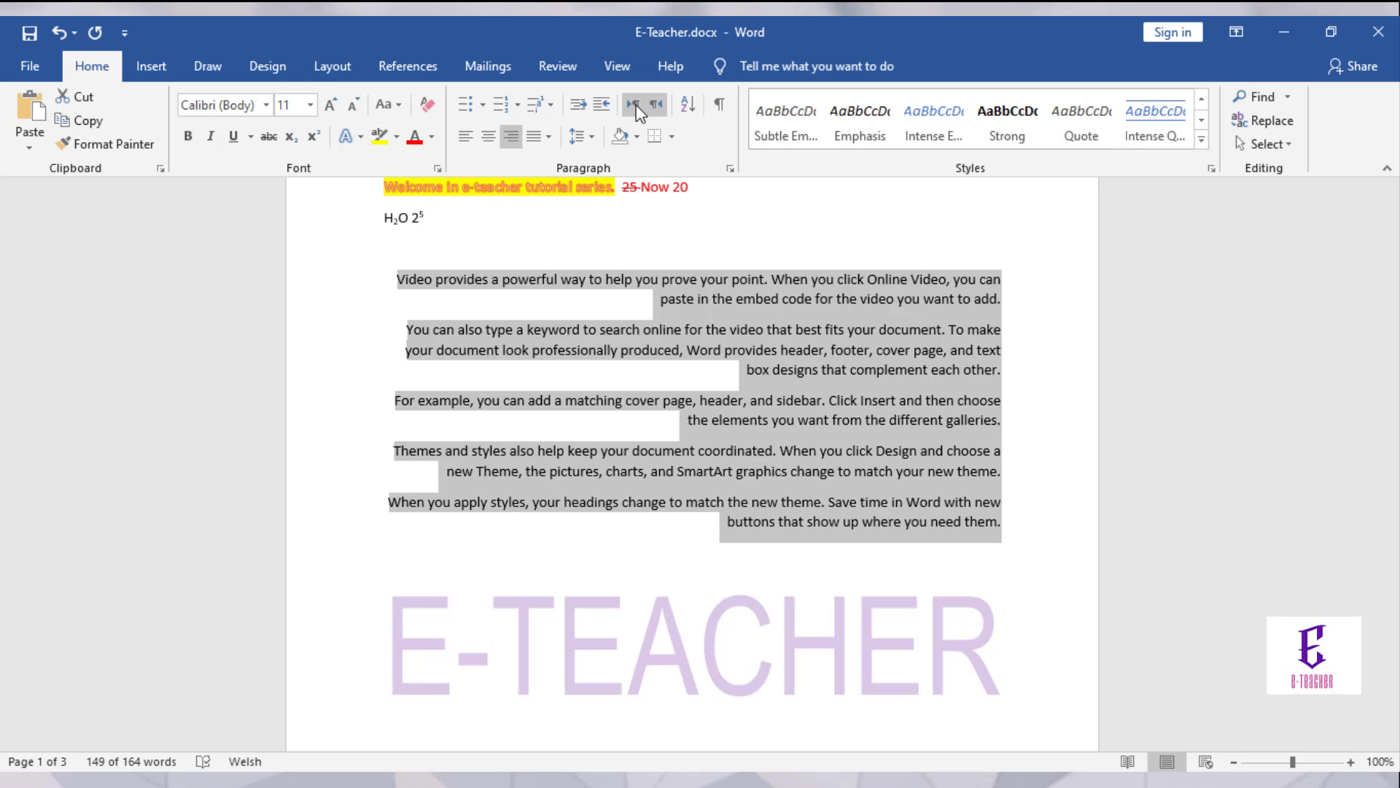
click(634, 105)
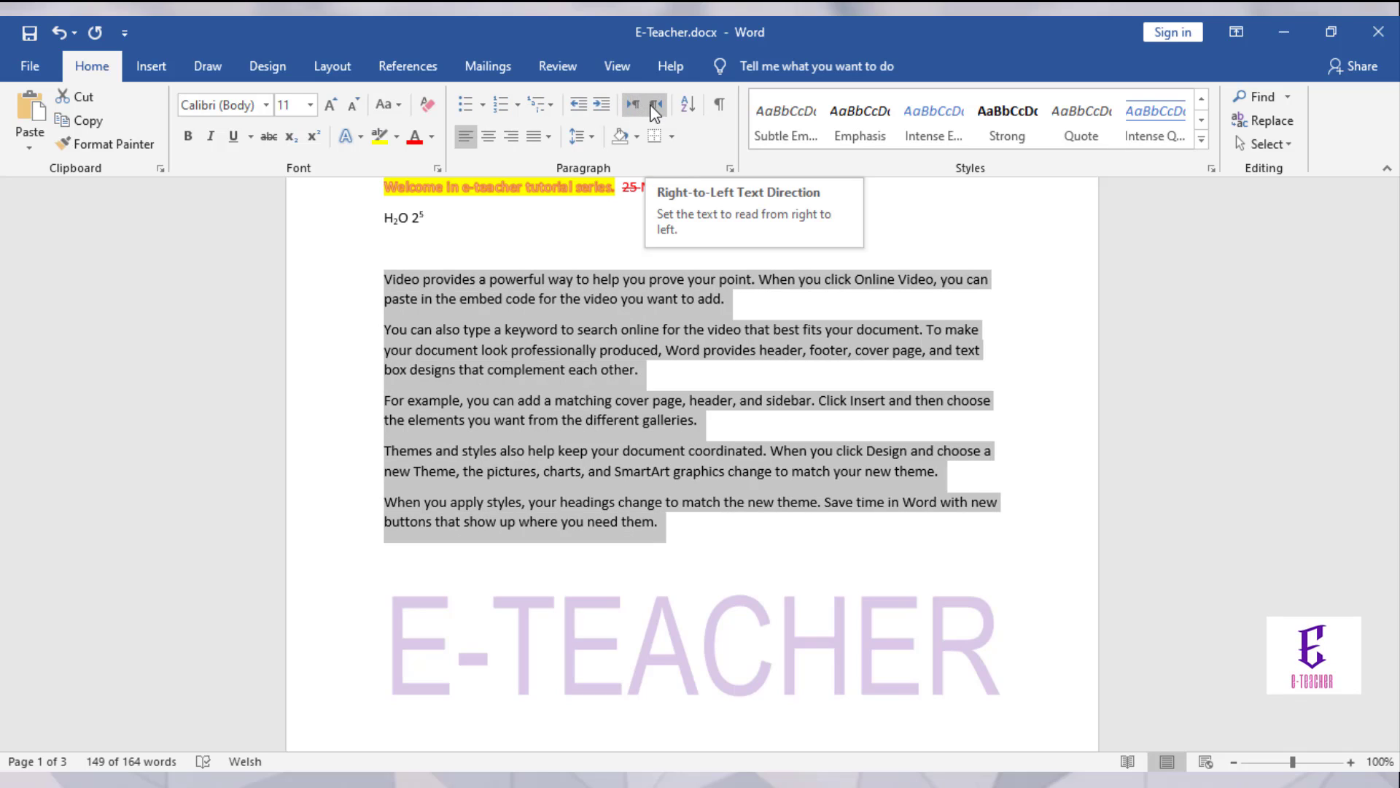
Step: Sort the five paragraphs by Paragraphs, Type Text, Ascending
click(695, 104)
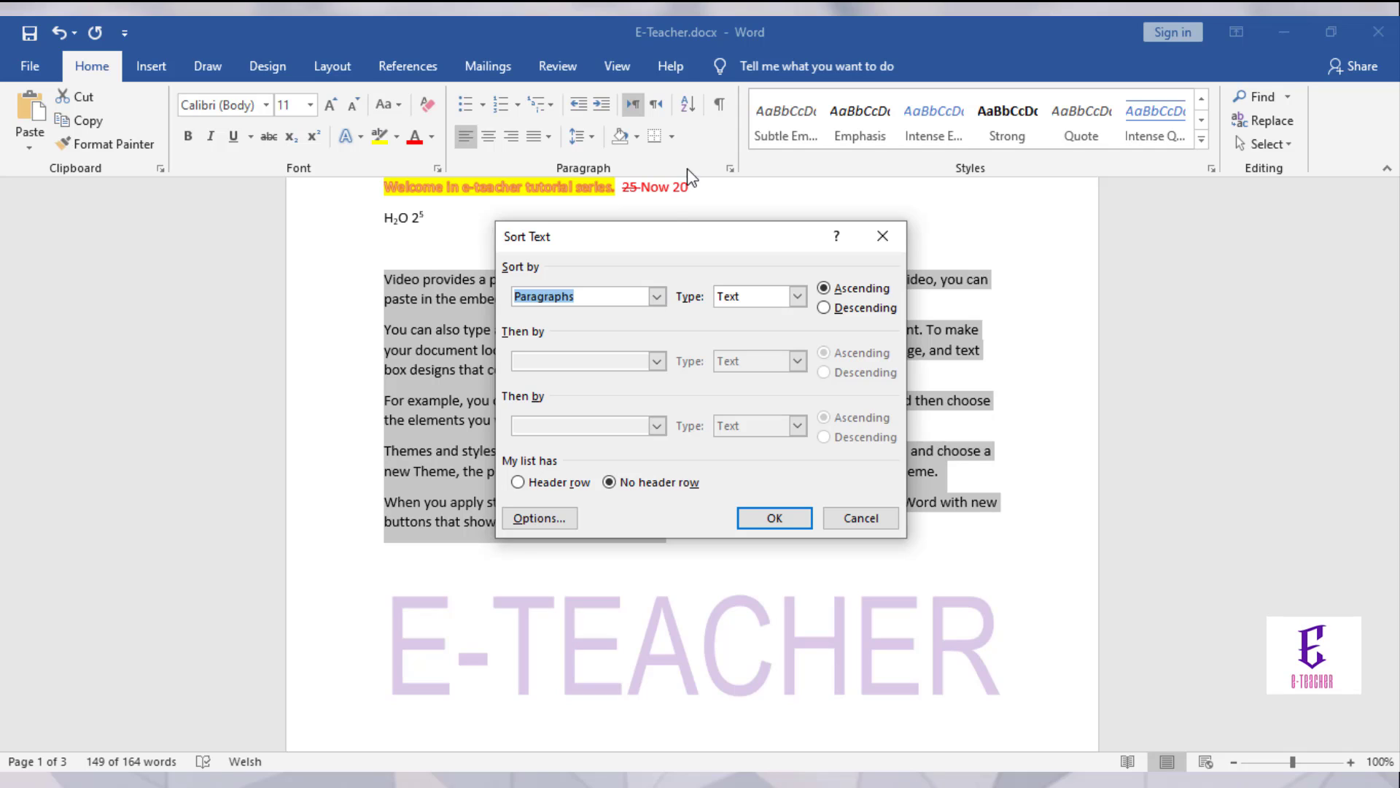
click(657, 296)
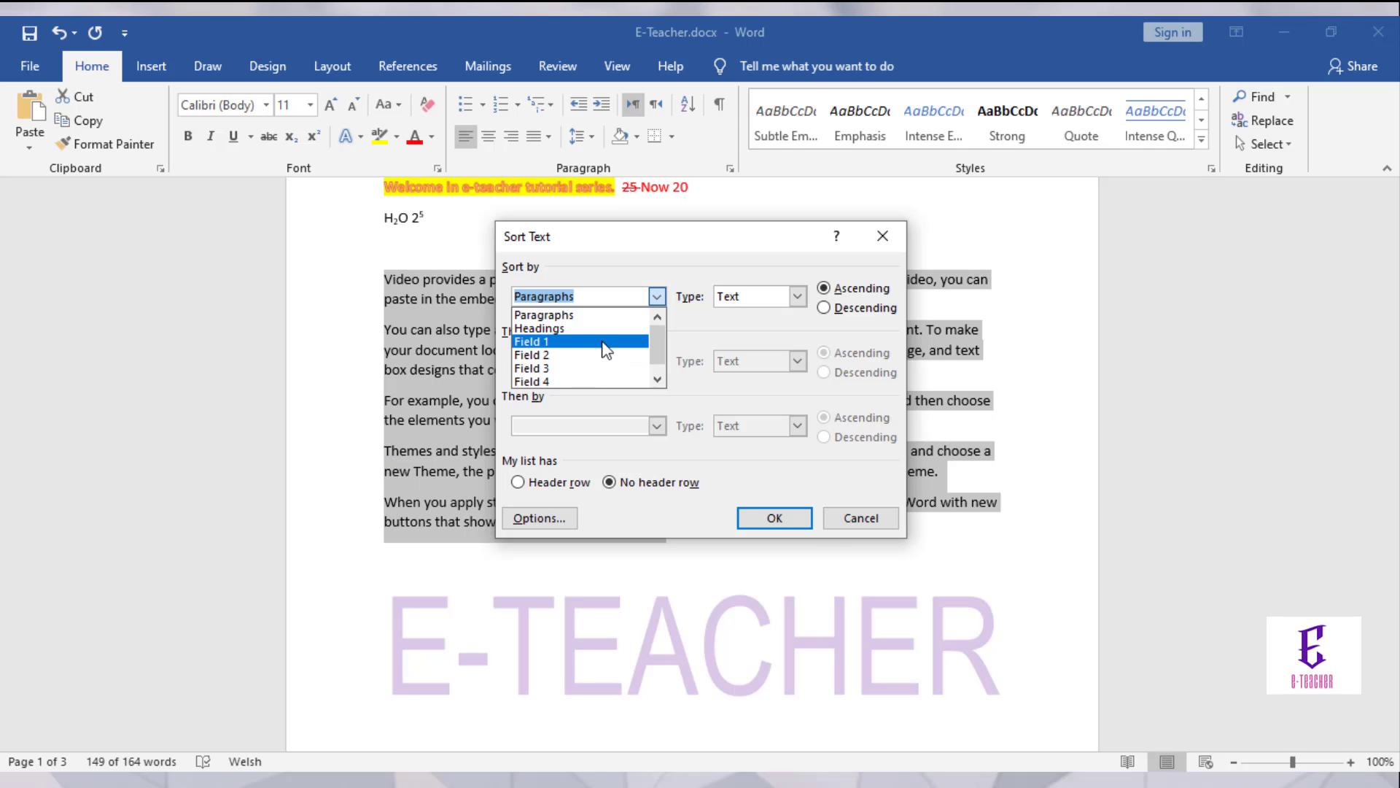
click(606, 315)
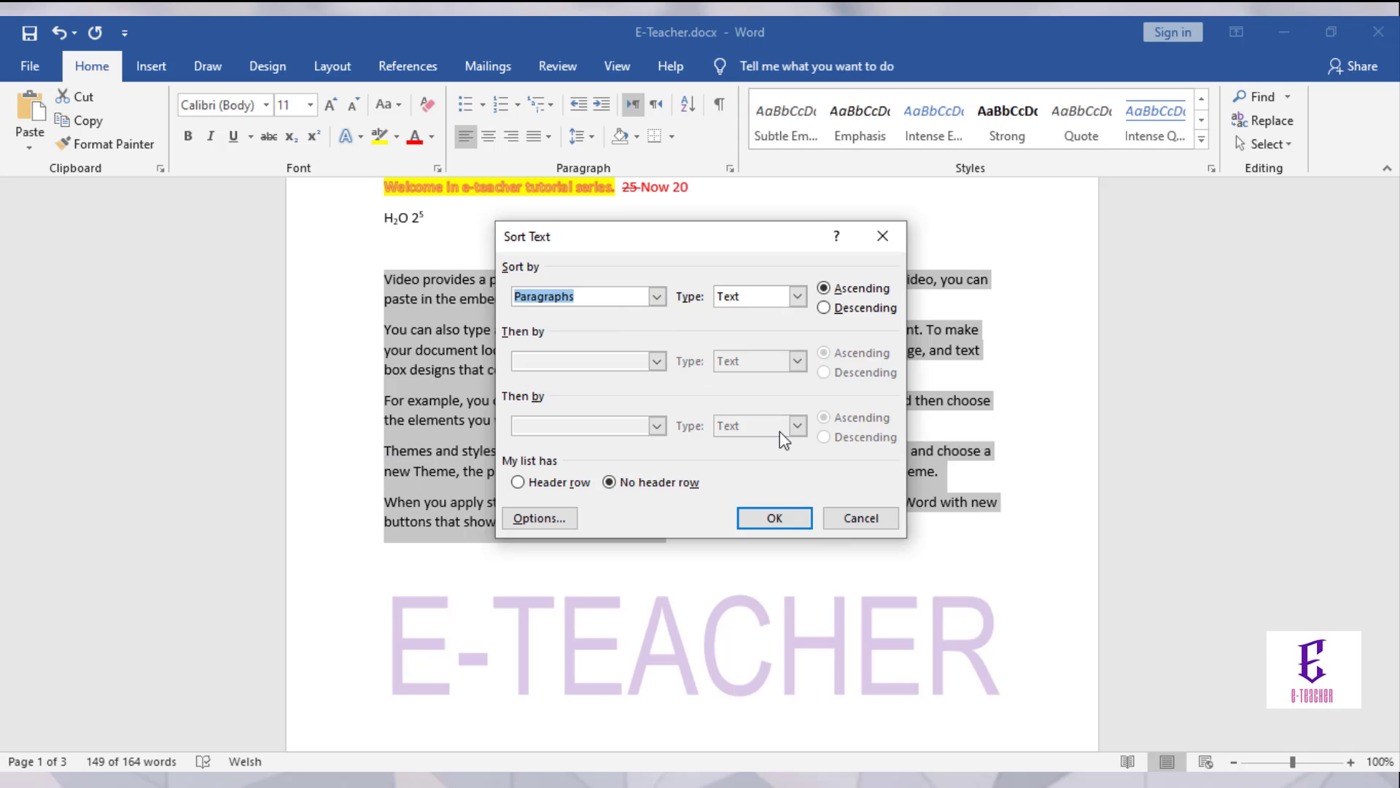
click(774, 519)
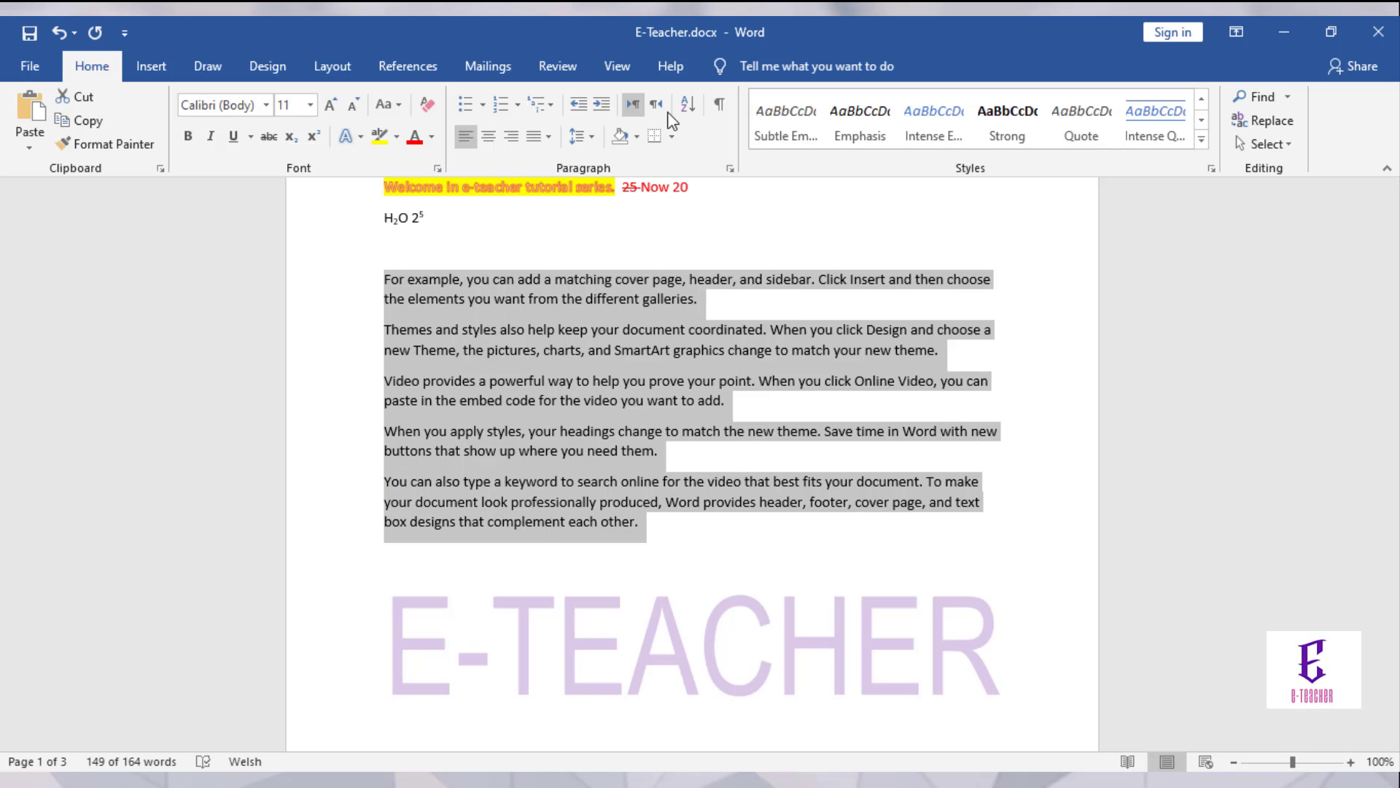
Step: Cancel the Sort dialog and undo the alphabetical sort with Ctrl+Z
click(690, 108)
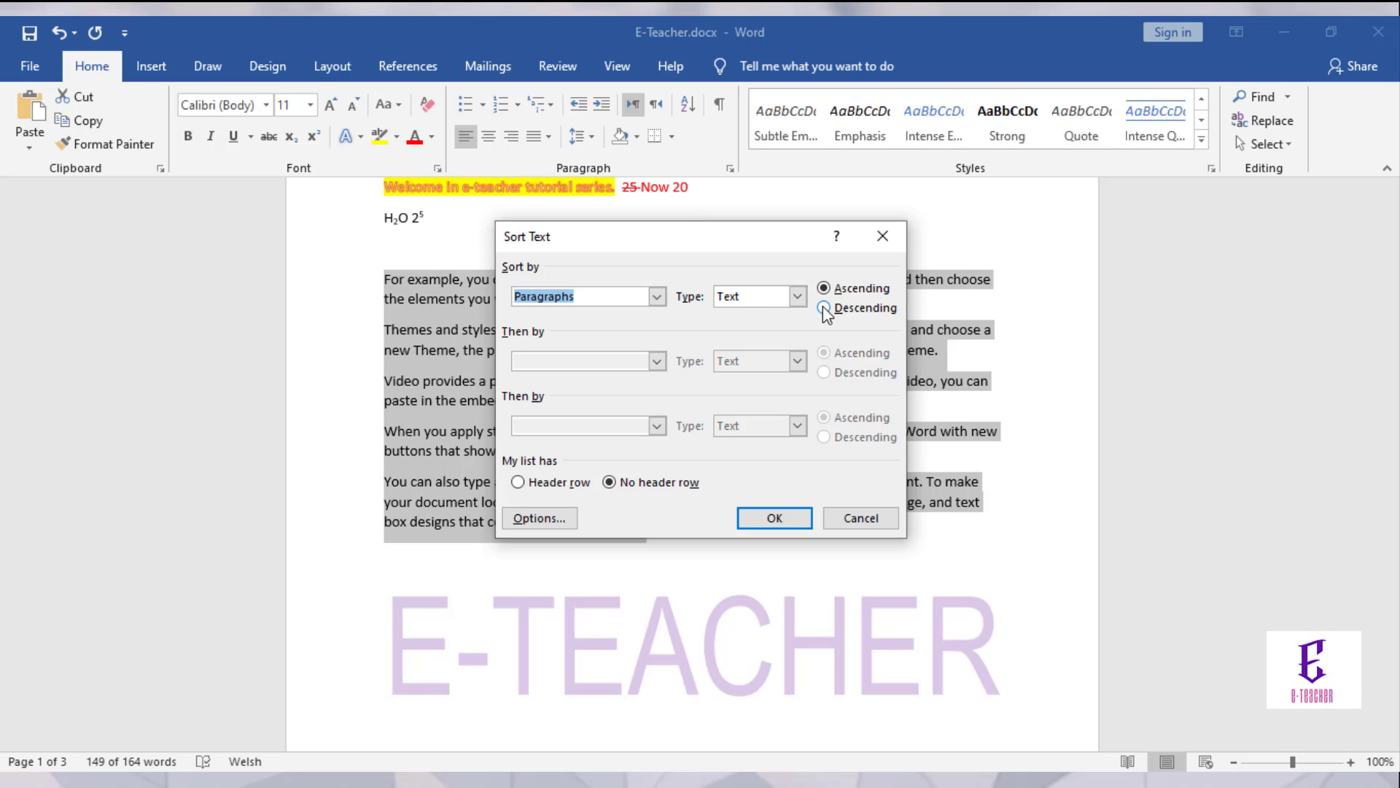
click(855, 525)
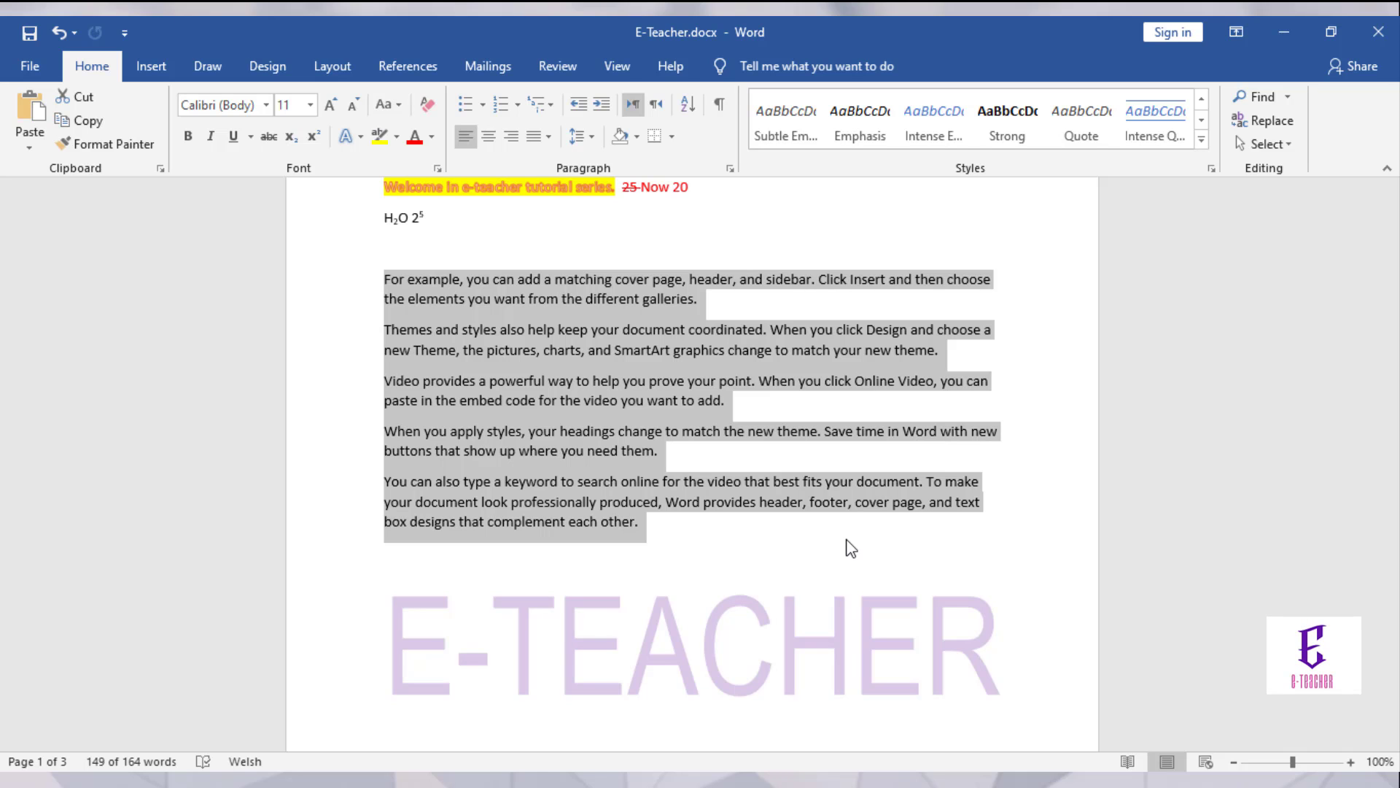
key(ctrl+z)
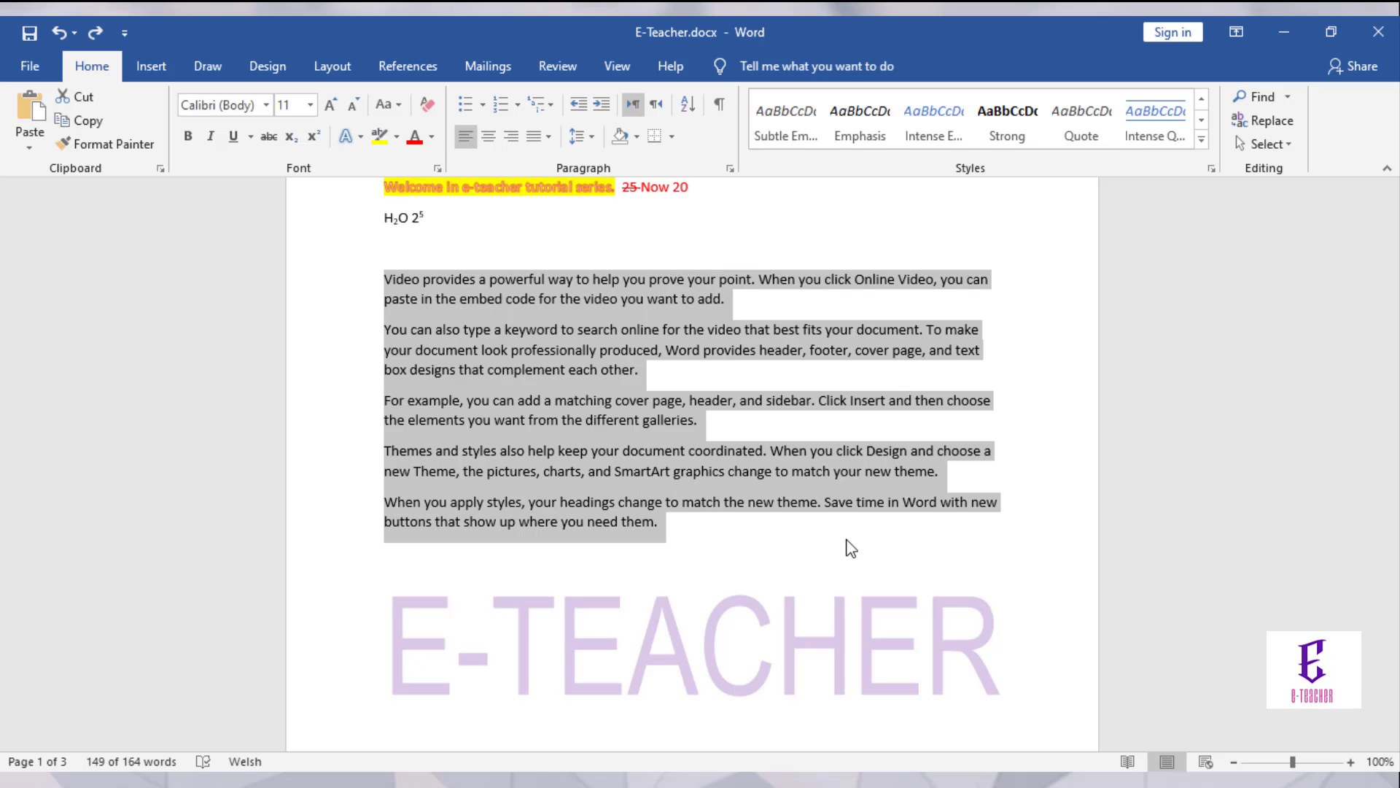
key(ctrl+shift)
key(ctrl+shift)
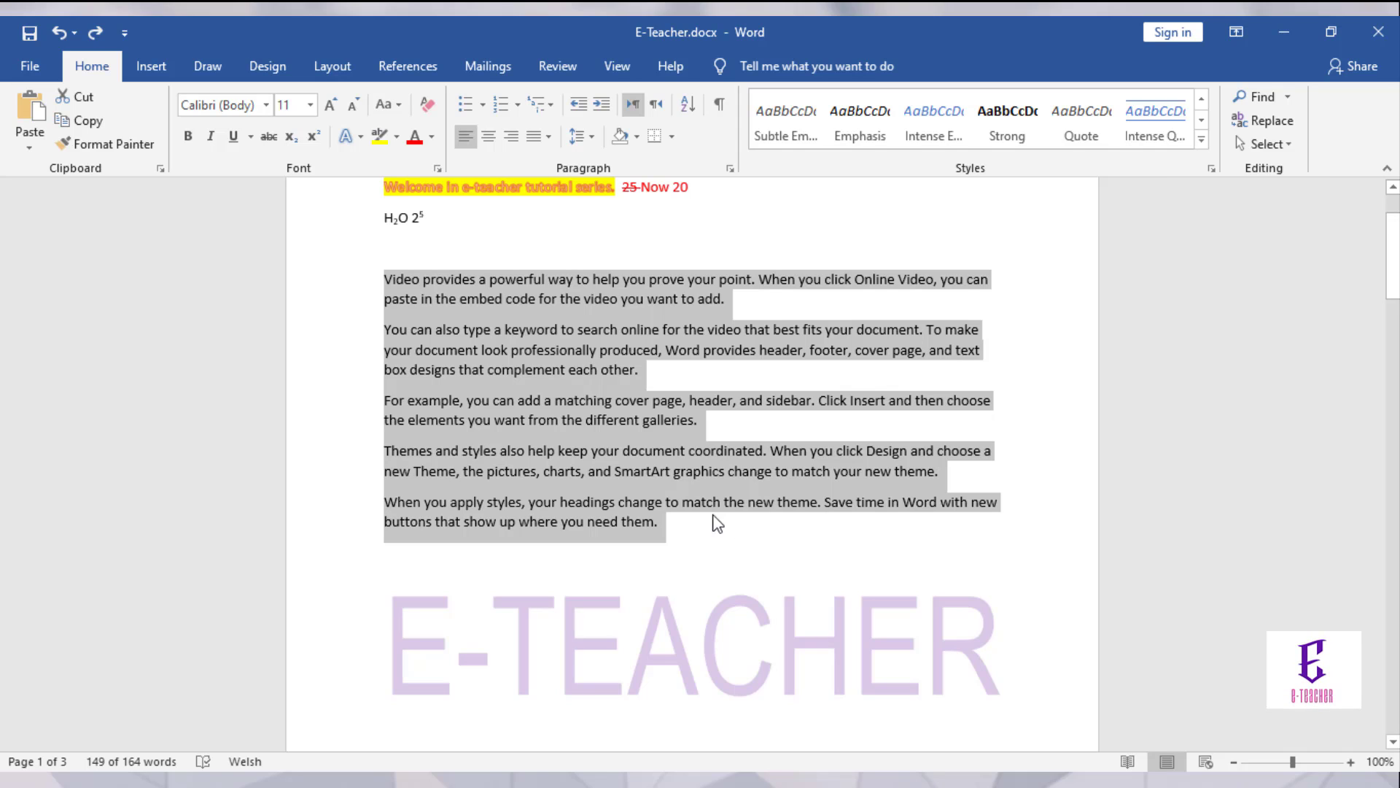
Step: Show paragraph marks with Show/Hide ¶ and open the Print preview
click(719, 107)
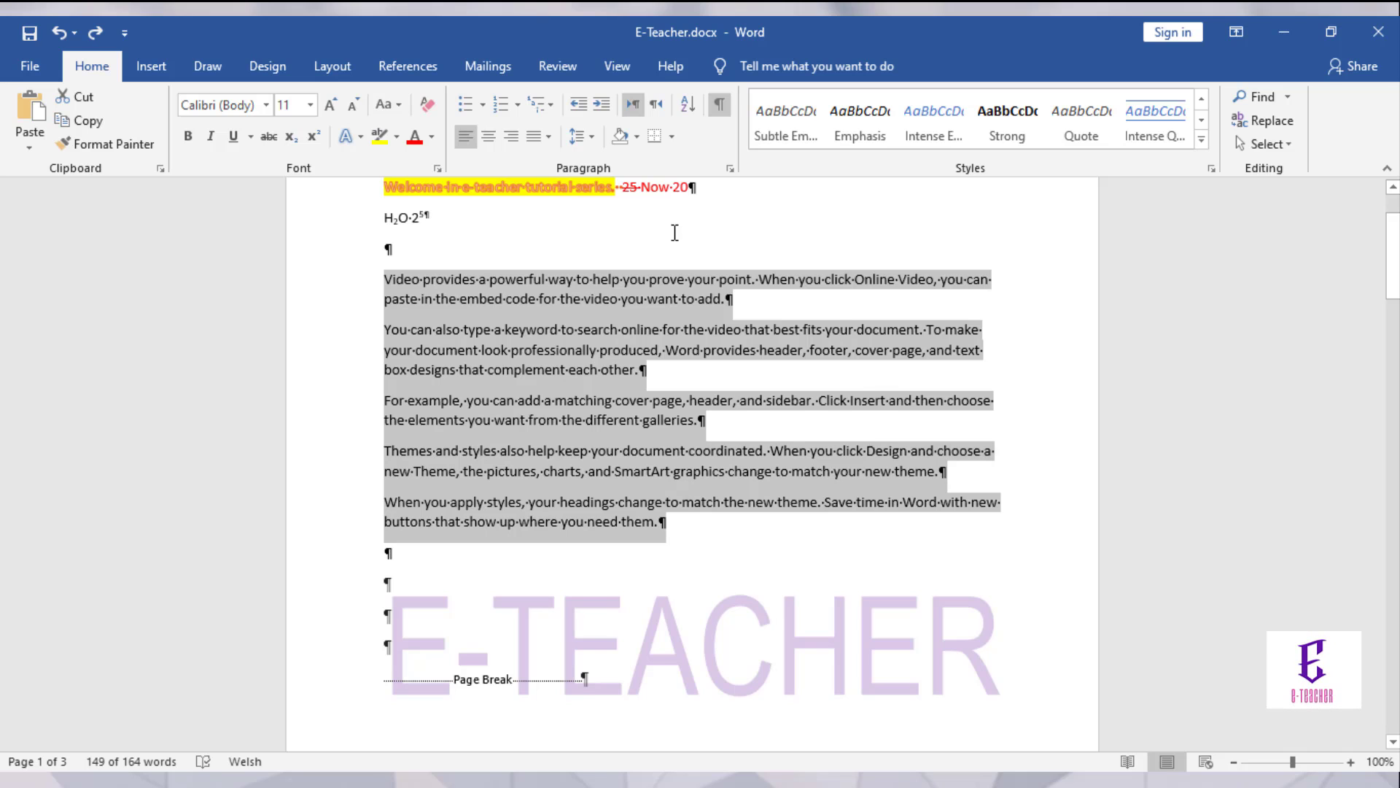
key(ctrl+p)
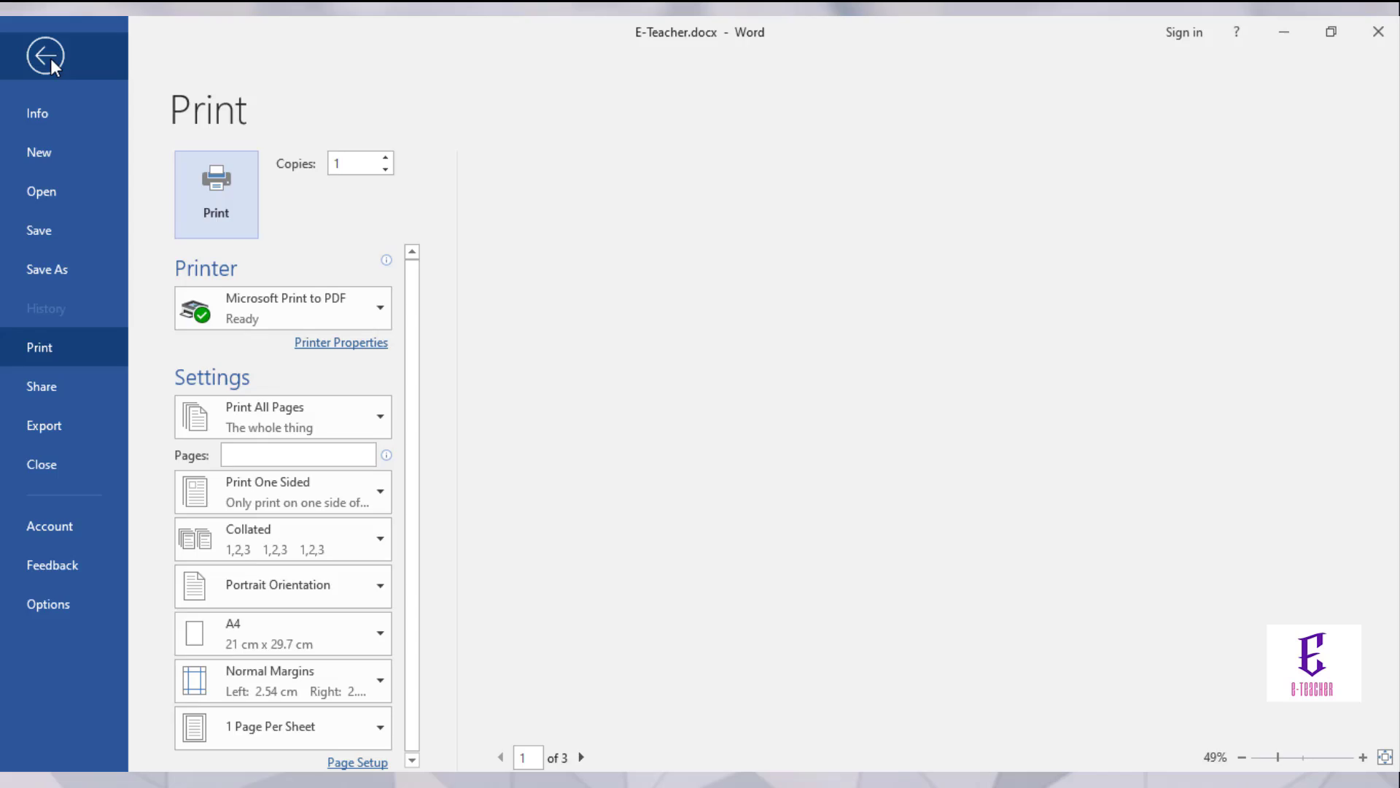
Step: Leave the print preview and hide the paragraph marks and page break again
click(48, 54)
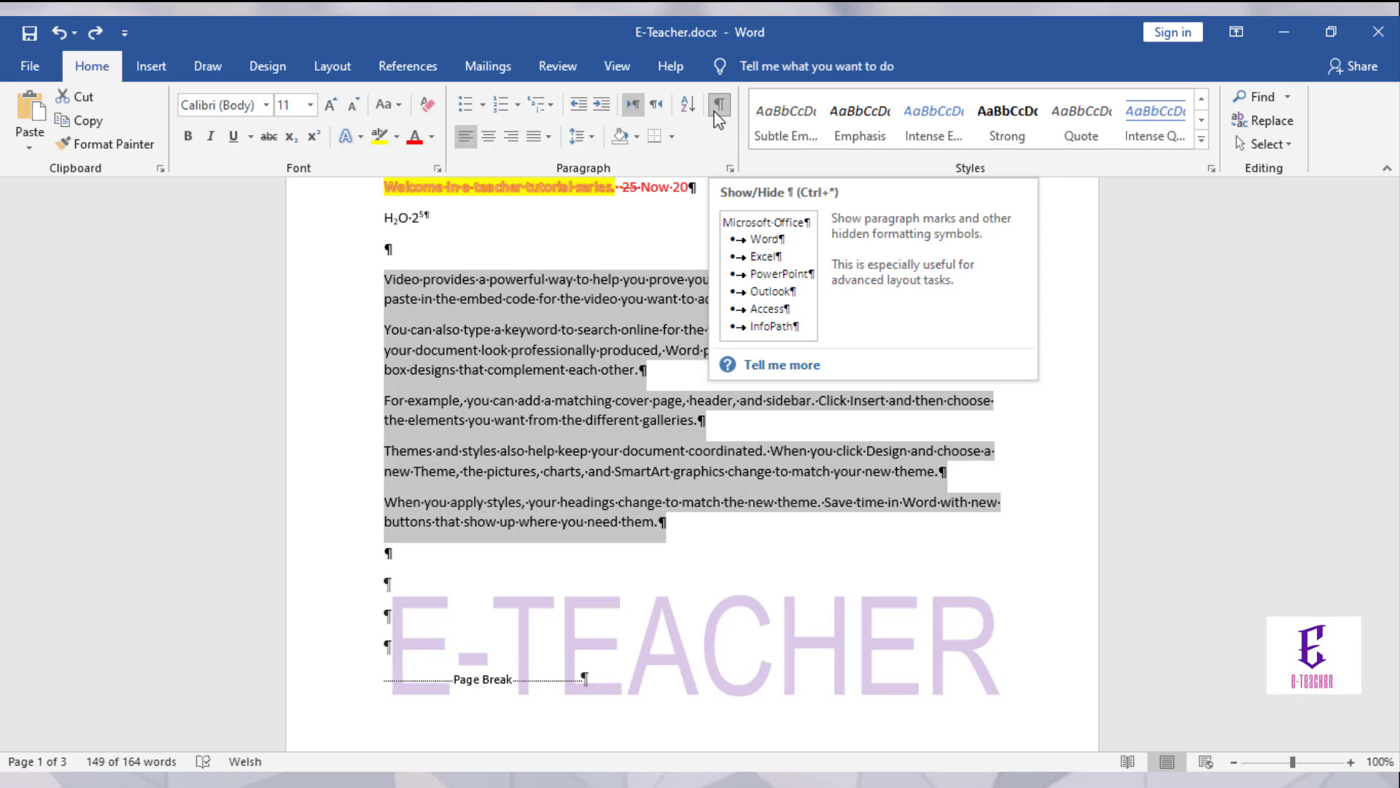
click(718, 109)
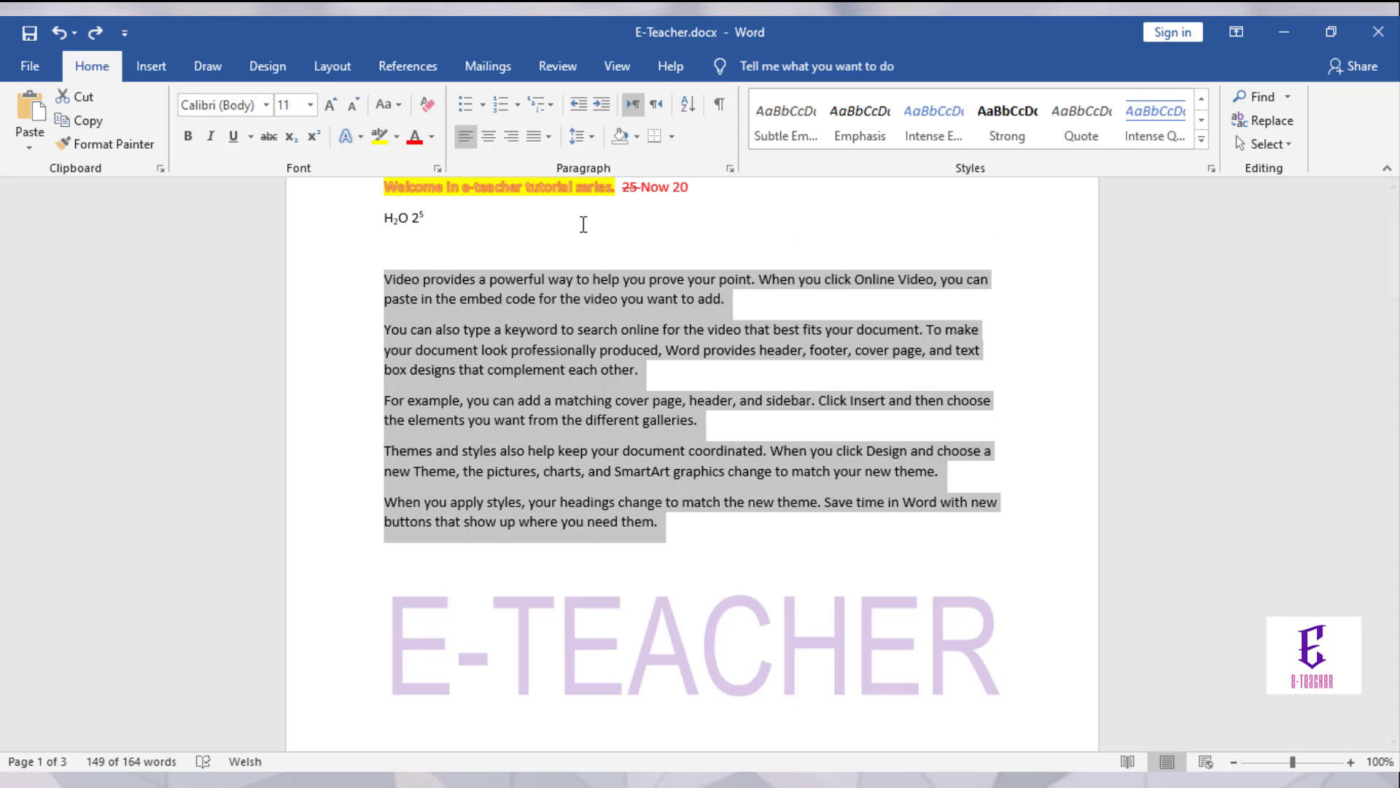
Step: Try centred, right and left alignment on the five paragraphs, then justify them
click(488, 138)
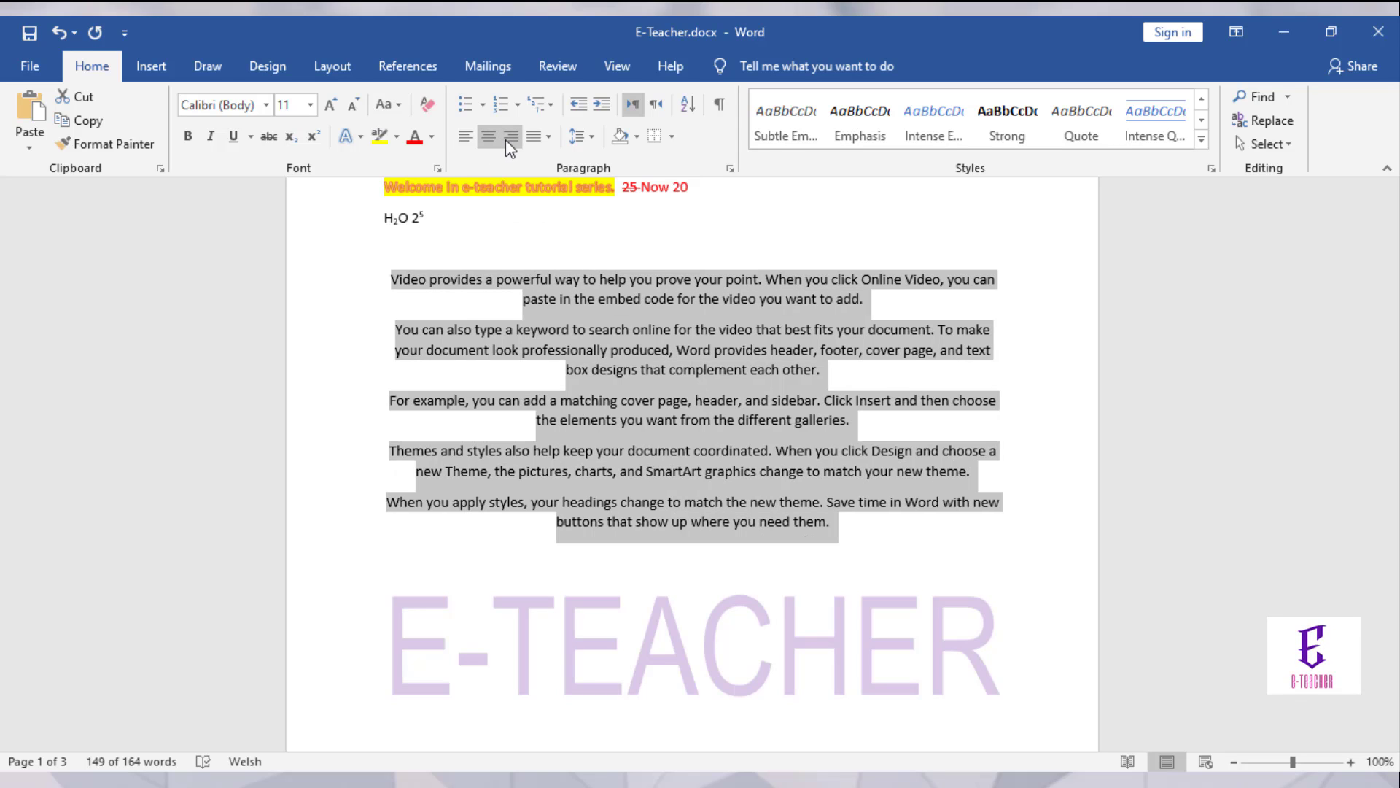
click(507, 138)
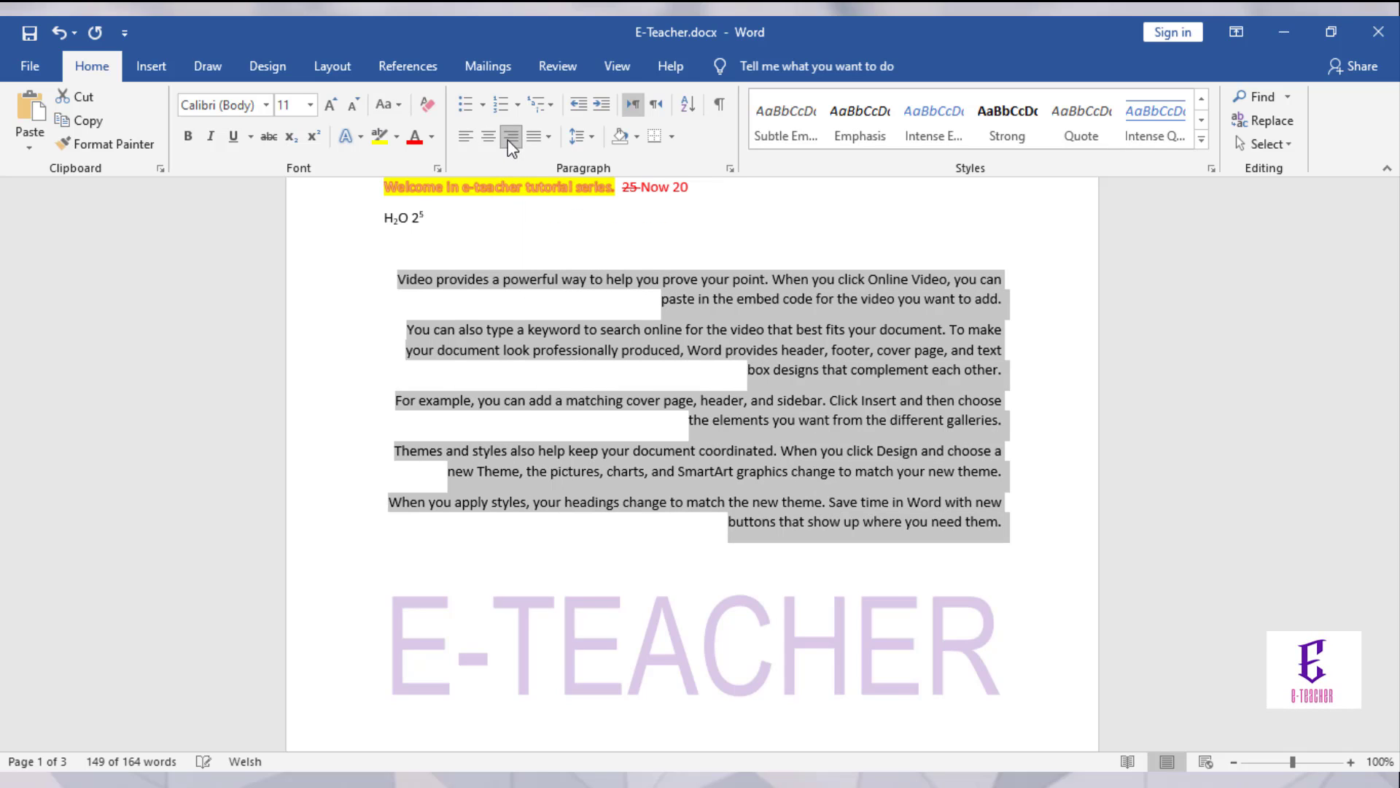
click(463, 145)
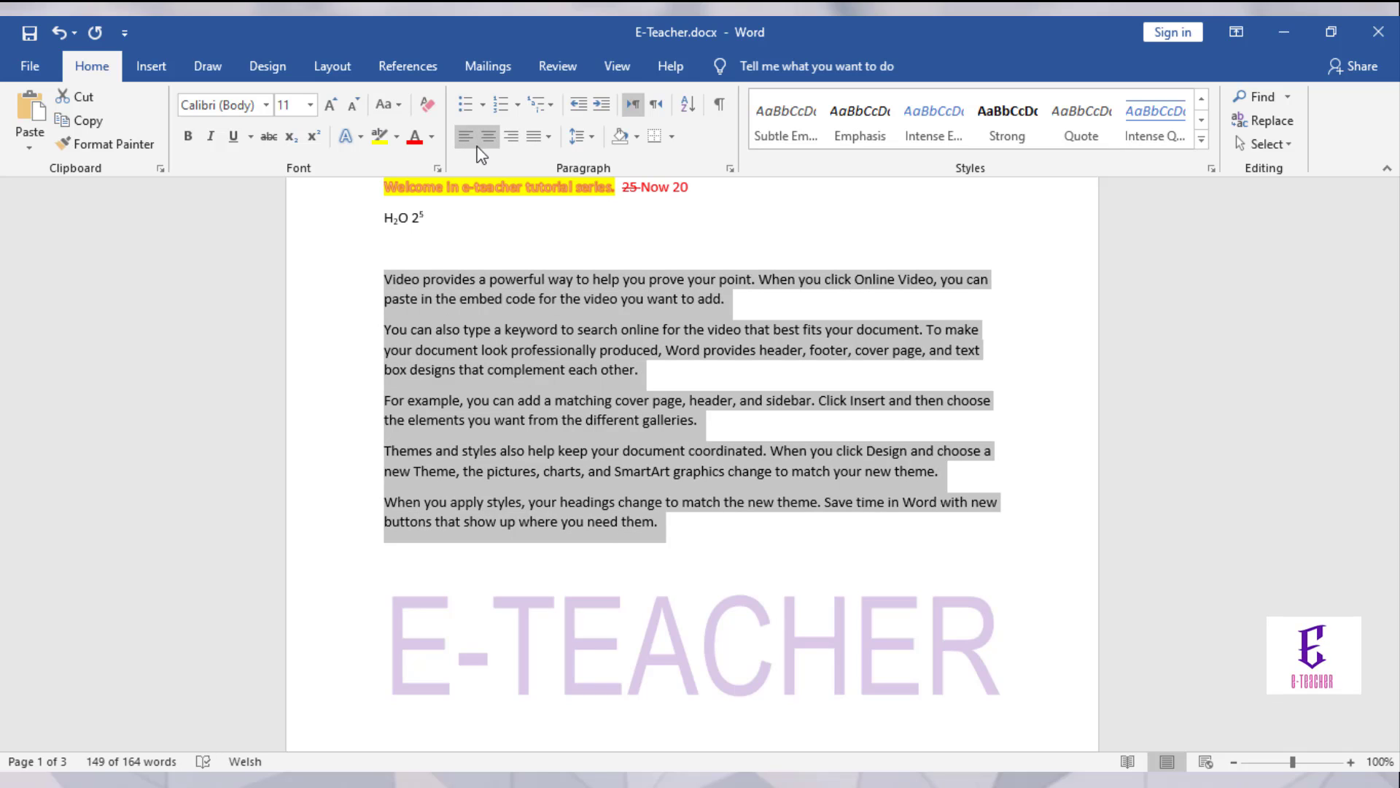
click(546, 138)
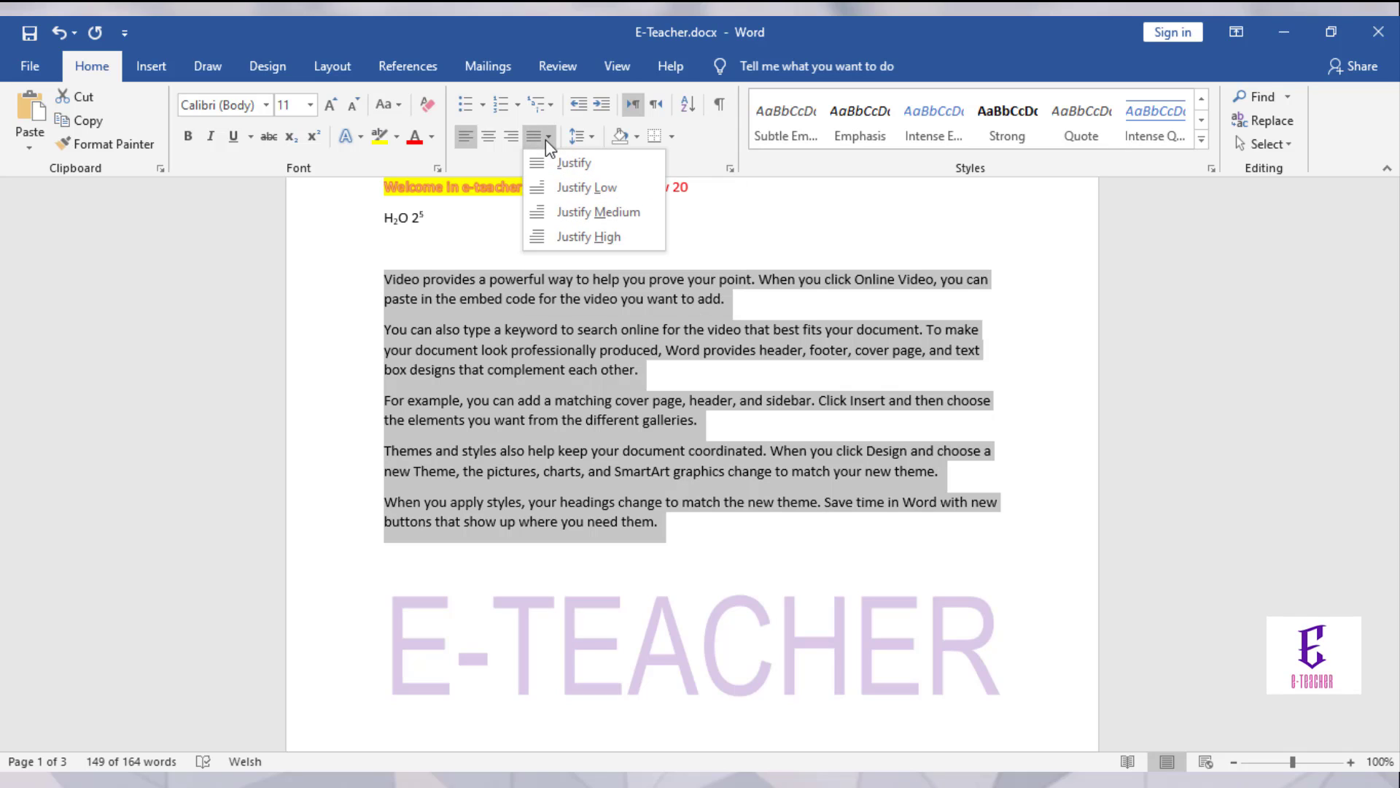
click(546, 159)
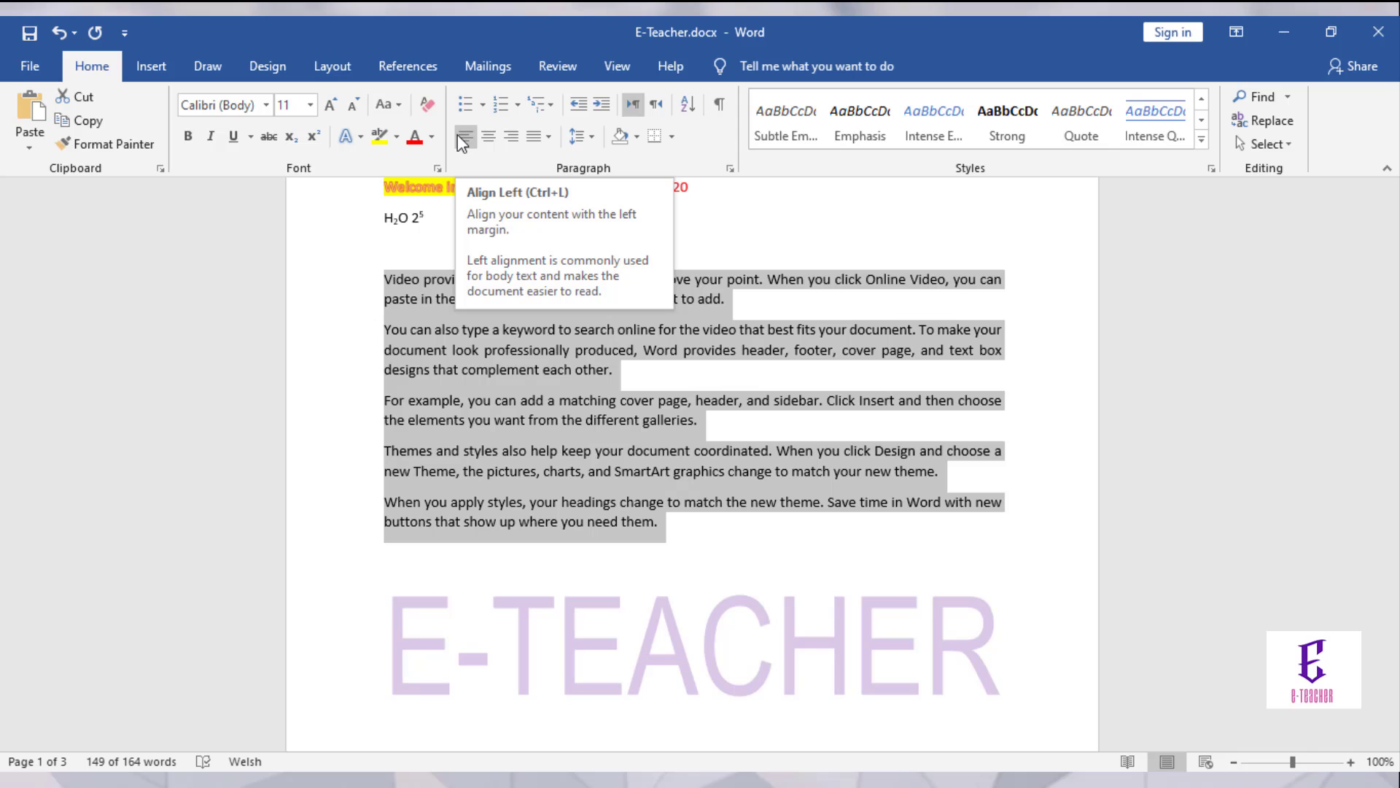
click(592, 140)
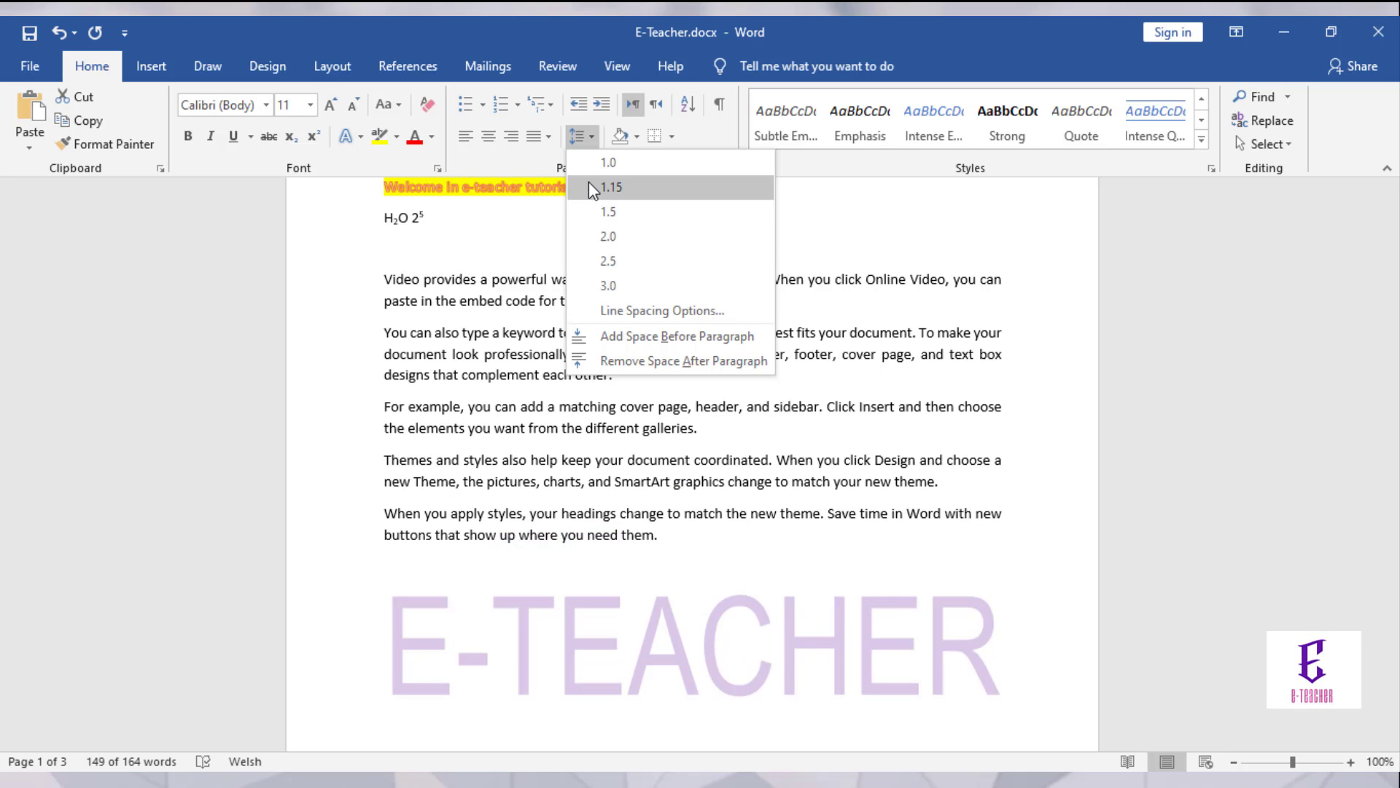
Step: Set the paragraphs to 1.0 line spacing and shade them Blue, Accent 5, Lighter 40%
click(588, 161)
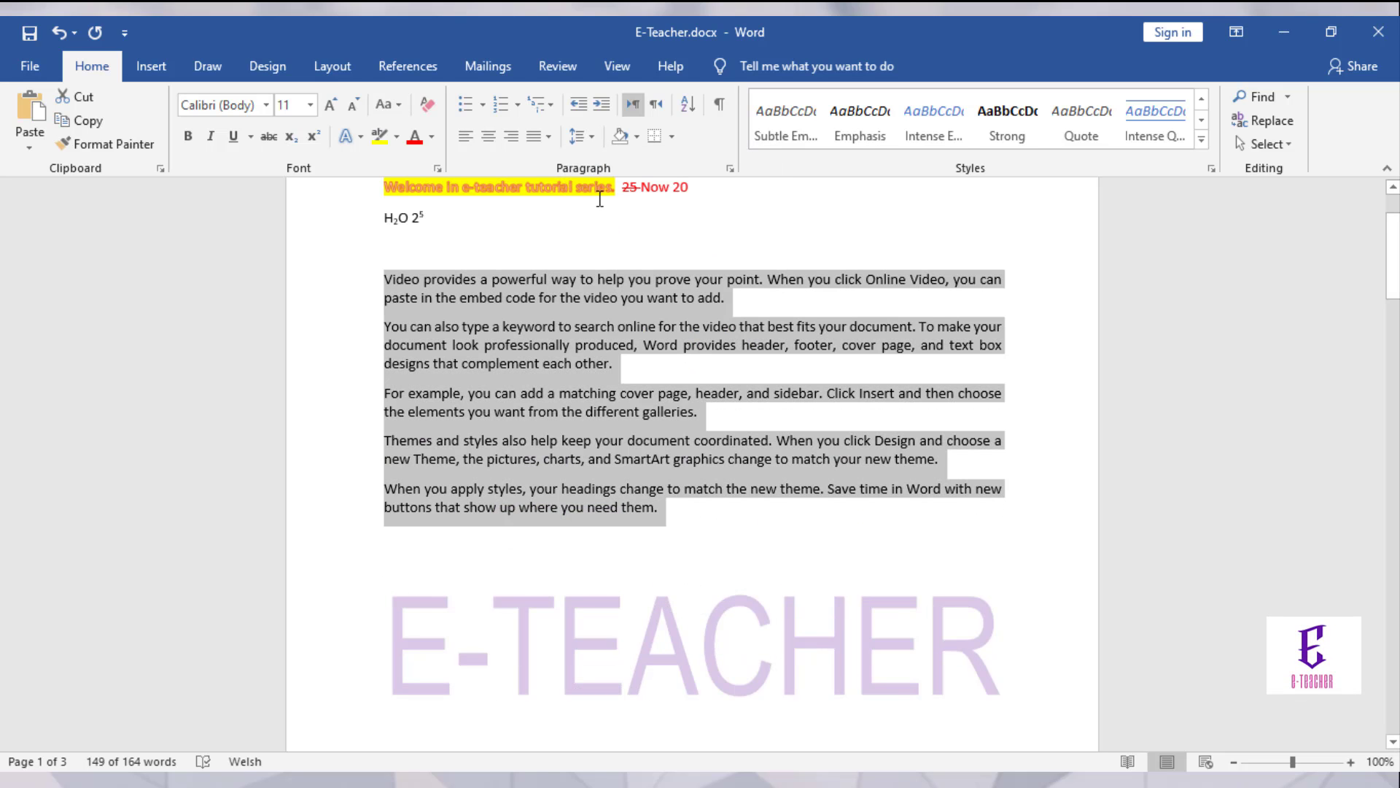
click(636, 138)
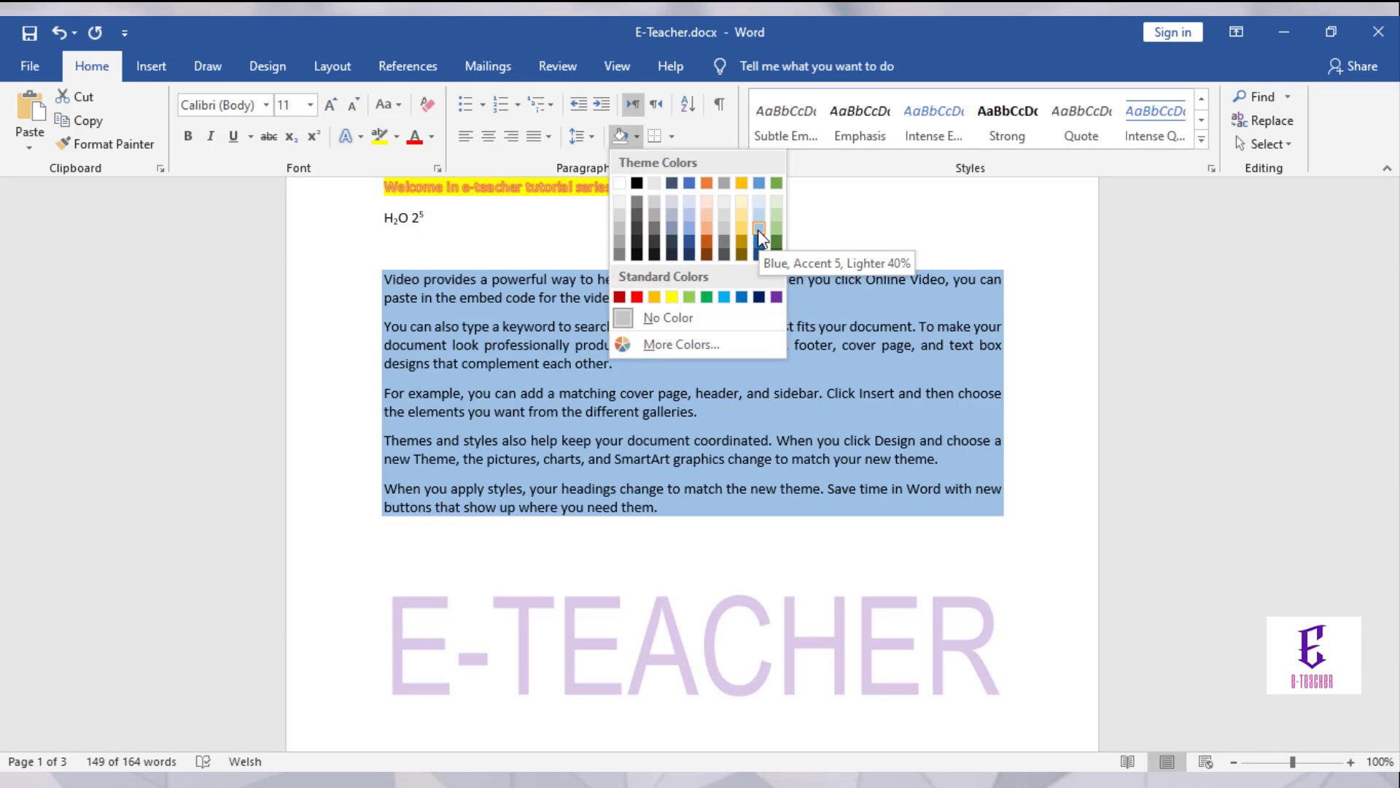
click(758, 228)
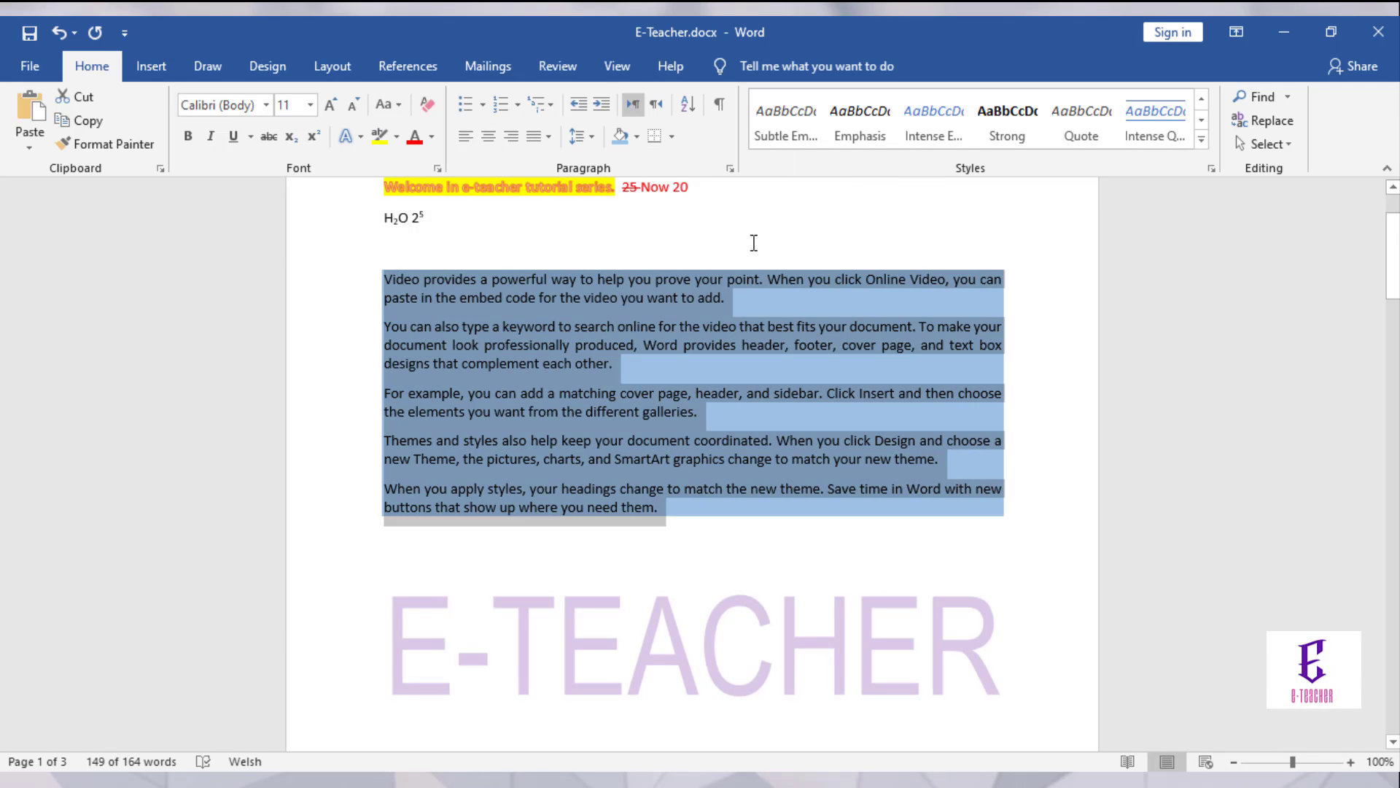
click(753, 244)
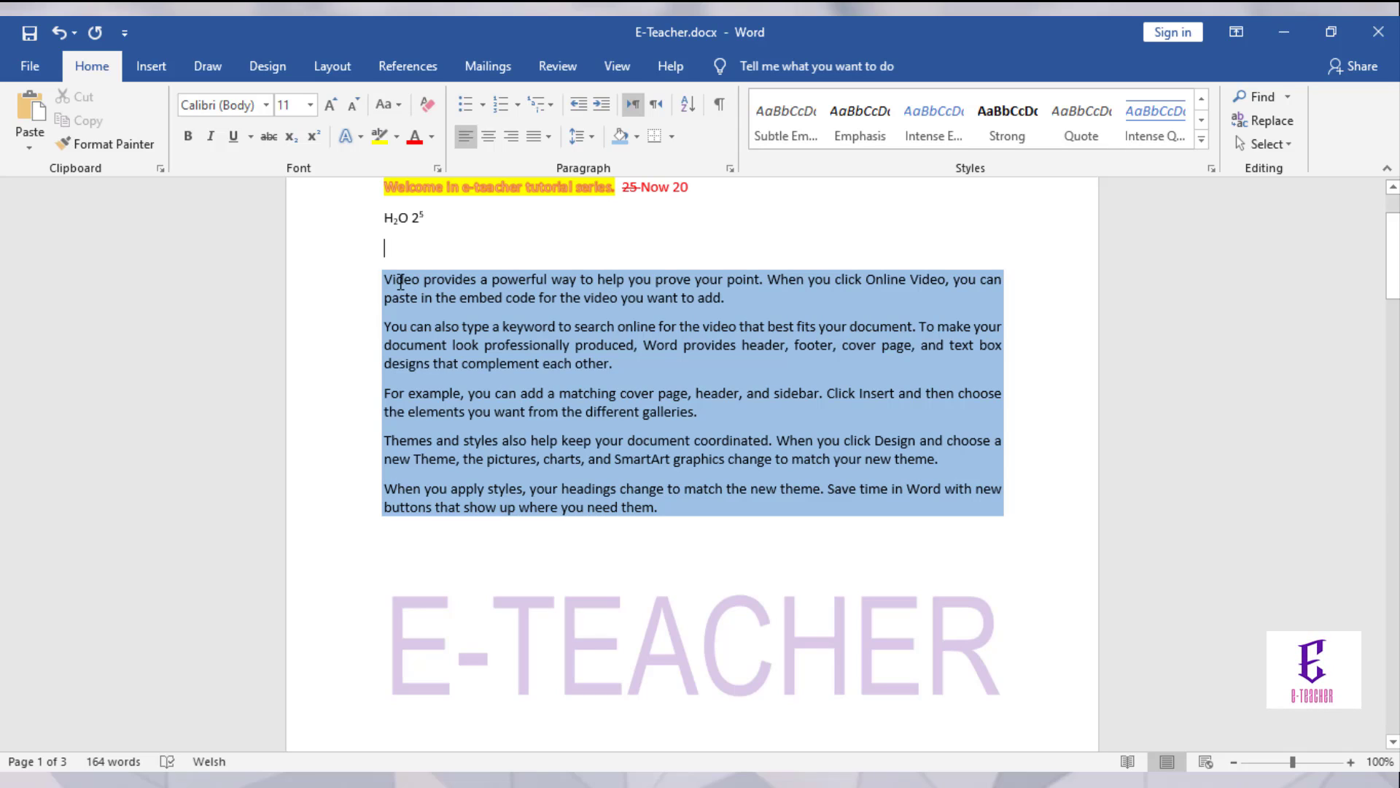
mouse_move(384, 279)
mouse_down()
mouse_move(651, 425)
mouse_move(578, 490)
mouse_move(581, 522)
mouse_up()
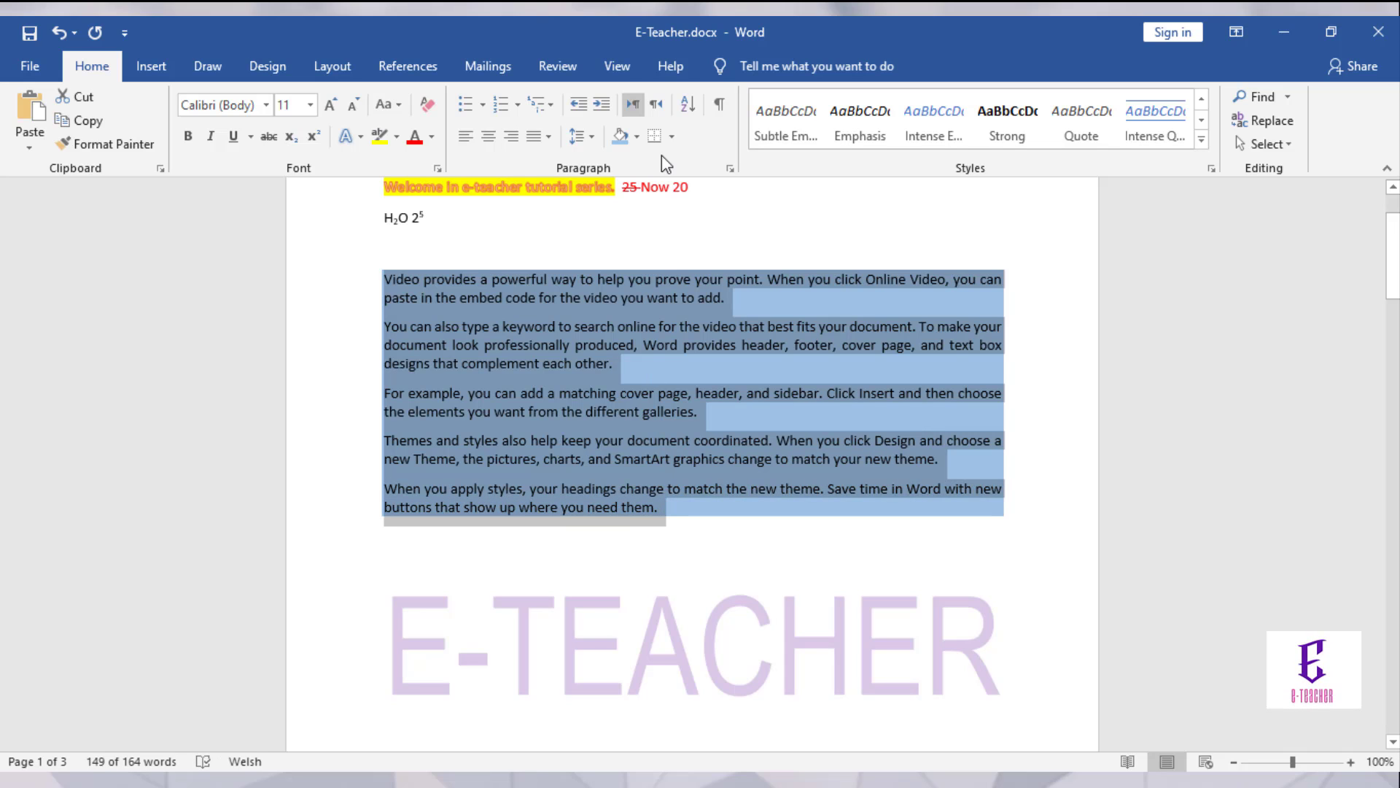
click(671, 138)
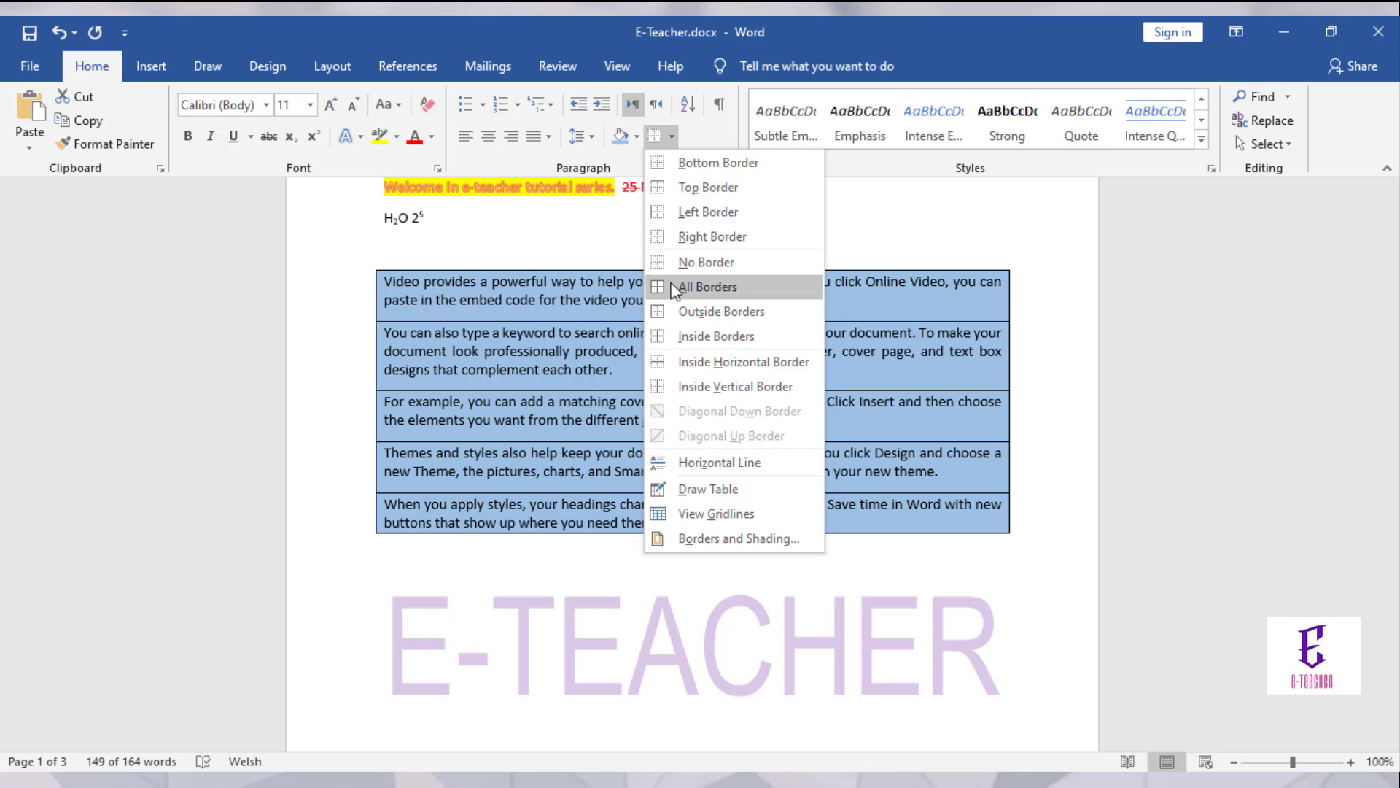
Step: Apply All Borders to the five shaded paragraphs, boxing each one
click(671, 285)
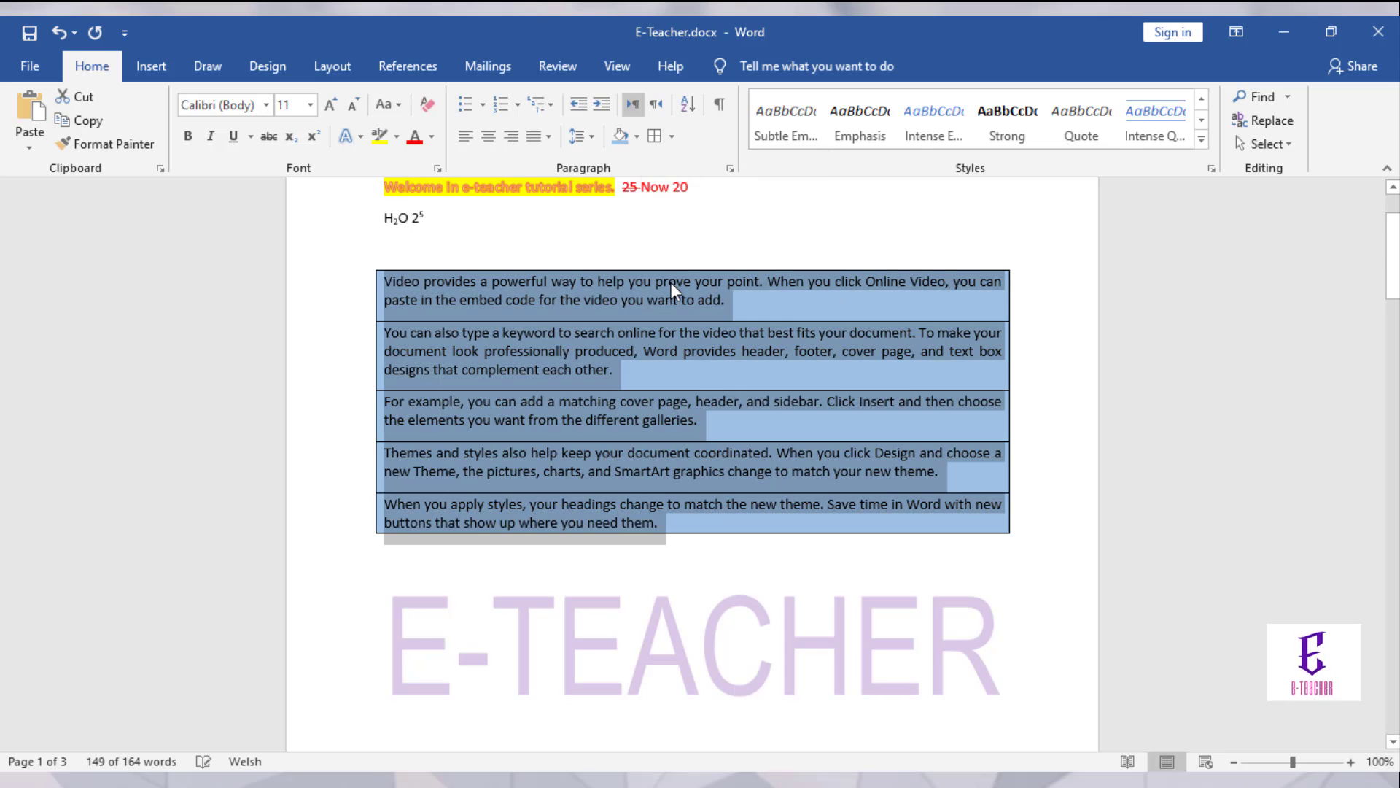
click(646, 231)
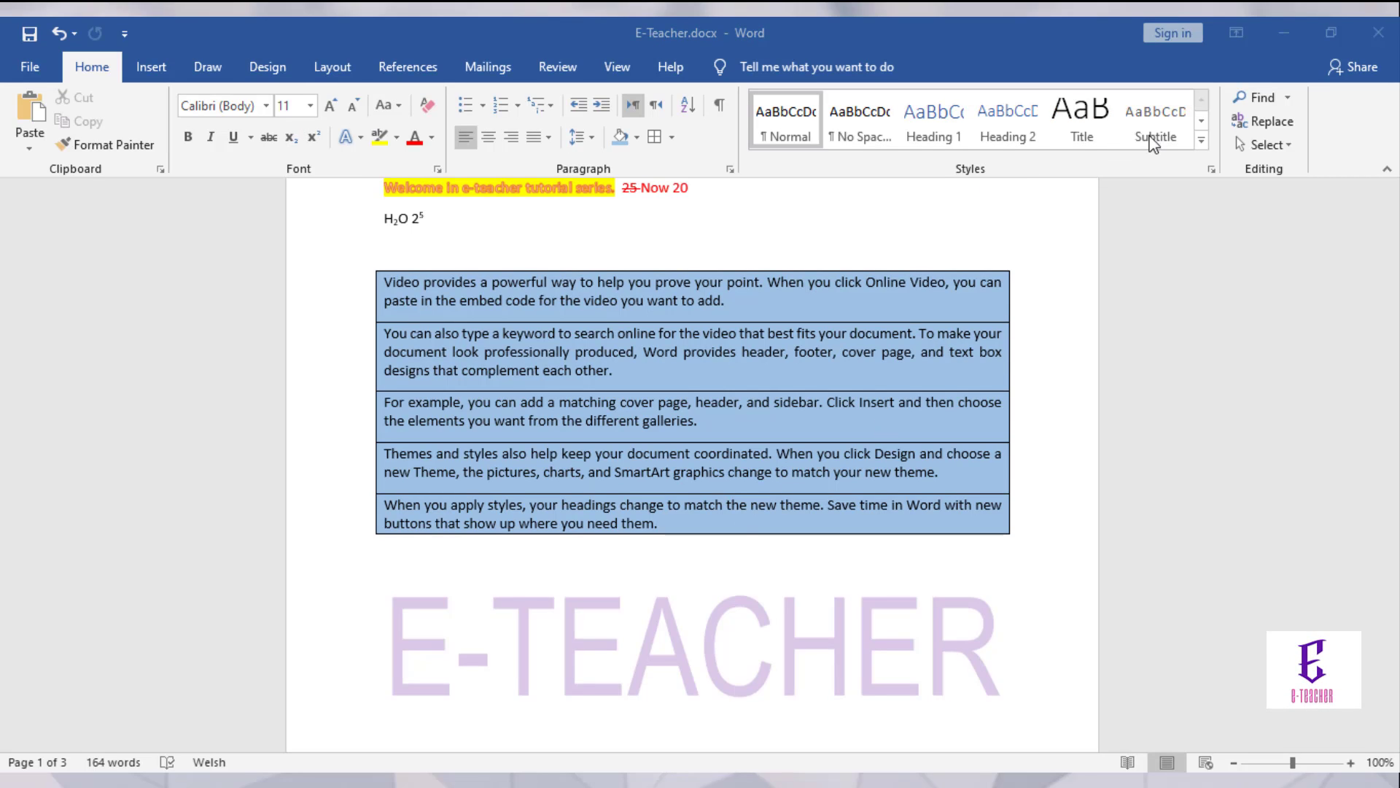
Step: Apply the Intense Quote style to the five selected paragraphs
click(1202, 145)
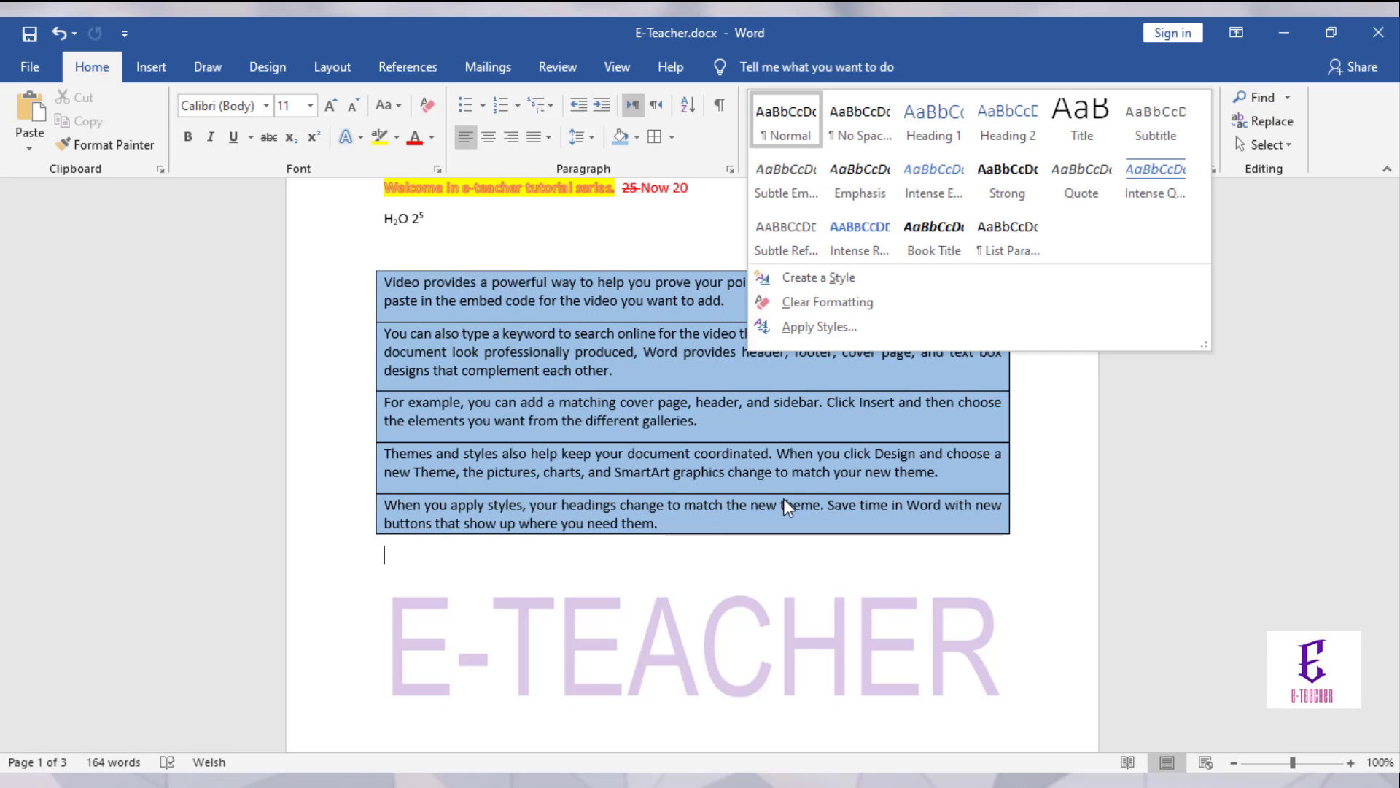
key(Escape)
drag(661, 531, 389, 256)
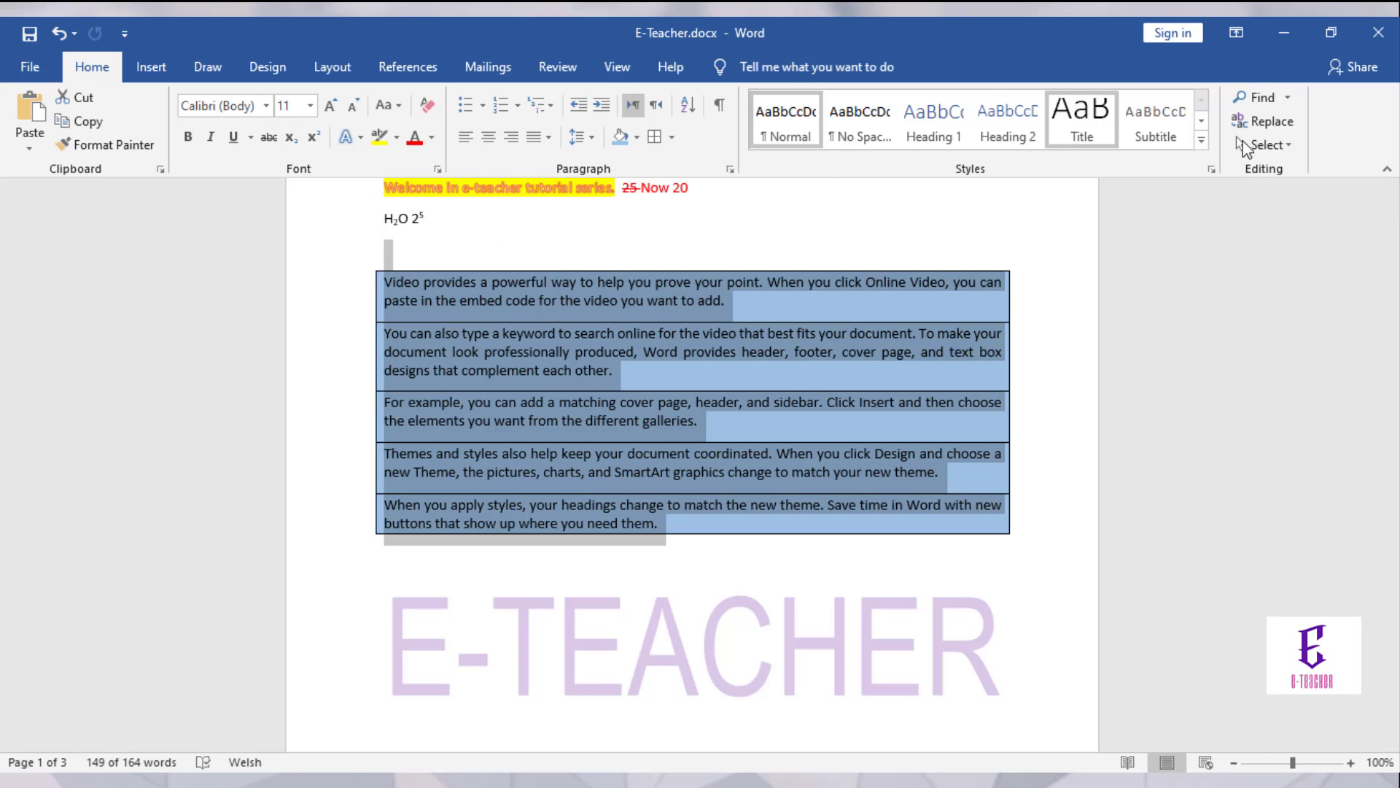
click(1202, 140)
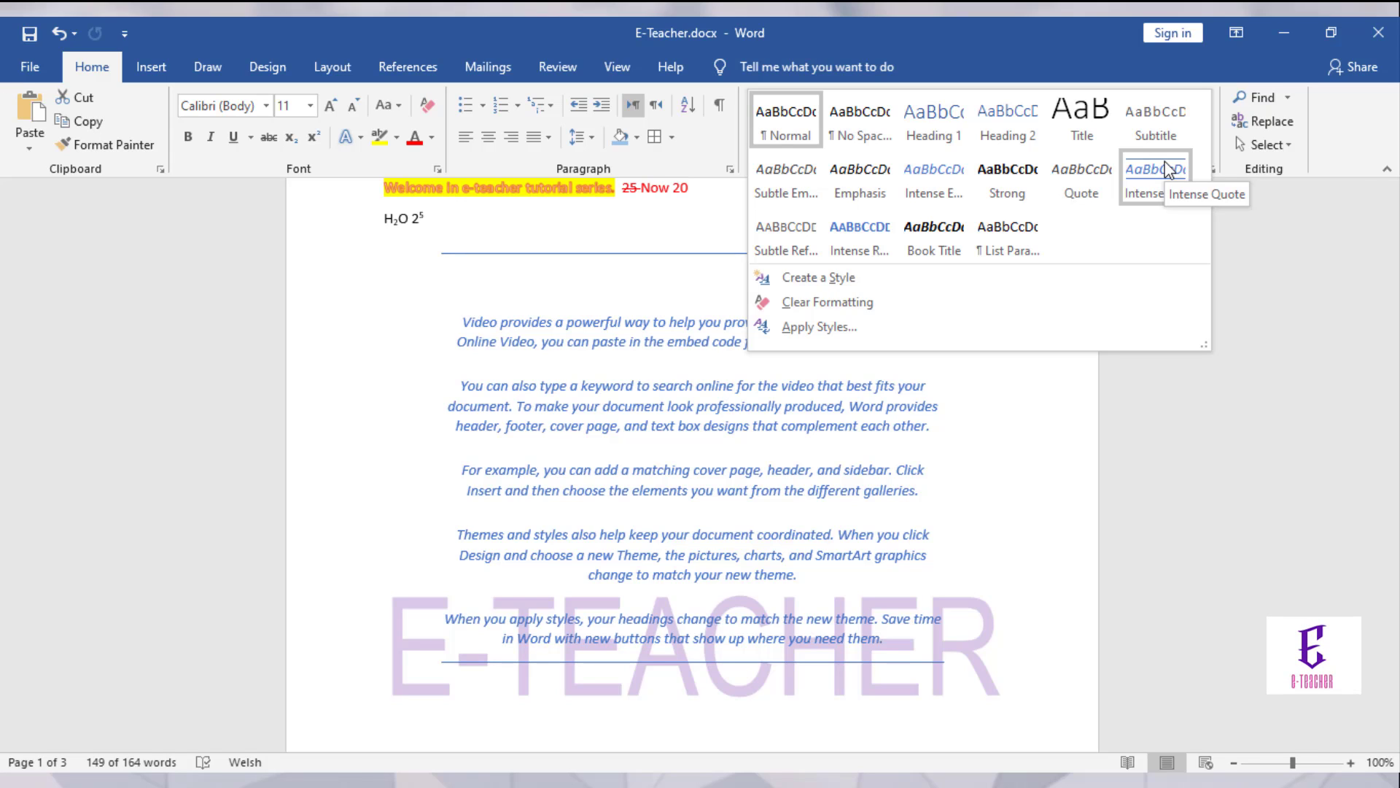
click(1168, 169)
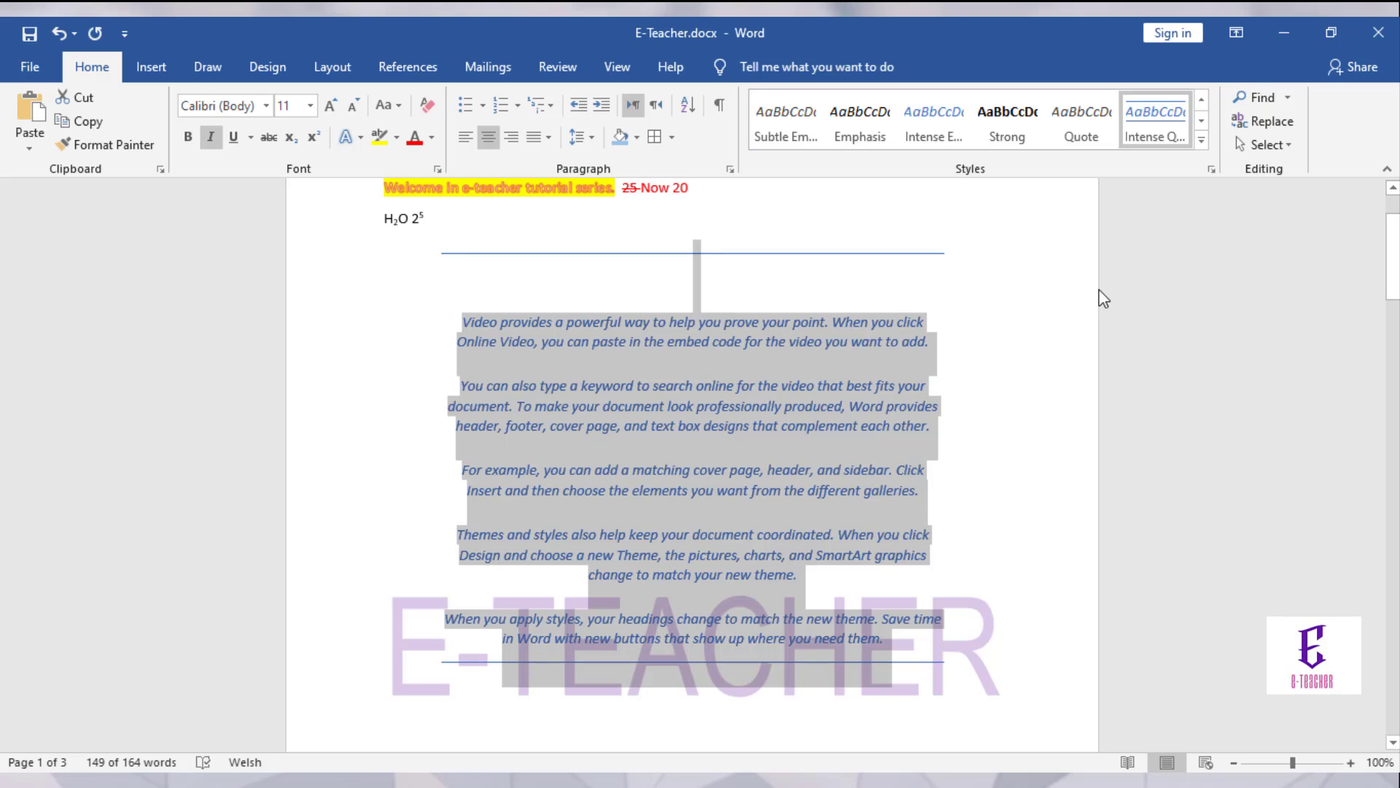
Step: Return the paragraphs to the Normal style, removing their shading and borders
click(1200, 141)
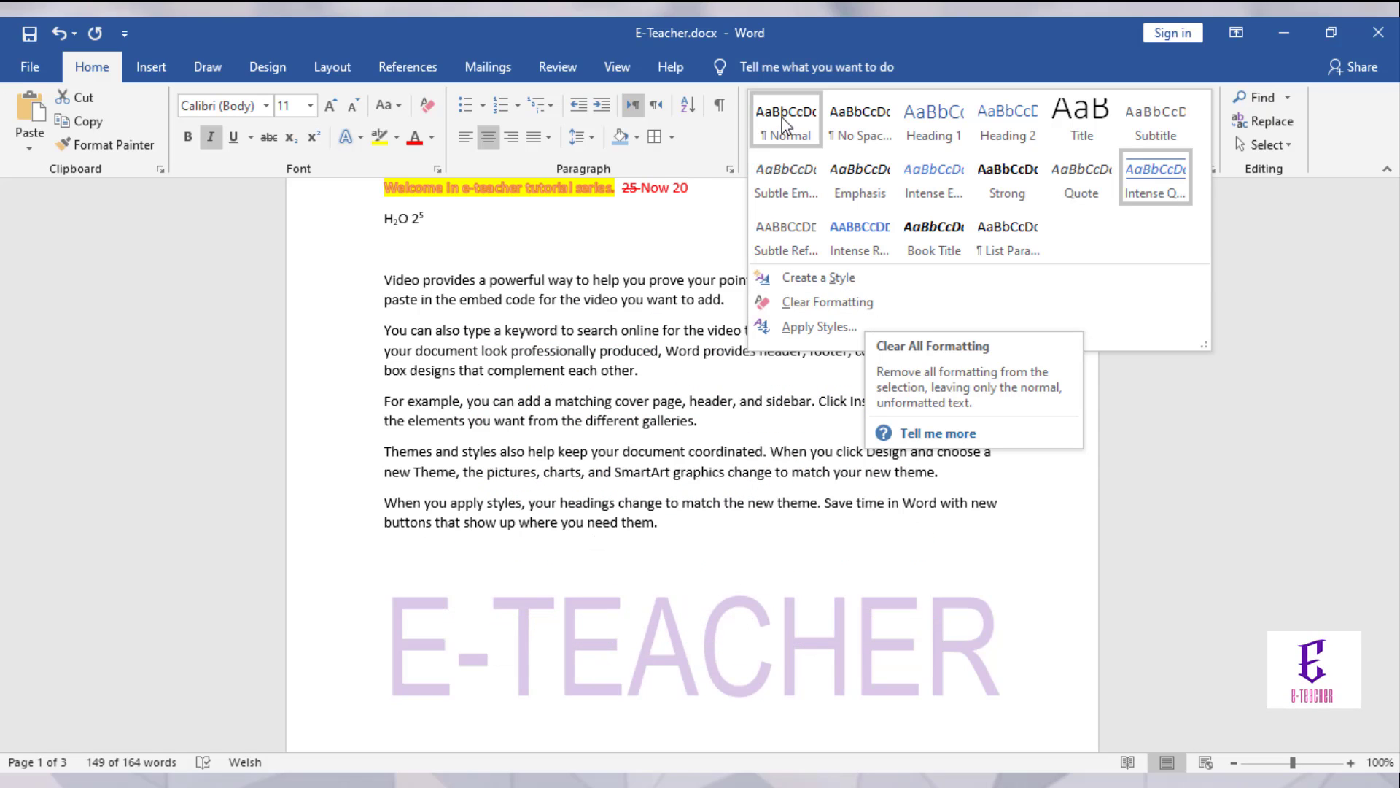
click(782, 124)
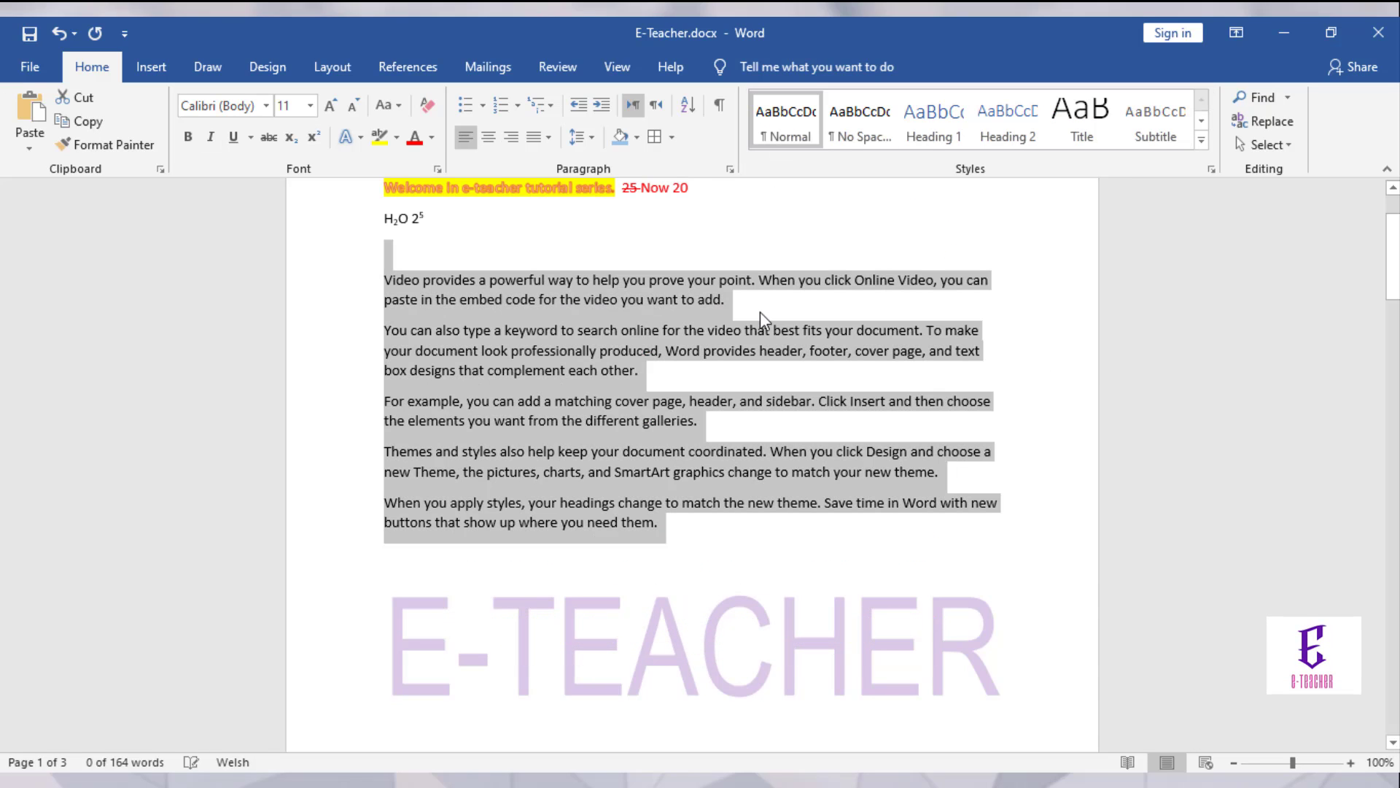
click(707, 510)
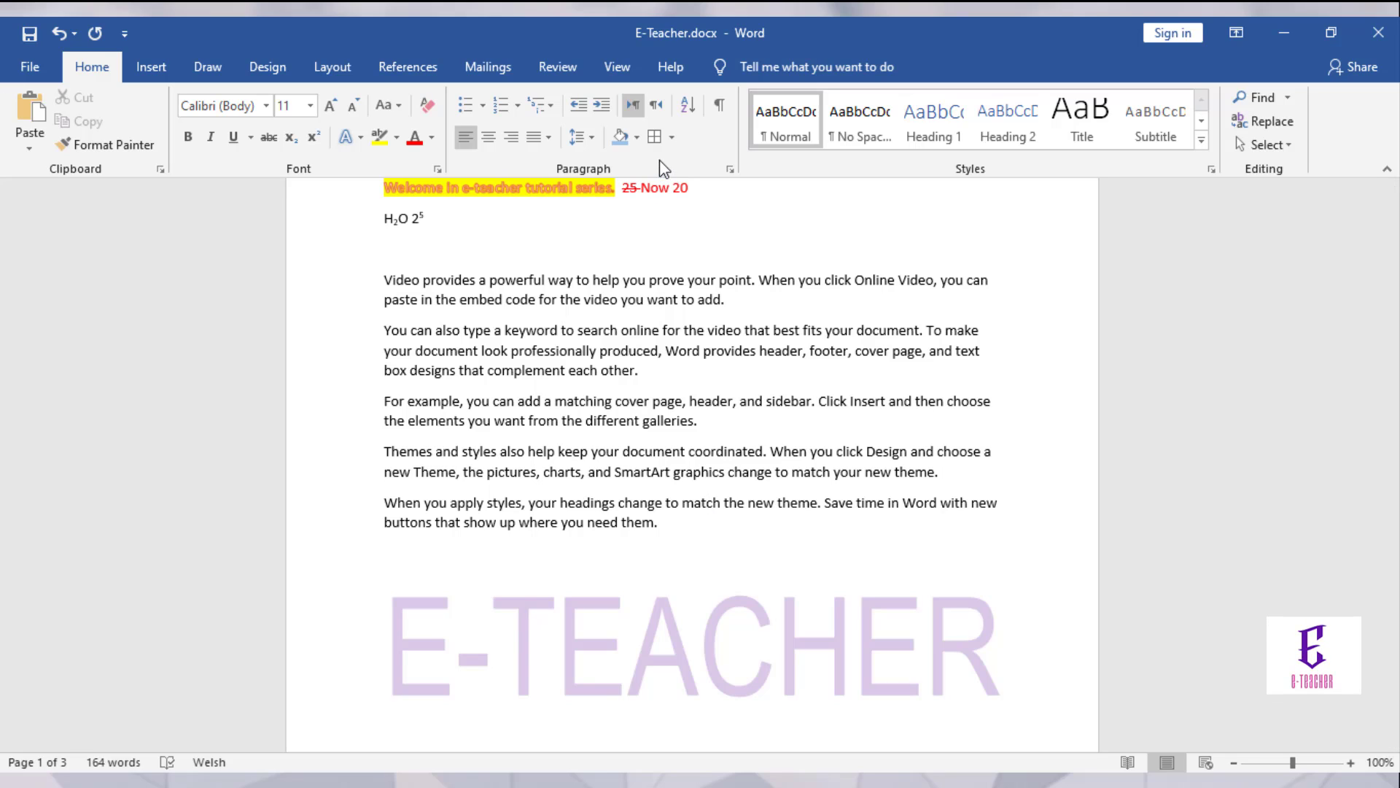
click(671, 137)
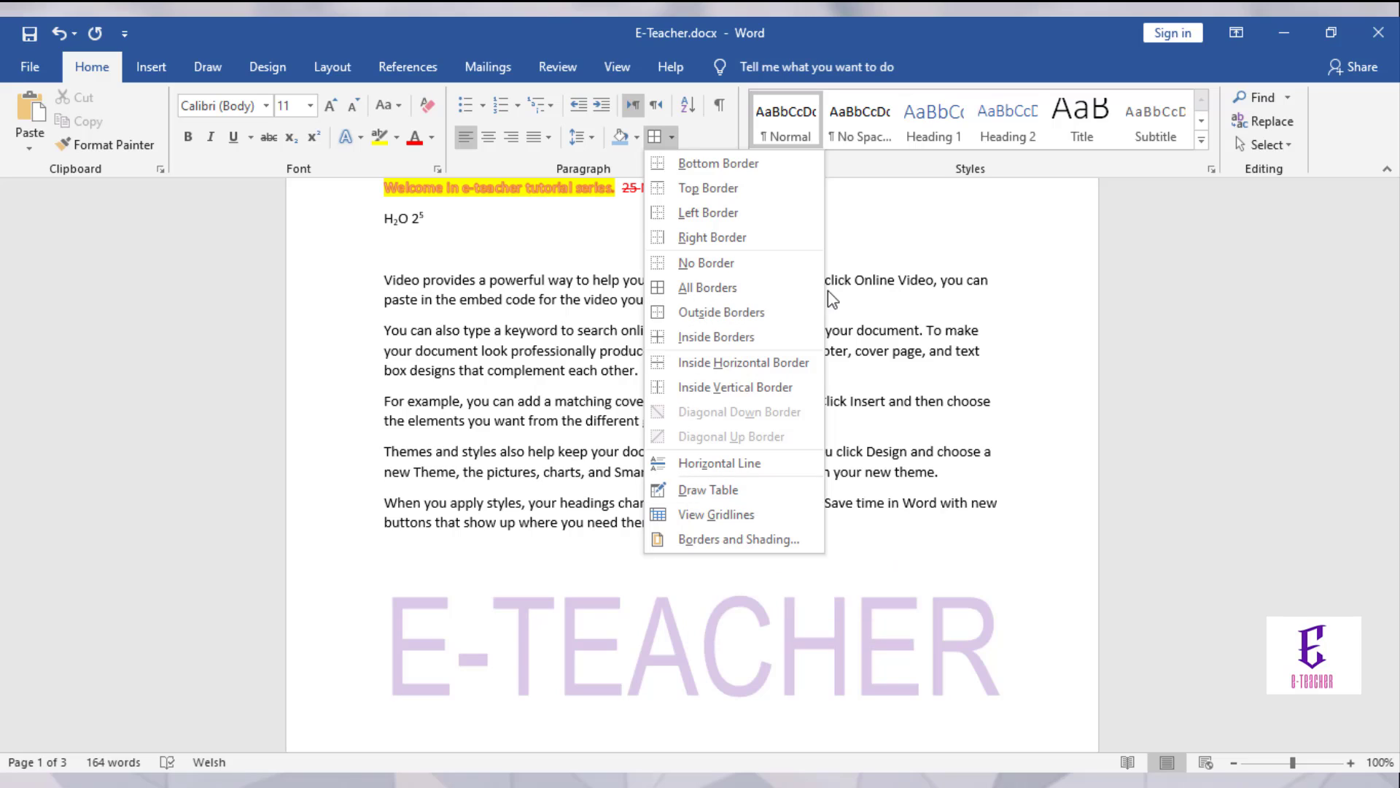
Step: Dismiss the border options and open the Navigation pane with Ctrl+F
click(848, 247)
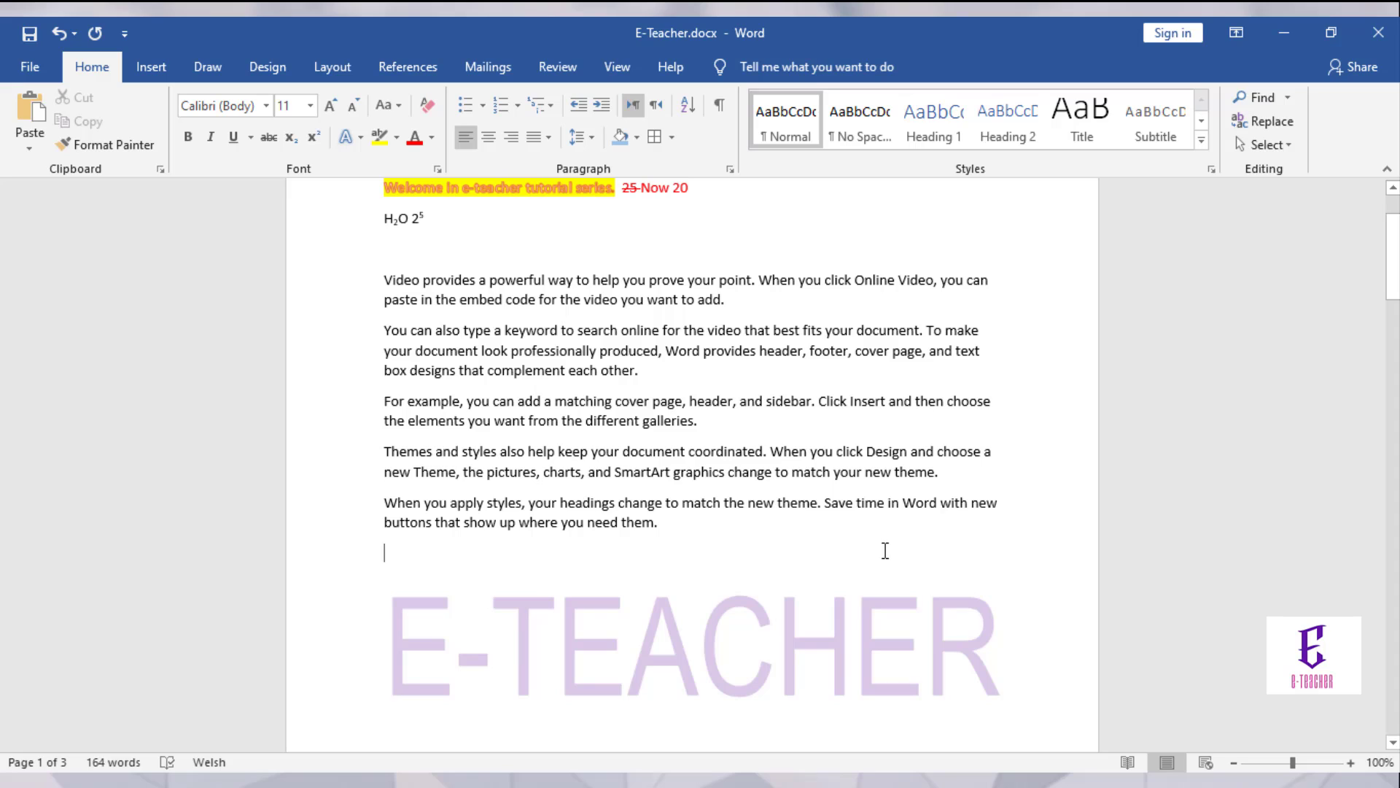
key(ctrl+f)
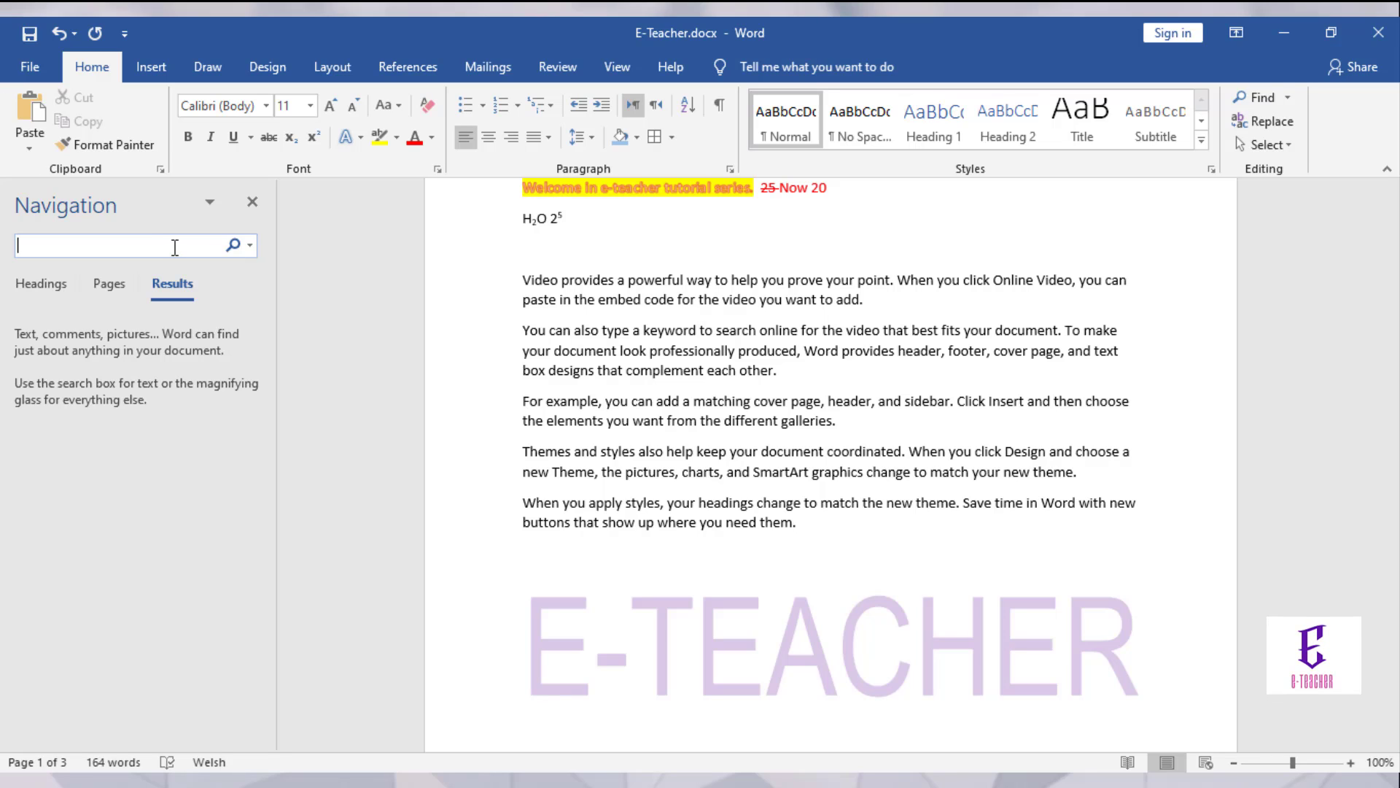
Step: Search the document for 'can', finding 3 results, then close the Navigation pane
text(can)
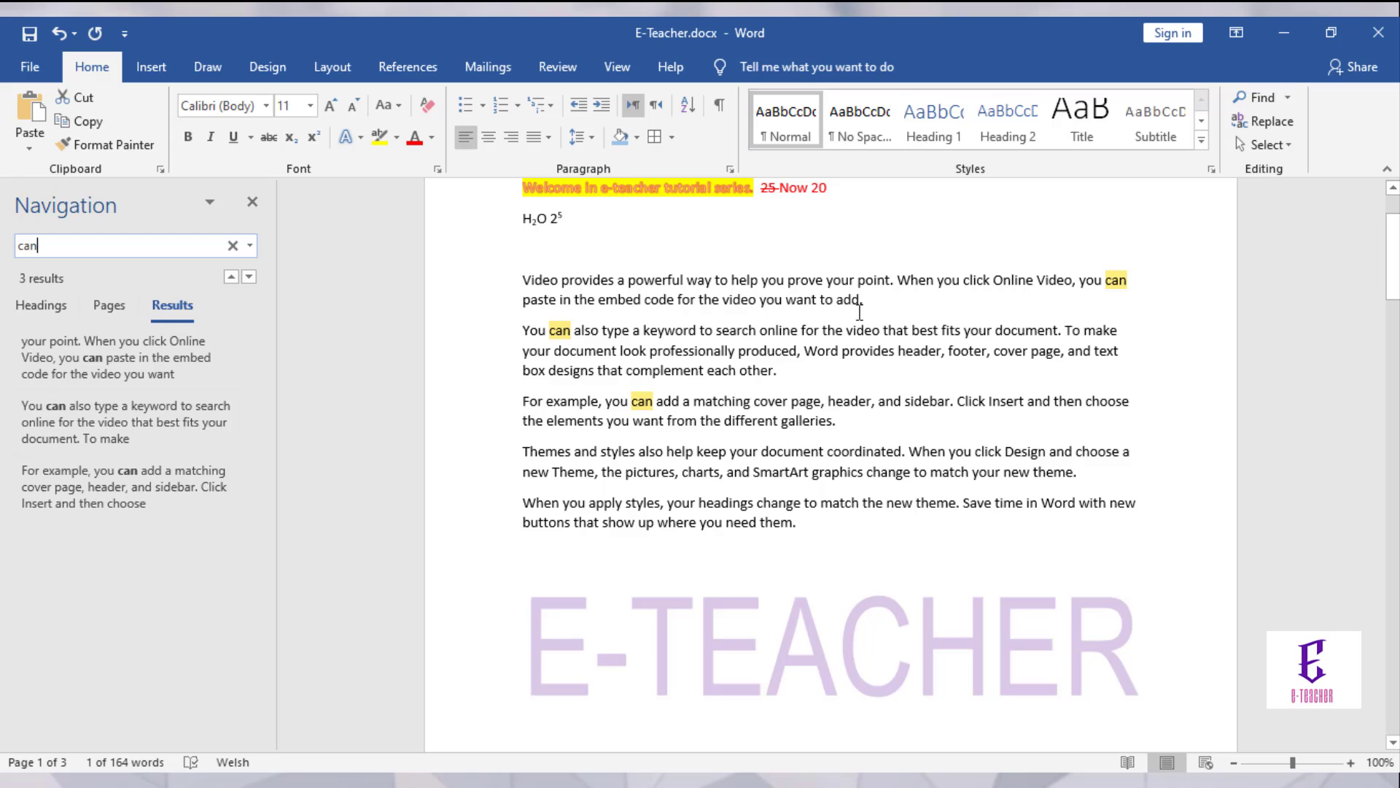
click(248, 197)
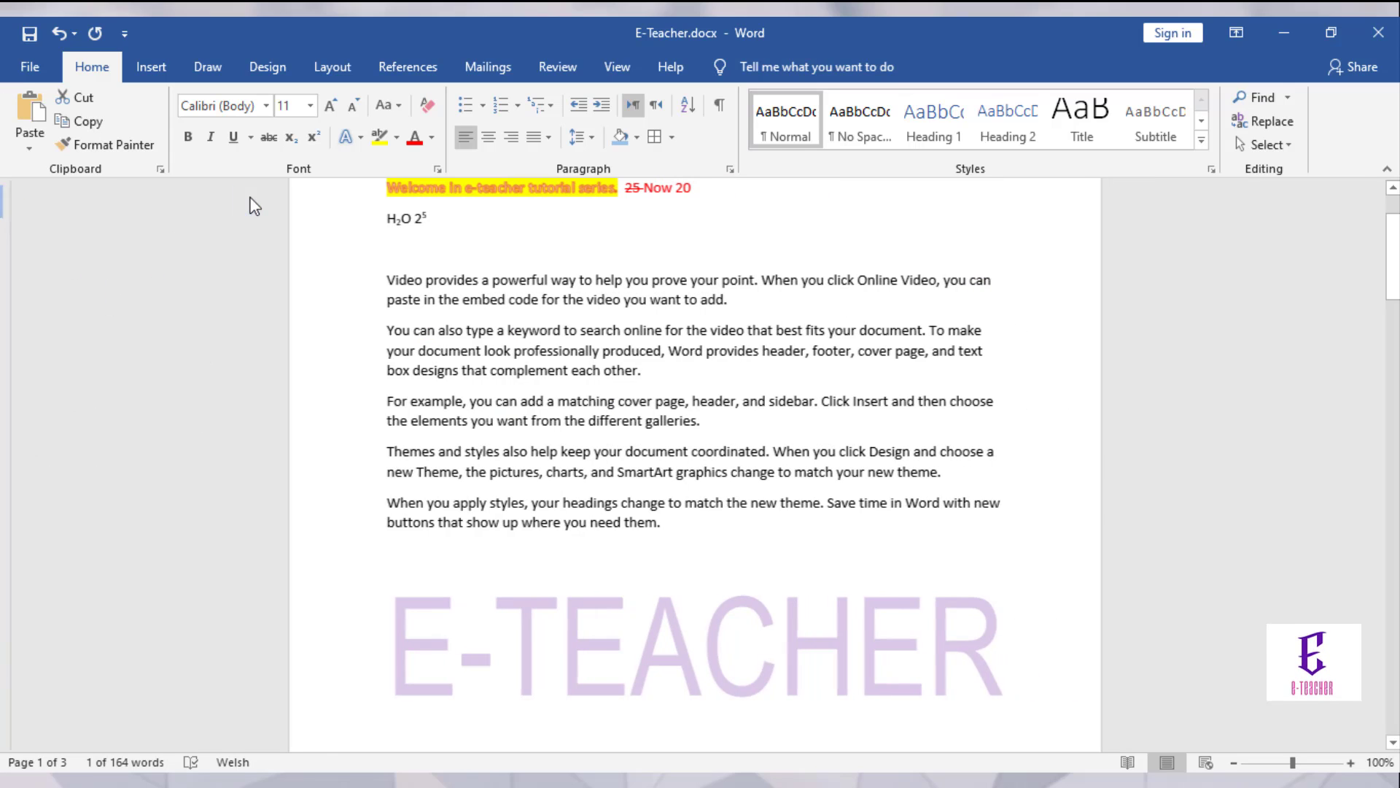
click(1288, 97)
Step: Replace all three occurrences of 'can' with 'could' through Advanced Find's Replace tab
click(1279, 126)
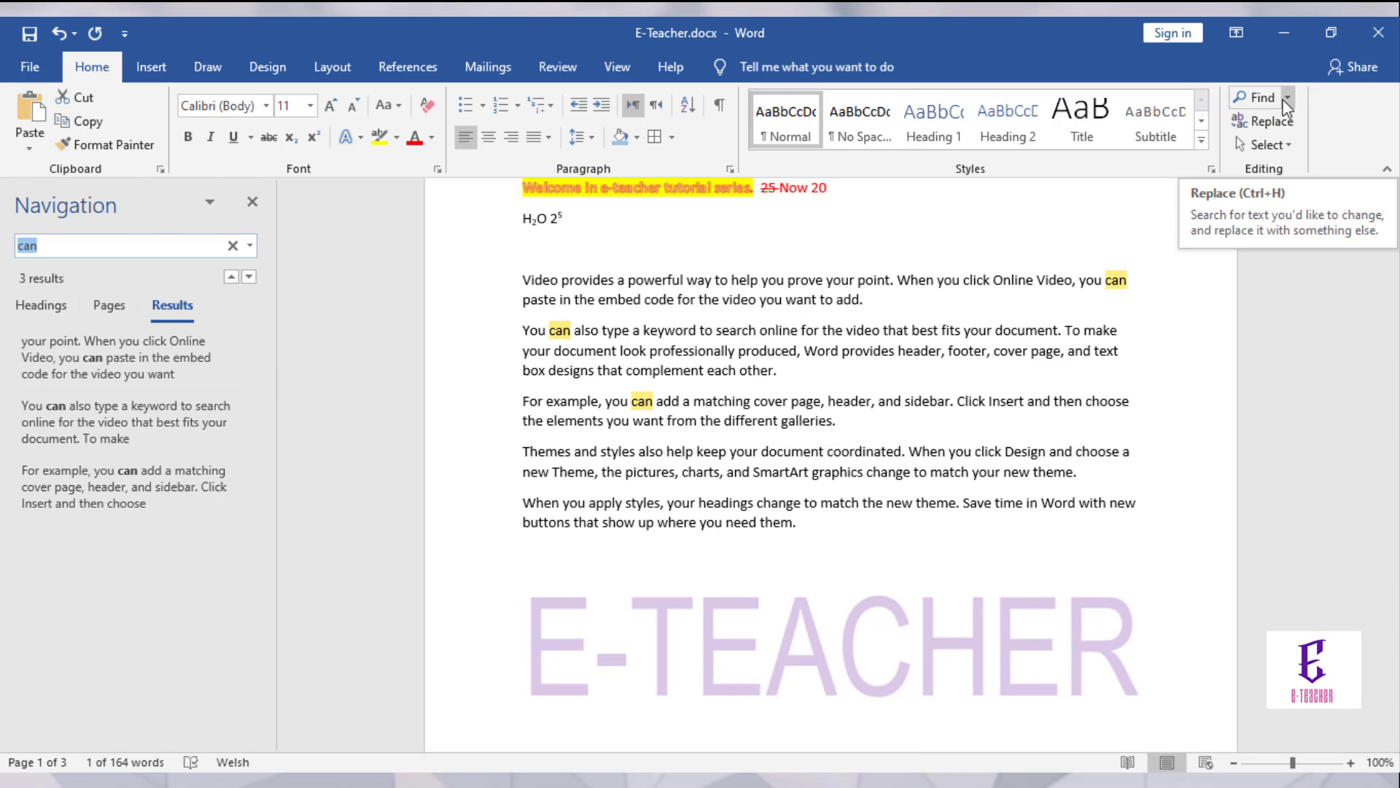
click(1285, 100)
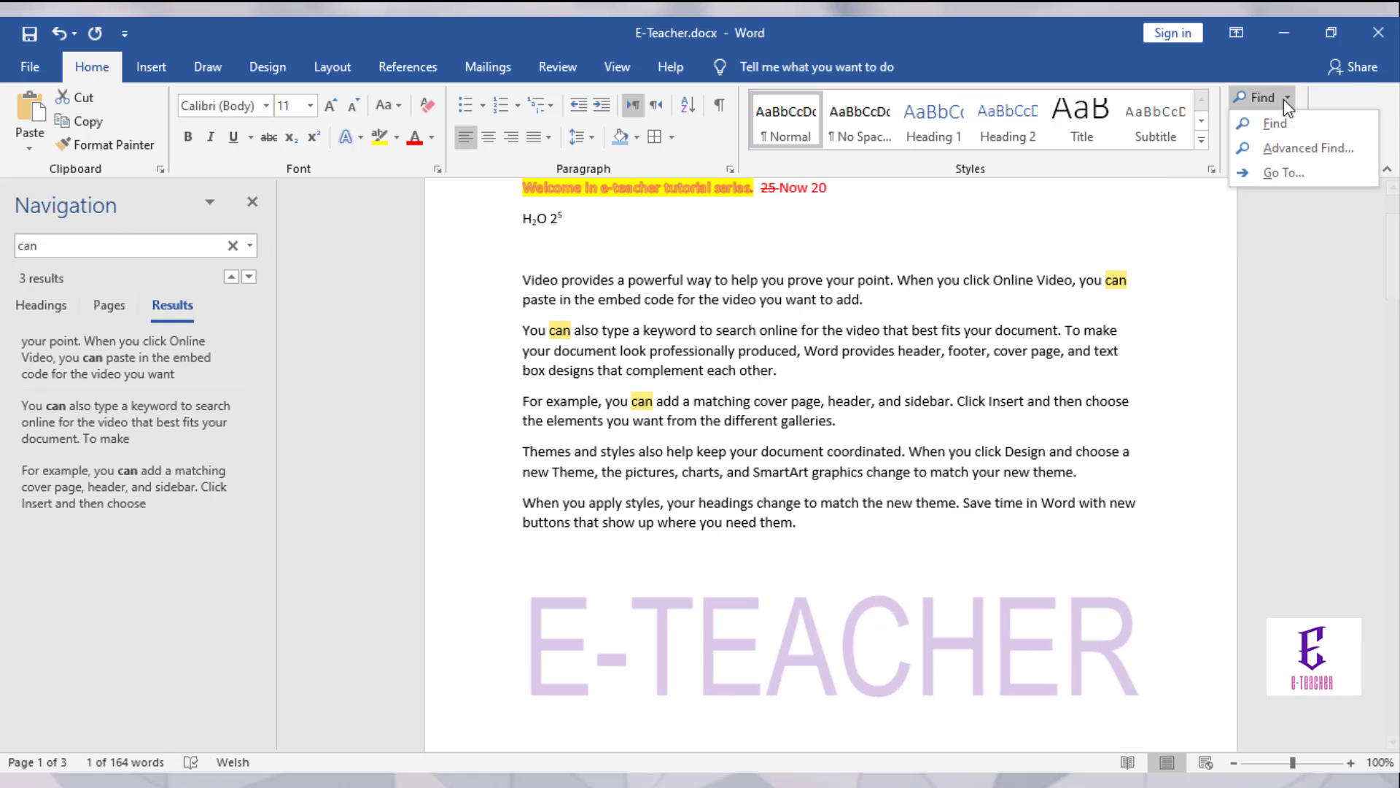
click(1284, 149)
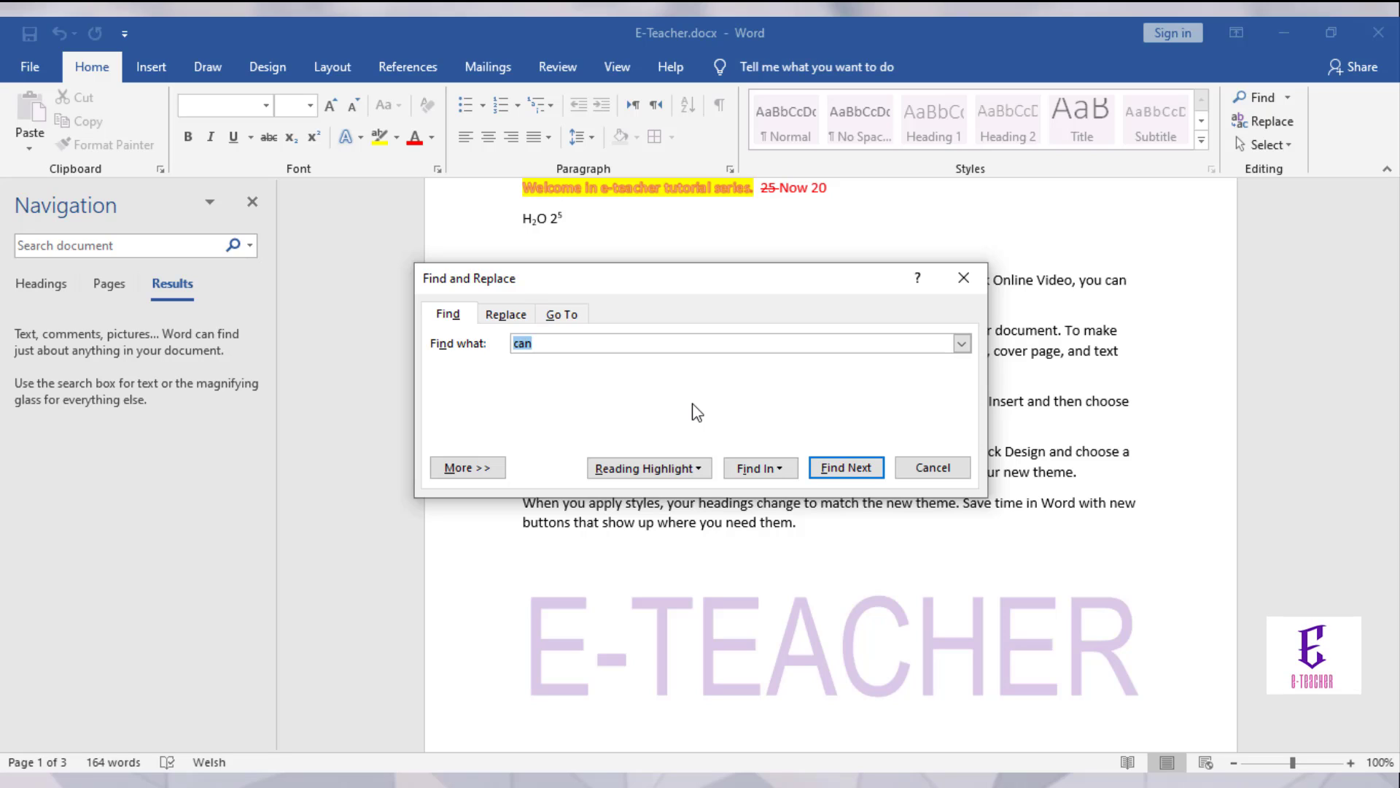
click(504, 314)
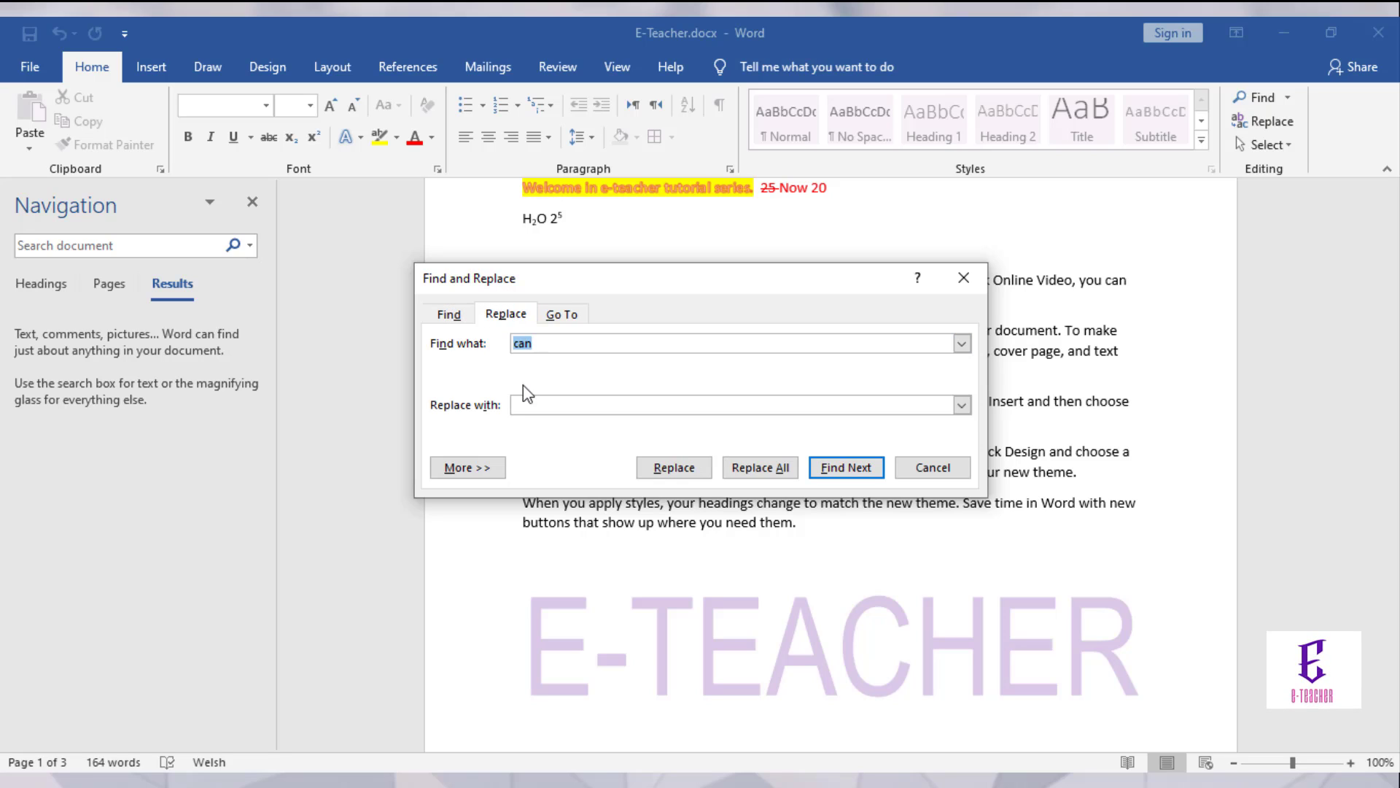
click(524, 405)
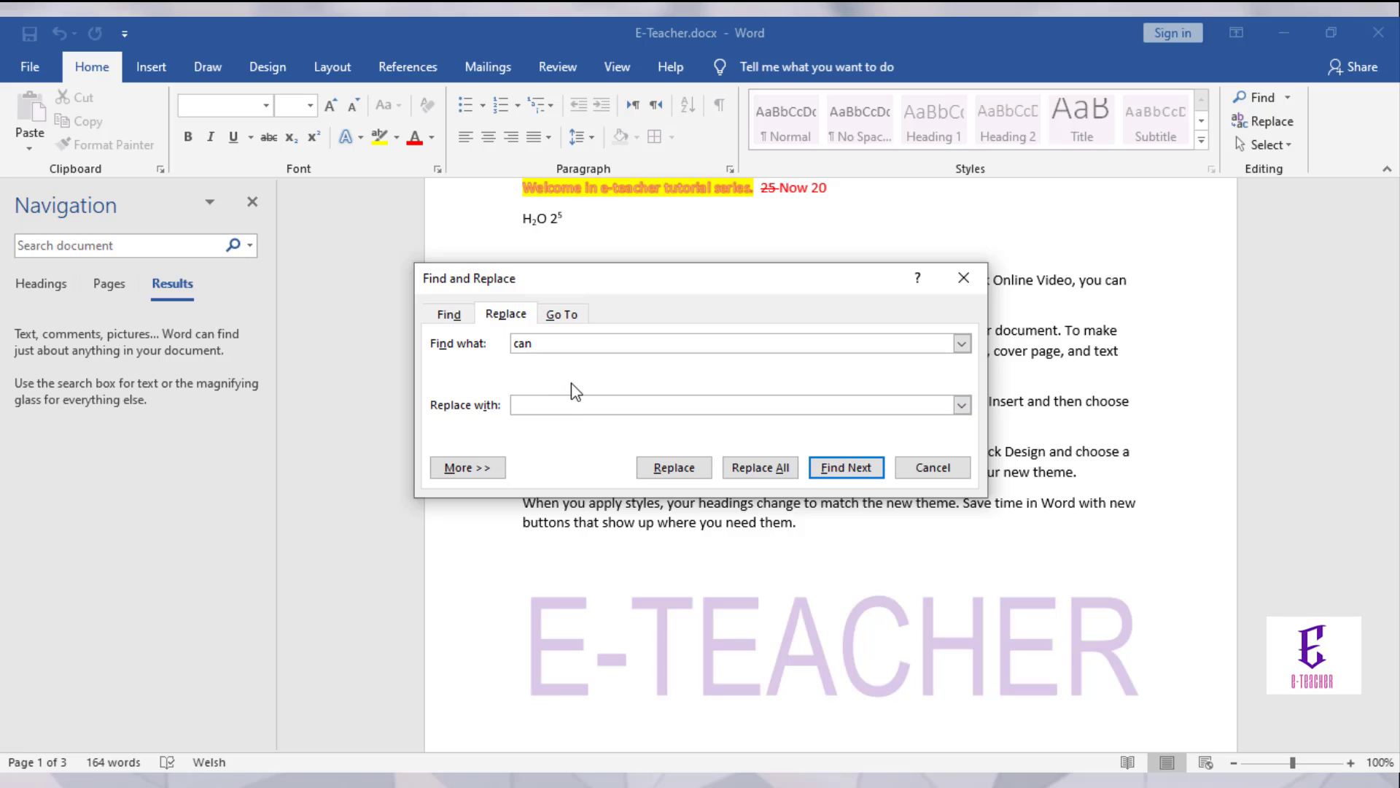
text(could)
click(756, 467)
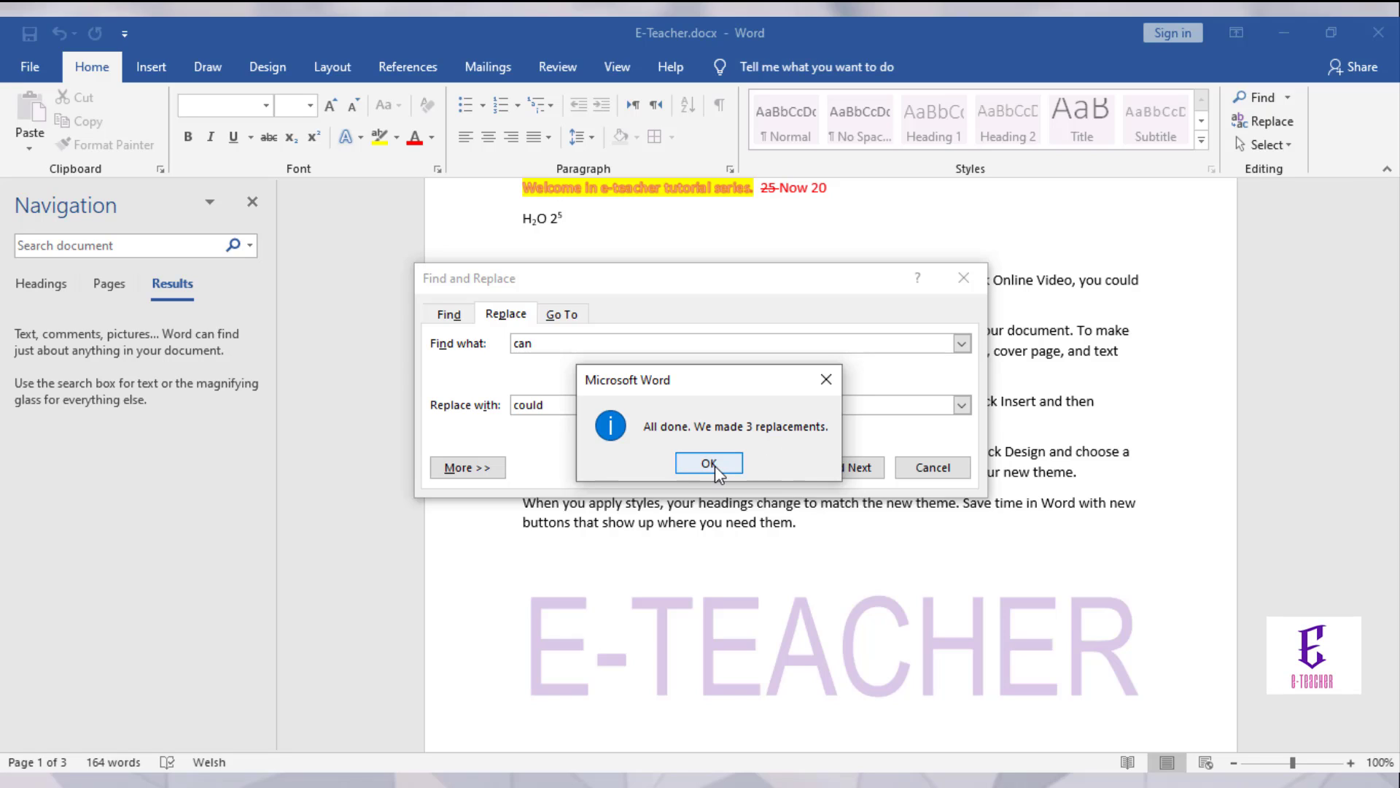
click(738, 463)
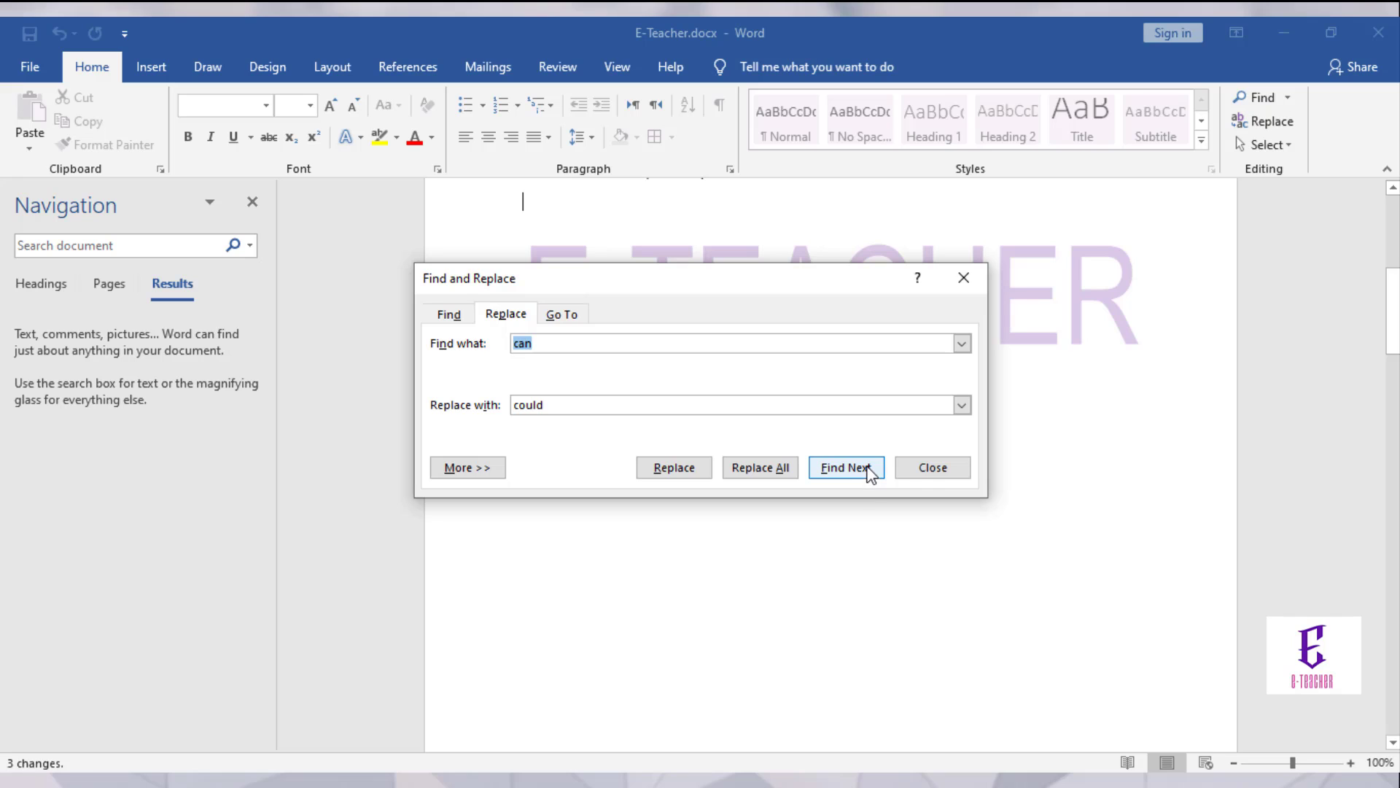
Step: Close Find and Replace and undo the replacement so the text reads 'can' again
click(932, 468)
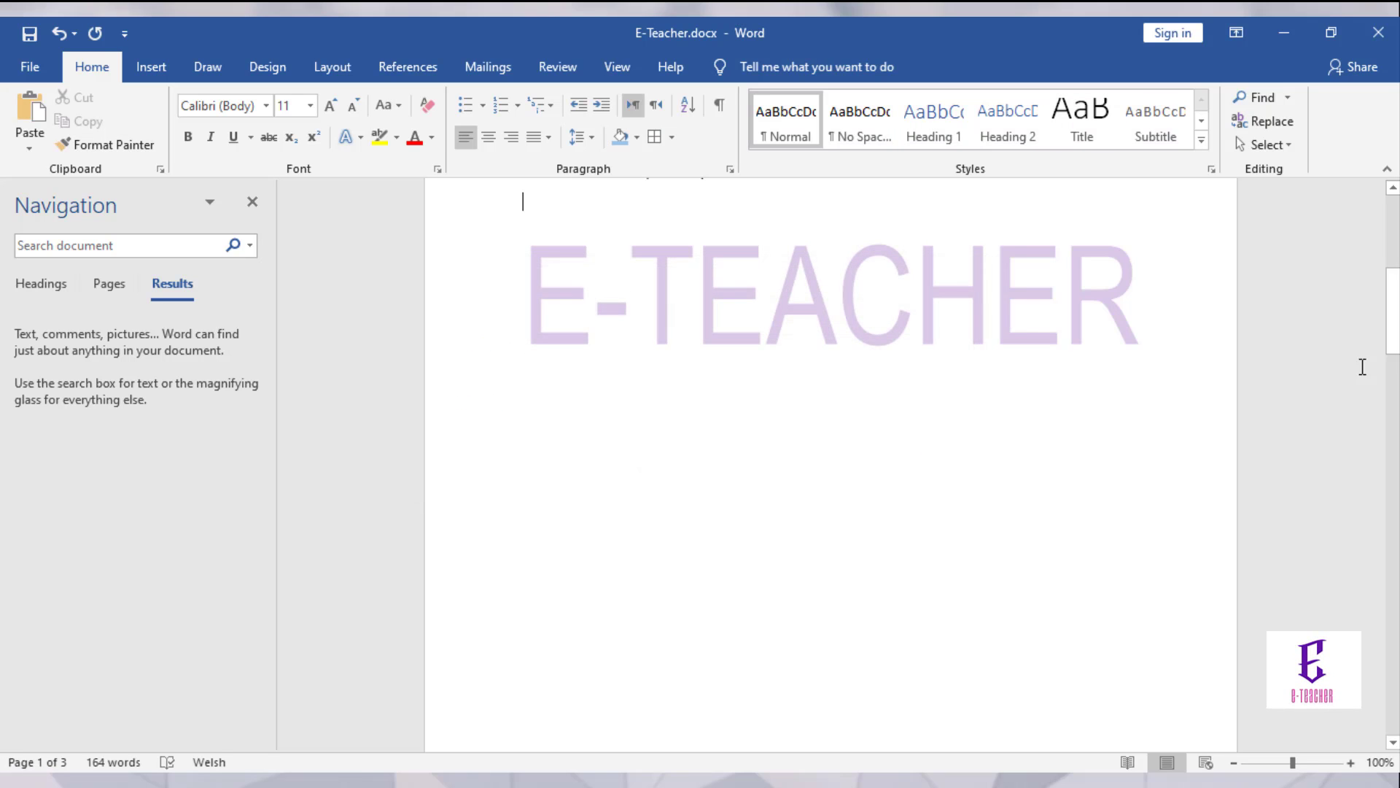
scroll(1362, 366, up, 5)
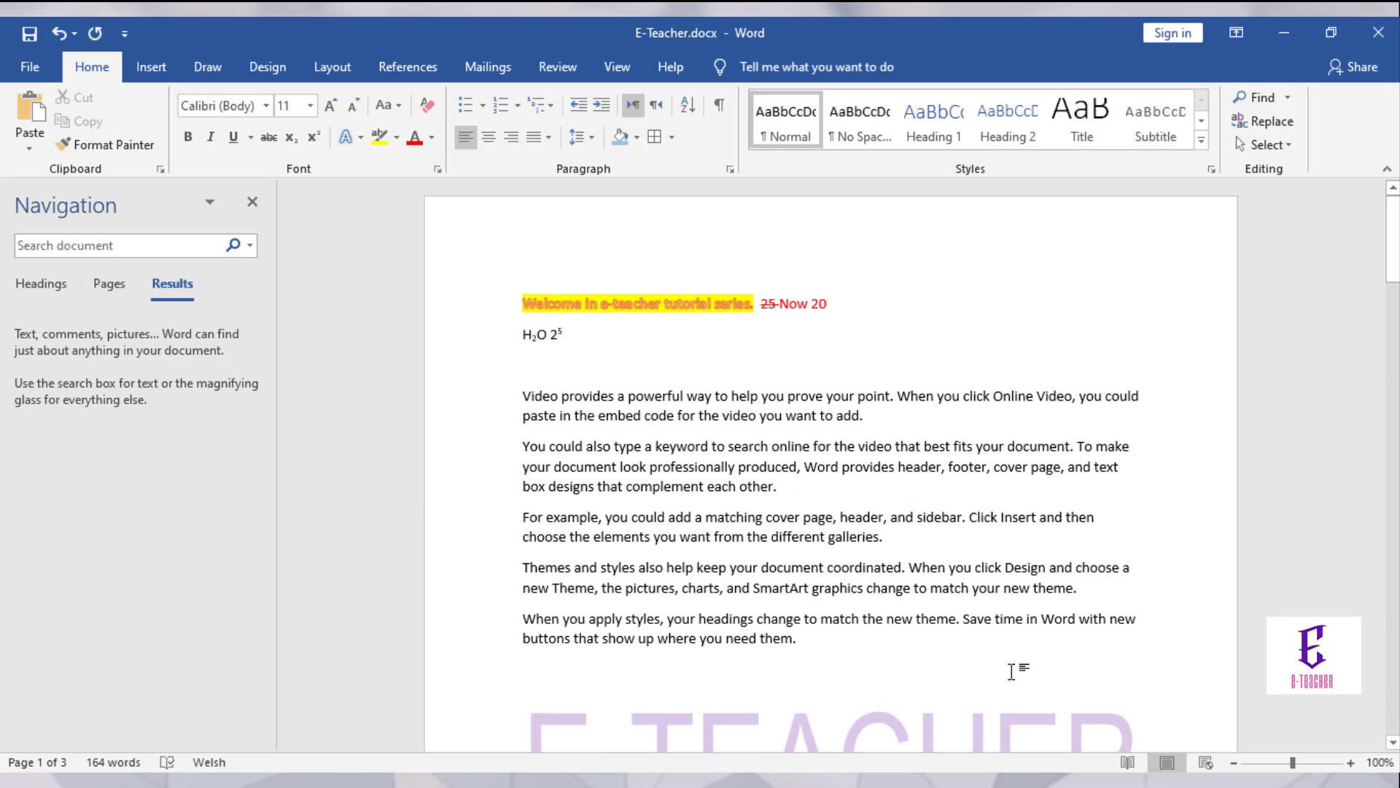
key(ctrl+z)
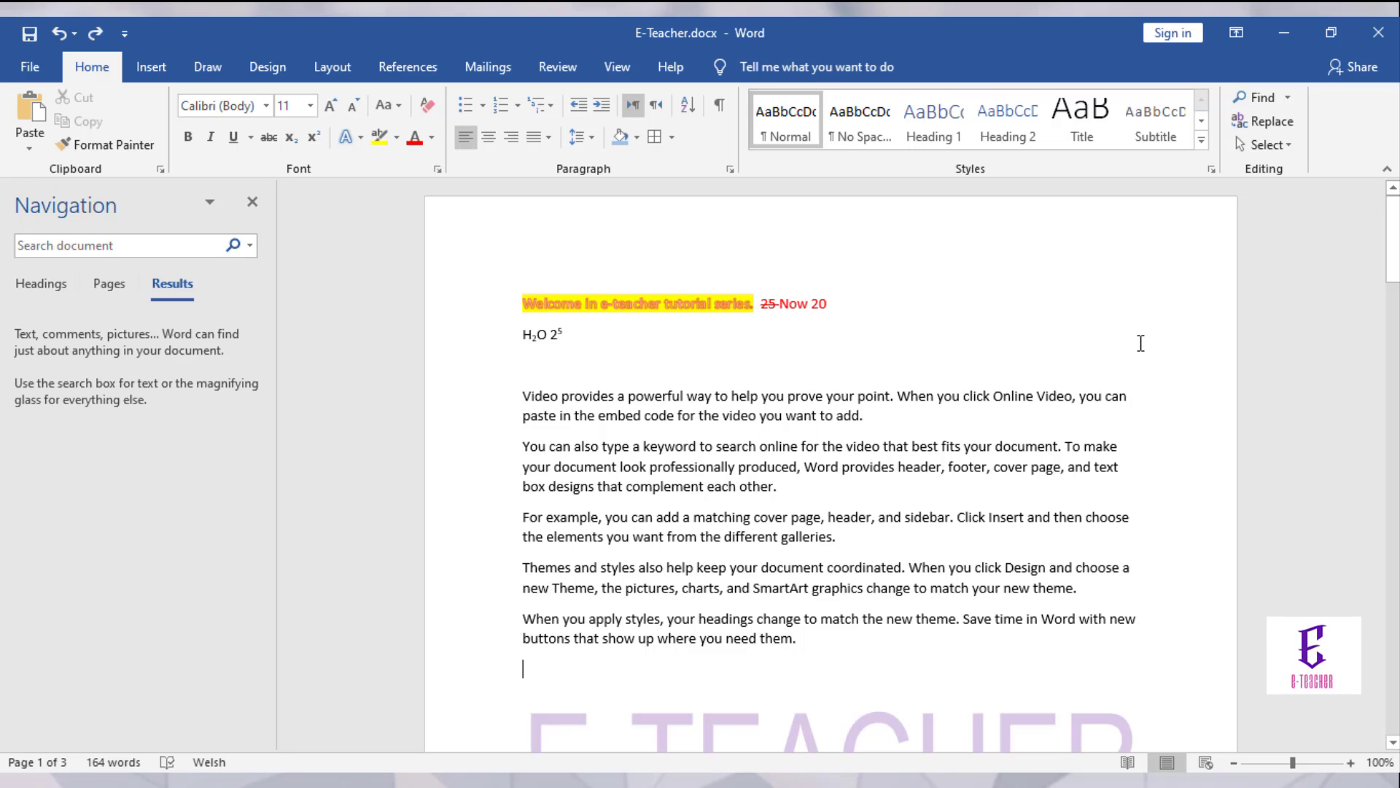
Step: Select the whole document with Select All and then Ctrl+A, deselecting each time
click(1285, 148)
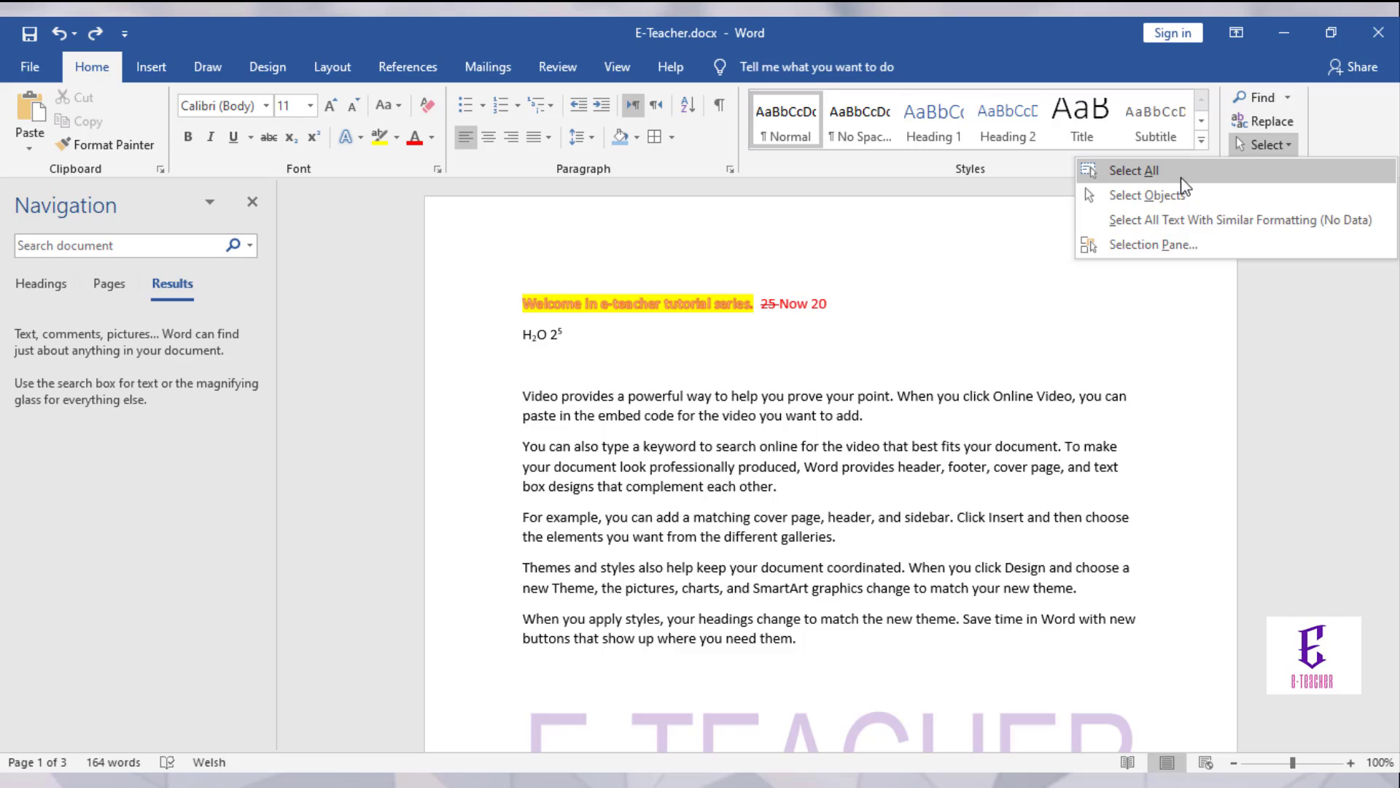
click(1134, 171)
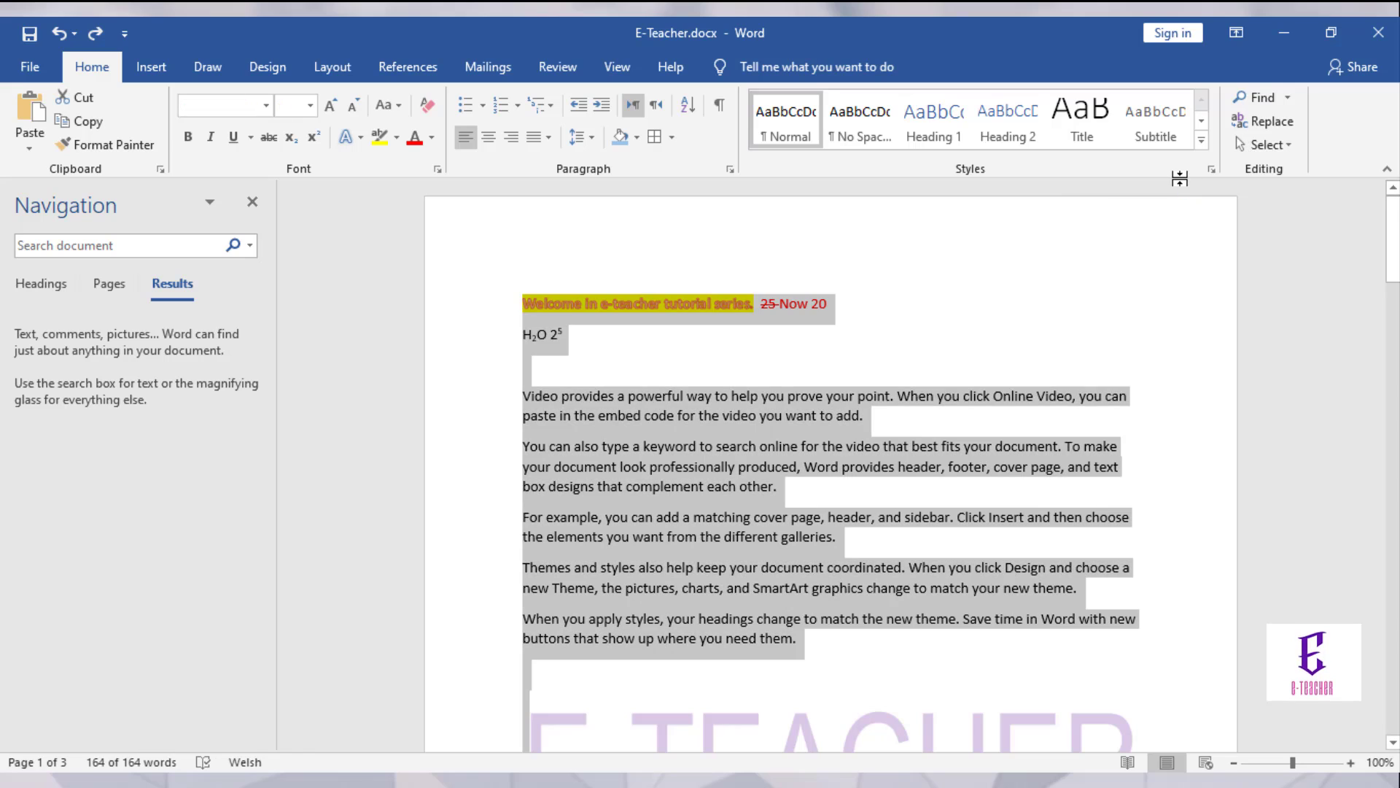
click(1033, 328)
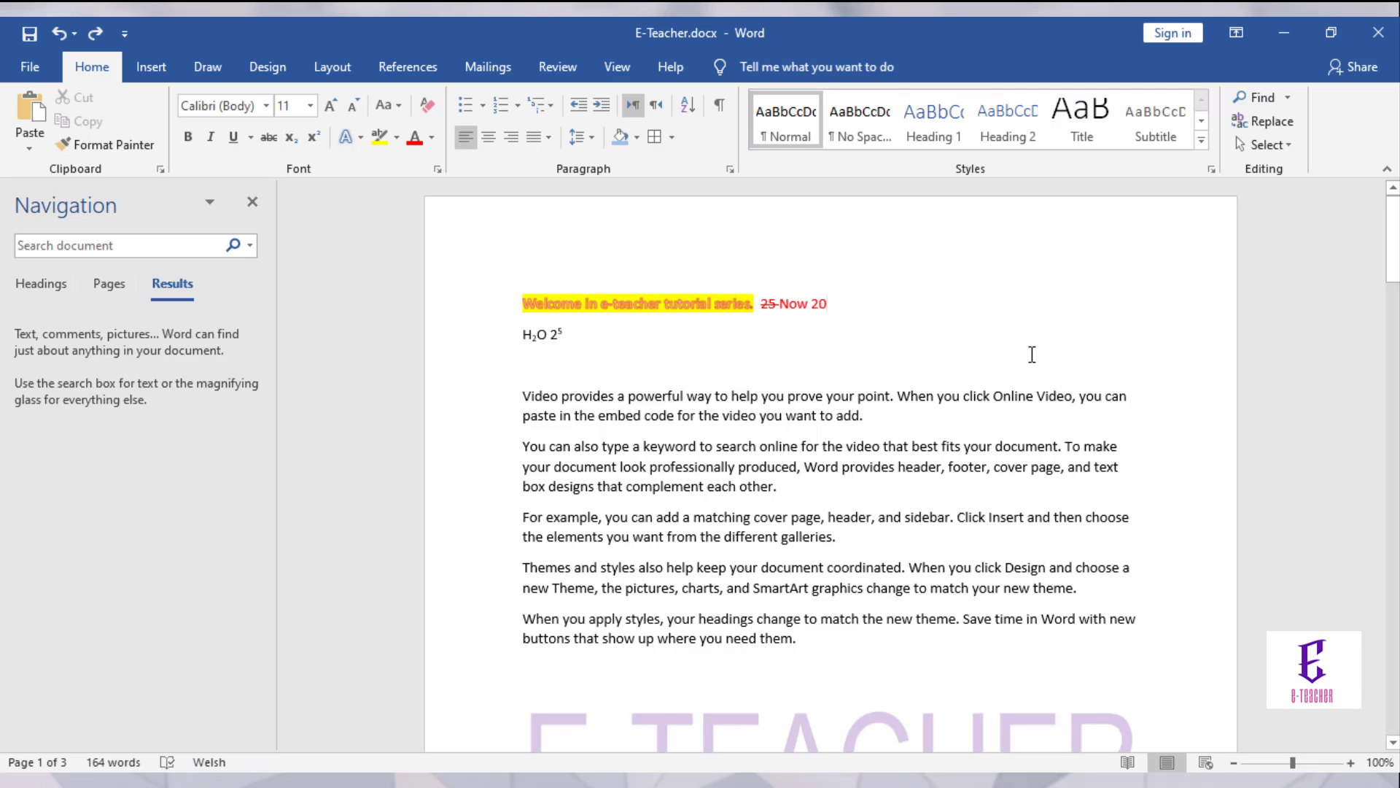
key(ctrl+a)
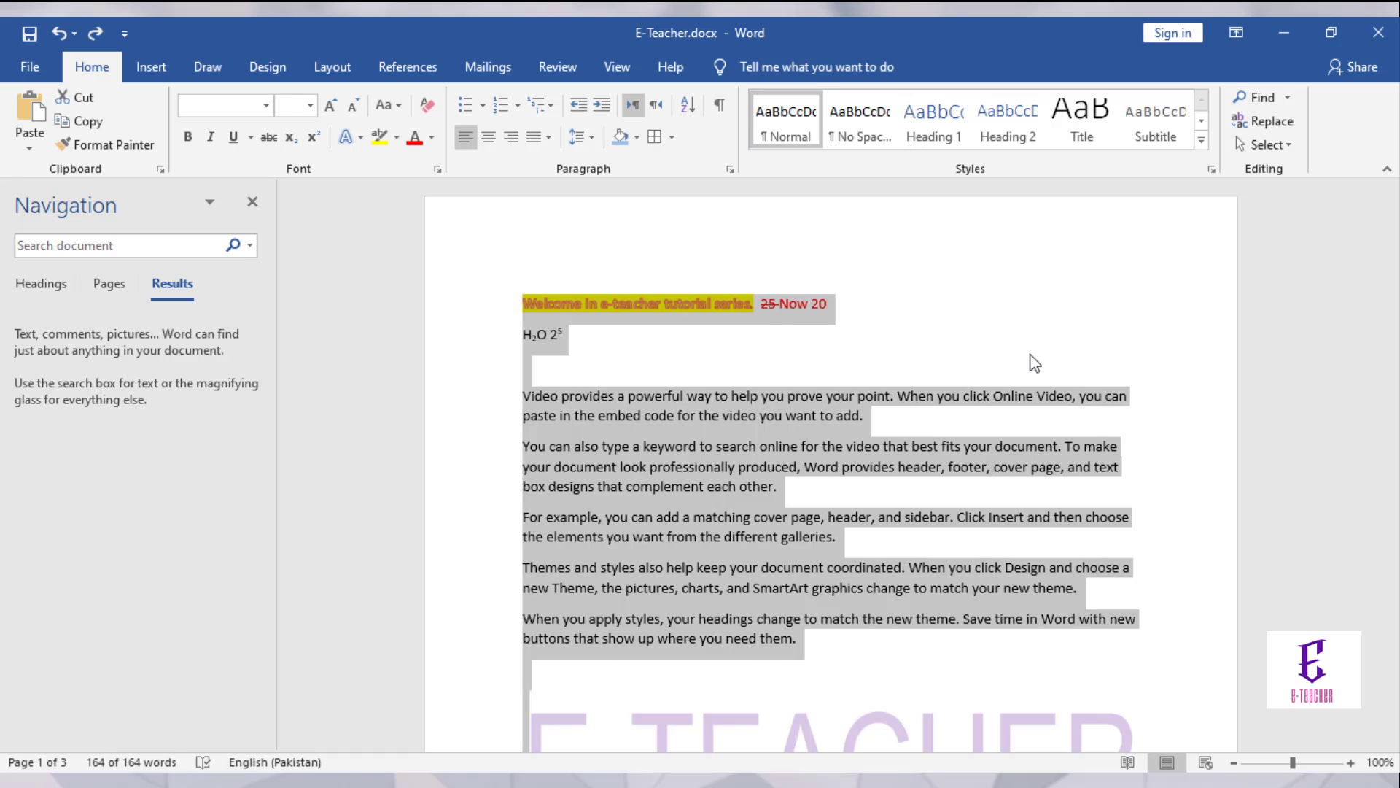
click(1034, 363)
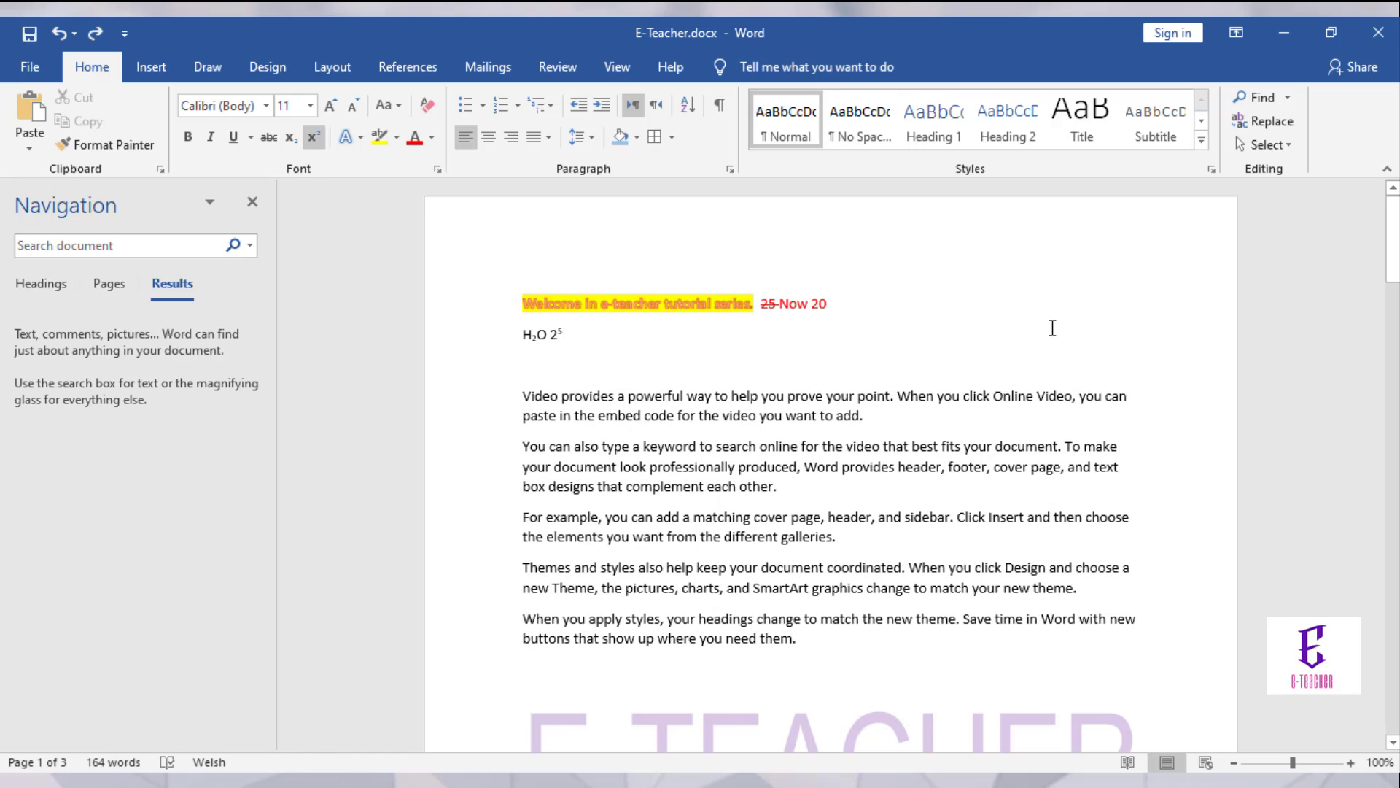